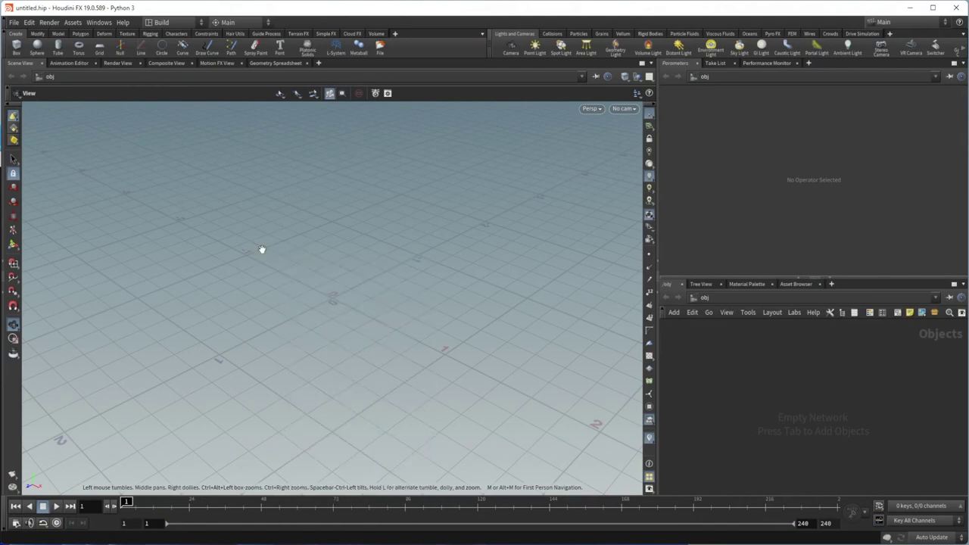
Step: Create a polygon mesh sphere at the world origin and reposition its node in the object network
click(305, 271)
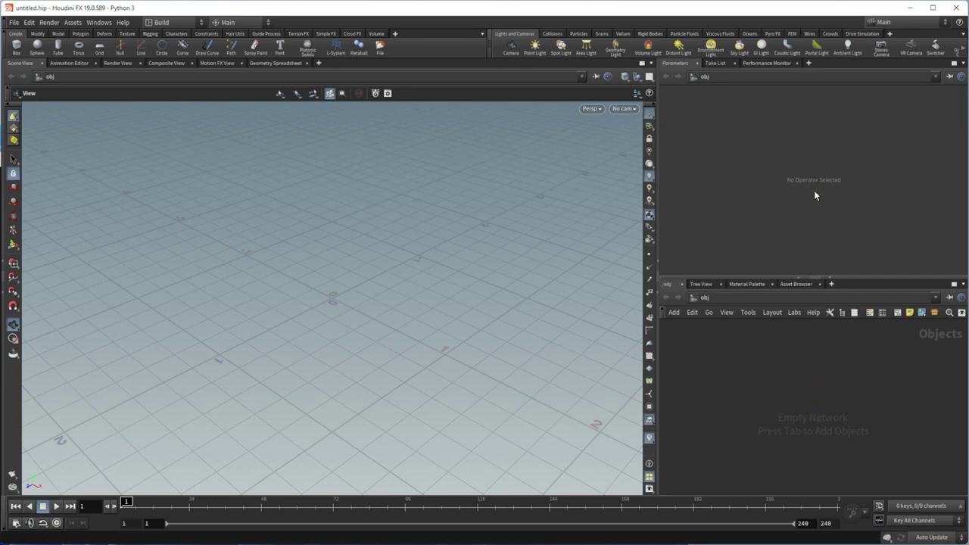
ctrl+click(41, 48)
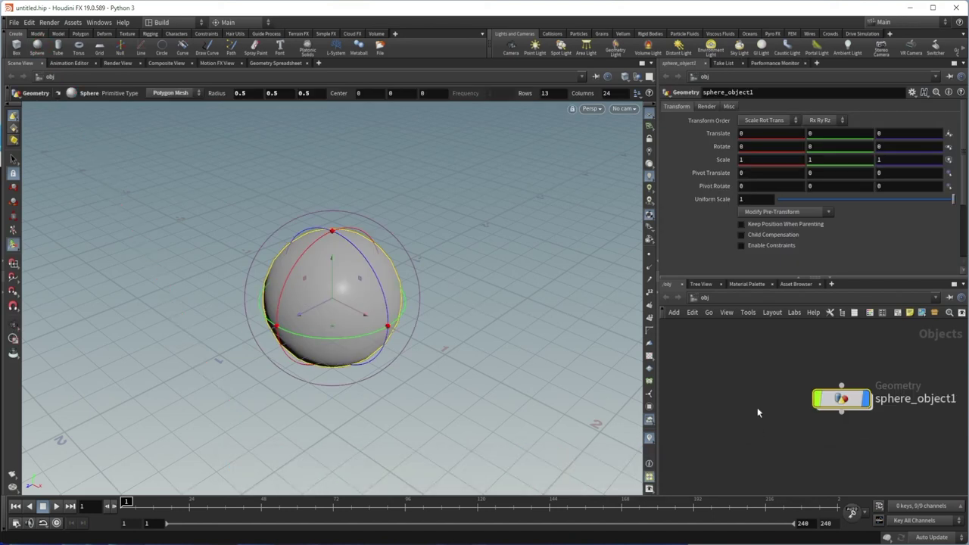
drag(845, 399, 804, 397)
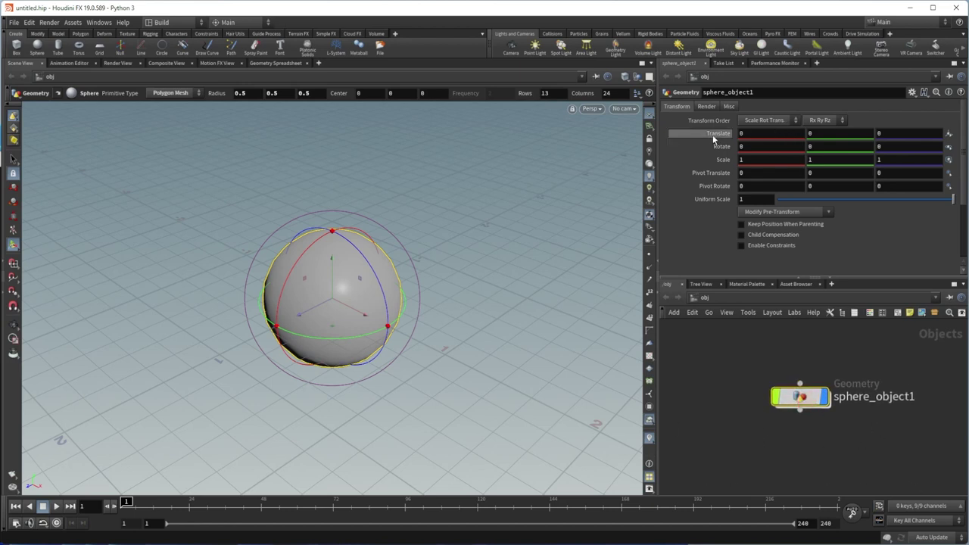
Step: Move the sphere object about 0.87 along X and about 0.52 along Y with its transform handles
drag(712, 134, 714, 174)
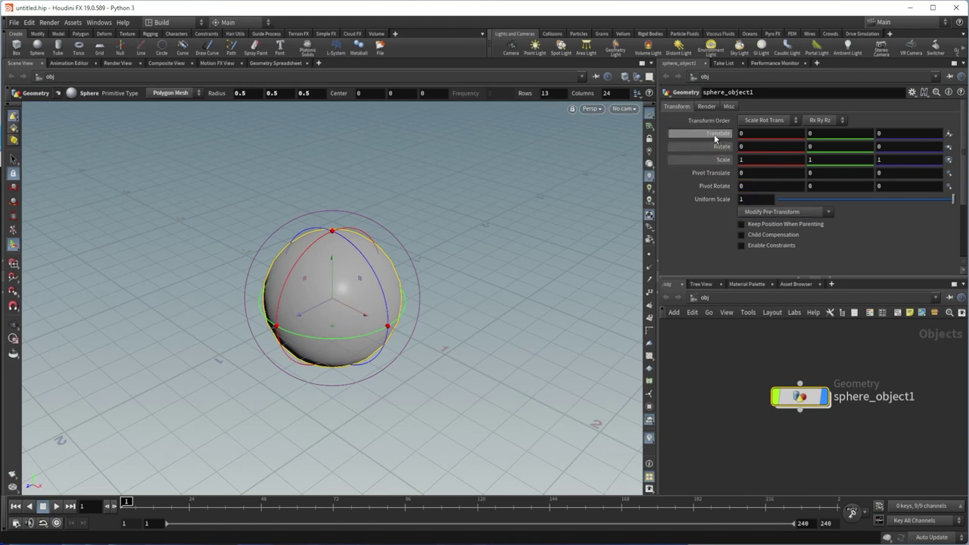
drag(714, 134, 713, 173)
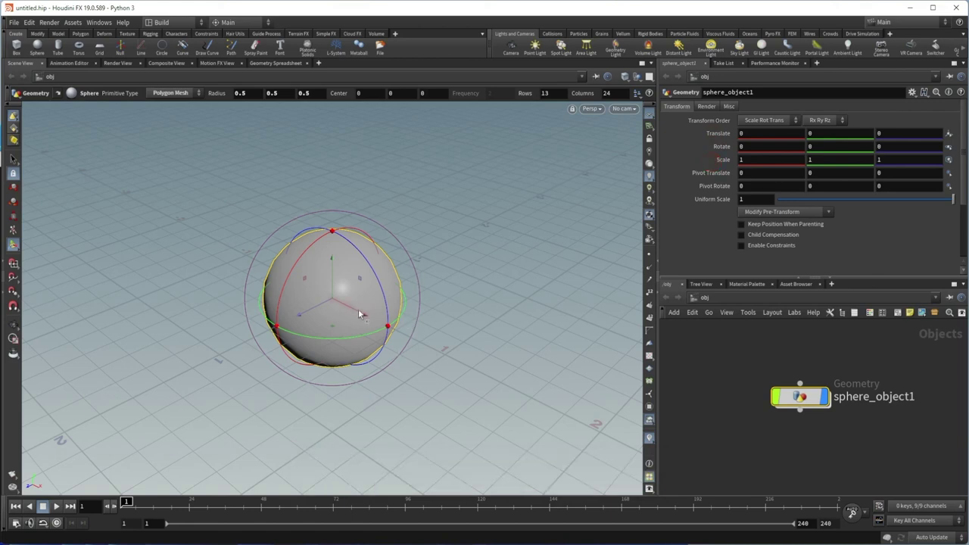
drag(365, 316, 465, 381)
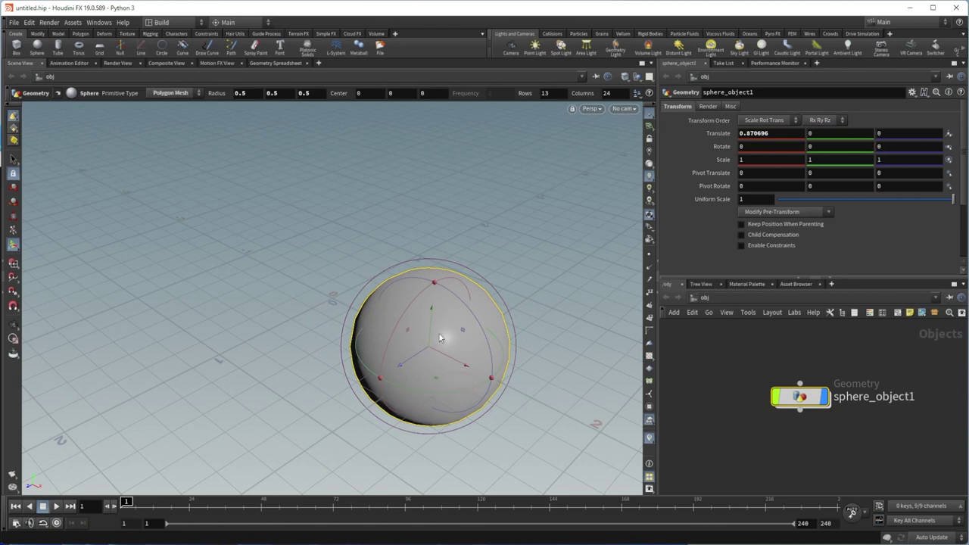
drag(433, 311, 430, 232)
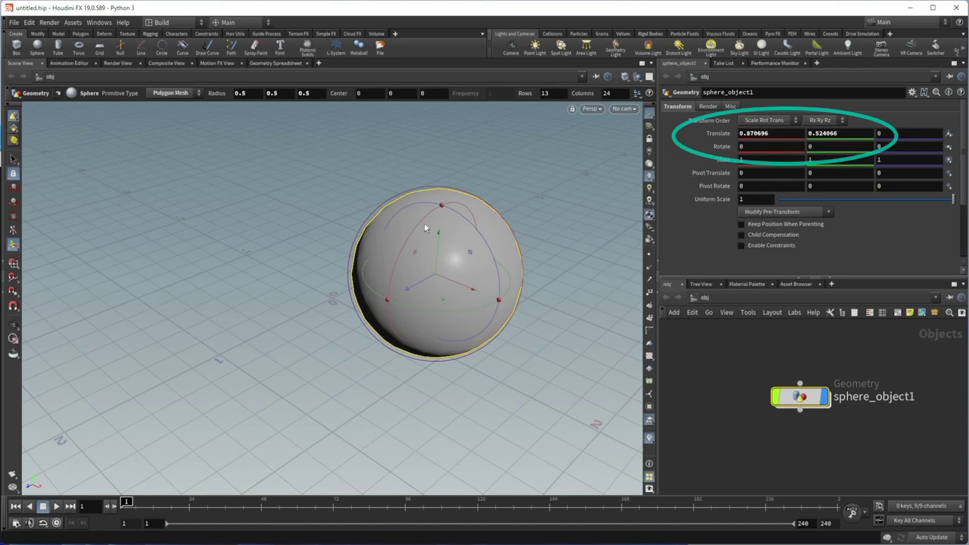
Step: Rotate the sphere object about 30 degrees around X and scale it to about 2.1, 1.49 and 1.49
drag(426, 229, 545, 334)
key(e)
Step: Set the sphere object's X translation to 1 and raise its Y translation to 0.824066
click(762, 134)
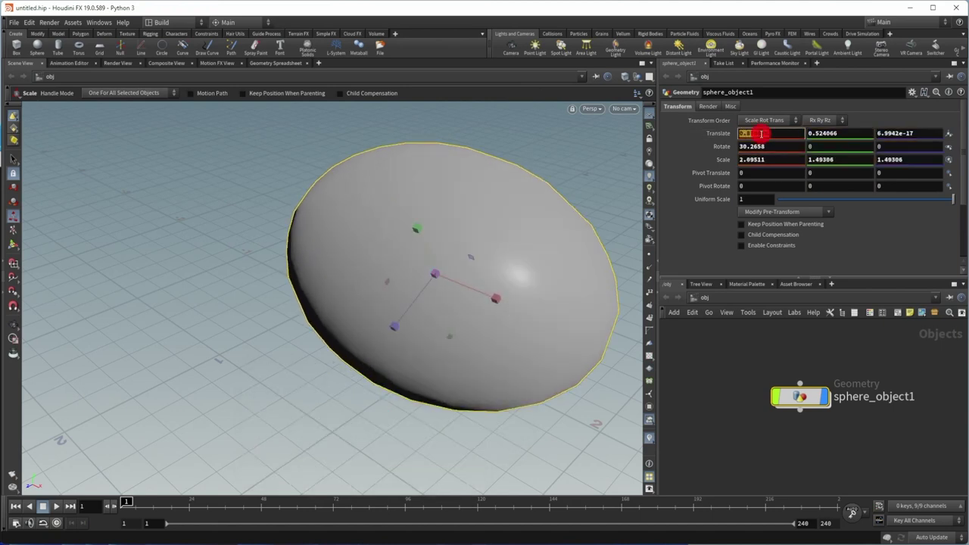
text(1)
key(Return)
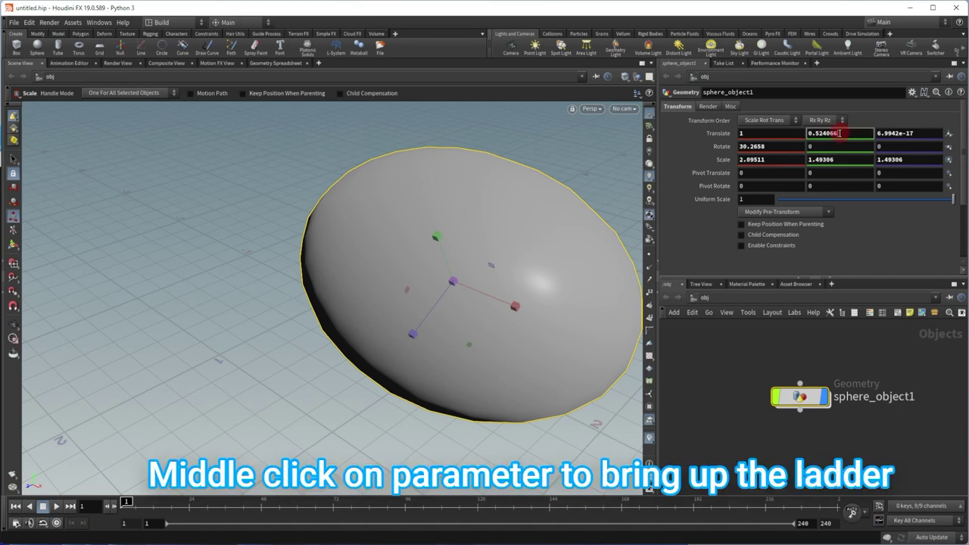
middle_drag(833, 133, 871, 132)
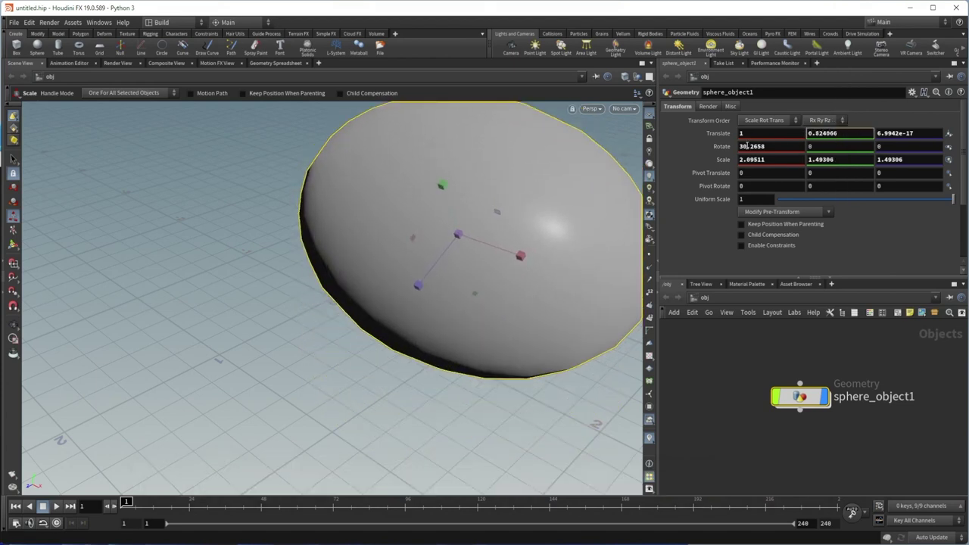
Step: Revert the sphere object's translate, rotate and scale parameters to their defaults
middle_click(714, 137)
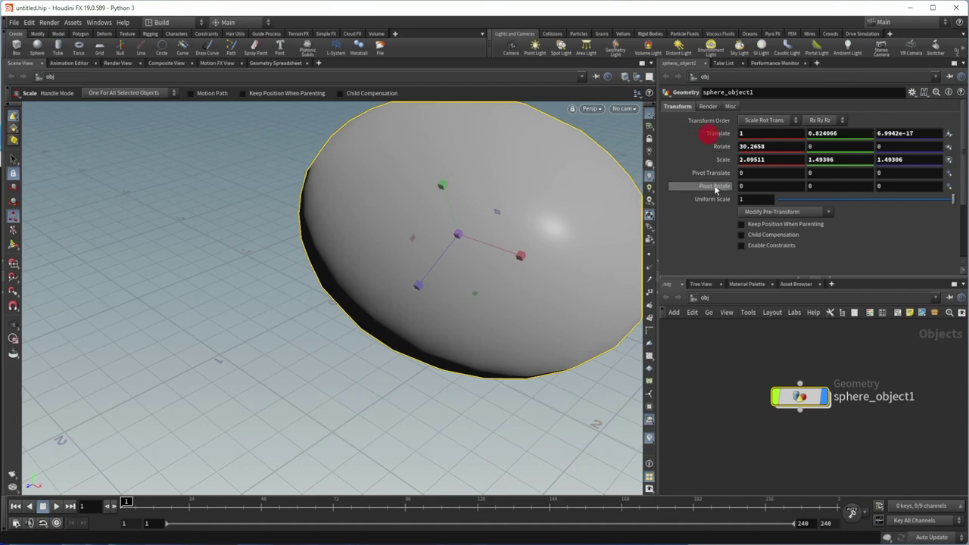
mouse_move(714, 160)
middle_down()
mouse_move(741, 160)
mouse_move(718, 161)
middle_up()
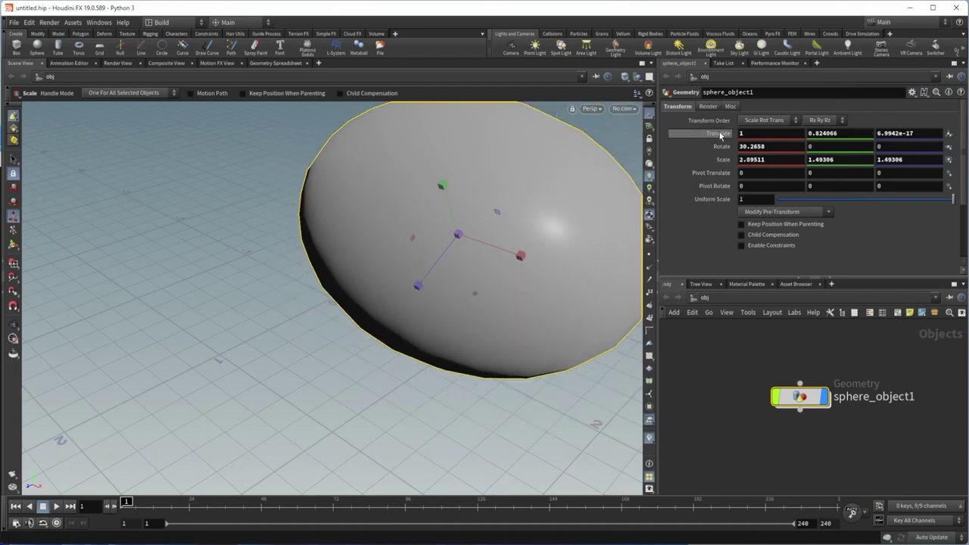
right_click(720, 136)
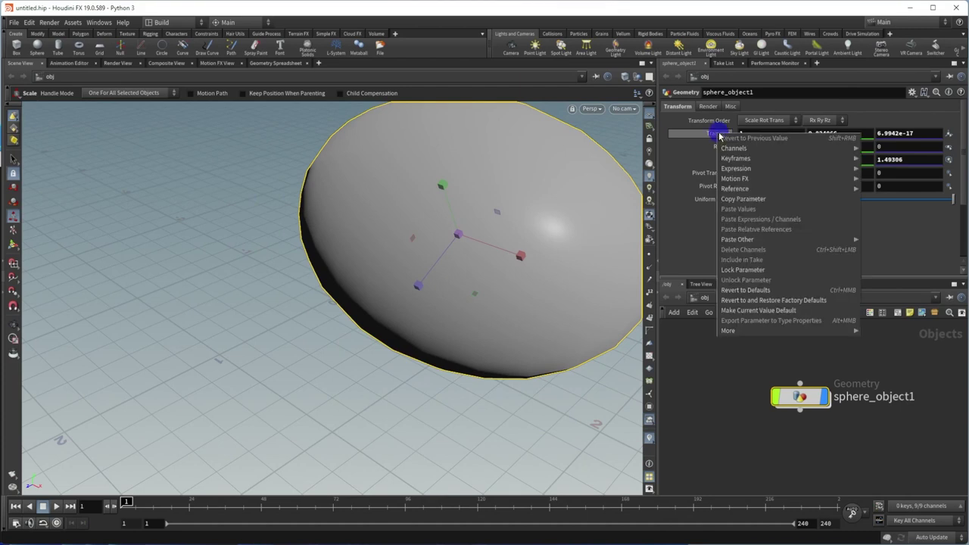
click(746, 290)
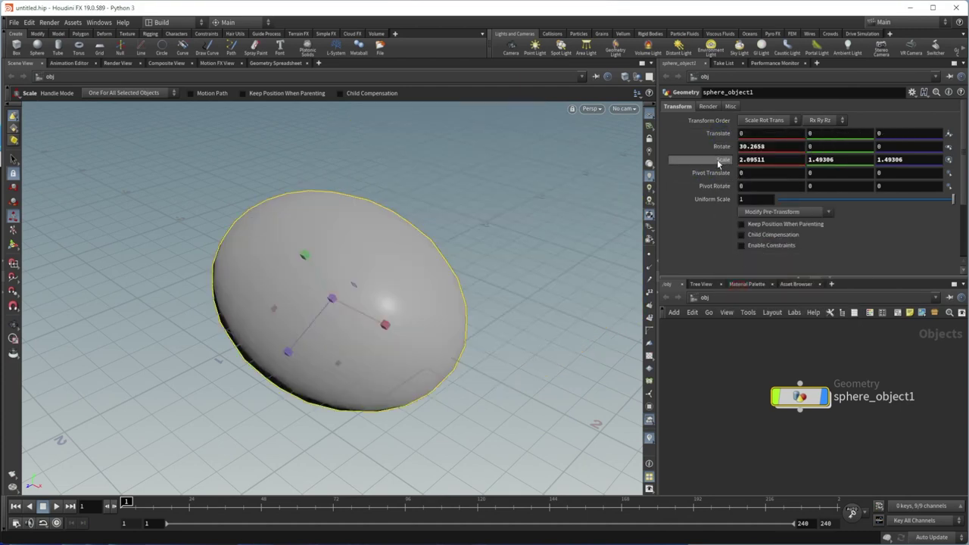
right_click(718, 154)
click(745, 309)
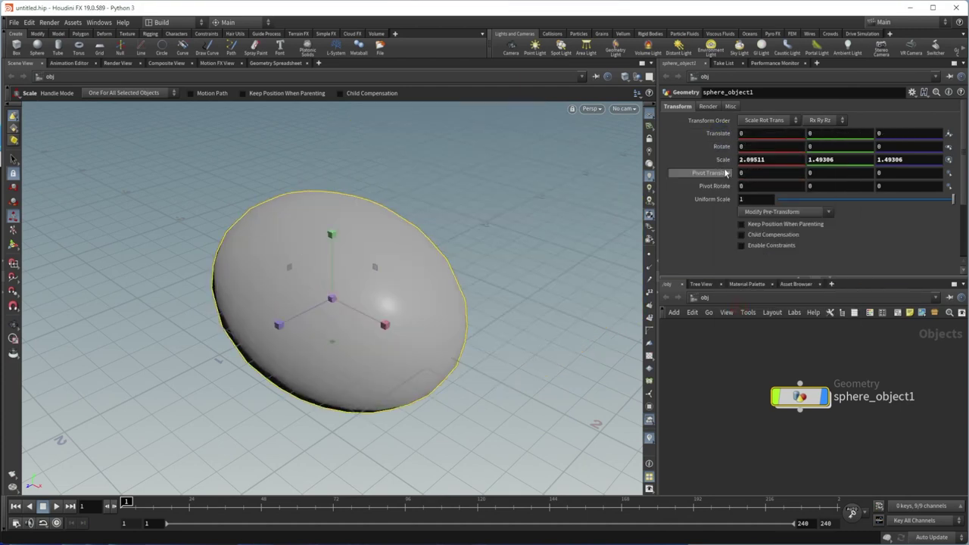
right_click(723, 161)
click(722, 165)
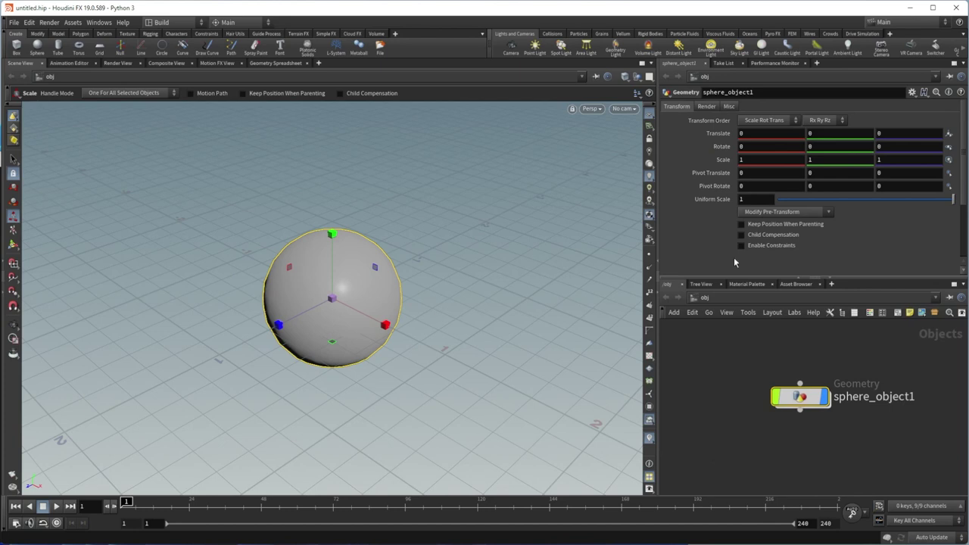
drag(720, 133, 721, 162)
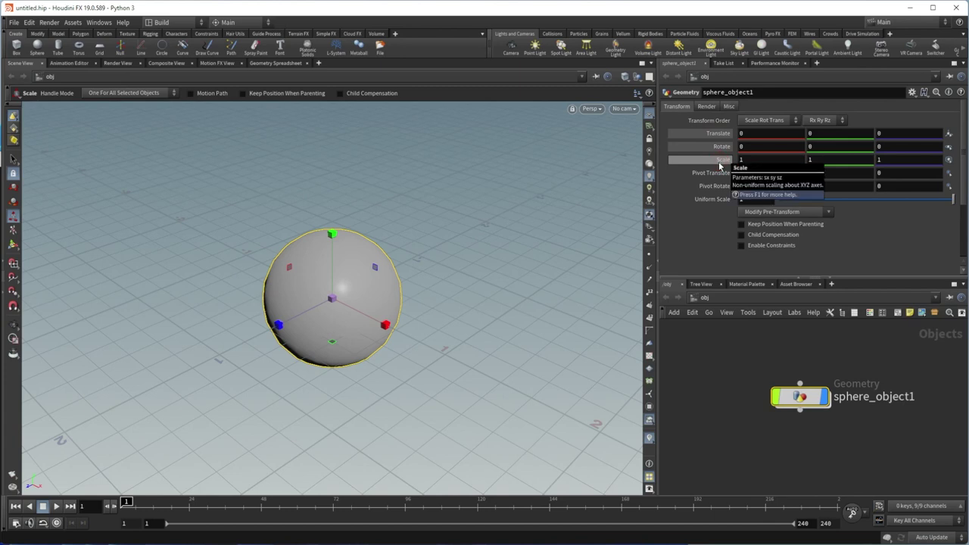
click(723, 303)
click(706, 333)
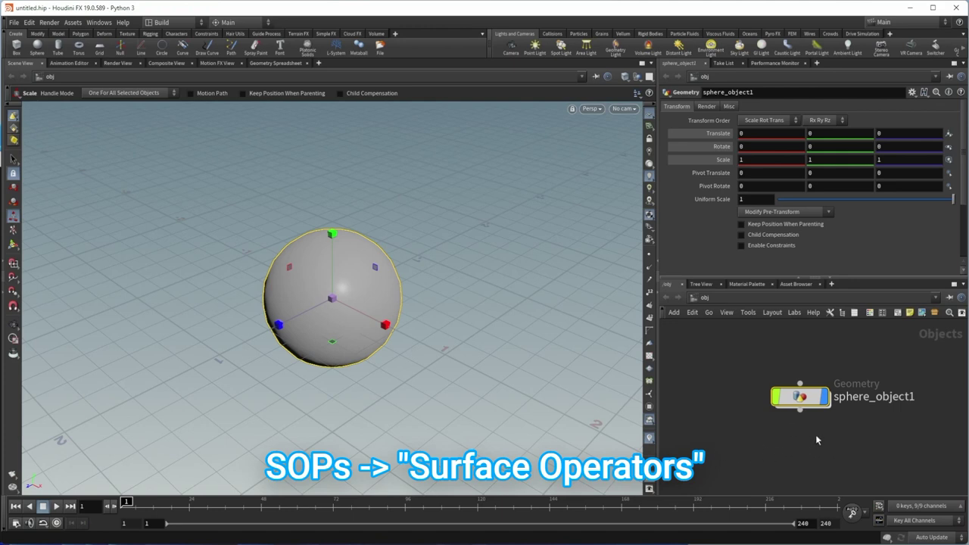
Step: Enter the sphere object's geometry network, return to the object level, and enter the geometry network again
mouse_move(805, 409)
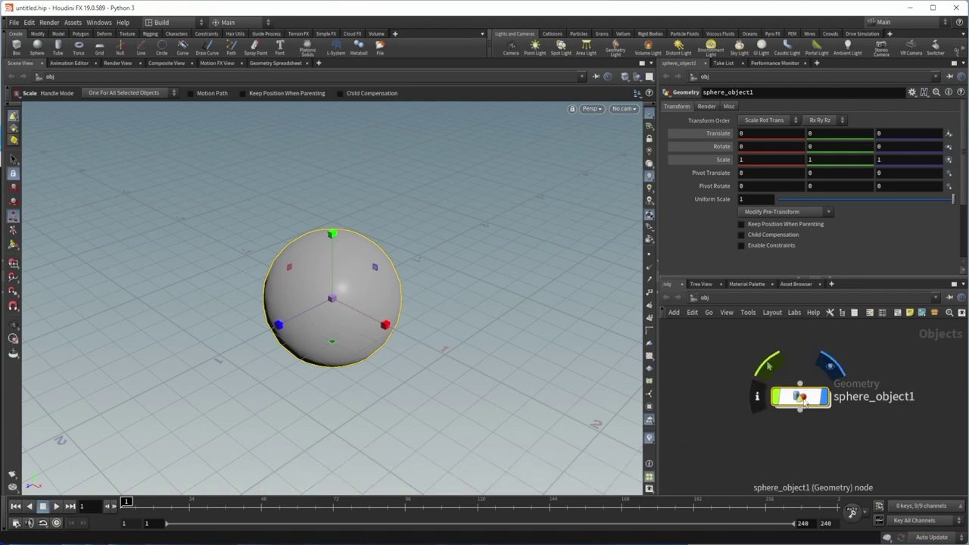
double_click(804, 402)
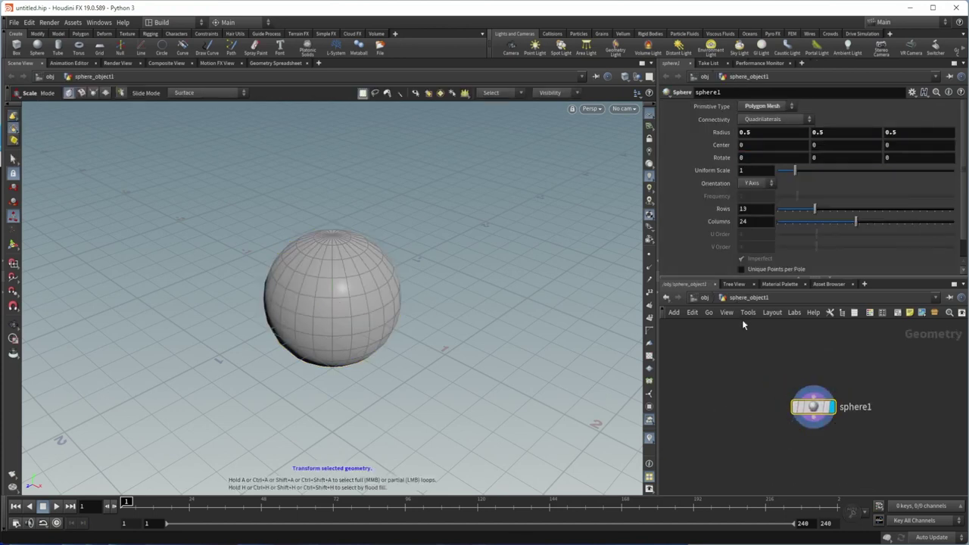
click(704, 298)
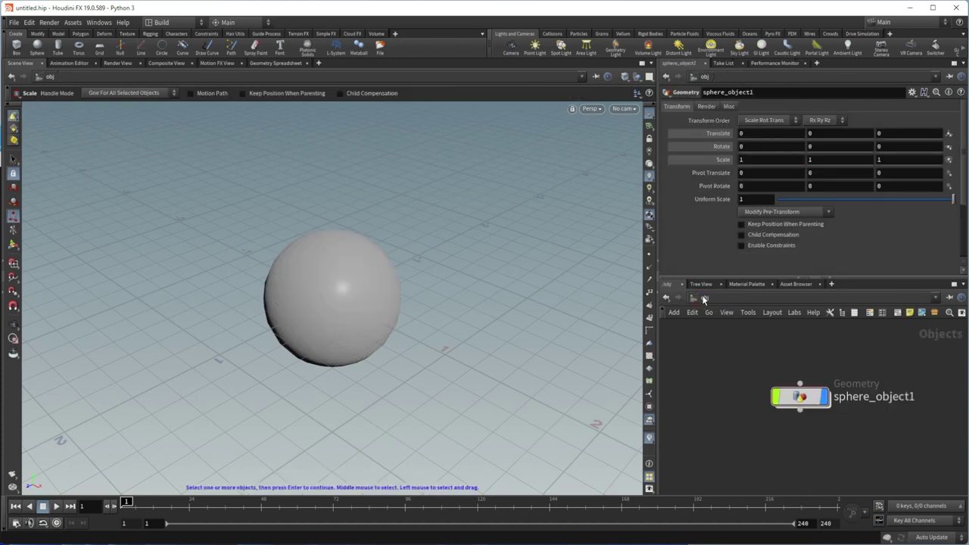
click(797, 397)
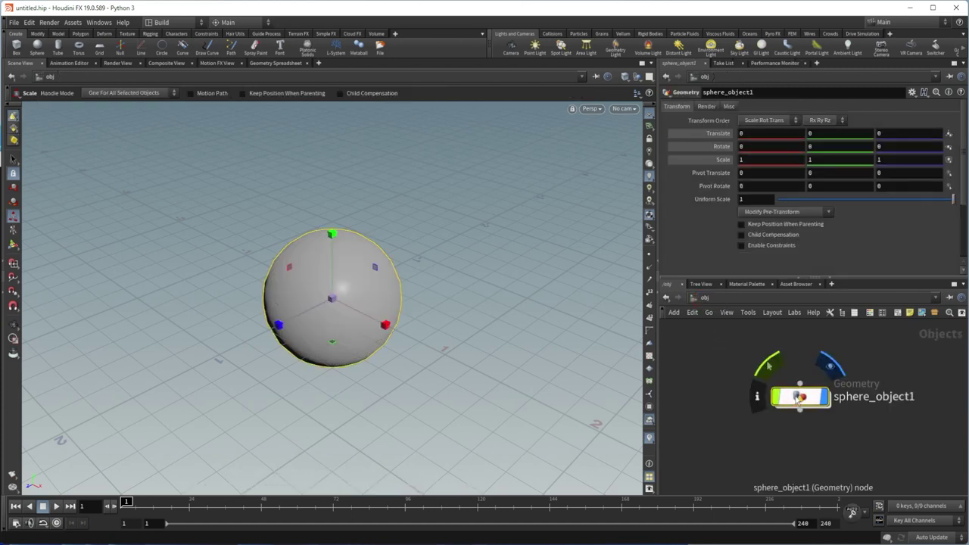
key(Return)
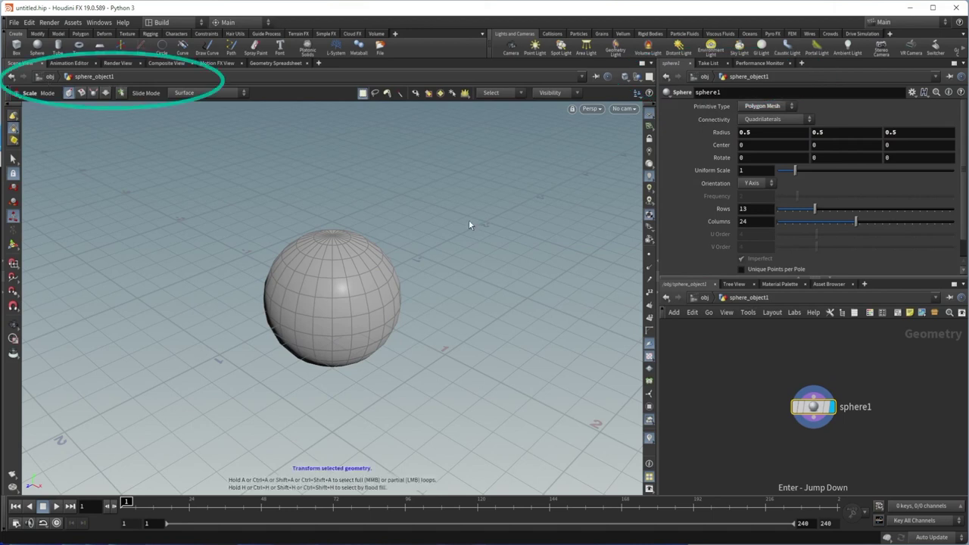
Step: Try adjusting the sphere geometry's Y radius and undo the parameter change
mouse_move(812, 409)
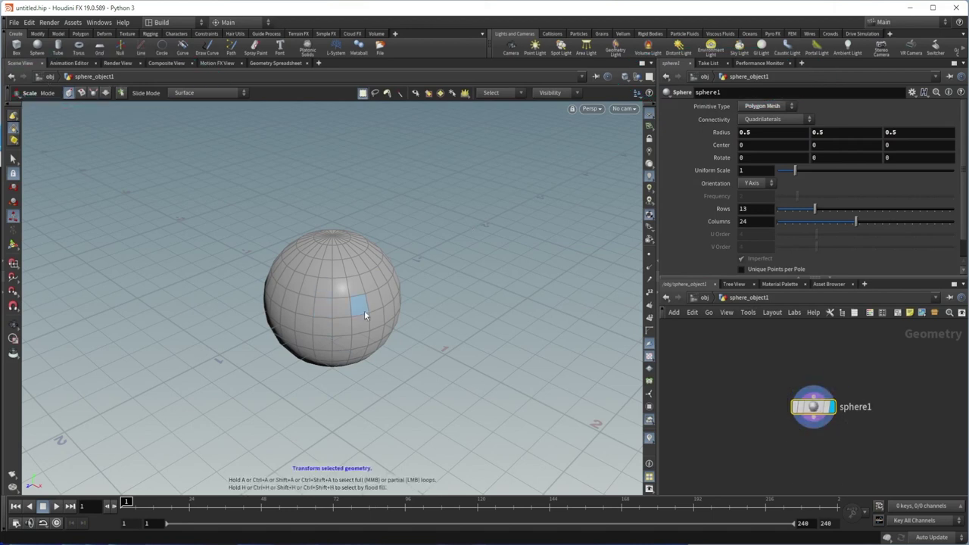
mouse_move(823, 132)
middle_down()
mouse_move(841, 131)
mouse_move(827, 133)
middle_up()
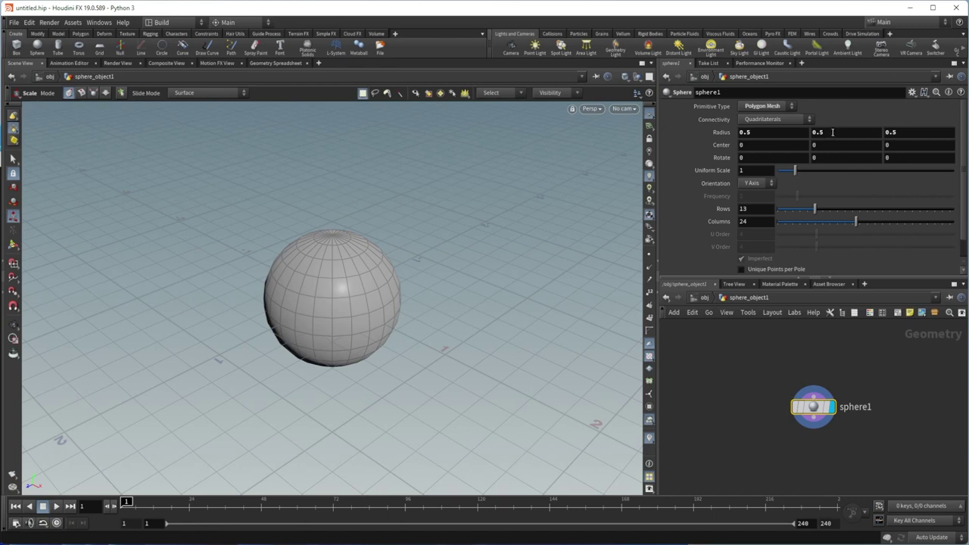
key(ctrl+z)
Step: Show the sphere geometry's handles, shift its center about 0.58 in X, stretch its Y radius to about 0.69, and undo both changes
key(Escape)
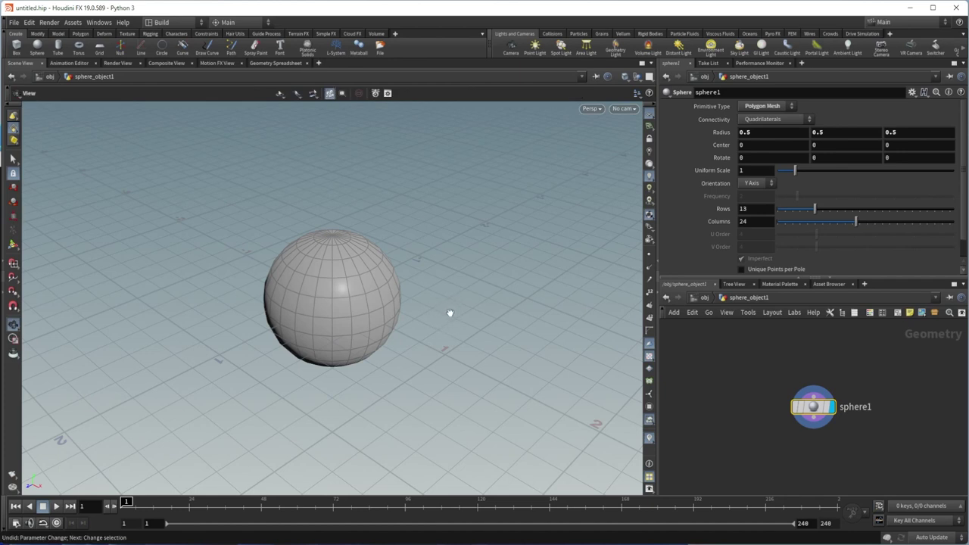
key(Return)
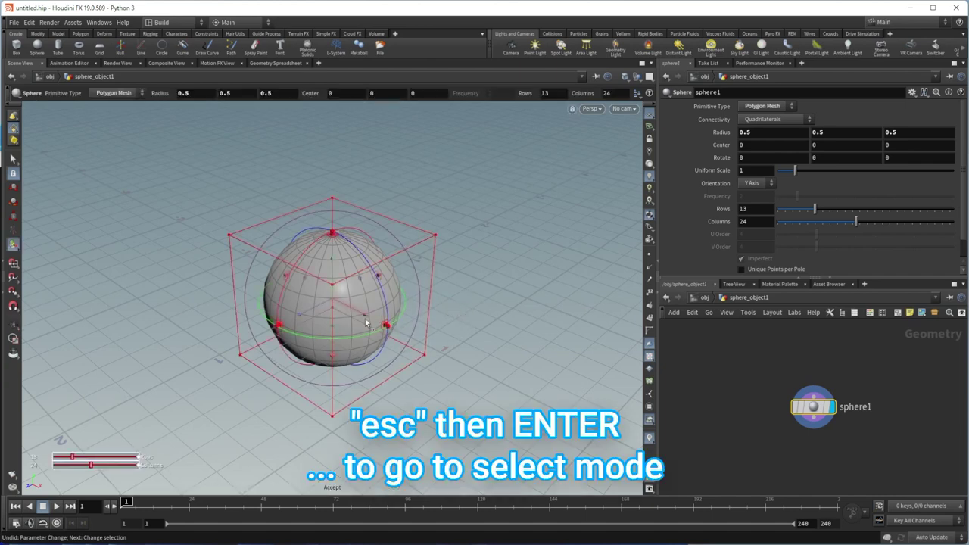
drag(370, 323, 430, 356)
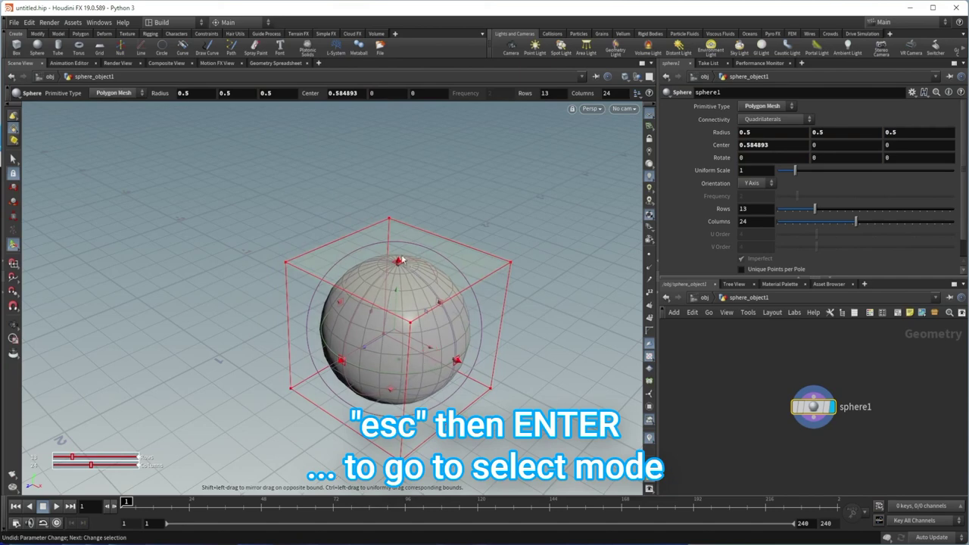
drag(392, 258, 402, 203)
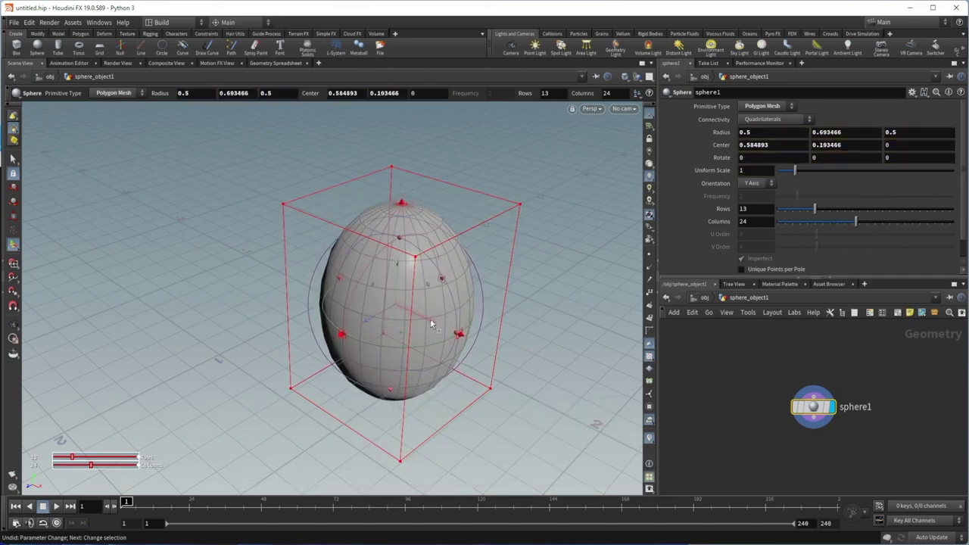
key(ctrl+z)
key(ctrl+z)
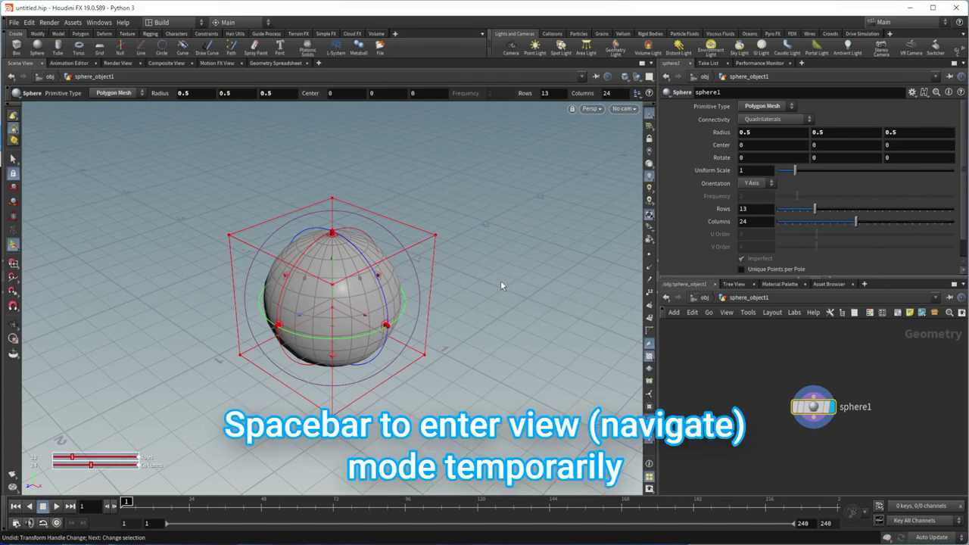
Step: Temporarily enter view mode and tumble, pan and zoom the view around the sphere
key(space)
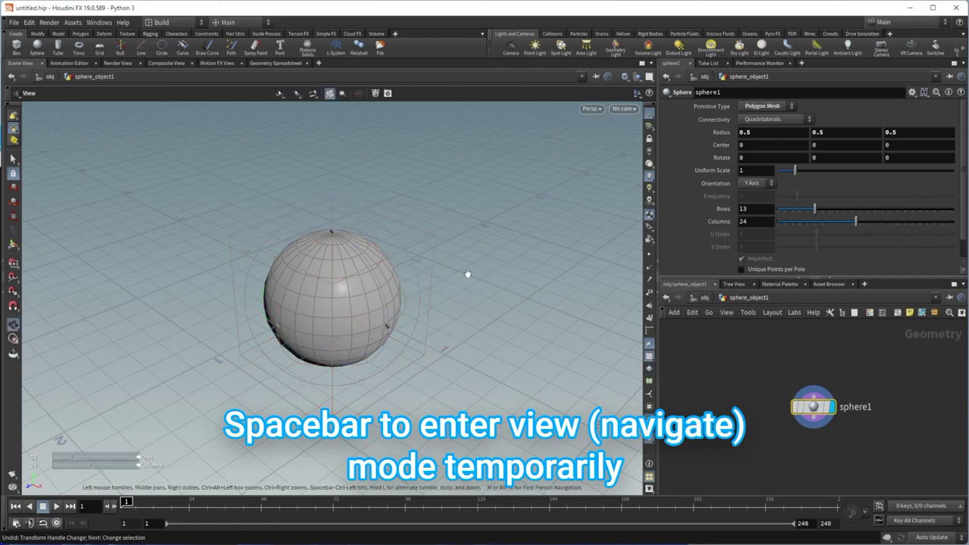
click(487, 285)
mouse_move(487, 285)
mouse_down()
mouse_move(526, 295)
mouse_move(517, 253)
mouse_move(452, 272)
mouse_move(476, 318)
mouse_move(520, 294)
mouse_move(483, 240)
mouse_move(489, 305)
mouse_move(496, 271)
mouse_up()
middle_drag(496, 272, 519, 269)
right_drag(519, 268, 450, 281)
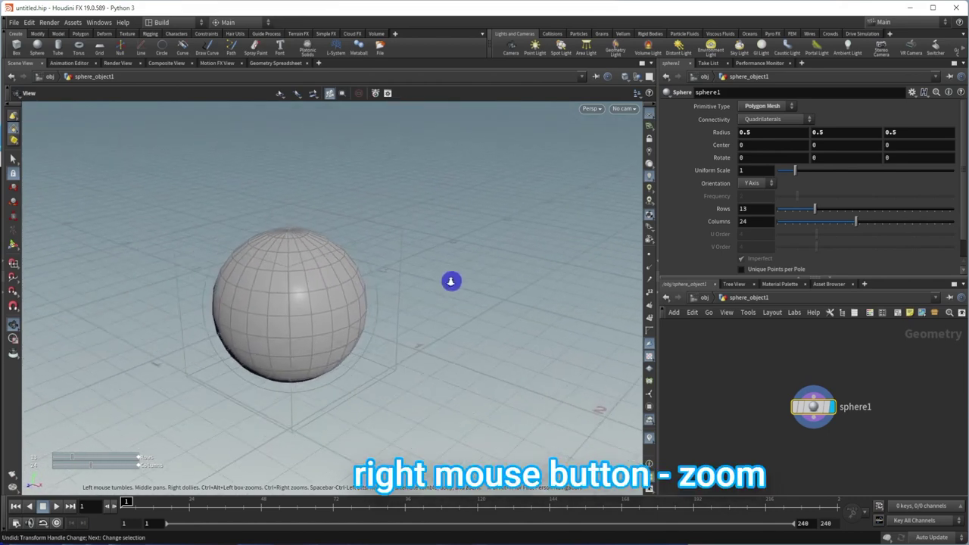
Step: Switch between the sphere's handle mode and the view tool, and tumble the view slightly
key(Return)
key(Escape)
key(Return)
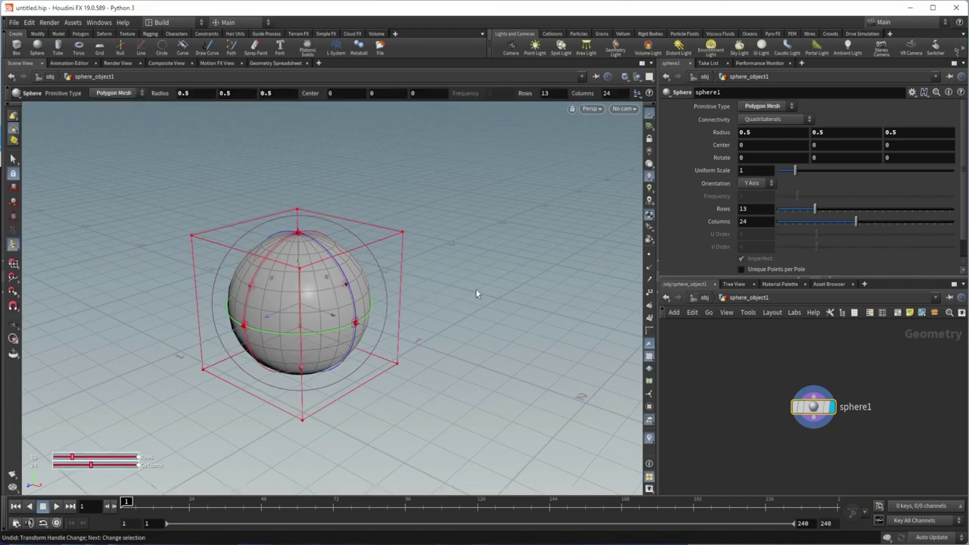
key(Escape)
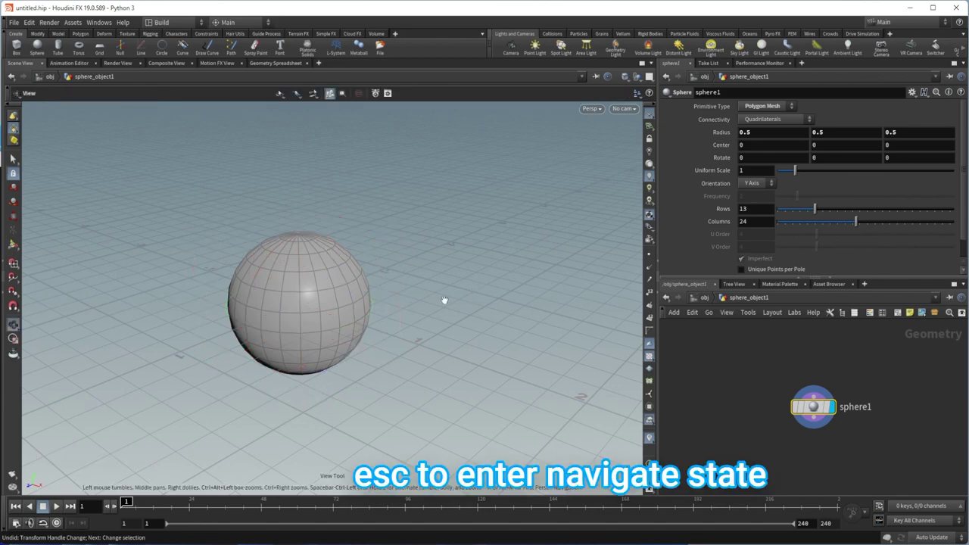
mouse_move(418, 298)
mouse_down()
mouse_move(461, 328)
mouse_move(444, 313)
mouse_move(456, 293)
mouse_move(425, 299)
mouse_up()
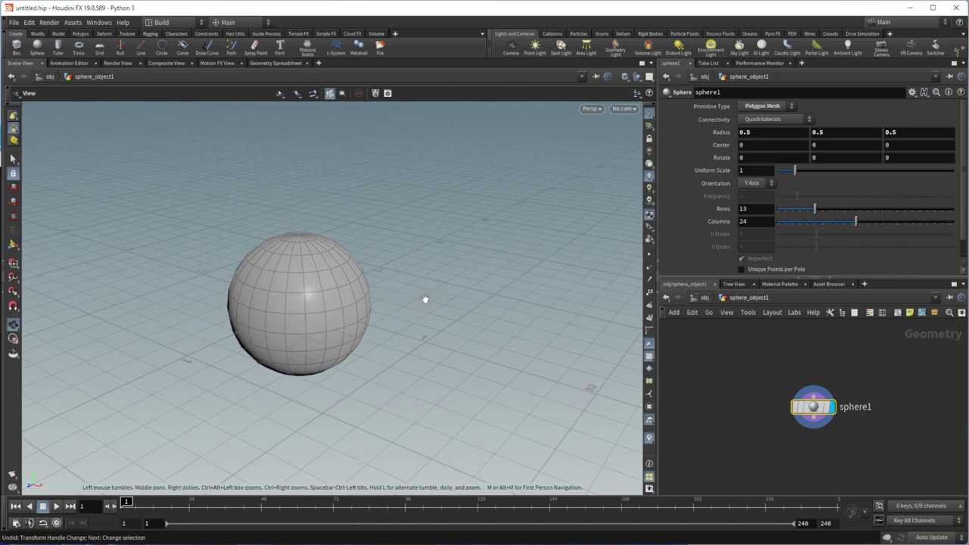
Step: Alternate between the sphere's handles and the view tool, move the view around, and frame the sphere in the viewport
key(Return)
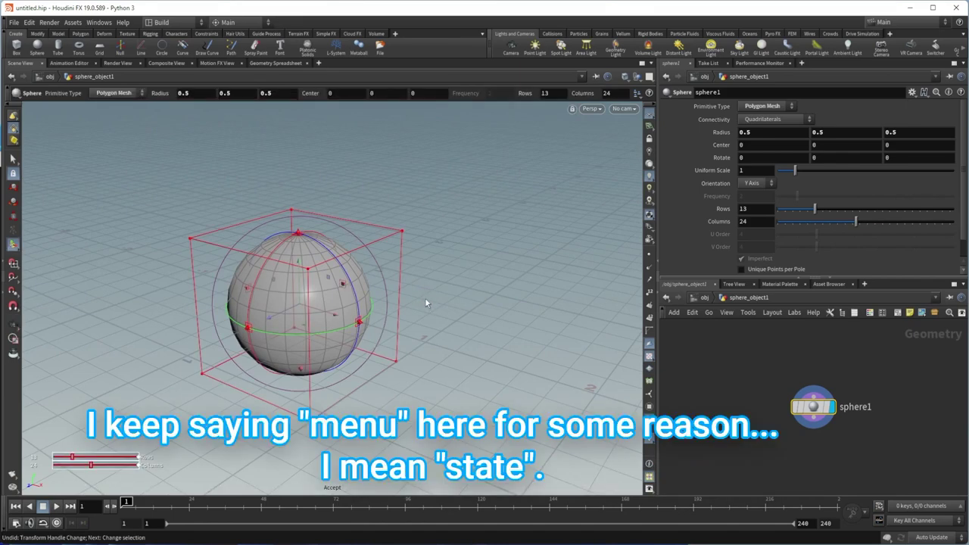
key(Escape)
key(Return)
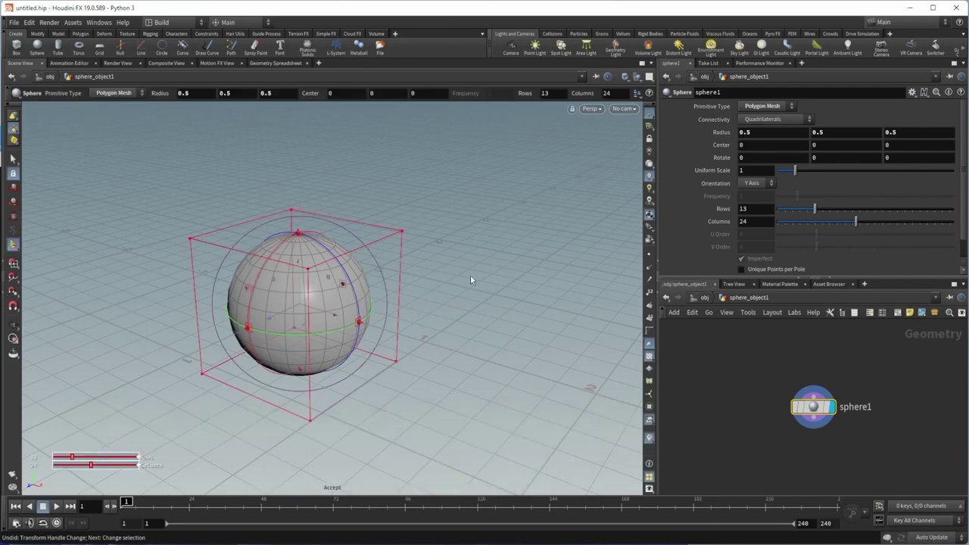
key(Escape)
mouse_move(471, 274)
mouse_down()
mouse_move(462, 271)
mouse_move(504, 264)
mouse_move(522, 299)
mouse_move(502, 281)
mouse_up()
mouse_move(502, 281)
middle_down()
mouse_move(339, 194)
mouse_move(306, 242)
mouse_move(265, 244)
middle_up()
key(Return)
key(Escape)
key(space+g)
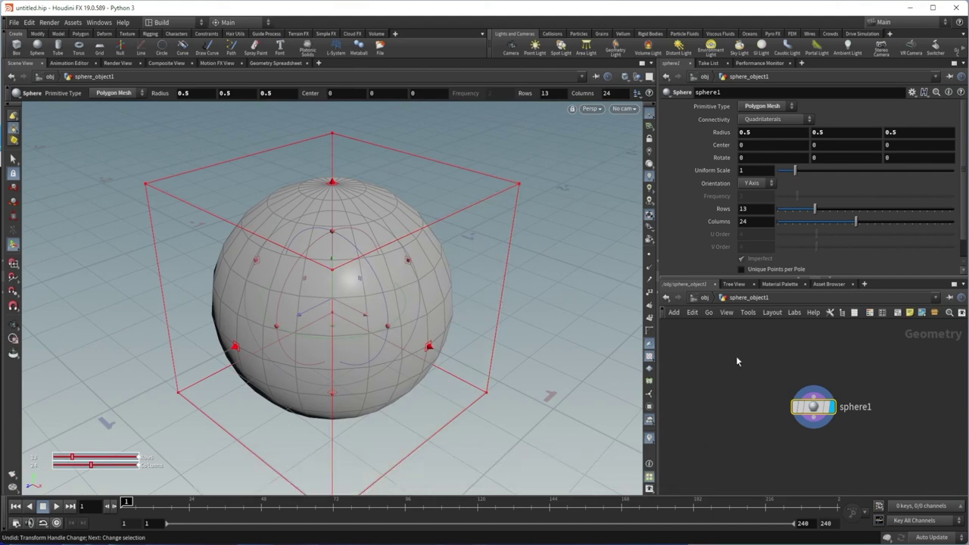
Step: Go up to the object level and delete the sphere_object1 geometry object
click(697, 299)
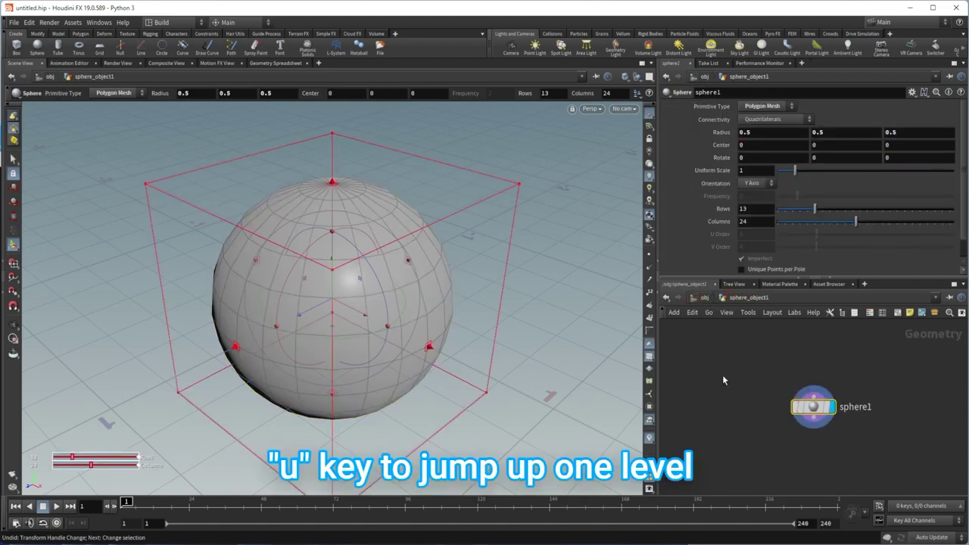
key(u)
click(803, 403)
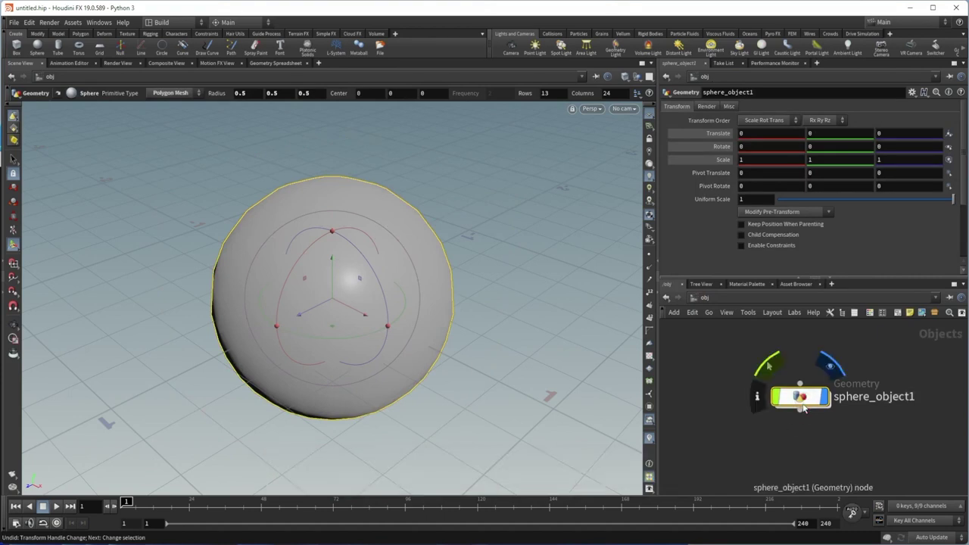
key(Delete)
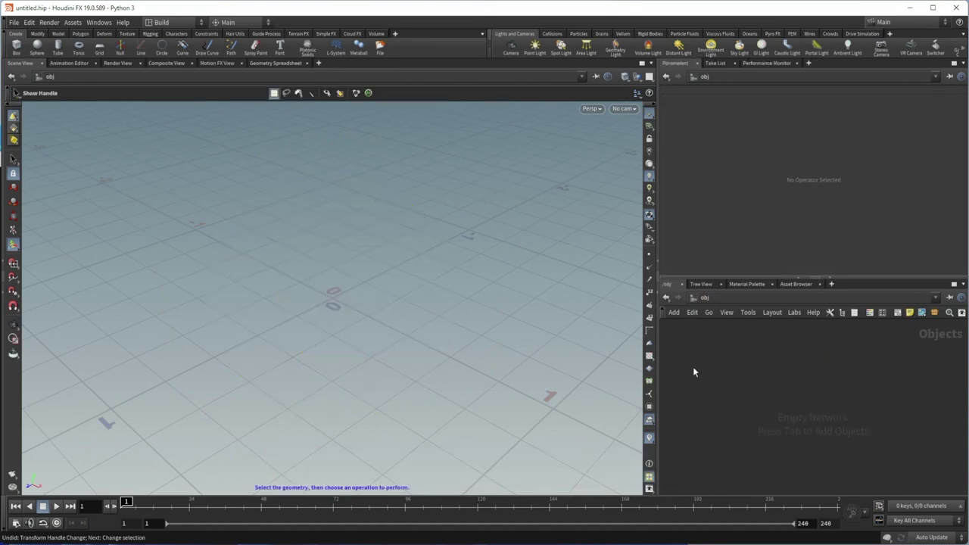
Step: Add a Sphere (Create) object at the object level of the network and enter its geometry network
key(Tab)
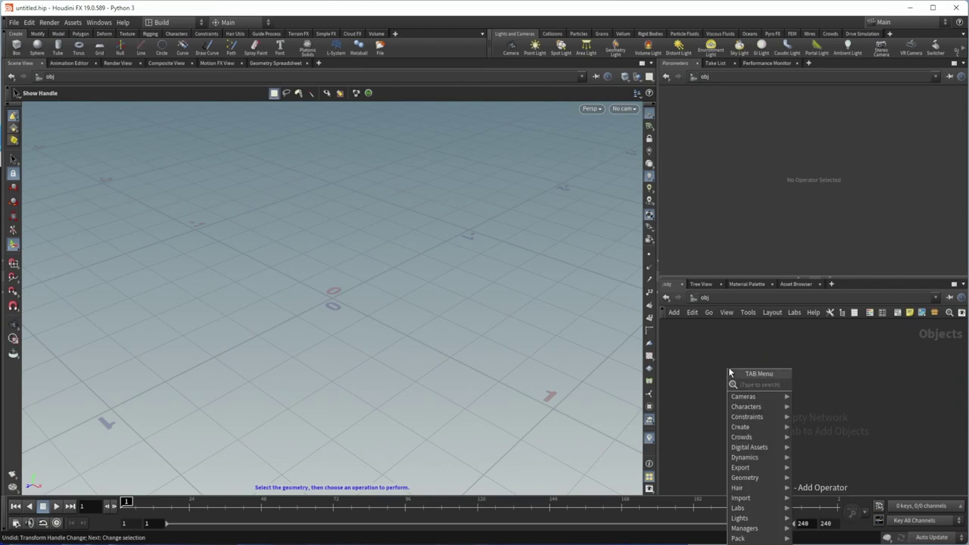
text(sphe)
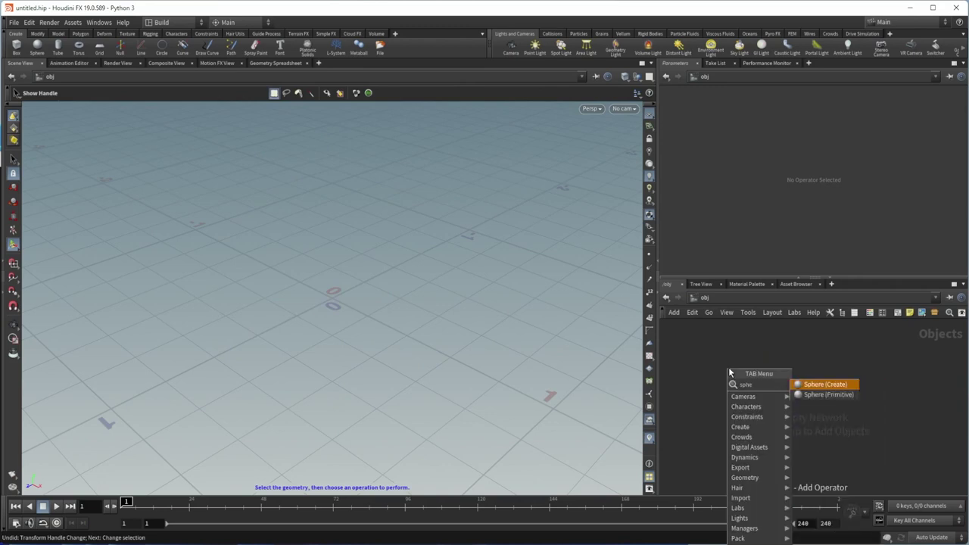
click(810, 385)
click(760, 382)
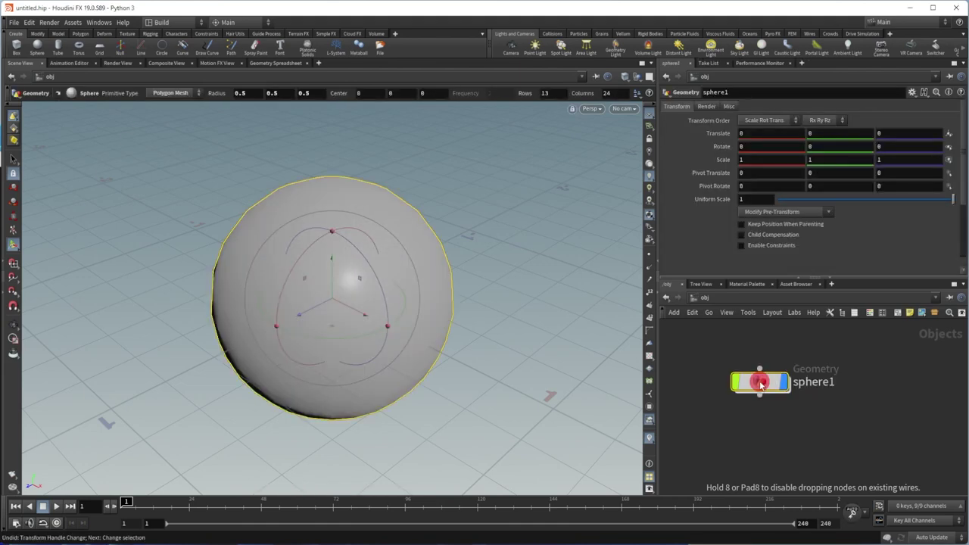
mouse_move(761, 383)
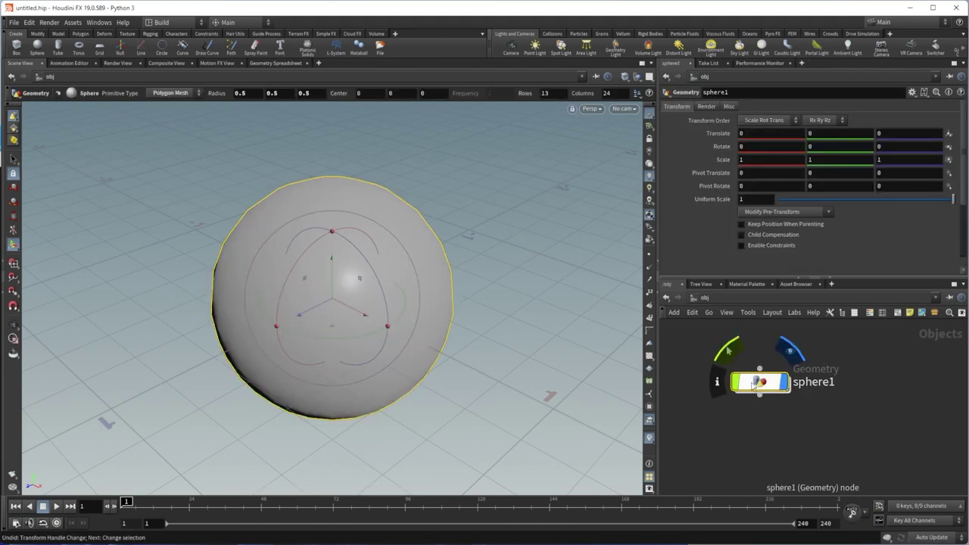
double_click(754, 384)
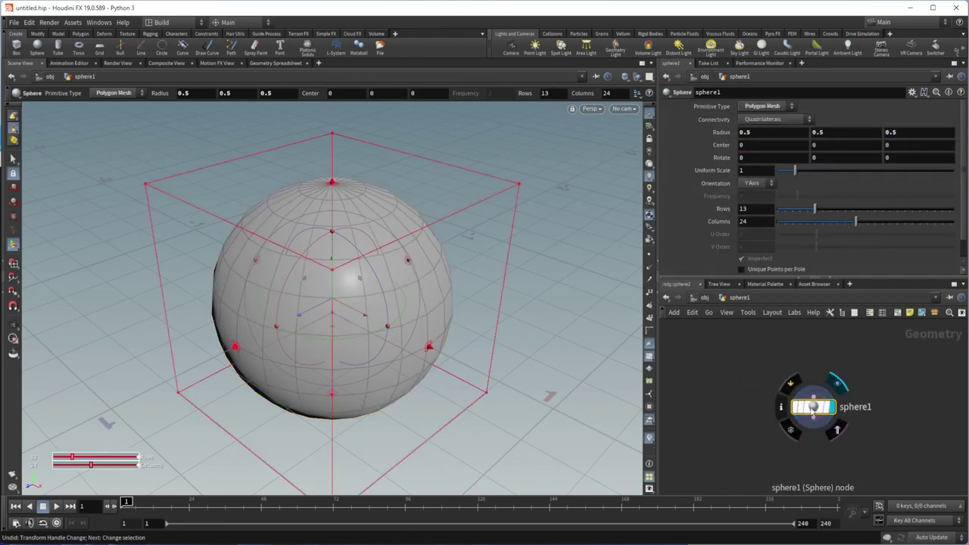
mouse_move(753, 382)
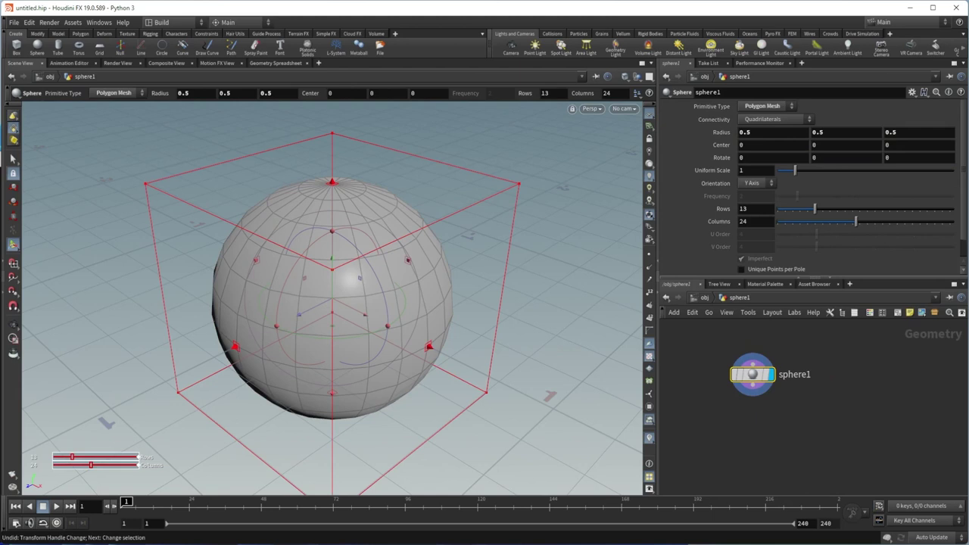
Step: Return to the object level and delete the sphere1 object
click(704, 298)
drag(690, 353, 778, 405)
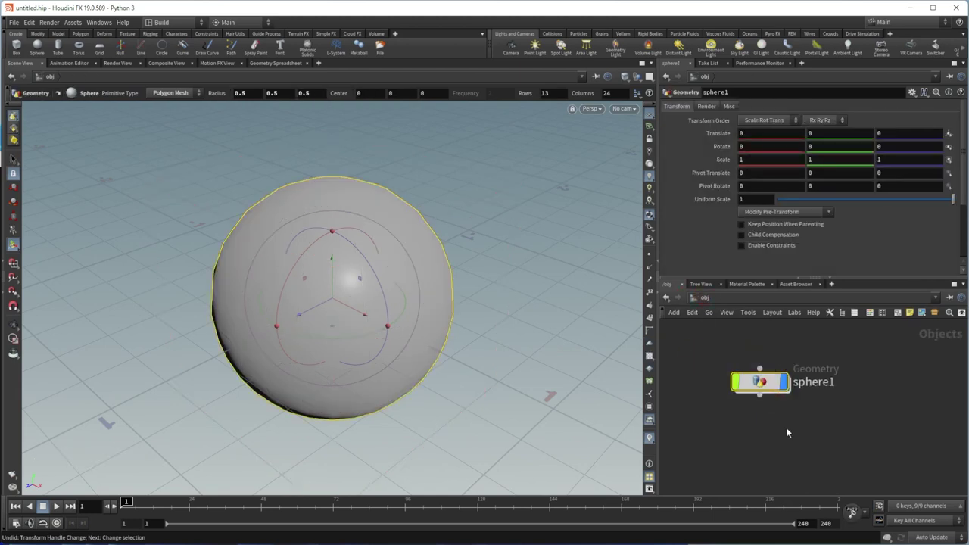
key(Delete)
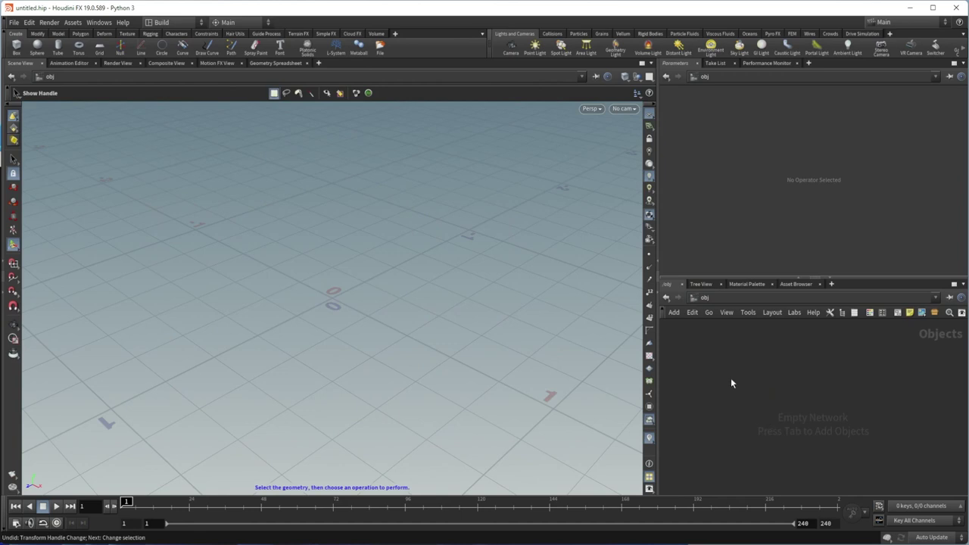
Step: Add an empty Geometry object to the object network and rename it sphere
key(Tab)
text(geo)
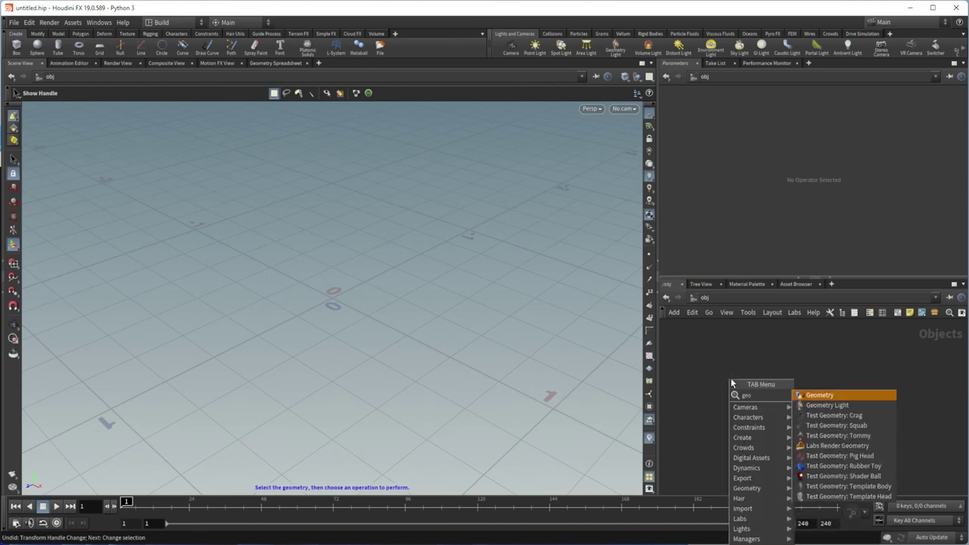
key(Return)
click(730, 378)
double_click(776, 380)
text(sphere)
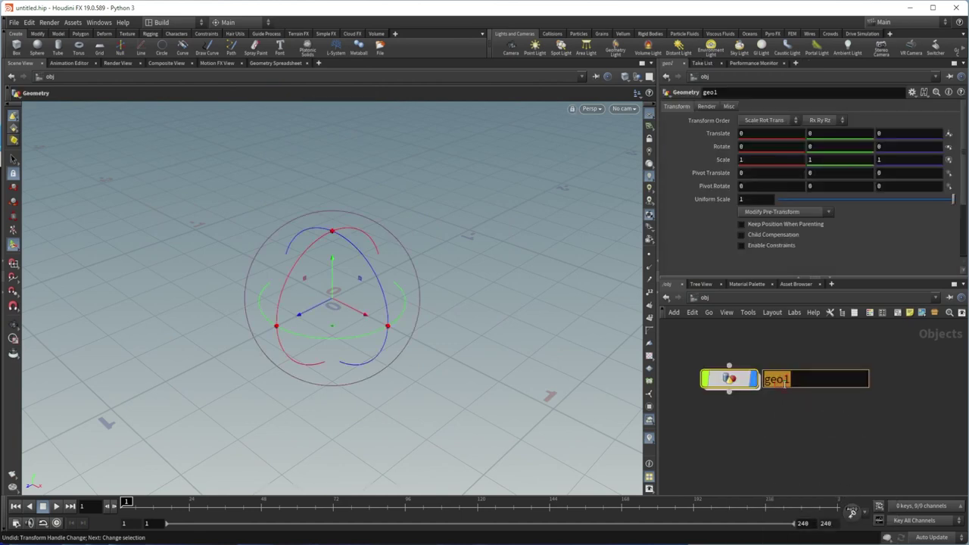
key(Return)
Step: Add a Sphere node inside the sphere geometry object and return to the object level
double_click(725, 380)
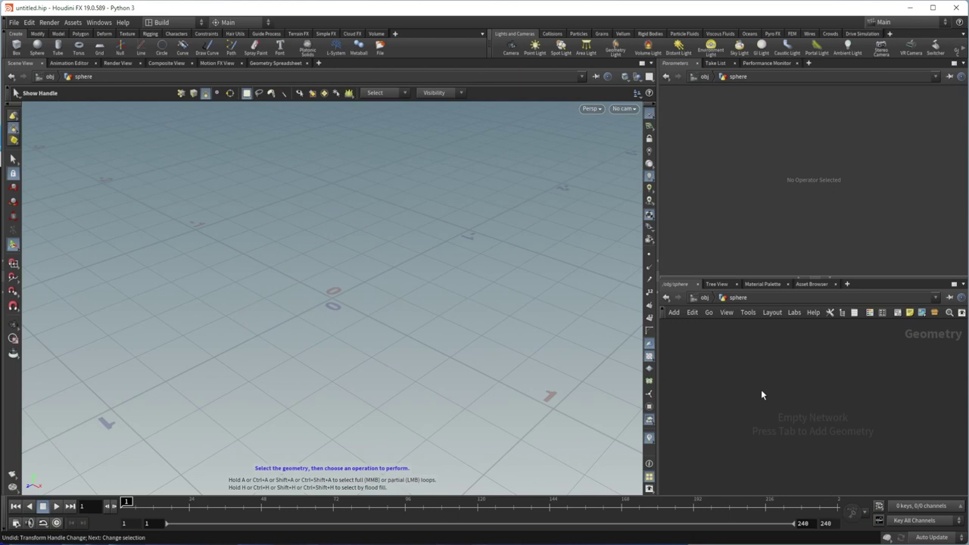
key(Tab)
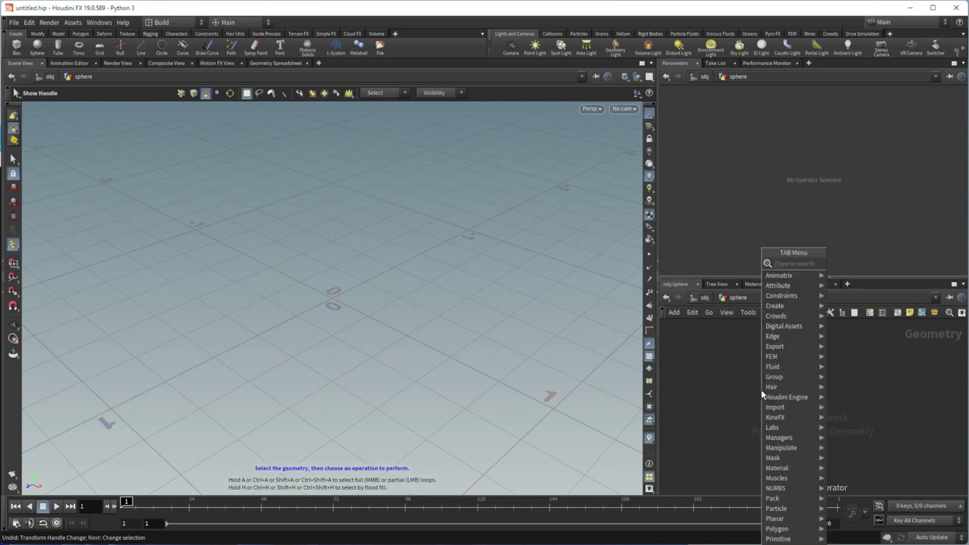
text(sphere)
key(Return)
click(762, 391)
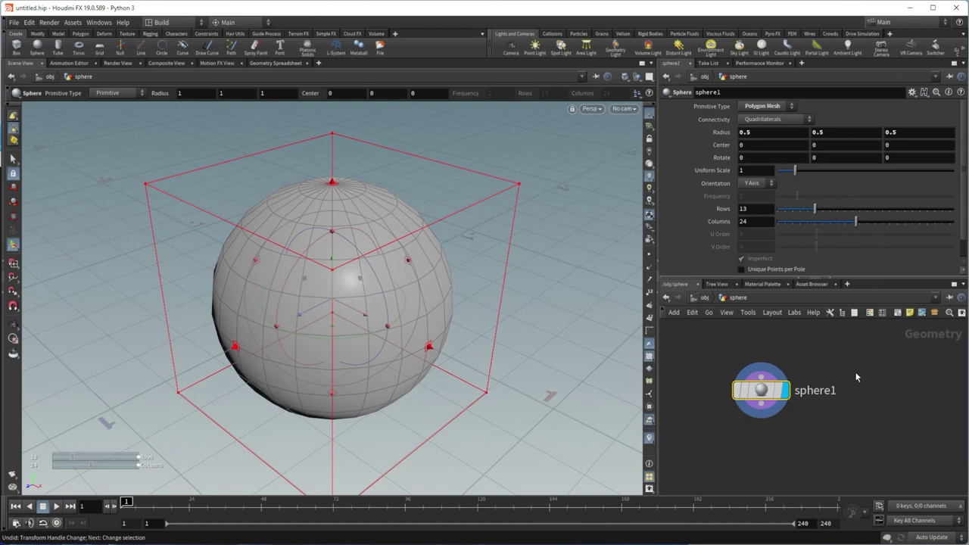
click(704, 297)
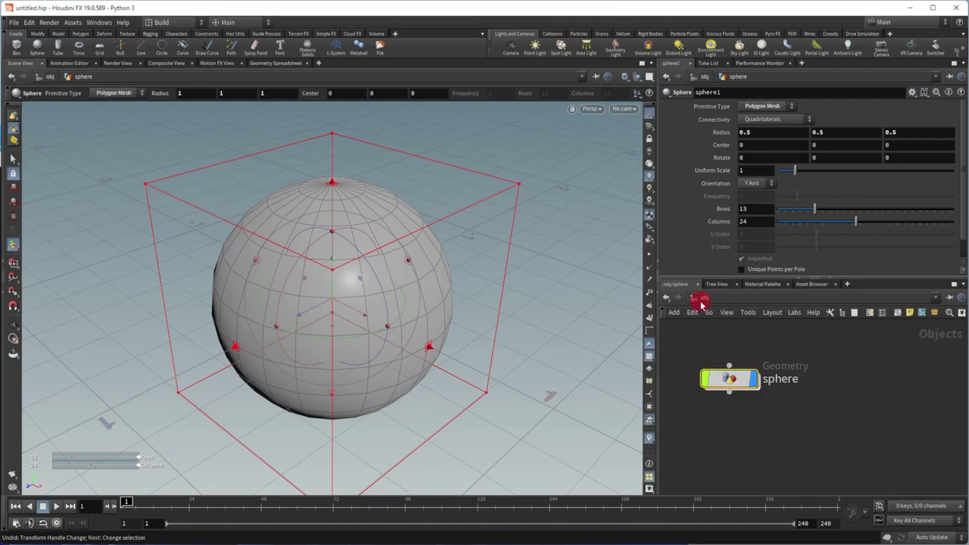
Step: Set the viewport's background color scheme to Dark in the display options, trying Grey along the way, and hide the reference grid
click(509, 270)
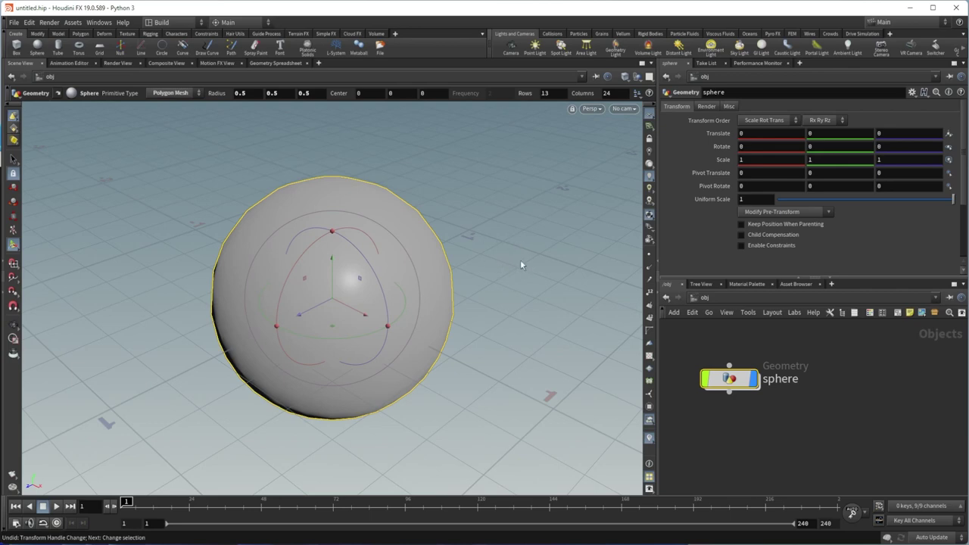
key(d)
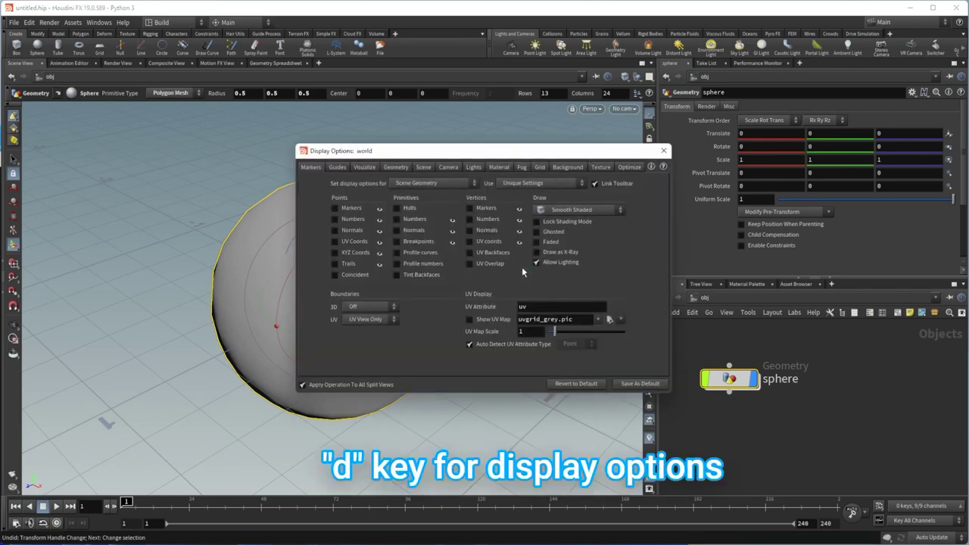
click(568, 167)
click(373, 183)
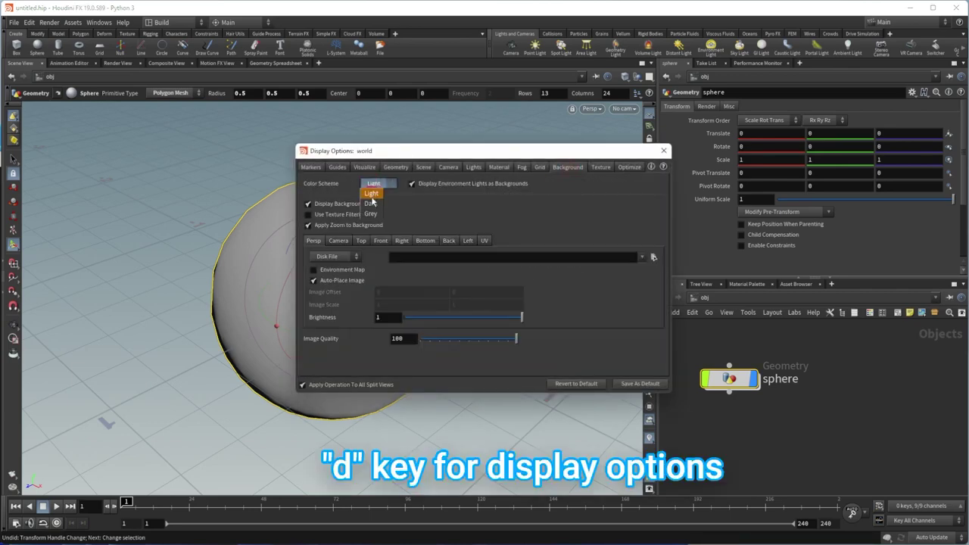
click(371, 203)
click(373, 183)
click(371, 213)
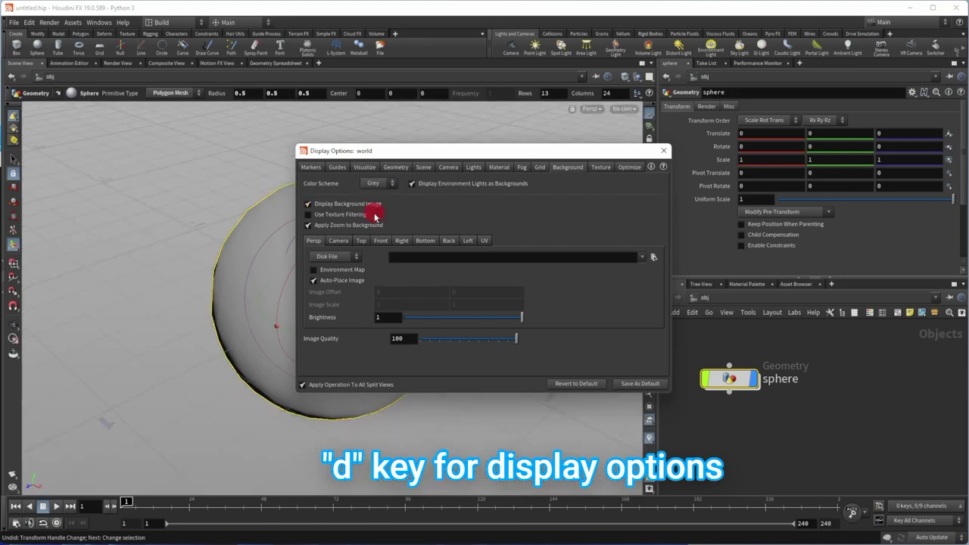
click(379, 184)
click(375, 205)
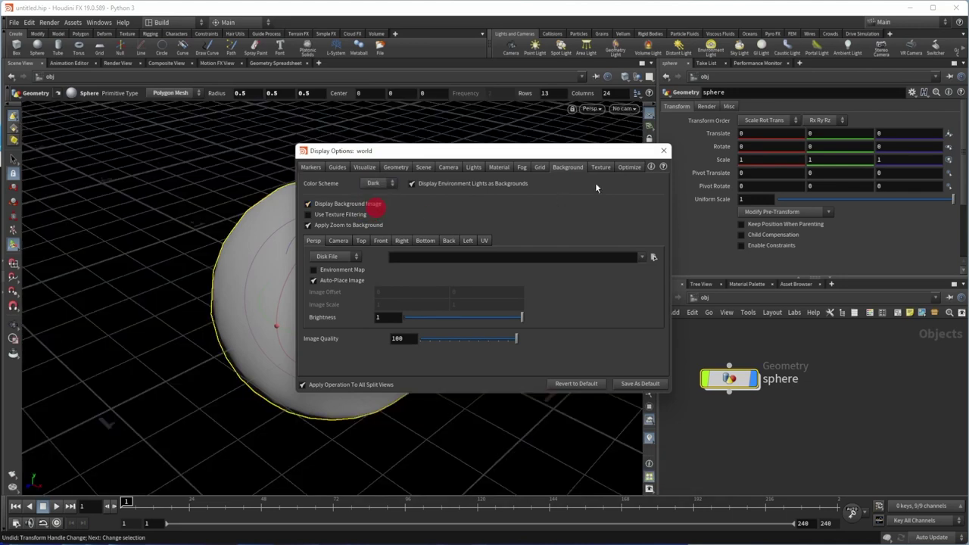
click(663, 151)
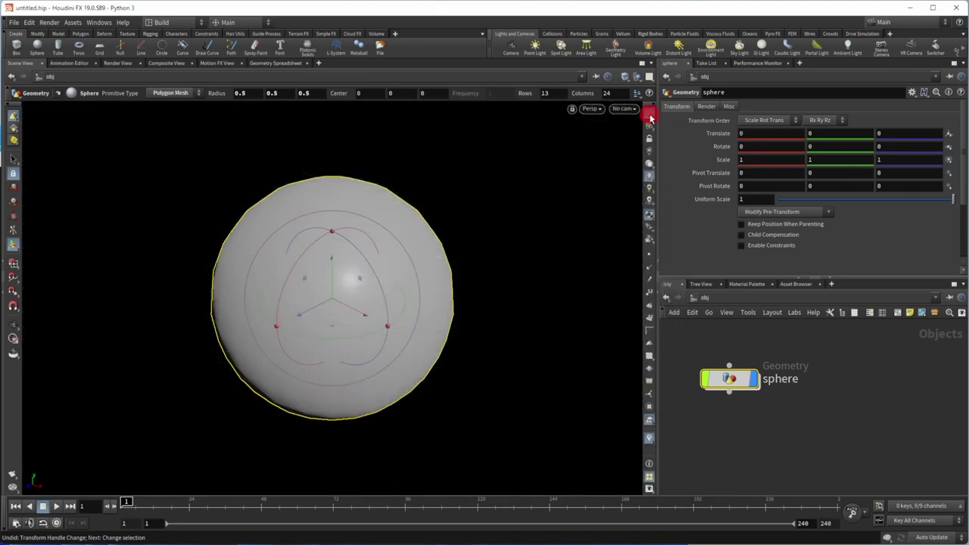
click(649, 115)
Step: Try Wireframe shading in the viewport, toggle the shading mode once, and set it back to Smooth Shaded
click(628, 76)
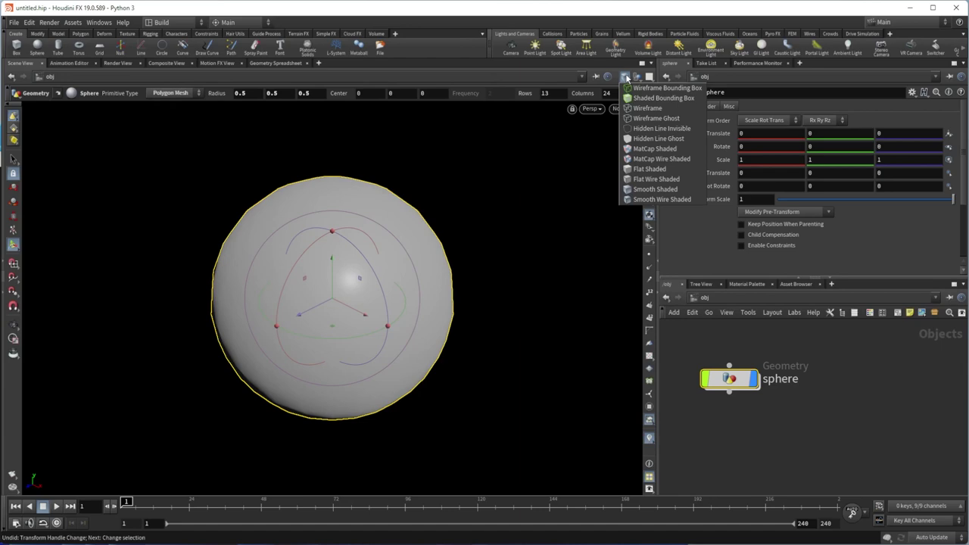
click(640, 108)
click(502, 195)
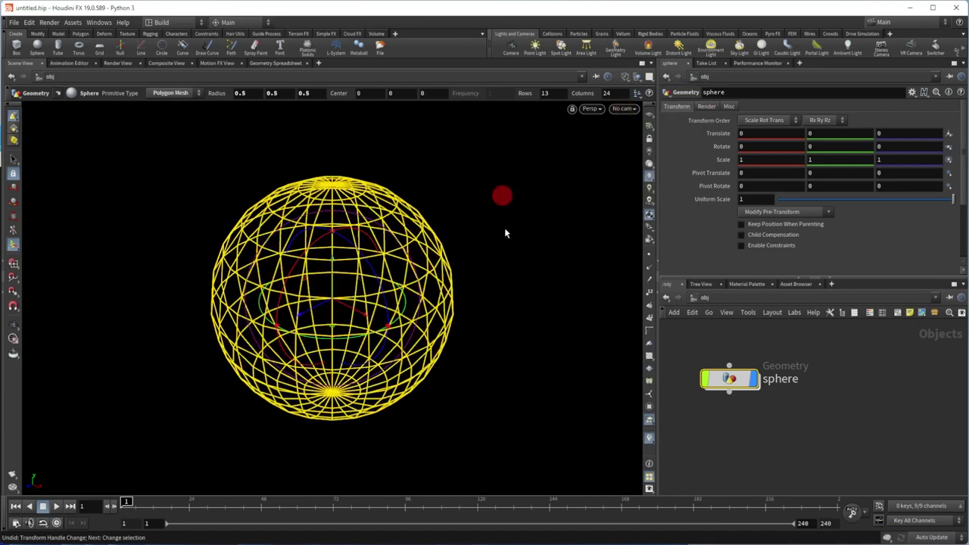
key(w)
click(626, 76)
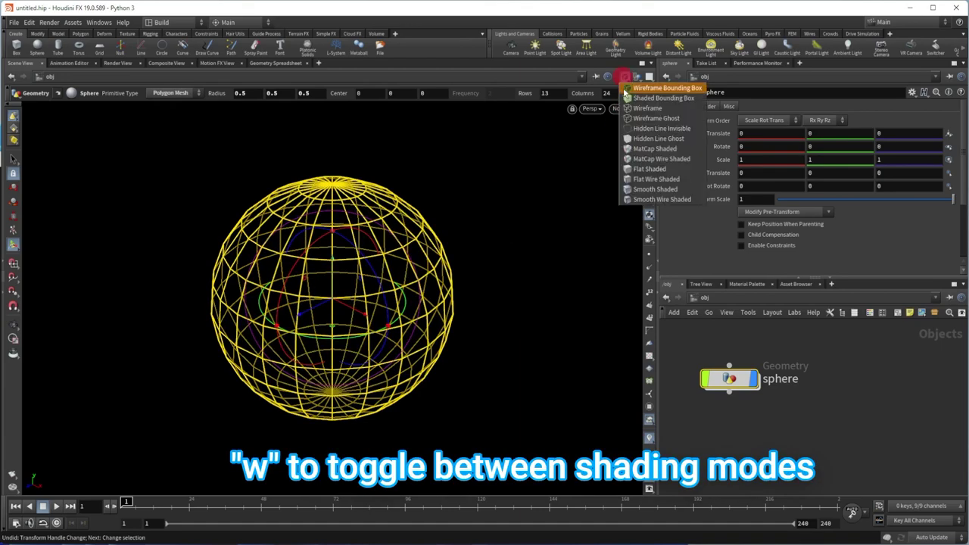
click(641, 189)
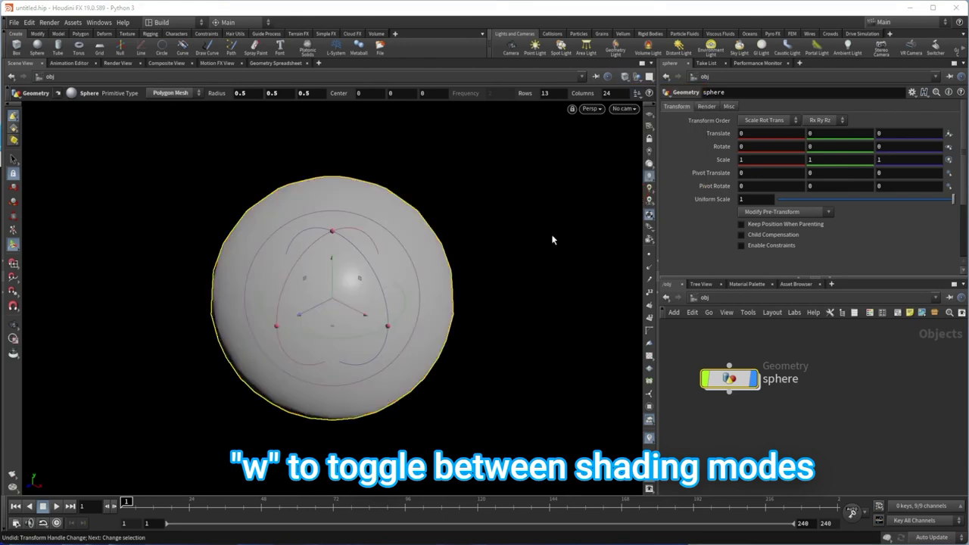
Step: Toggle the viewport repeatedly between wireframe and shaded display, ending on the shaded view
key(w)
key(w)
key(w)
key(w)
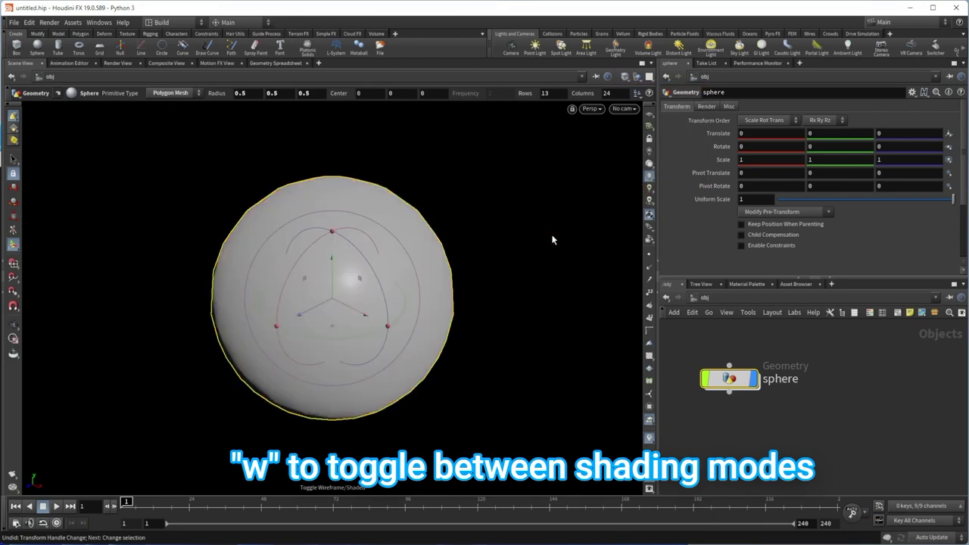
key(w)
key(w)
key(w)
key(w)
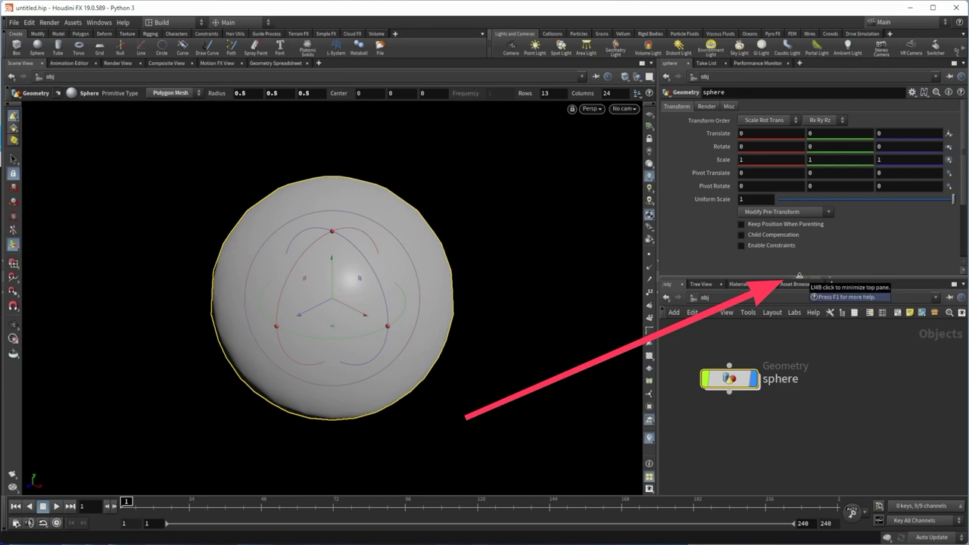
Step: Minimize the parameter pane above the network editor, restore it, and minimize it again
click(802, 276)
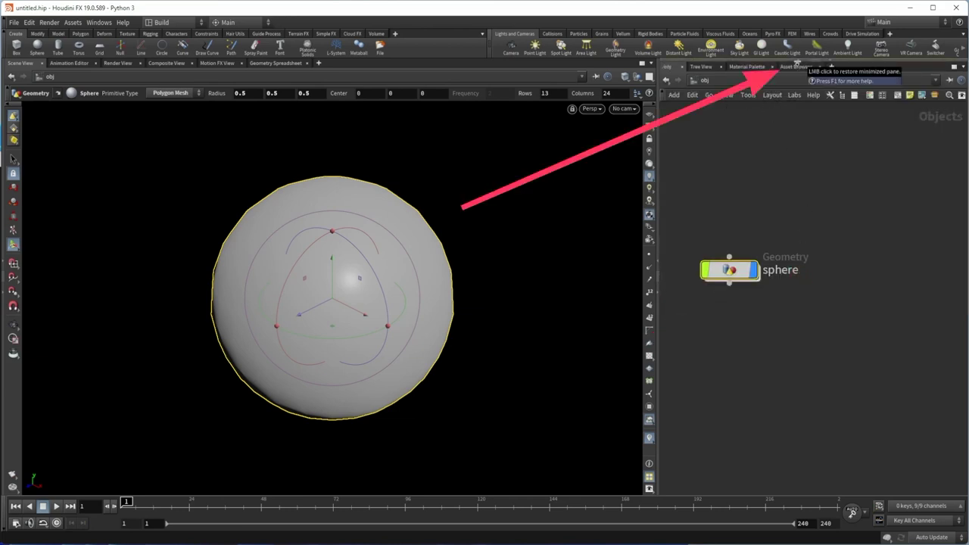
click(797, 65)
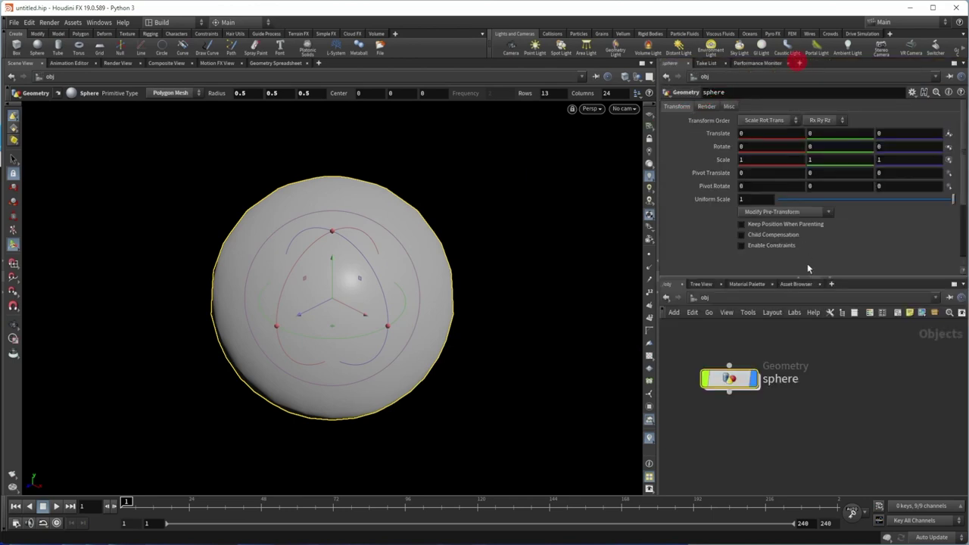
click(800, 280)
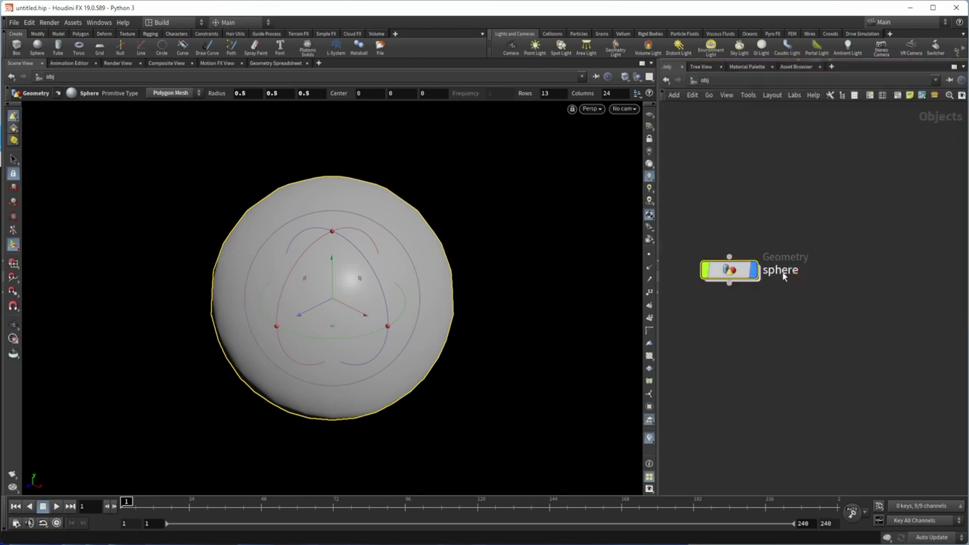
Step: Toggle the sphere node's floating parameter pane on and off over the network editor, shortening it once, and leave it hidden
middle_drag(816, 346, 805, 405)
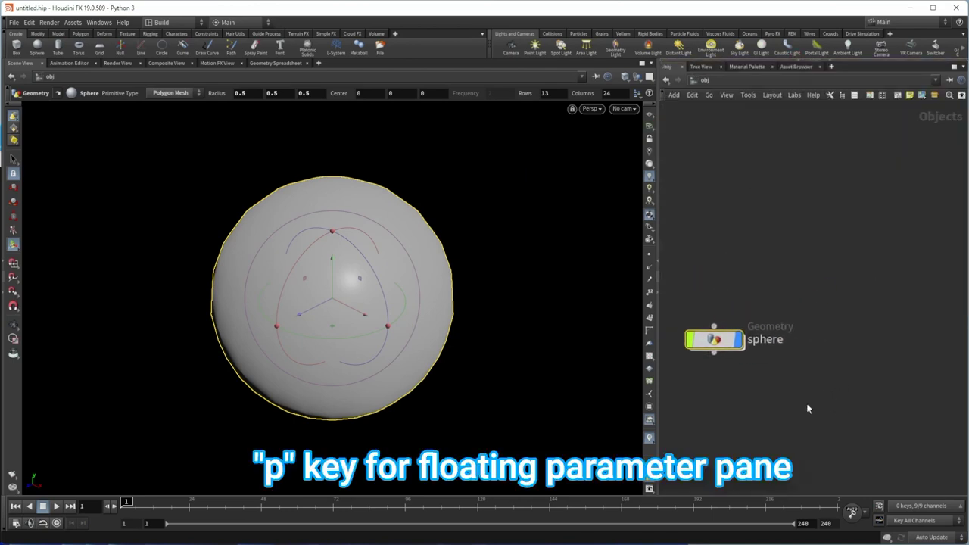
key(p)
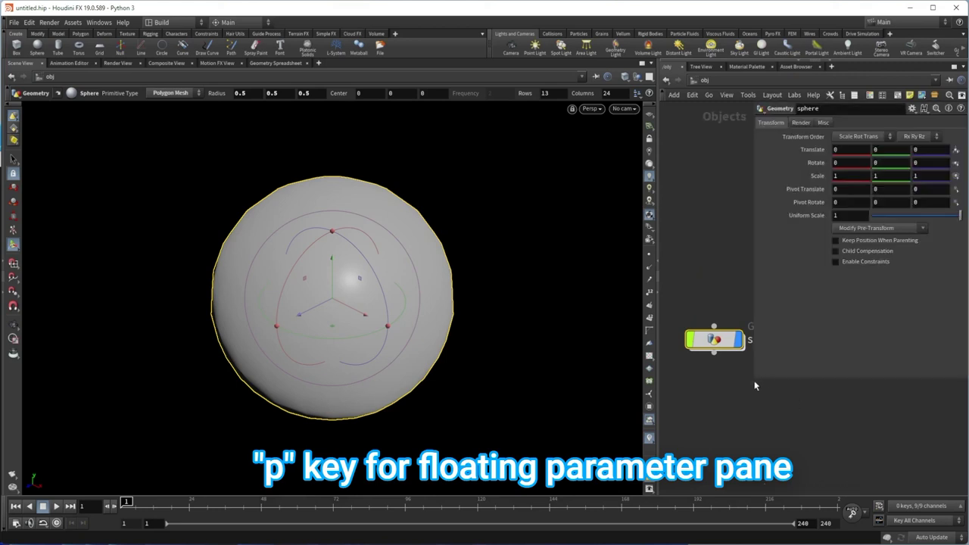
drag(754, 380, 753, 283)
key(p)
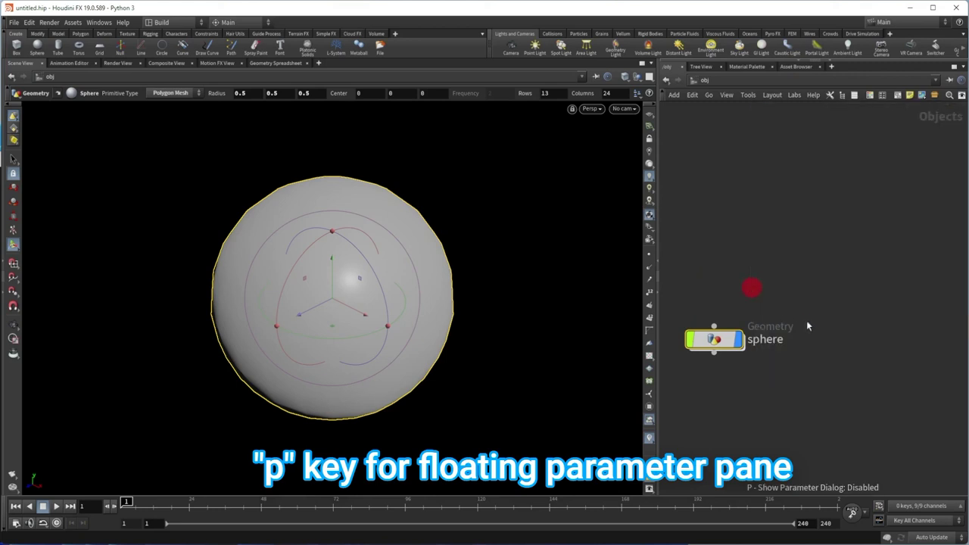
key(p)
key(p)
key(p)
key(p)
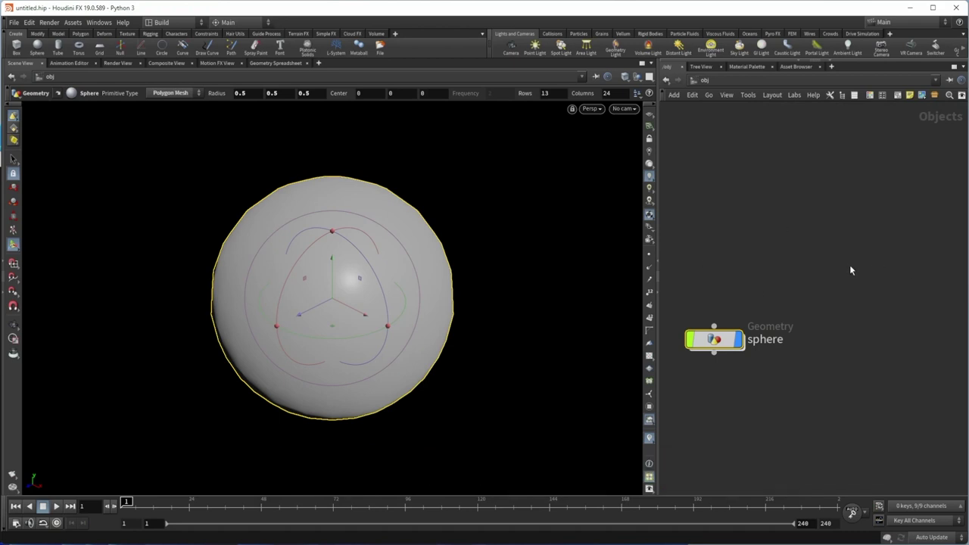
Step: Browse the network editor through the ch, img and mat levels and return to the obj level
click(713, 80)
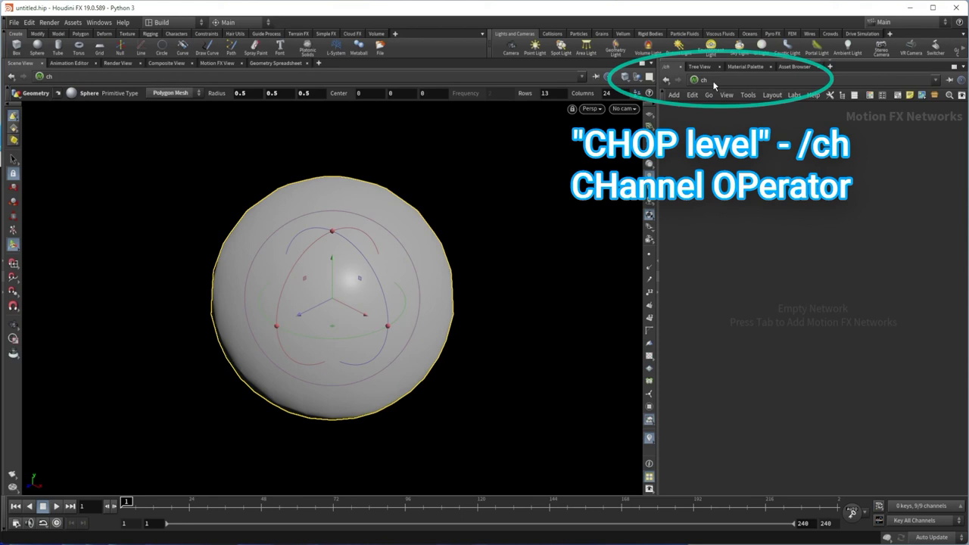
click(713, 80)
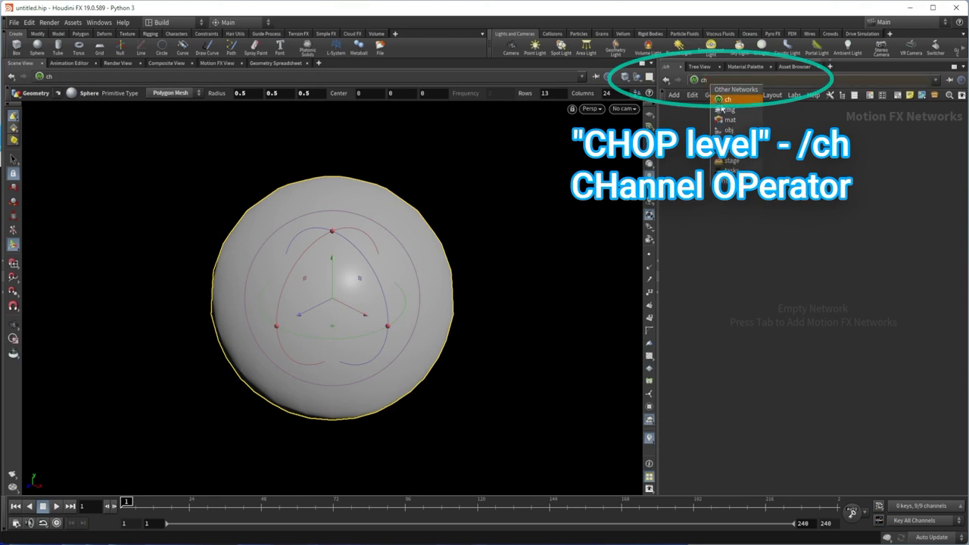
click(724, 111)
click(725, 87)
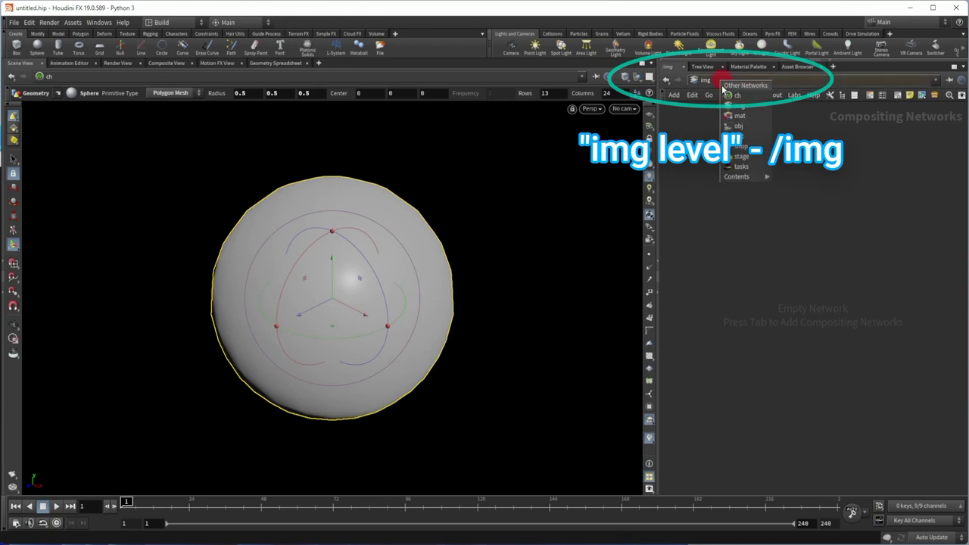
click(735, 120)
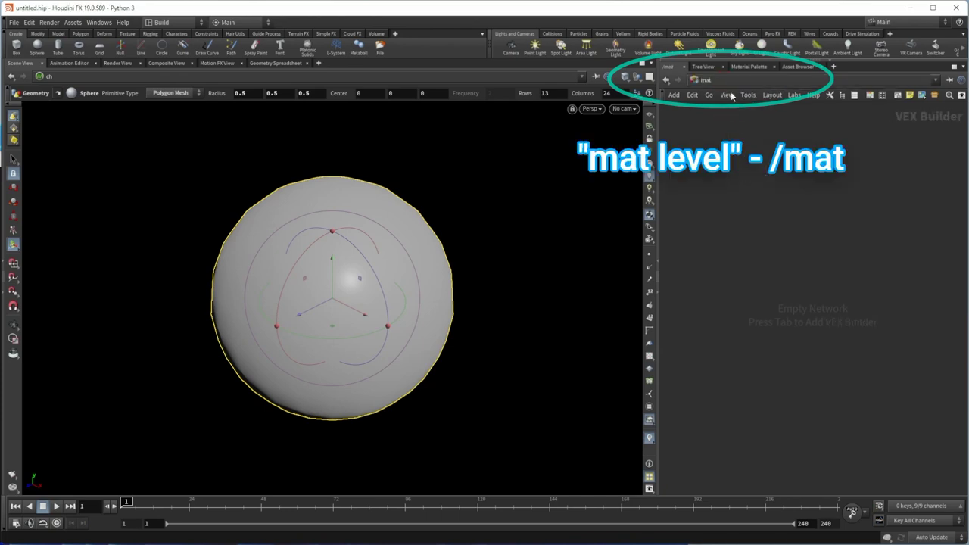
click(728, 80)
click(740, 125)
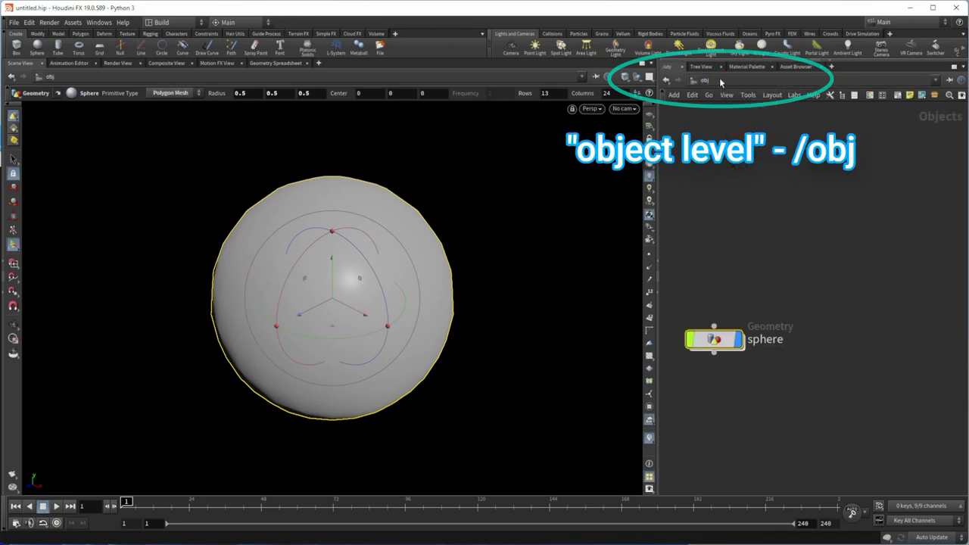
Step: Switch the network editor to the out level, followed by the shop level
click(721, 82)
click(731, 133)
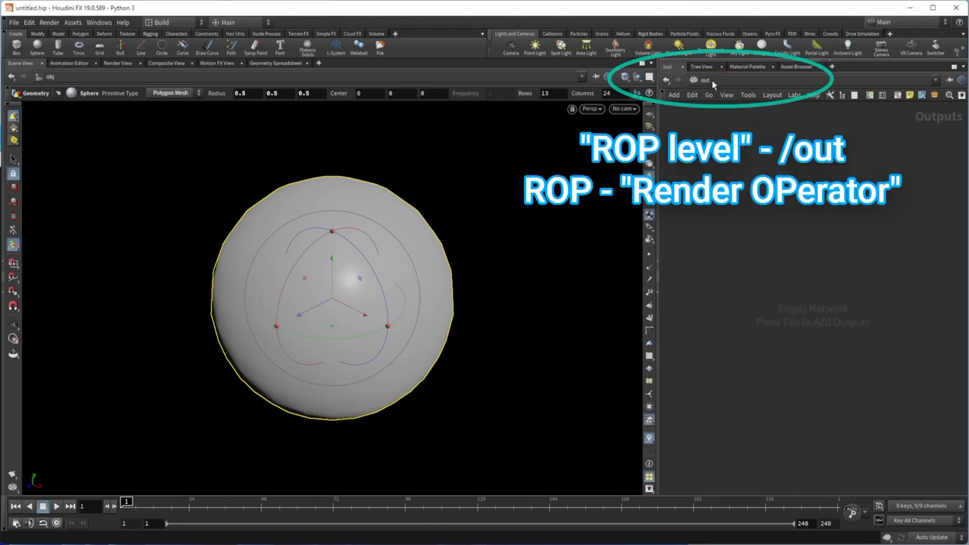
click(712, 80)
click(725, 149)
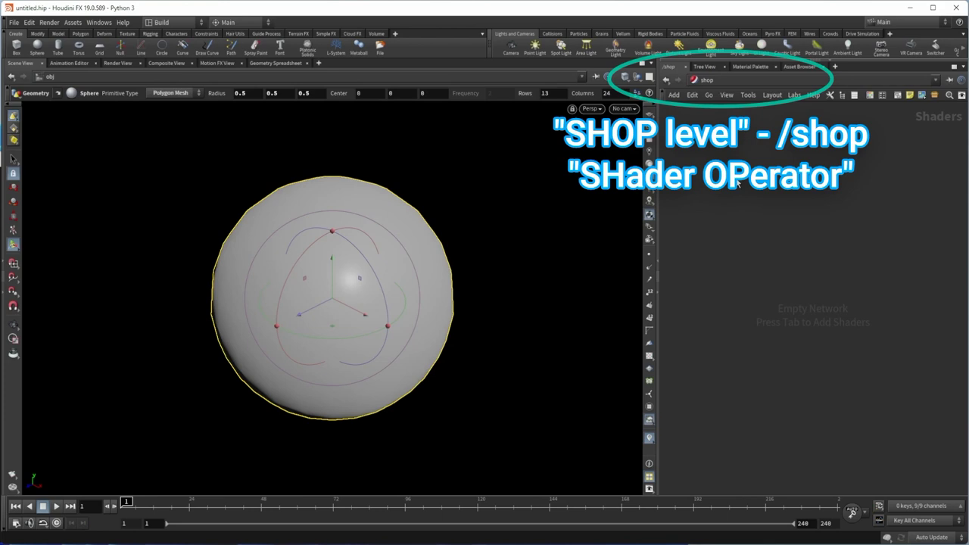
Step: View the mat network level again, followed by the stage and tasks levels
click(725, 80)
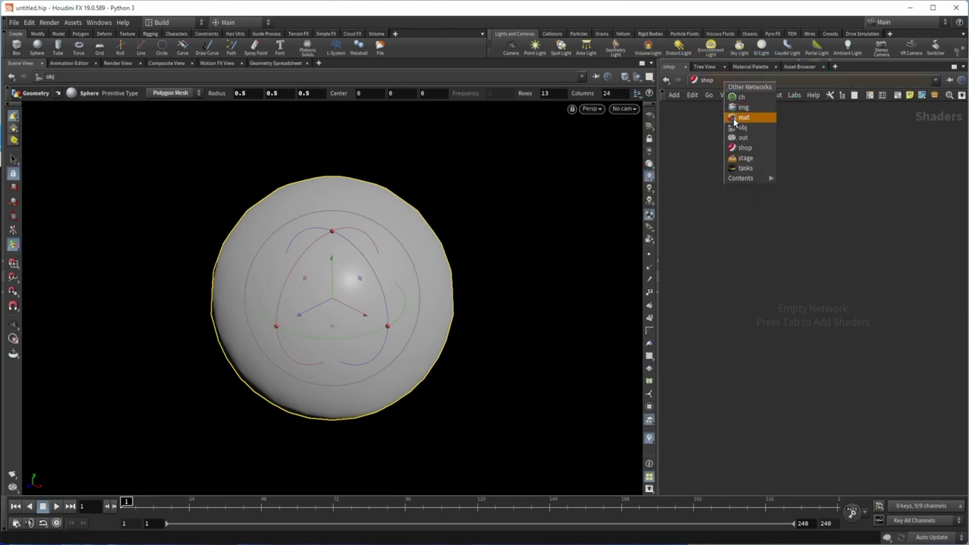
click(739, 118)
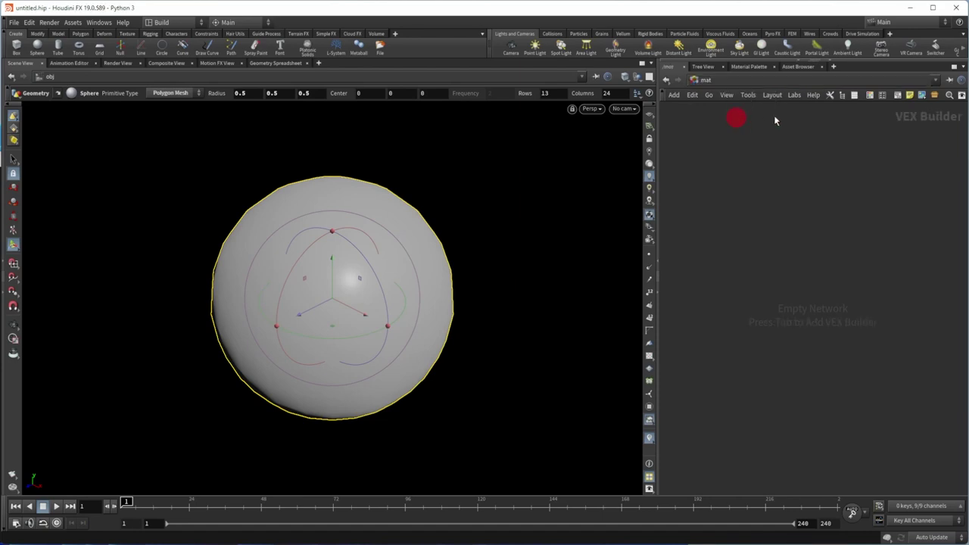
click(714, 83)
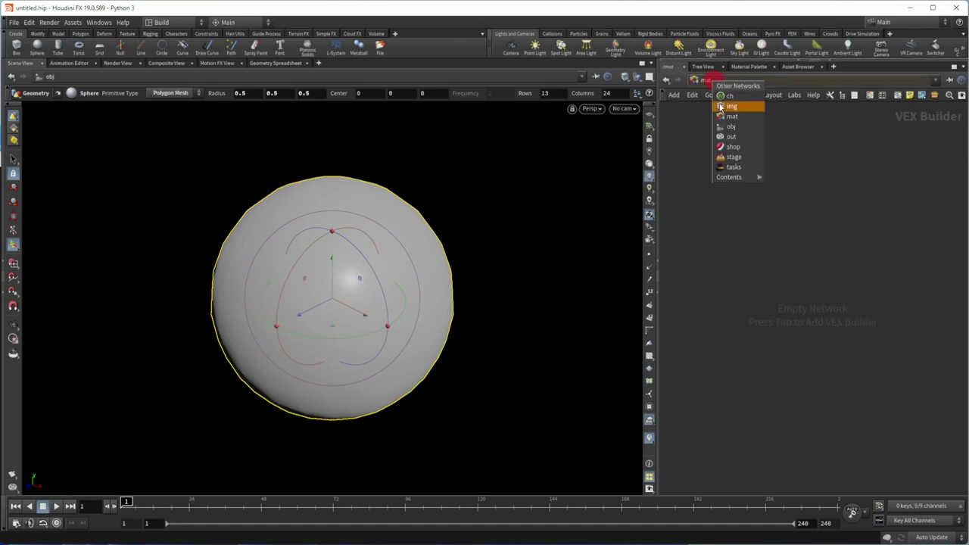
click(734, 157)
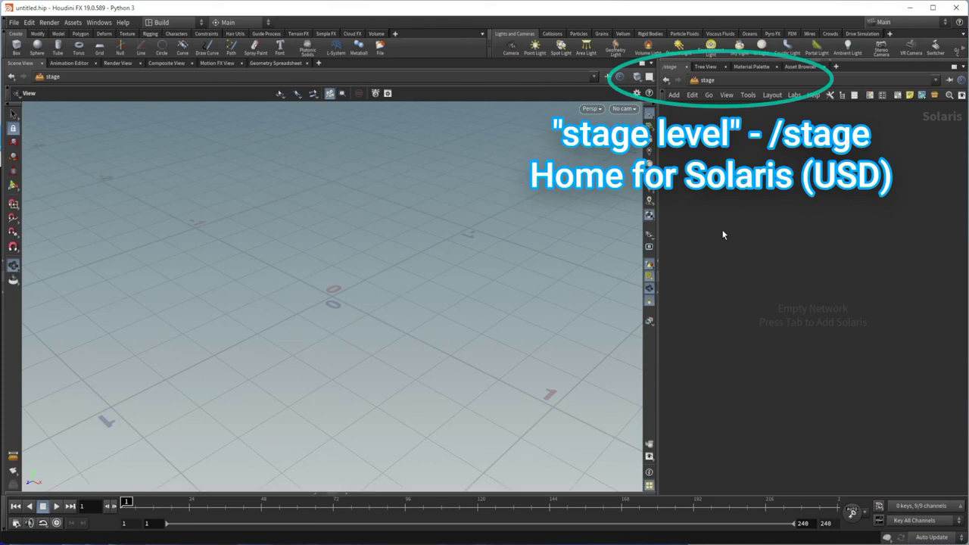
click(732, 78)
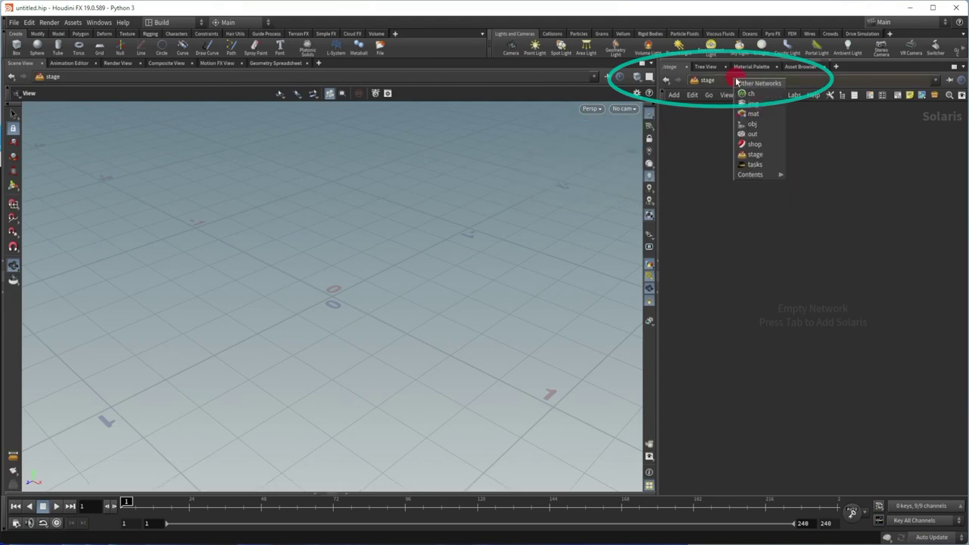
click(755, 165)
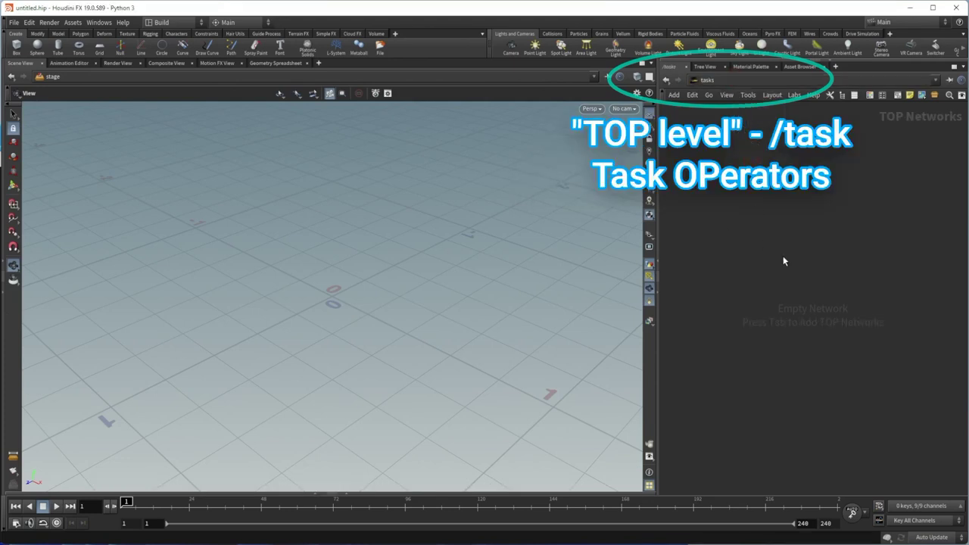
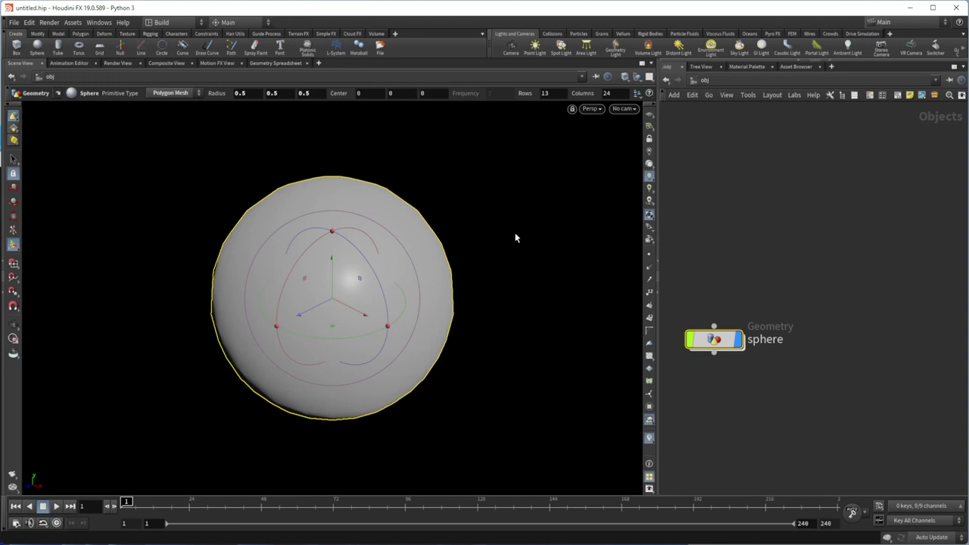
Step: Split the scene view pane into an upper and a lower pane
click(515, 237)
click(651, 65)
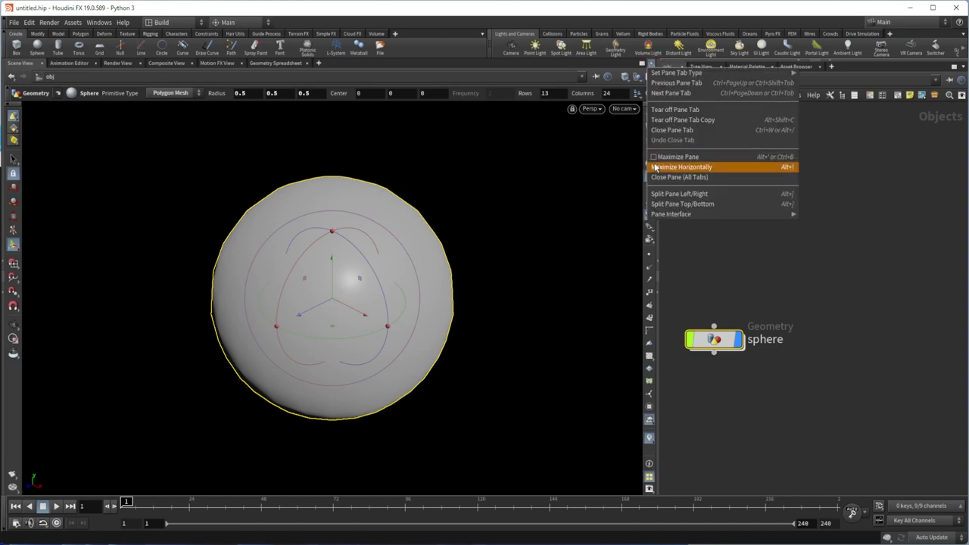
click(659, 203)
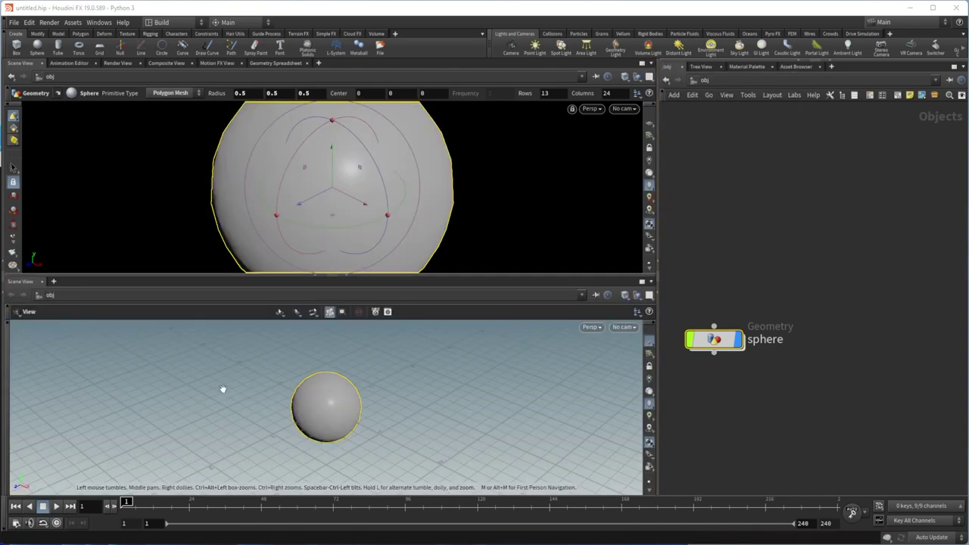
click(53, 281)
mouse_move(79, 301)
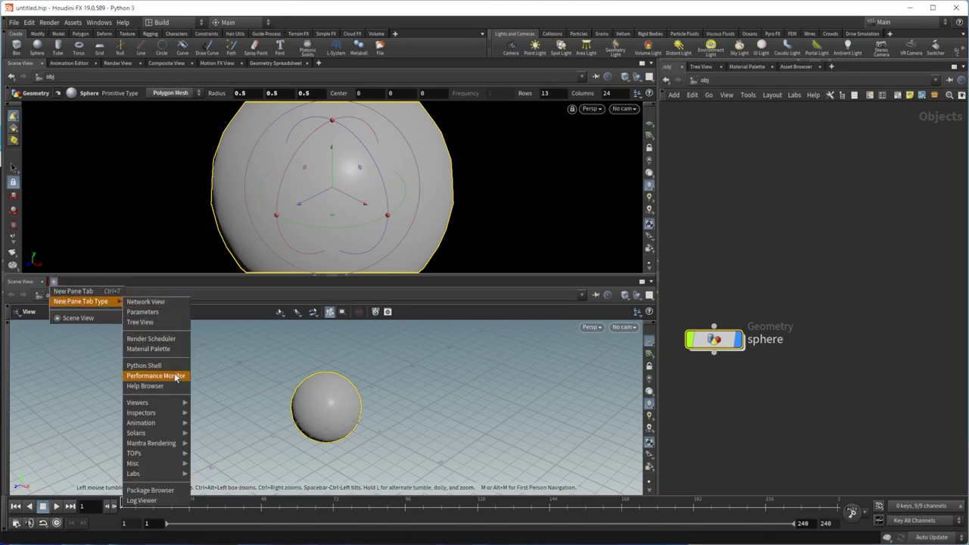
mouse_move(170, 415)
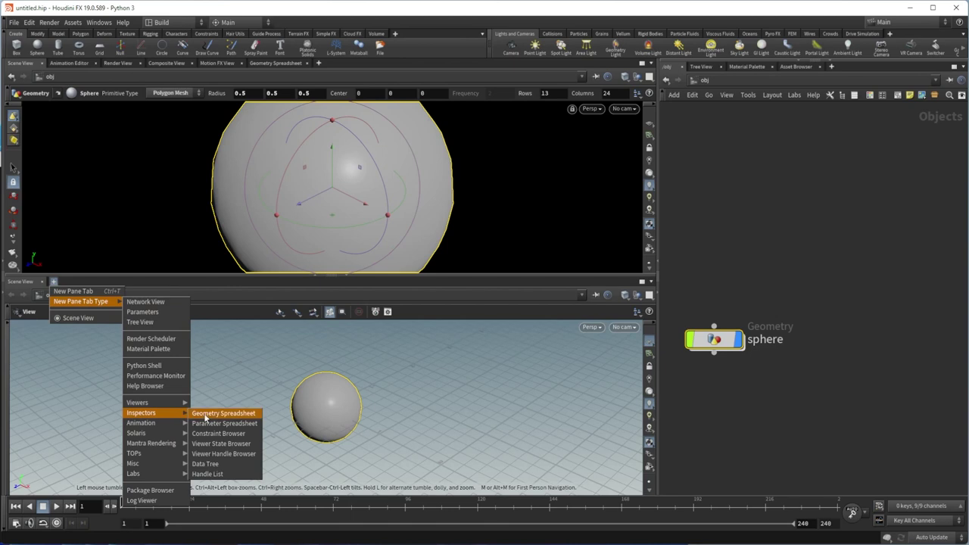
click(79, 389)
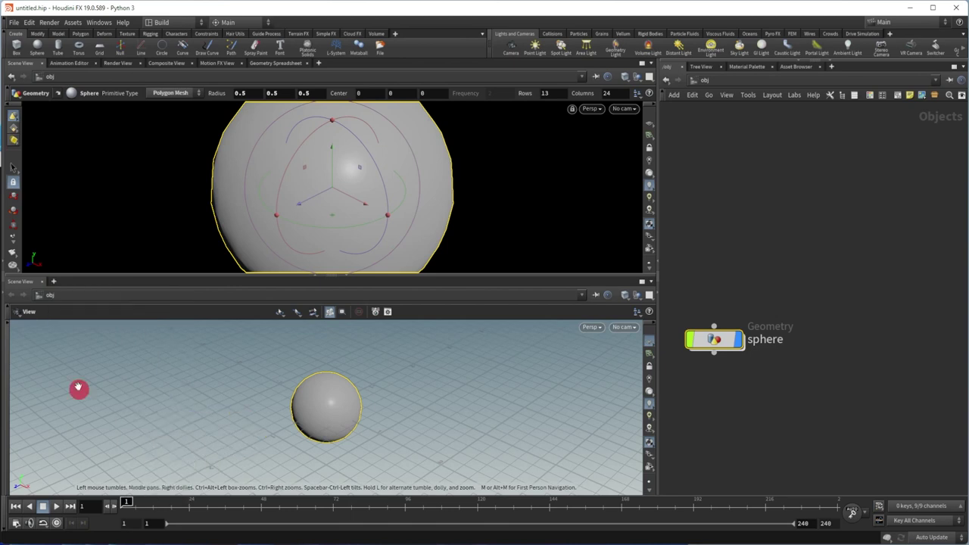
Step: Change the lower pane from Scene View to the Geometry Spreadsheet inspector
click(25, 286)
mouse_move(69, 396)
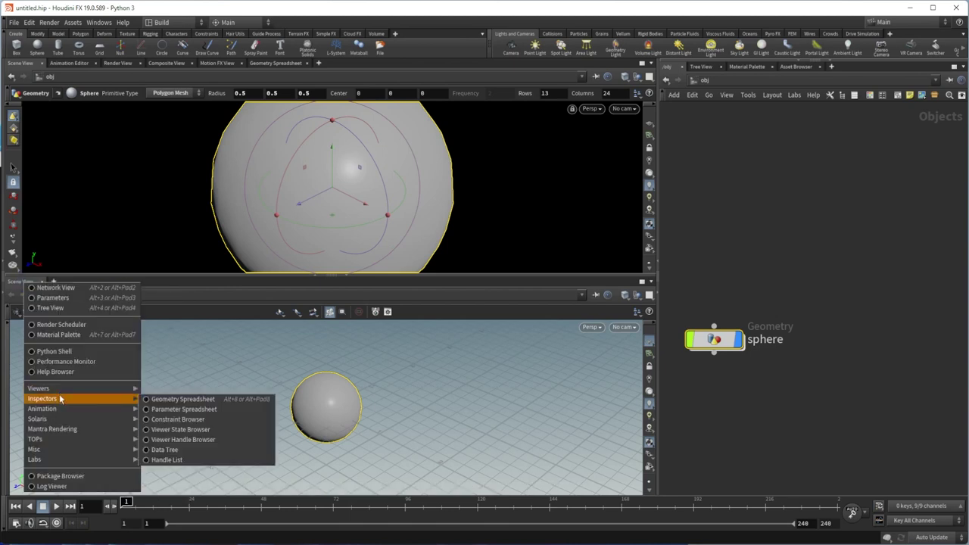
click(158, 402)
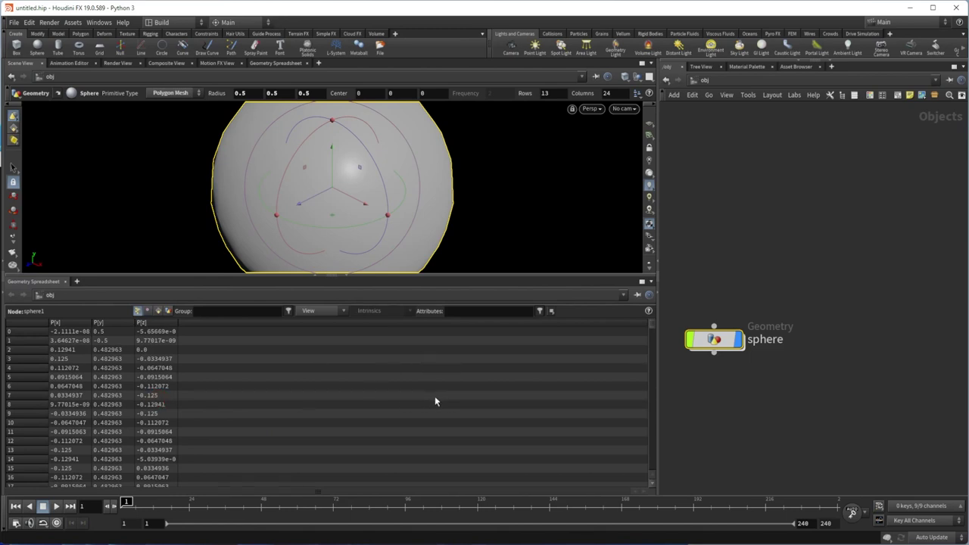
Step: Look through the available desktop layouts, trying the Animate desktop and the Technical desktop
click(160, 23)
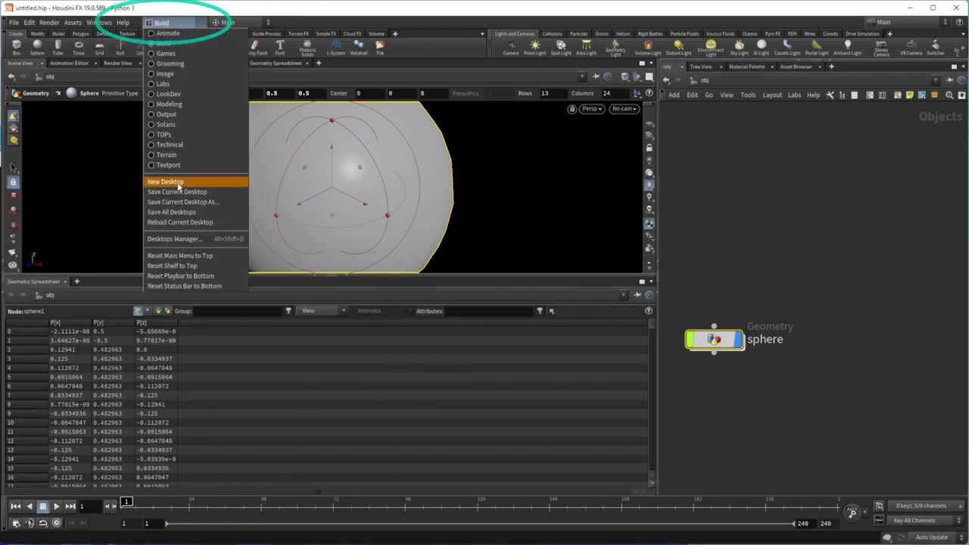
click(87, 182)
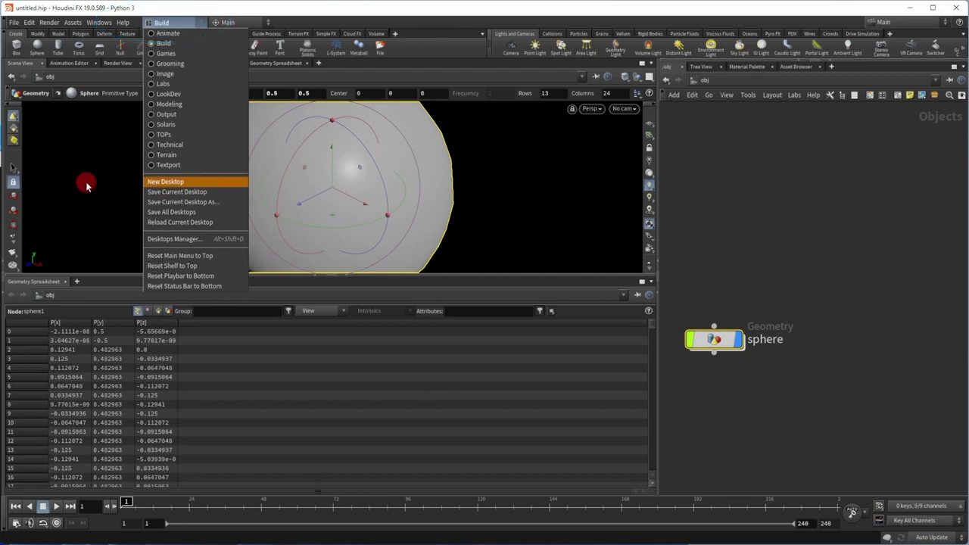
click(170, 24)
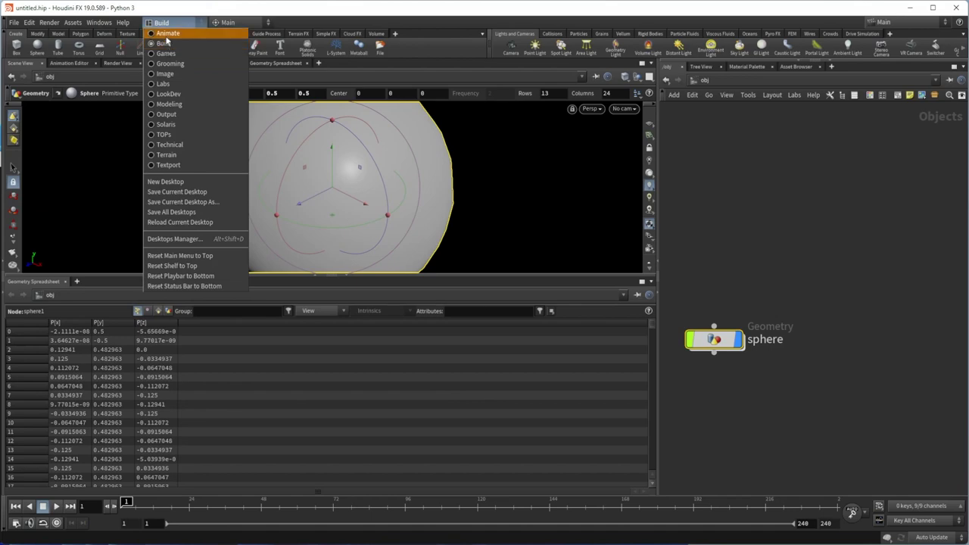
click(167, 35)
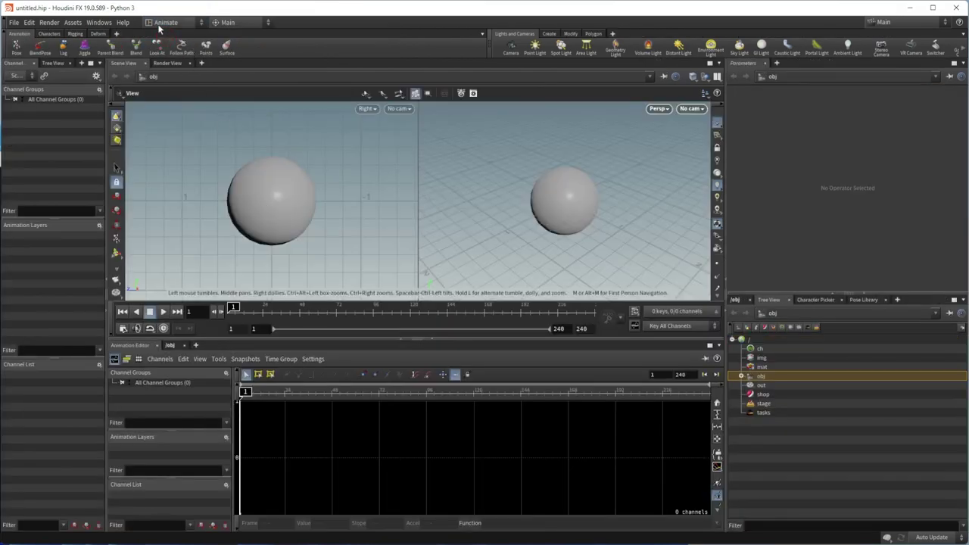
click(159, 28)
click(173, 107)
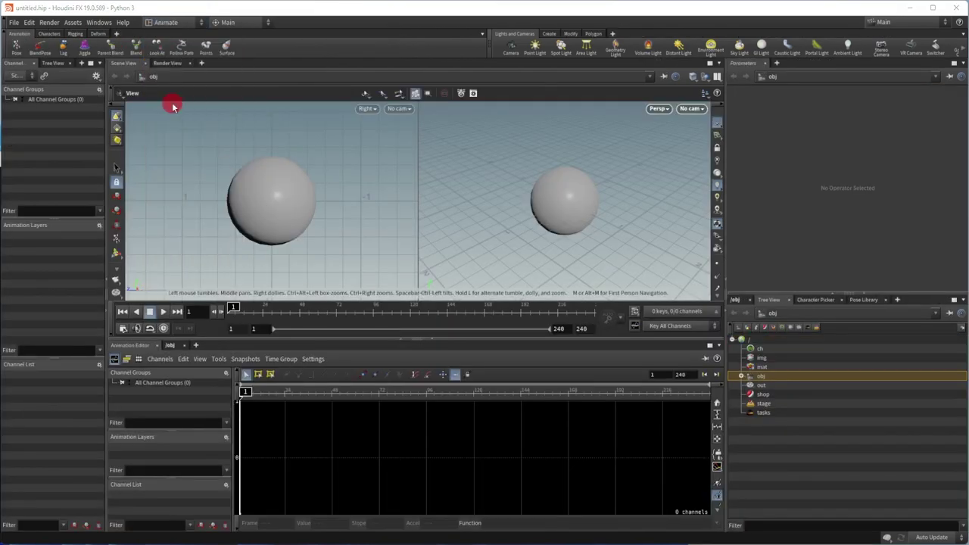
click(164, 23)
click(174, 147)
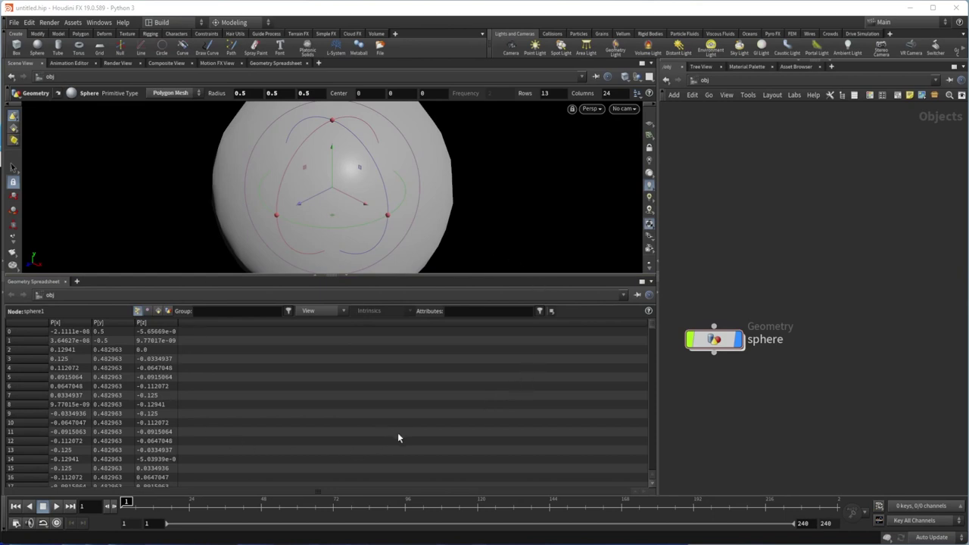
Step: Save the current Build desktop layout and toggle real-time playback in the playbar
click(166, 24)
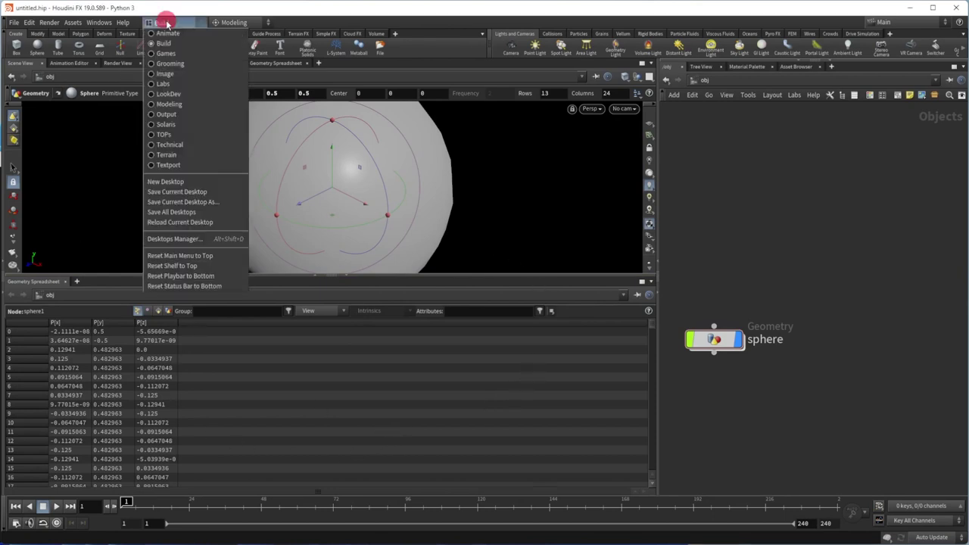
click(174, 194)
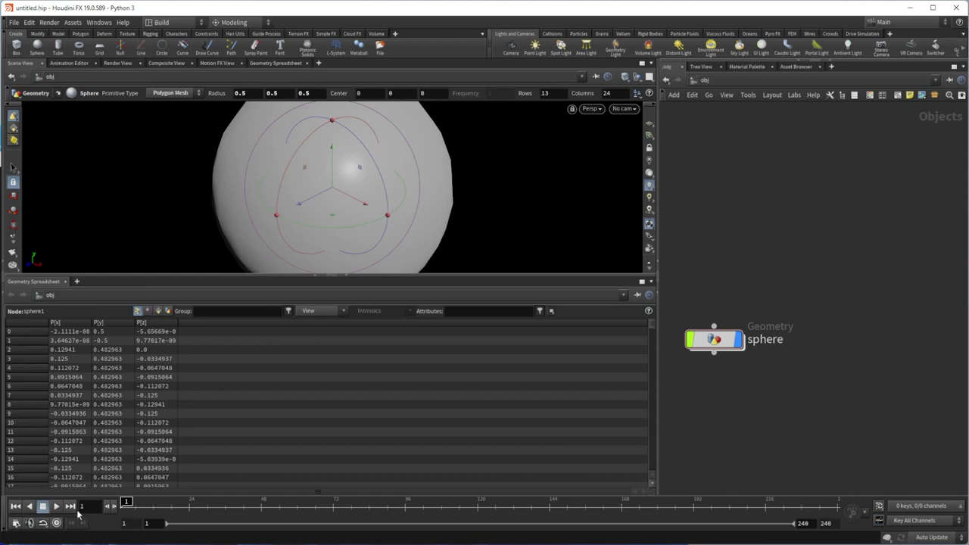
click(57, 523)
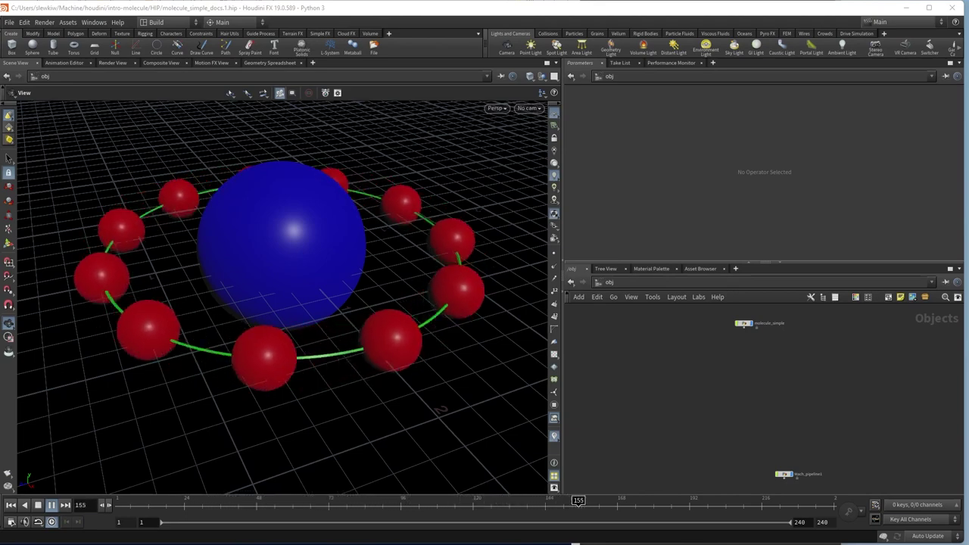
Step: Switch to the Typora document with the lesson "1.0.2 - Introduction to Houdini: Building a Simple Molecule"
key(alt+Tab)
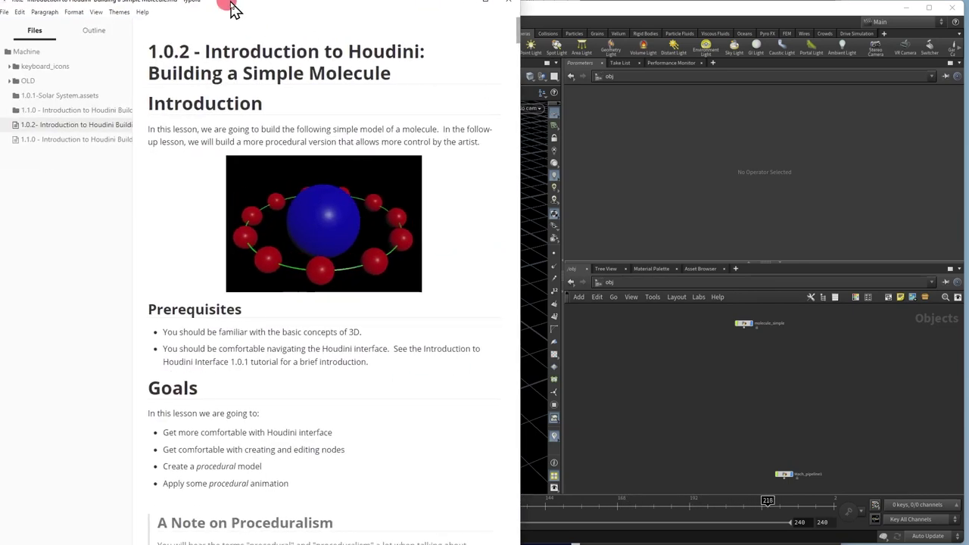
Step: Open the follow-up lesson "1.1.0 - Introduction to Houdini: Building a Molecule HDA" and look over its introduction
drag(227, 6, 259, 20)
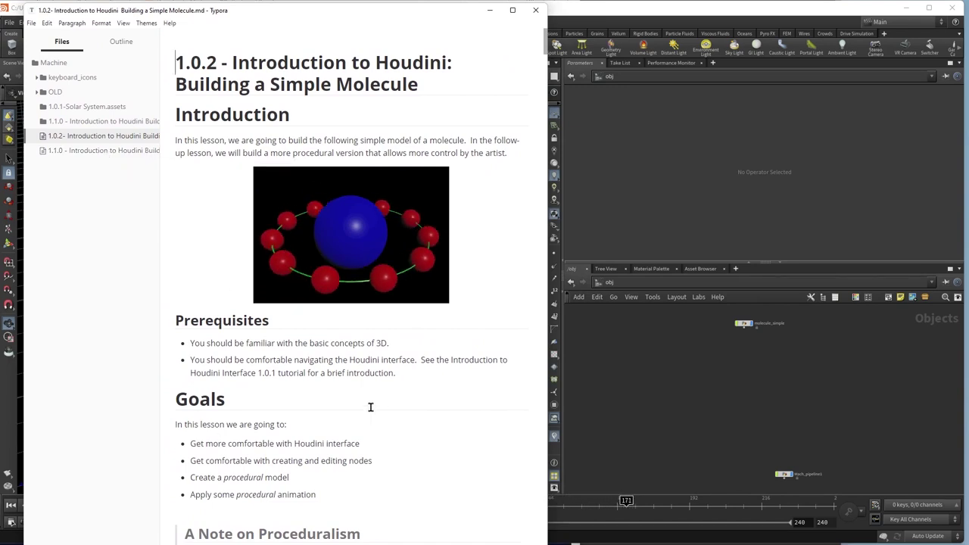
click(126, 154)
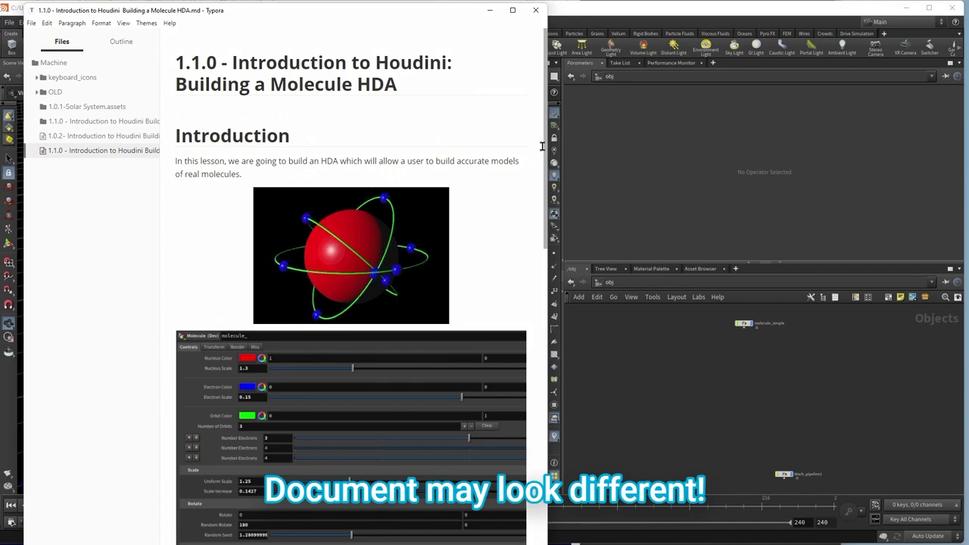
drag(544, 150, 530, 416)
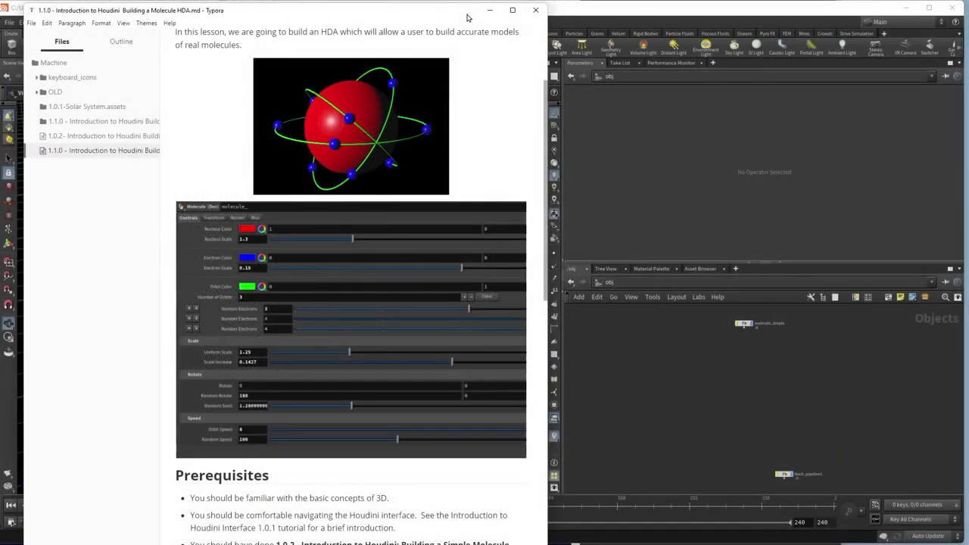
Step: Switch to Houdini, set molecule_simple to nucleus scale 1.49, orbit scale 2.11, 9 electrons, electron scale 0.47 and orbit speed 0.64, and play the animation
click(660, 248)
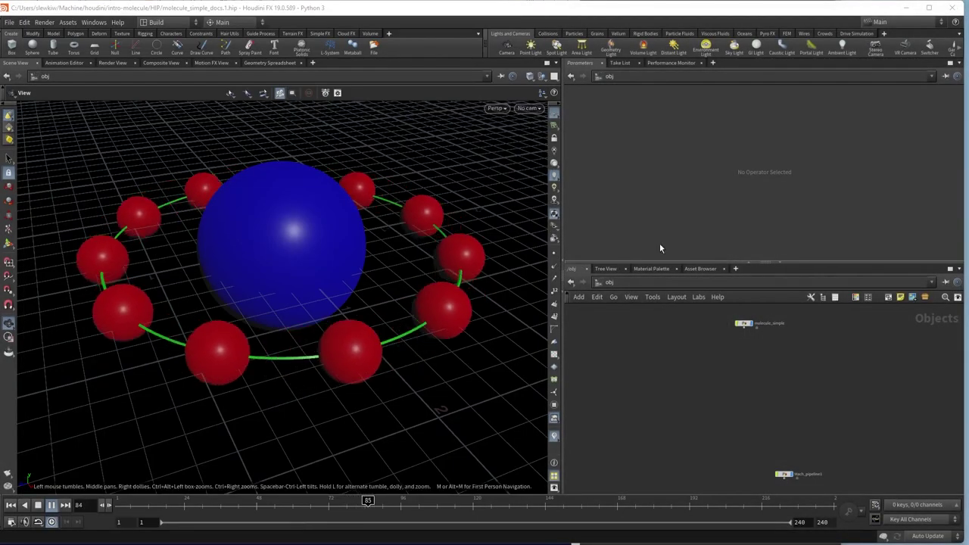
scroll(787, 426, up, 3)
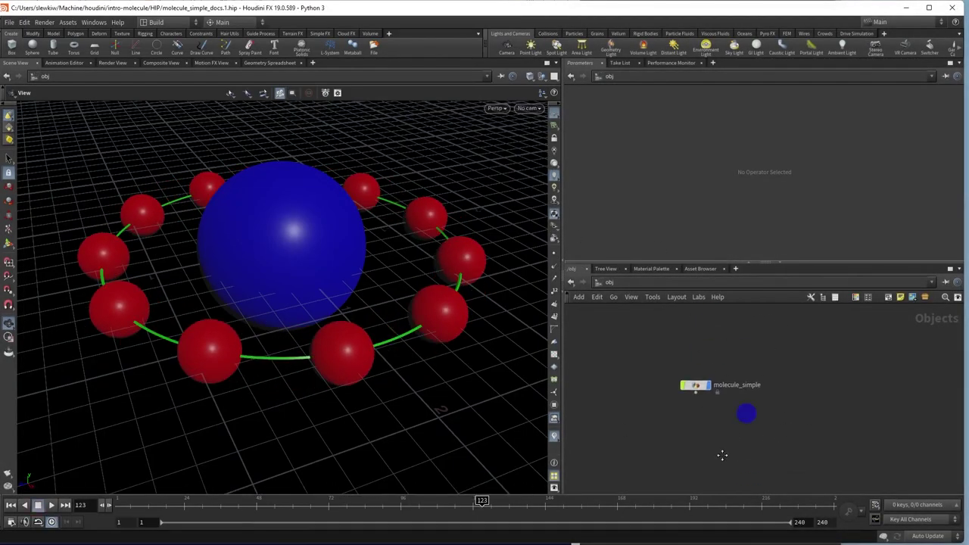
click(695, 386)
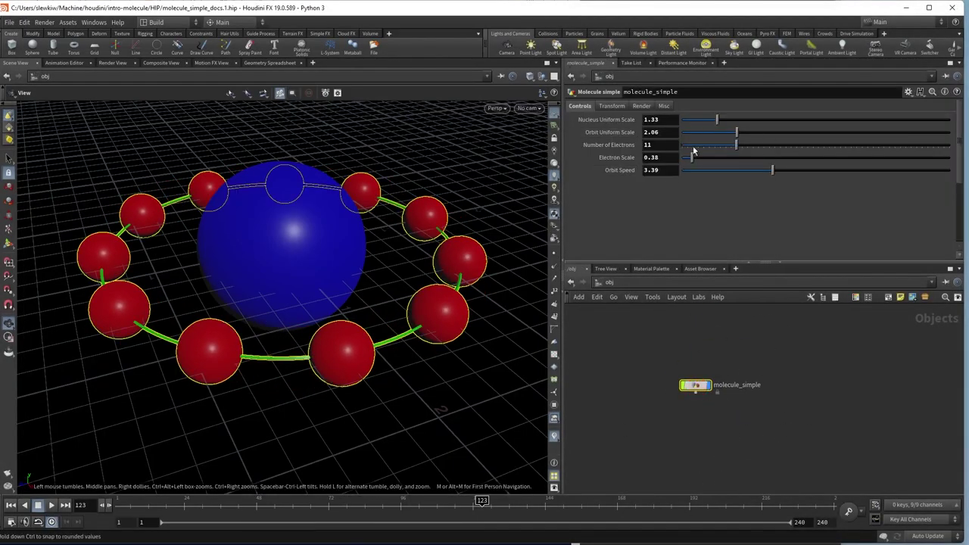
drag(716, 120, 694, 157)
drag(772, 170, 865, 170)
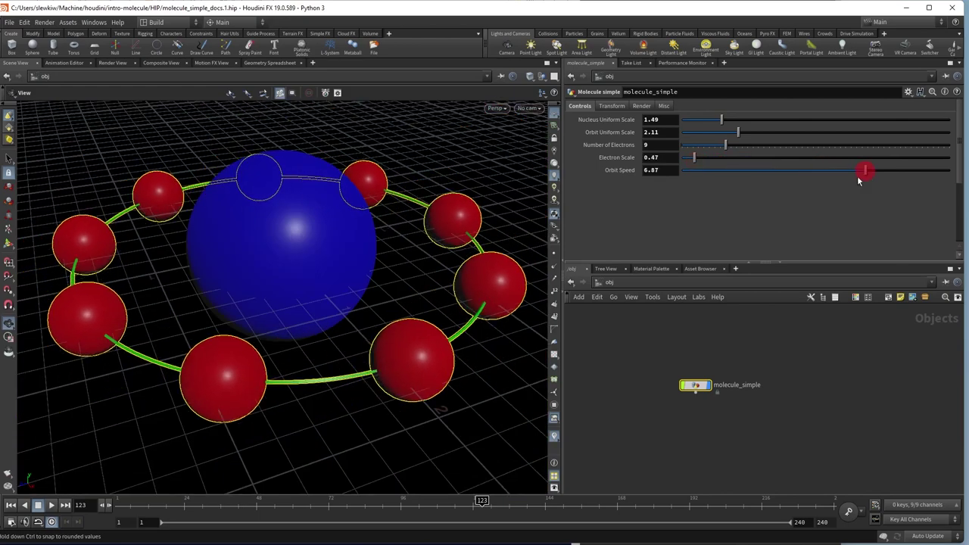
click(51, 505)
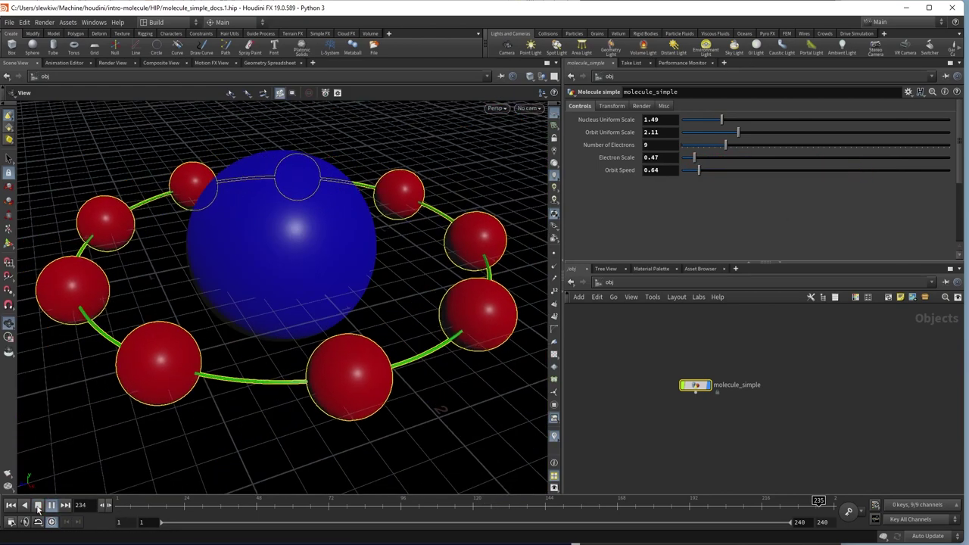
click(38, 506)
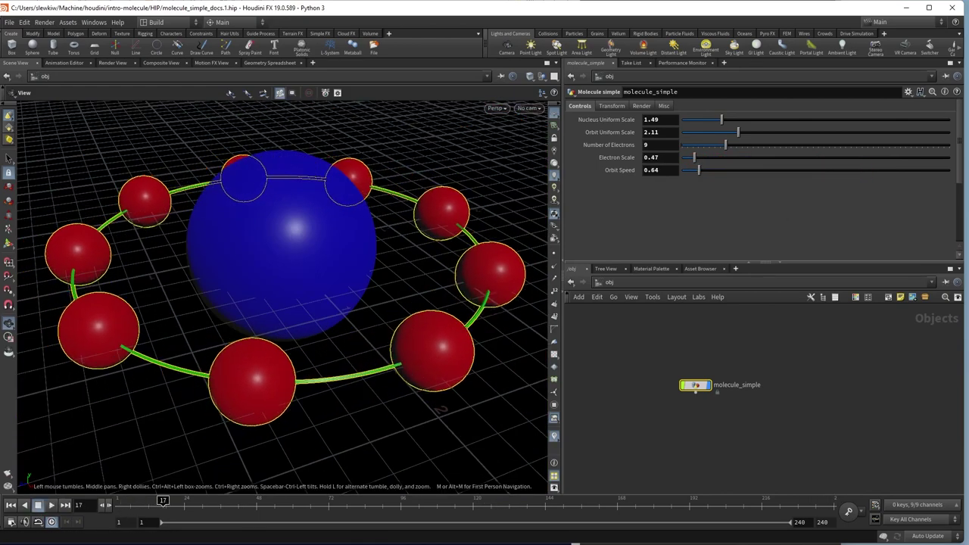
Step: Start a new scene, discarding the changes to molecule_simple_docs.1.hip
click(10, 23)
click(31, 35)
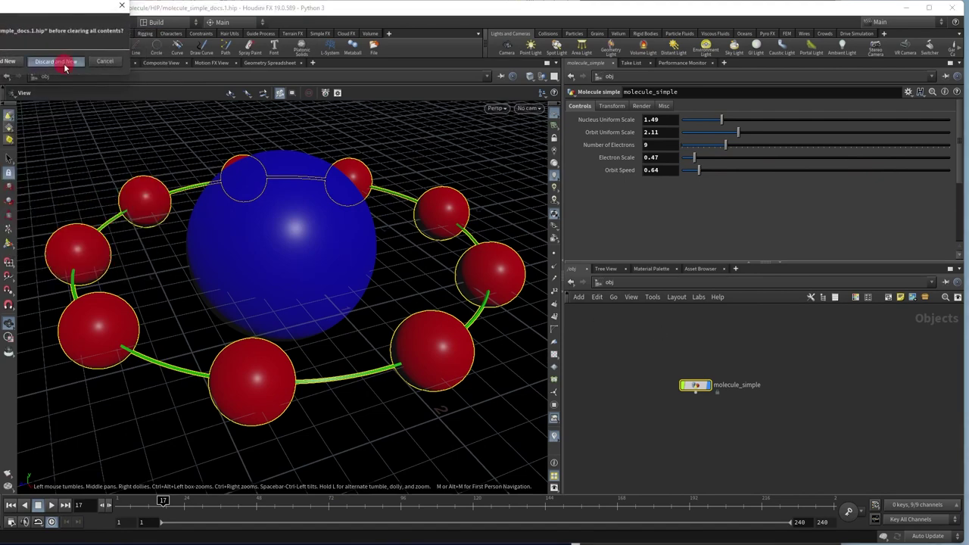
click(65, 68)
Step: Add a Geometry object to the empty object network
key(Tab)
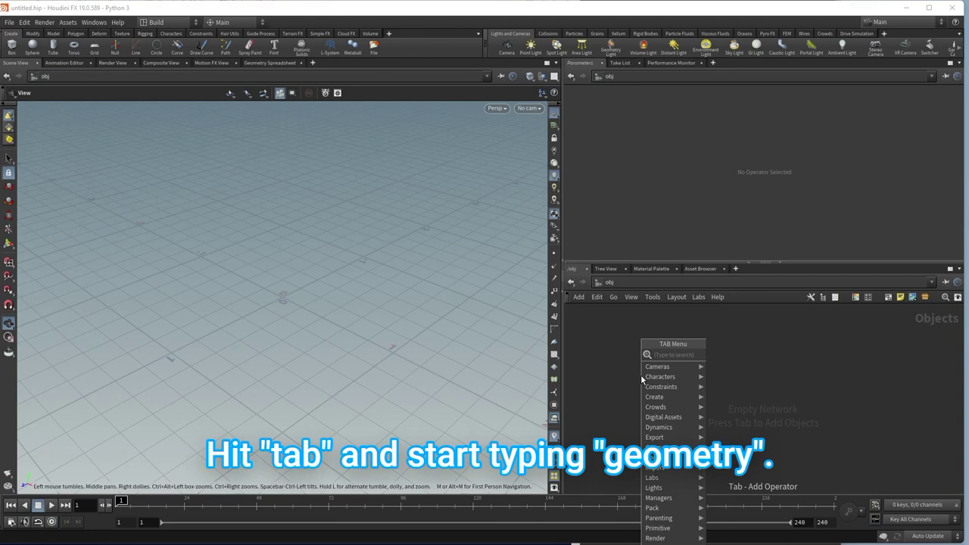
text(geometry)
key(Return)
click(699, 366)
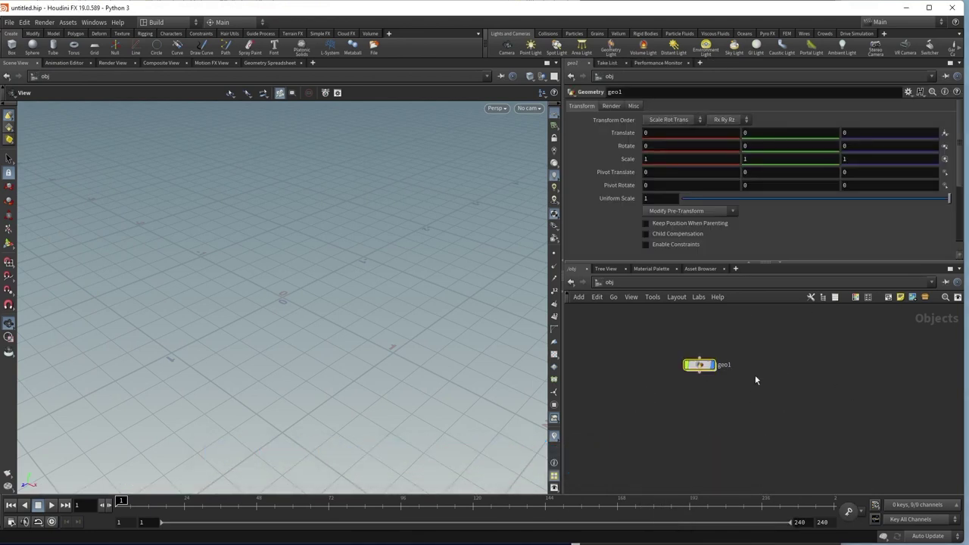
Step: Widen the parameter and network panes and reposition the geo1 node in the object network
click(242, 240)
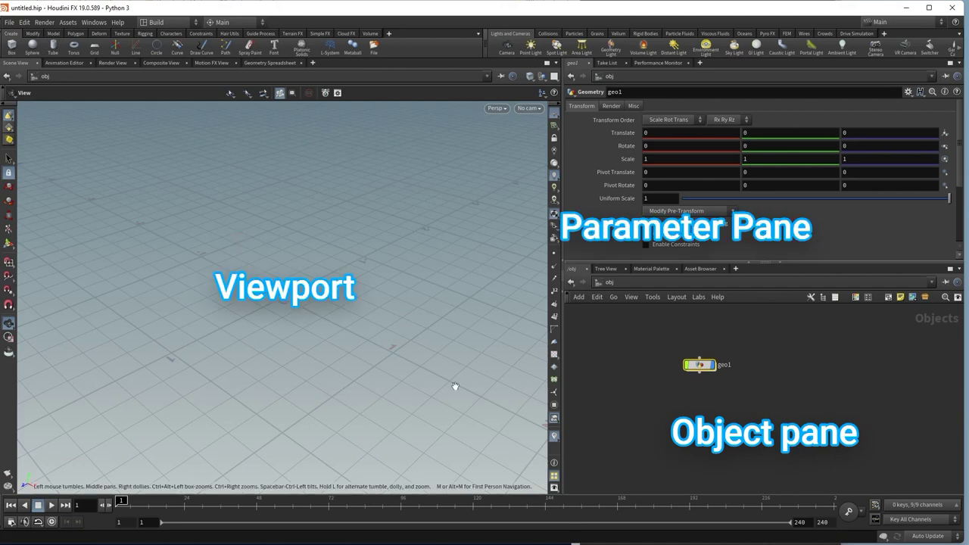
drag(564, 341, 504, 342)
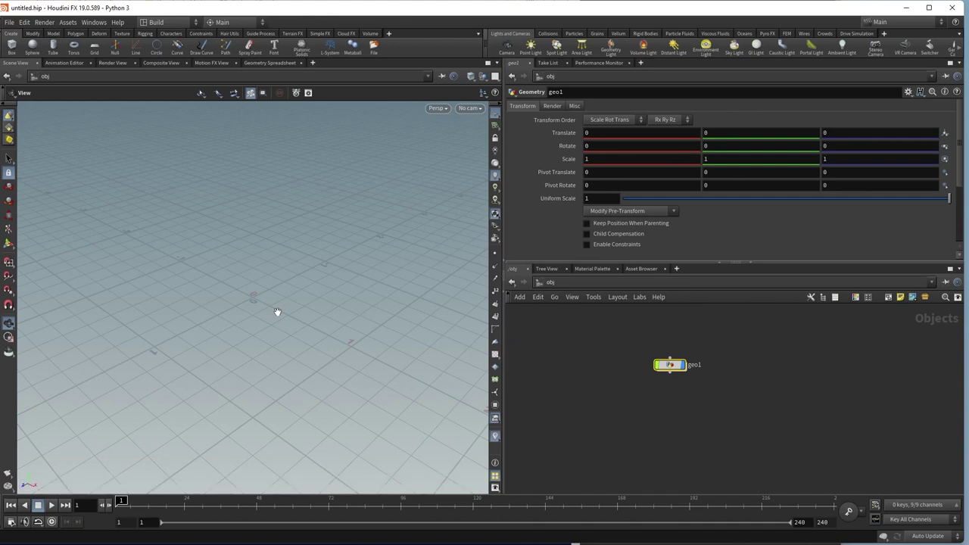
scroll(667, 375, up, 3)
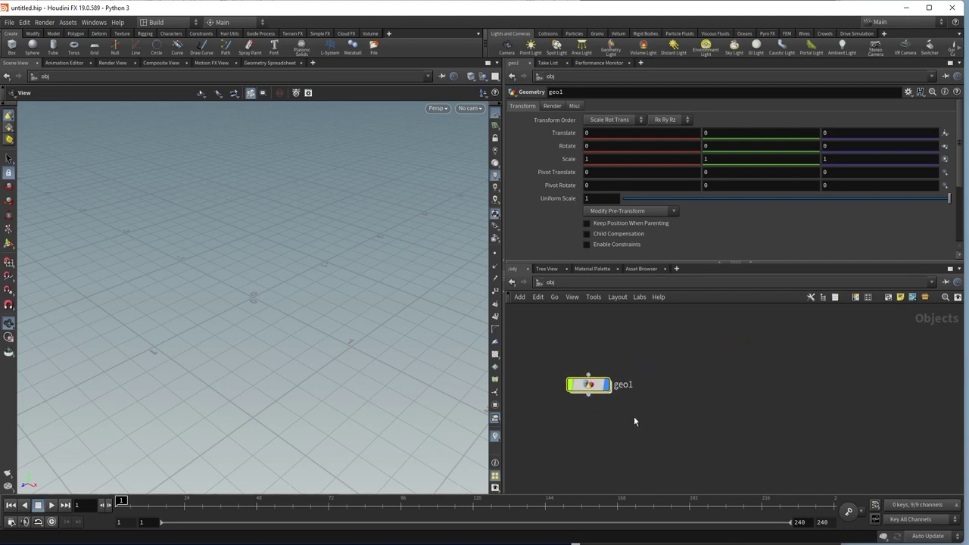
drag(592, 383, 602, 384)
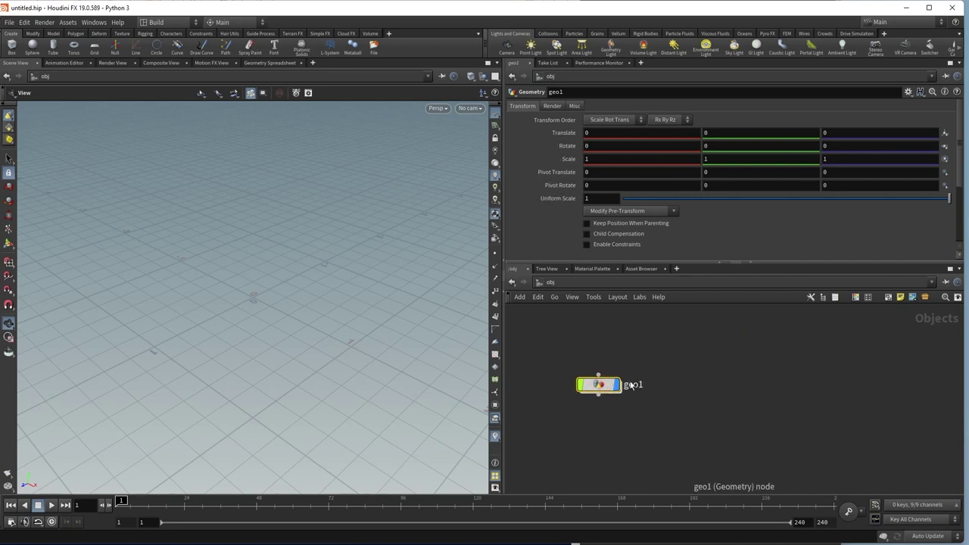
drag(606, 390, 586, 358)
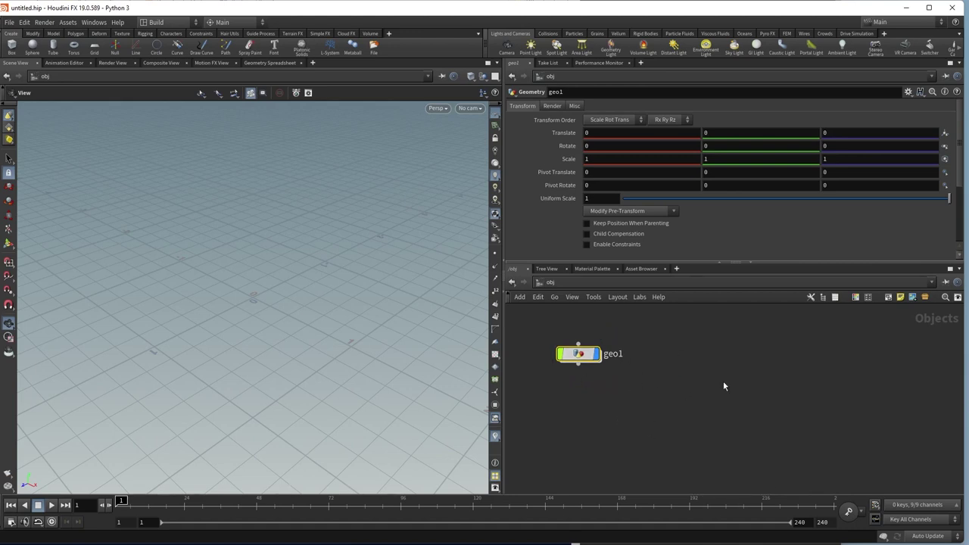
Step: Rename the geo1 object as molecule_simple
double_click(622, 355)
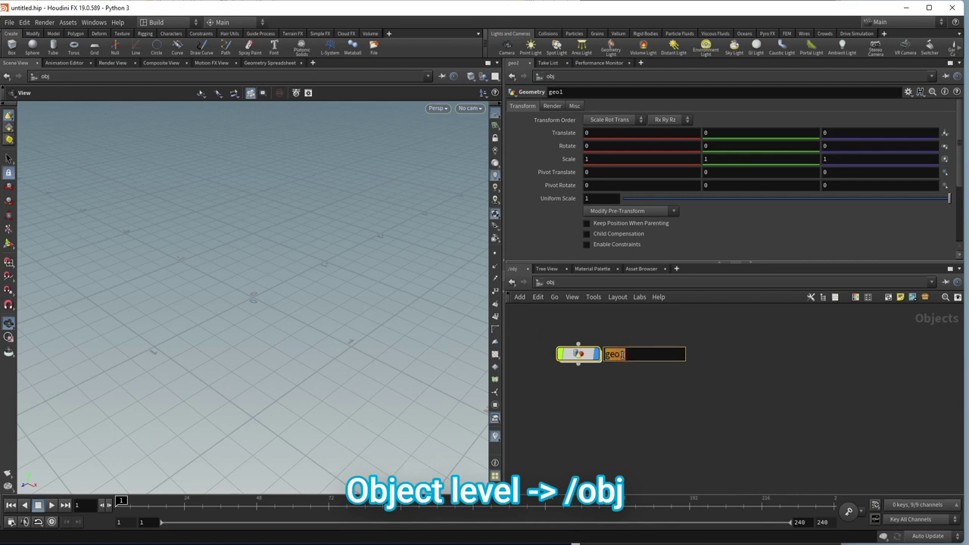
text(molecu)
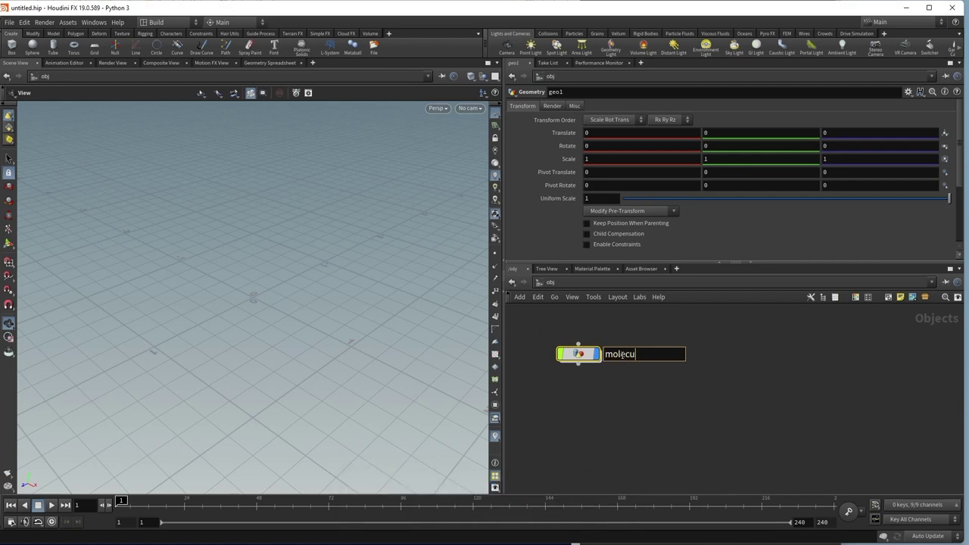
text(le_simlpe)
key(Return)
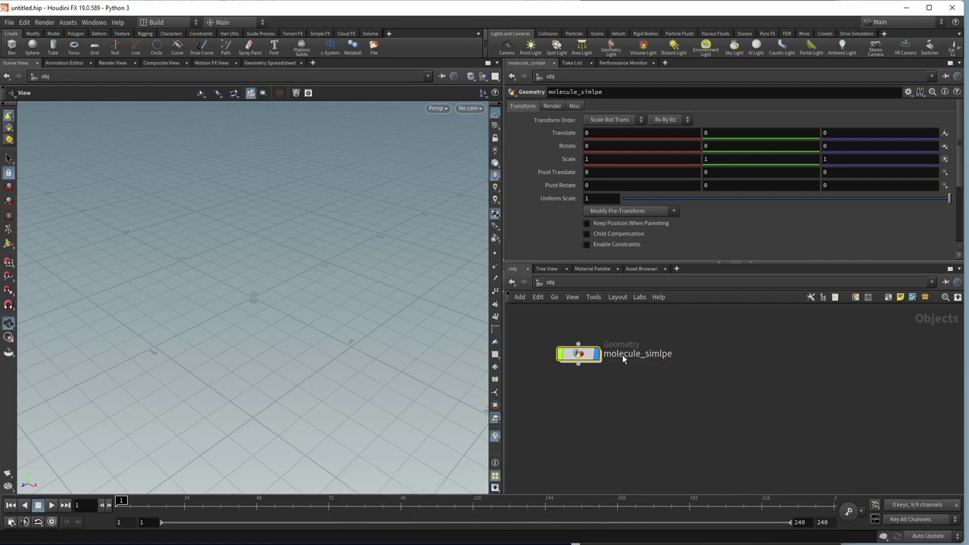
double_click(662, 354)
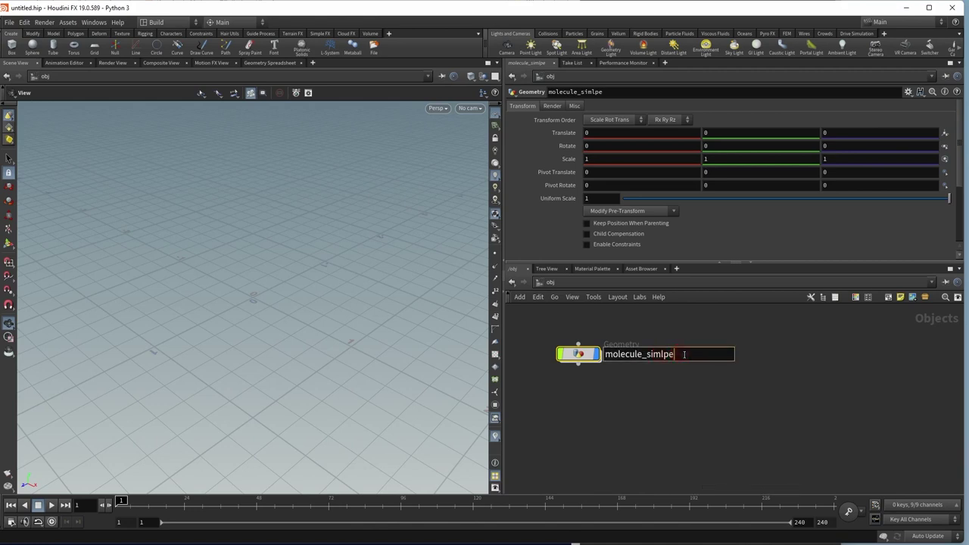
key(BackSpace)
key(BackSpace)
key(BackSpace)
text(ple)
key(Return)
Step: Go inside the molecule_simple object, return to the object level, and enter its geometry network again
mouse_move(583, 356)
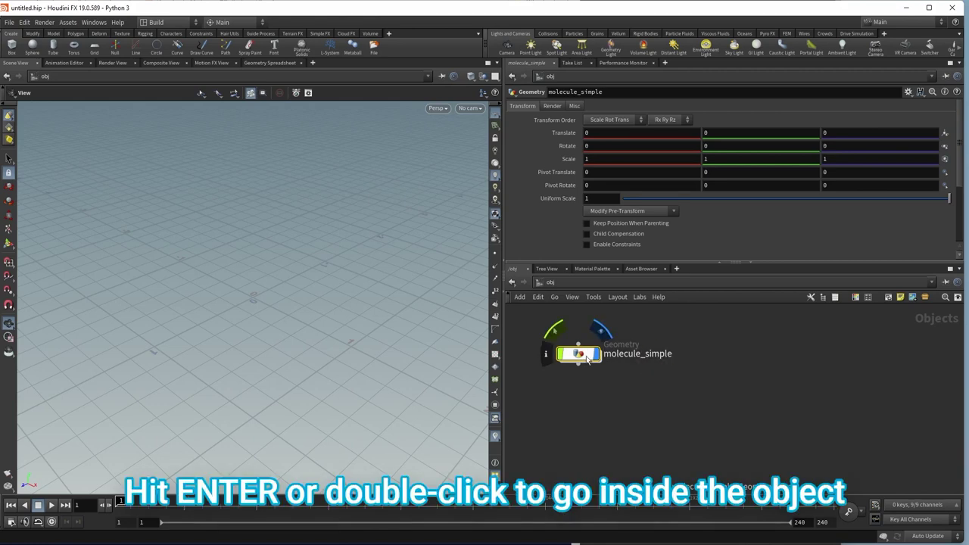
key(Return)
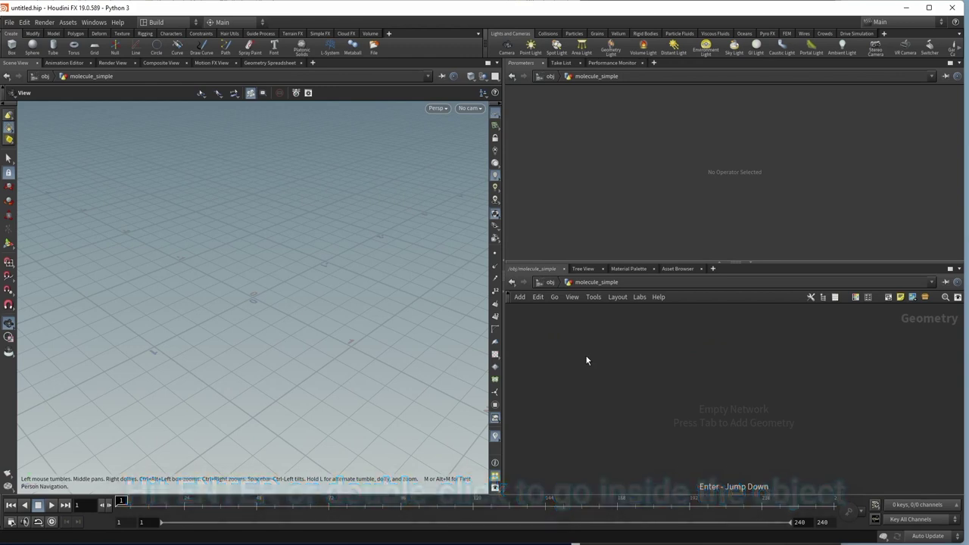
key(u)
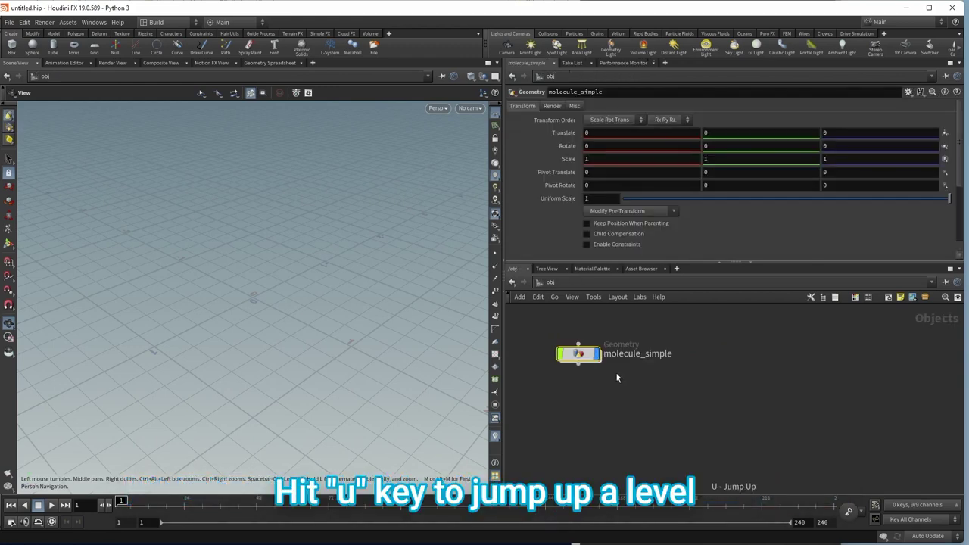
double_click(580, 353)
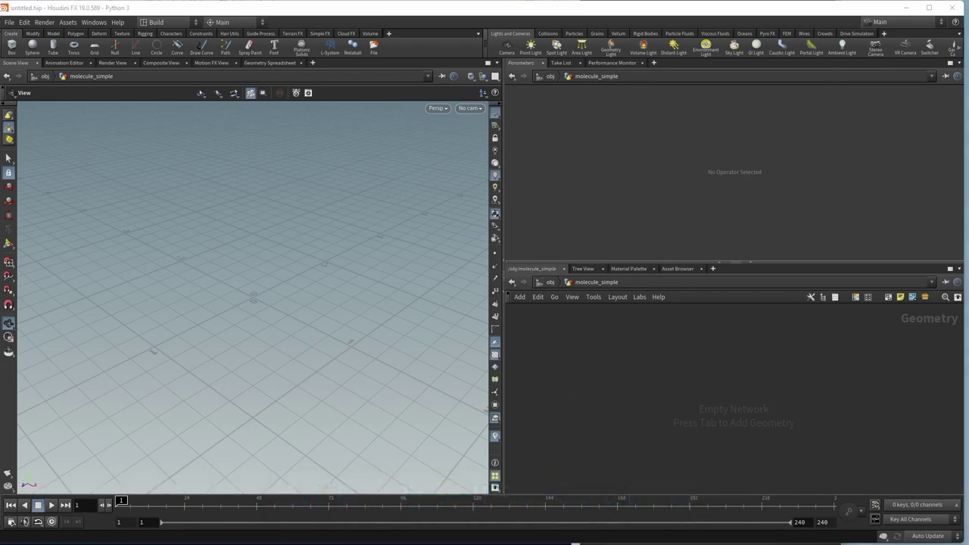
Step: Switch to the simple molecule lesson in Typora for a quick check and return to Houdini
key(alt+Tab)
drag(448, 63, 458, 57)
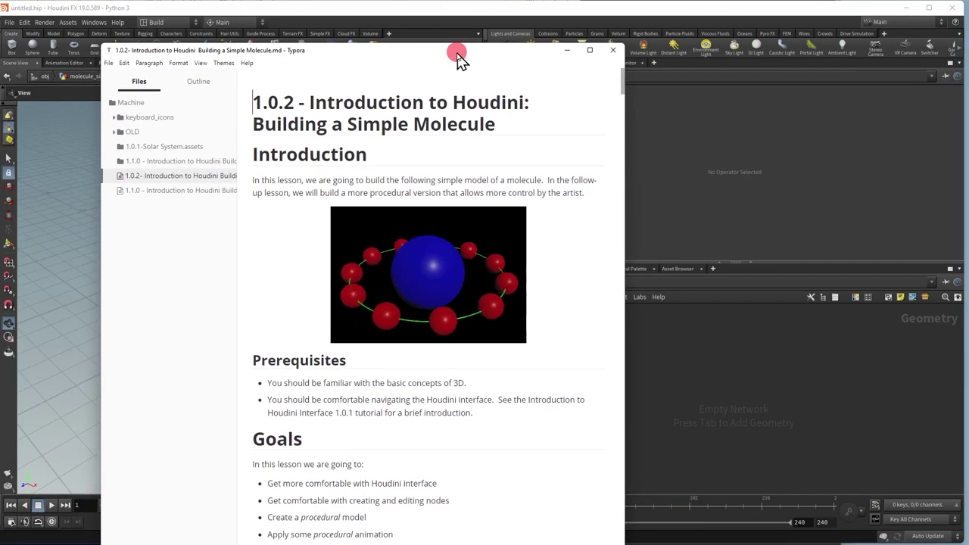
key(alt+Tab)
Step: Add a Sphere node inside the molecule_simple geometry network
click(649, 343)
key(Tab)
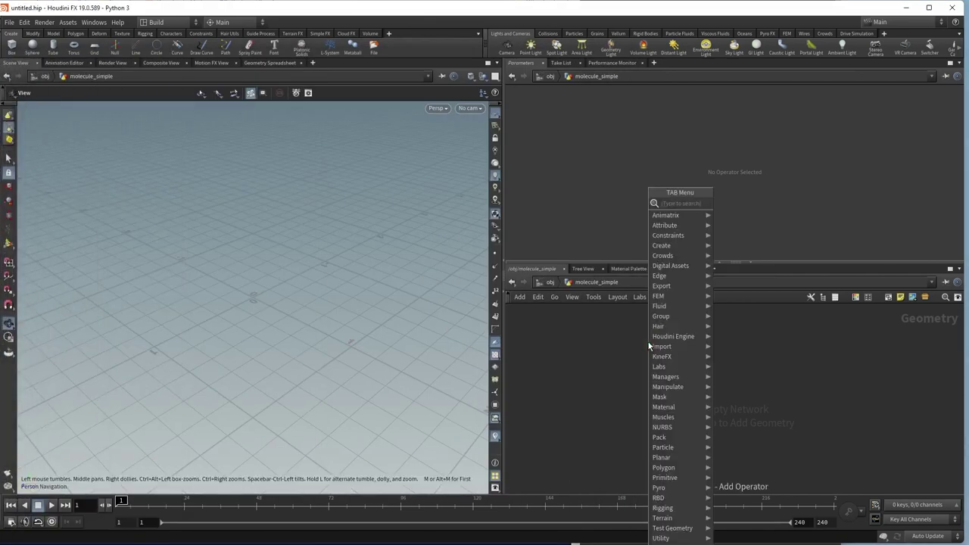
text(sphere)
key(Return)
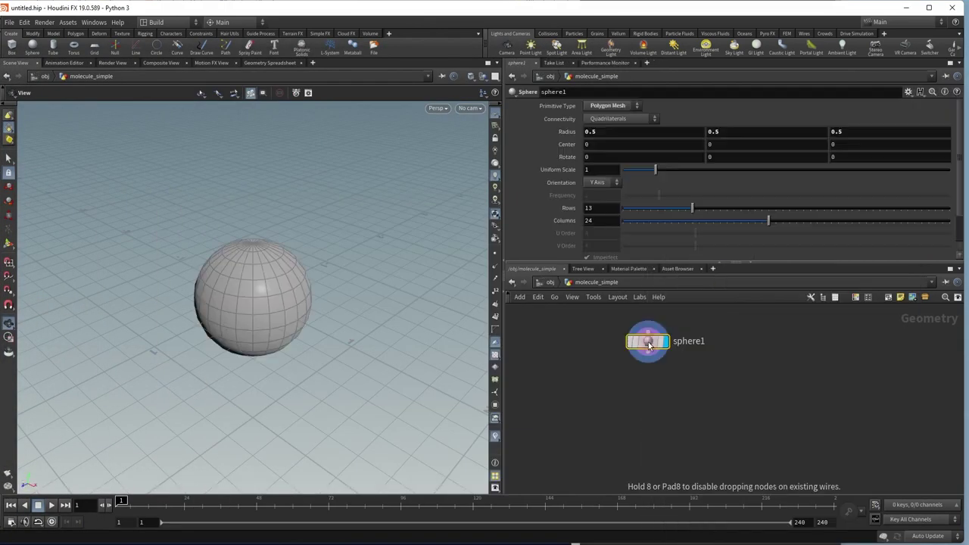
click(649, 345)
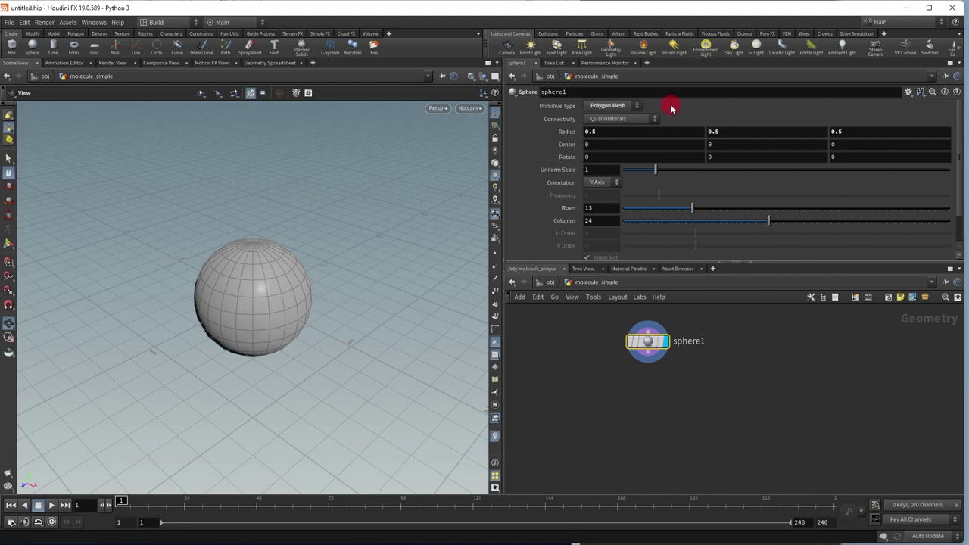
Step: Set the sphere's primitive type to NURBS and inspect the surface up close
click(618, 109)
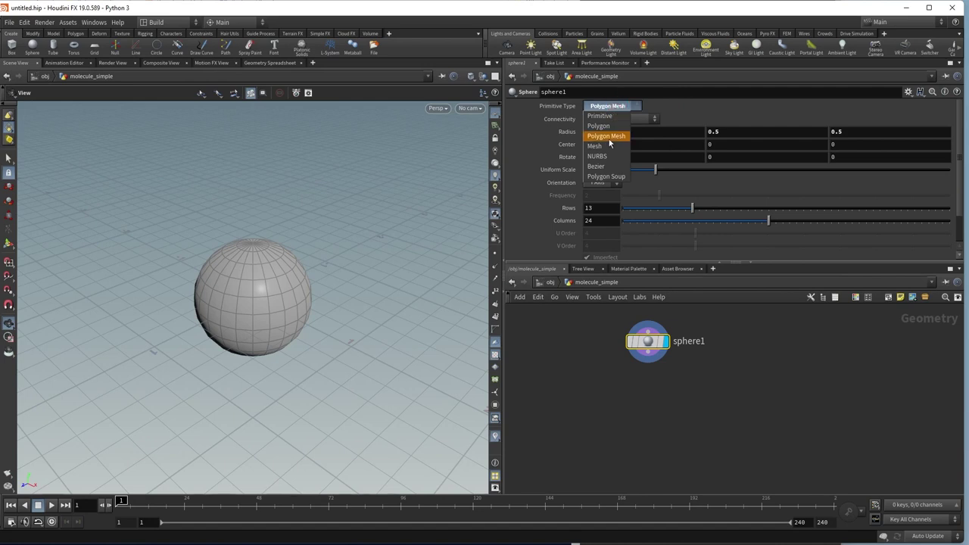
click(608, 157)
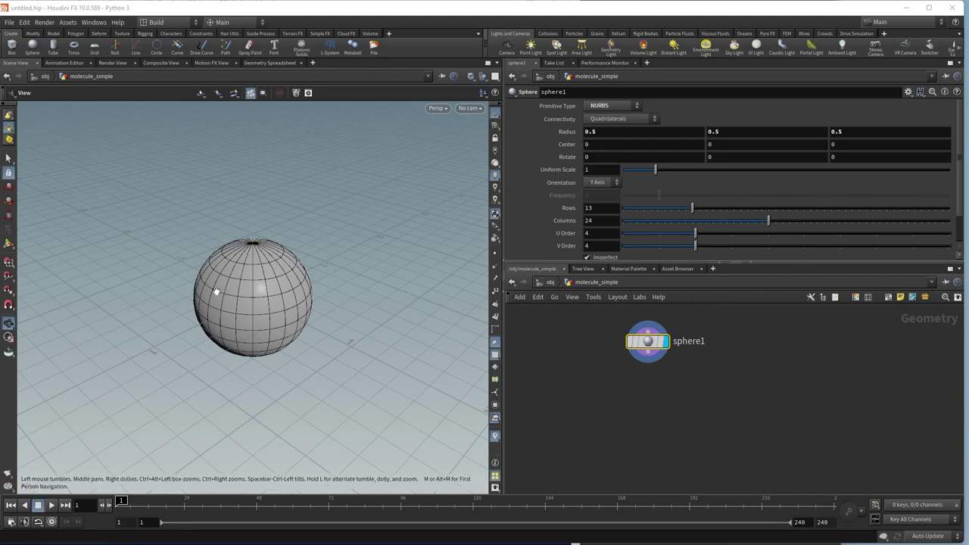
right_drag(243, 311, 311, 280)
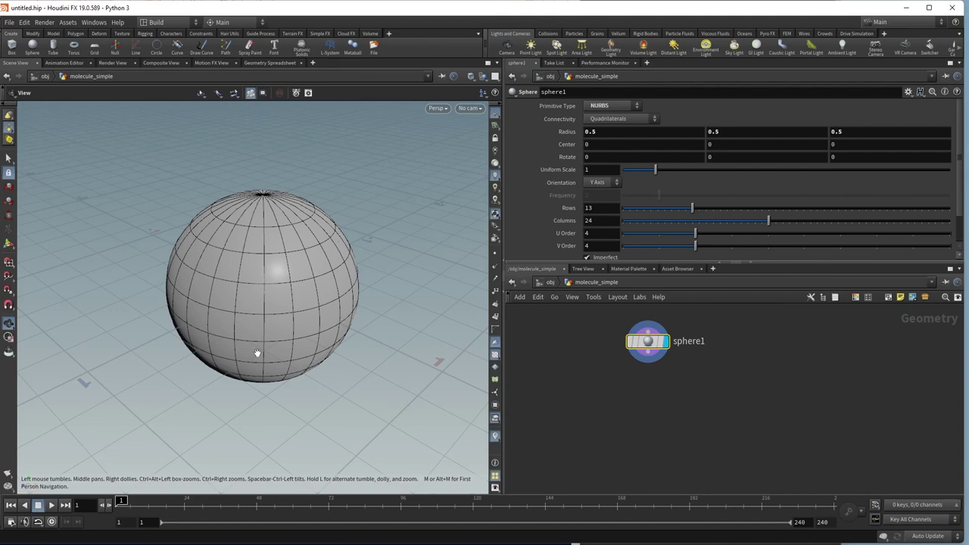
Step: Switch to the Typora lesson on the simple molecule and move its window clear of the Houdini workspace
key(alt+Tab)
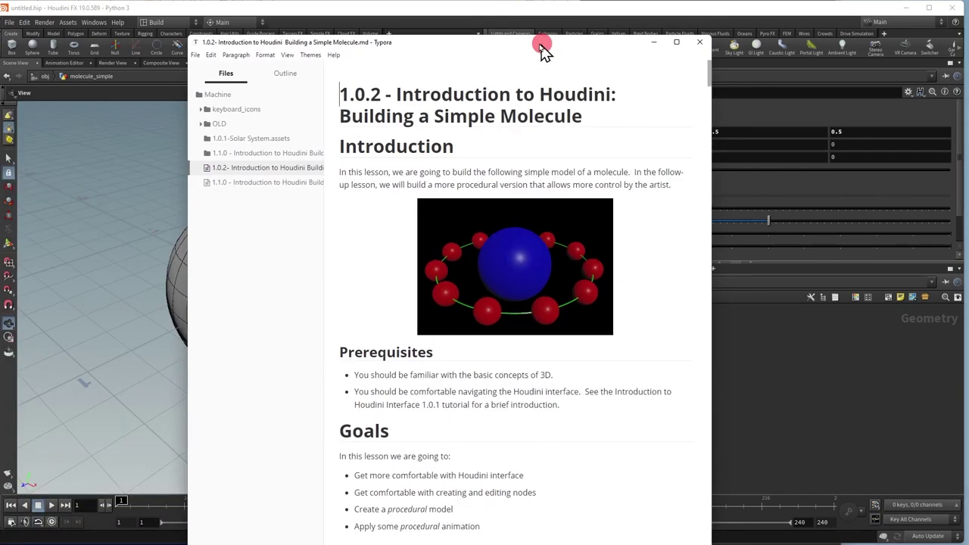
drag(541, 43, 477, 38)
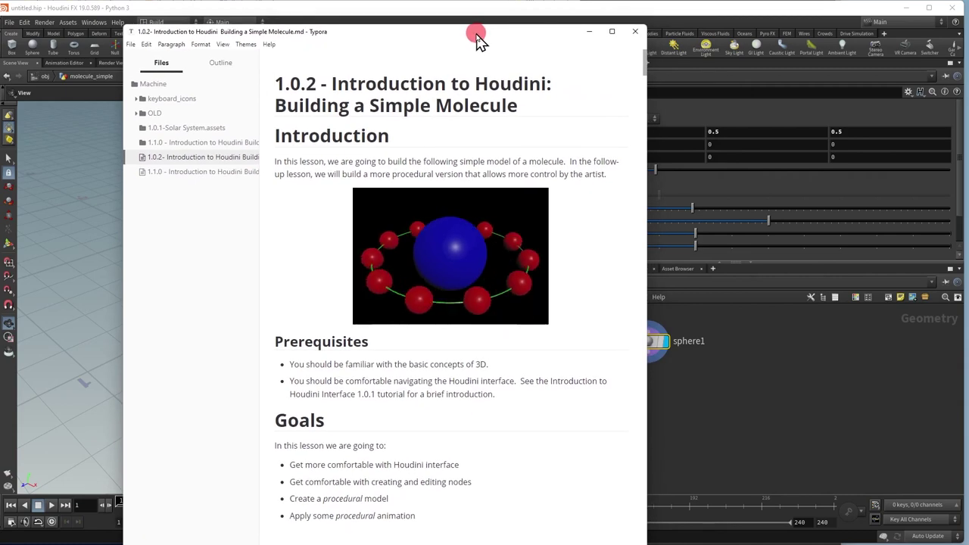
drag(477, 36, 1, 46)
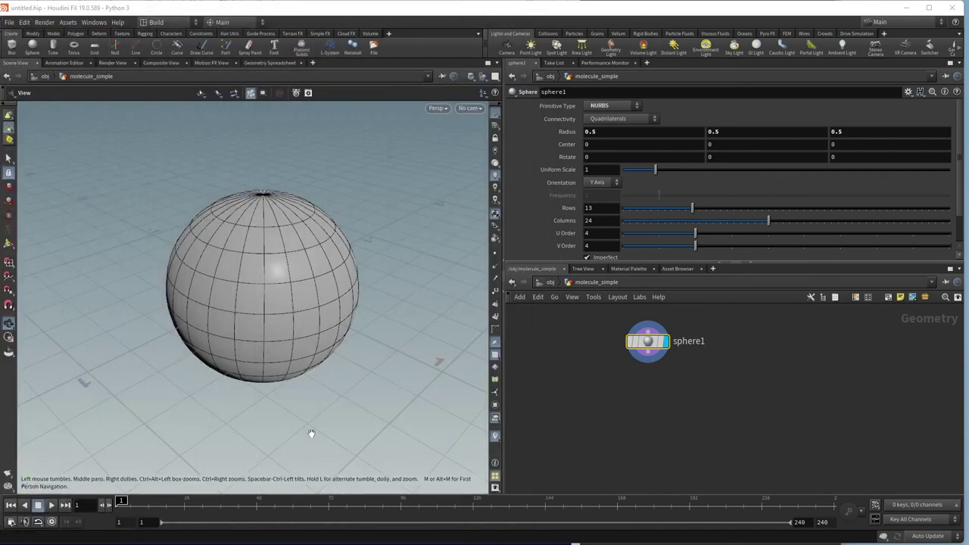
Step: Add a Carve node below the sphere node in the molecule_simple network
right_click(674, 389)
text(carve)
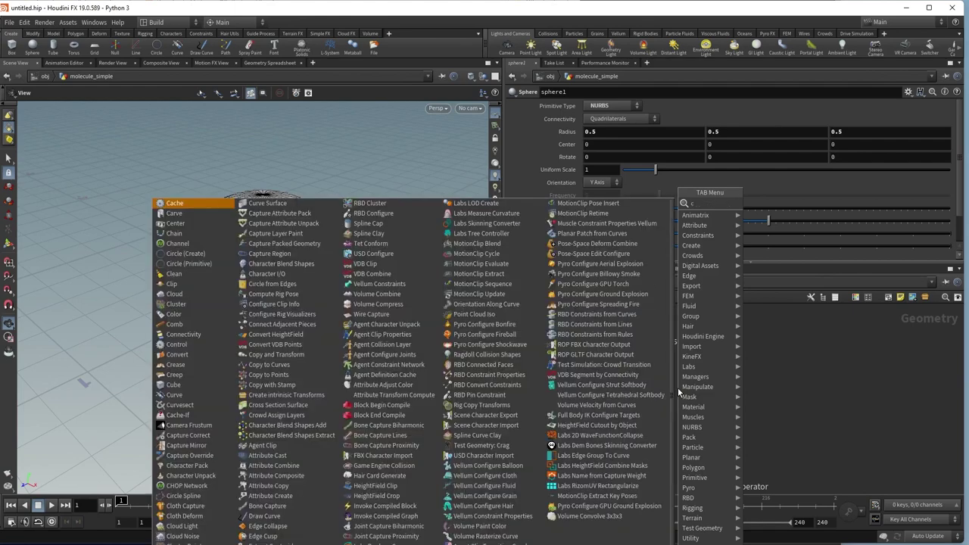
key(Return)
click(678, 388)
Step: Rename the sphere node as nucleus
click(646, 350)
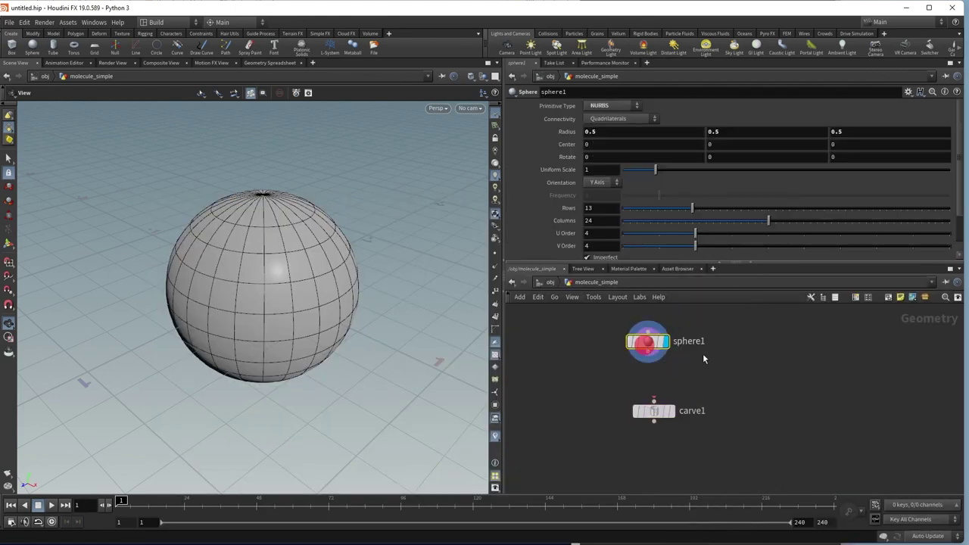
double_click(689, 342)
text(nucleus)
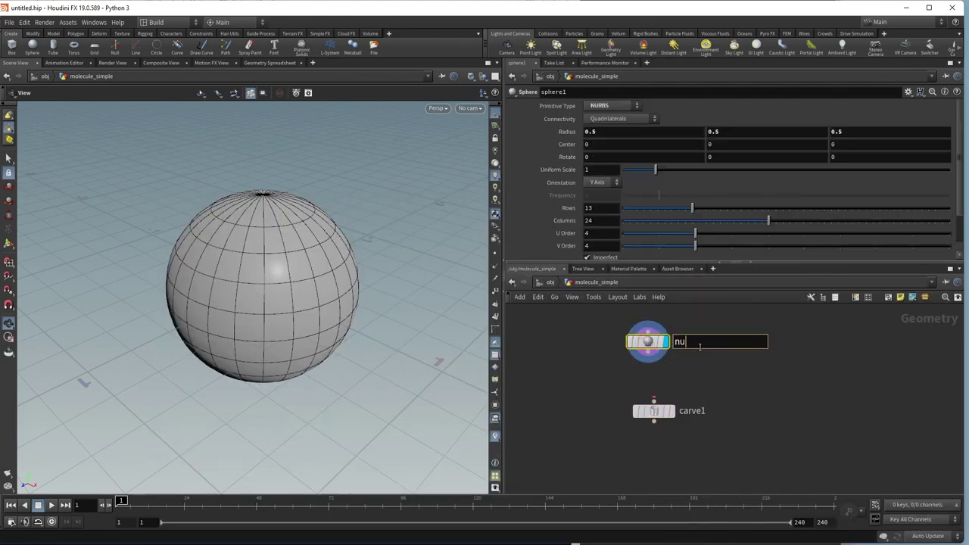
key(Return)
Step: Connect the nucleus output to the Carve node, display the carve result and inspect the cut edge
click(650, 354)
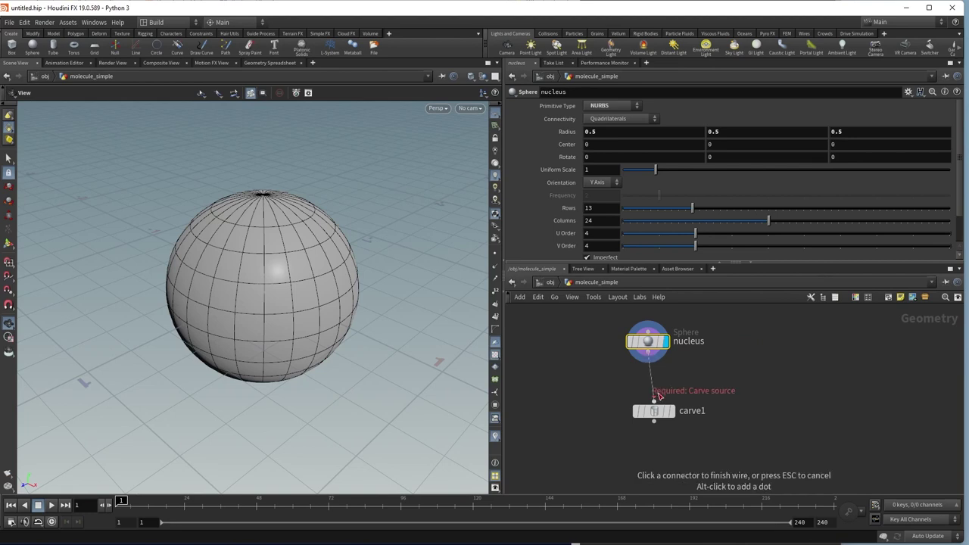
click(654, 400)
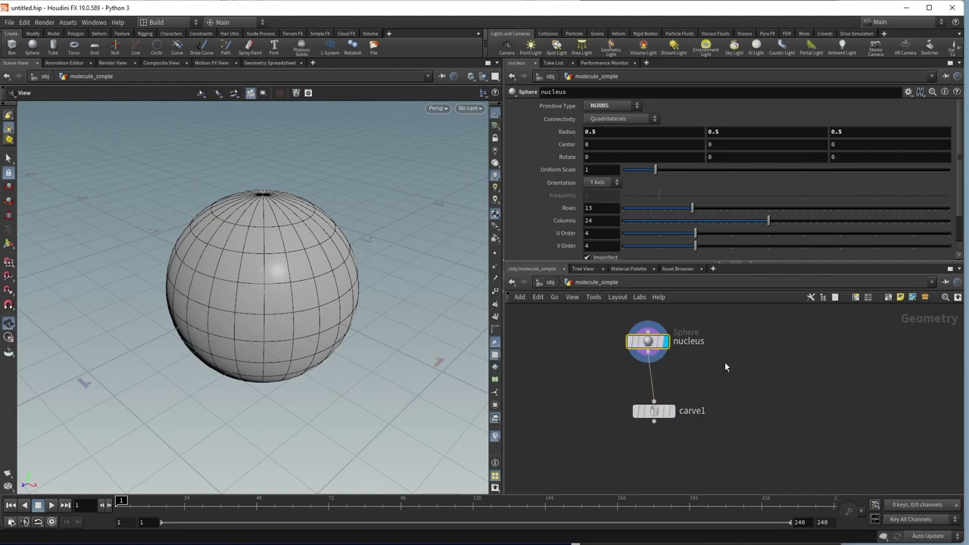
click(657, 413)
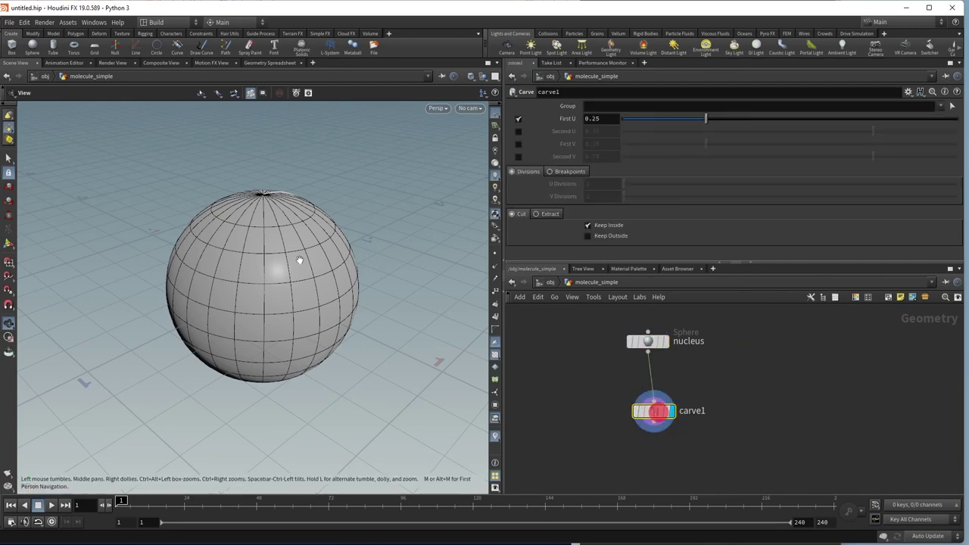
drag(350, 229, 212, 234)
right_drag(243, 267, 297, 263)
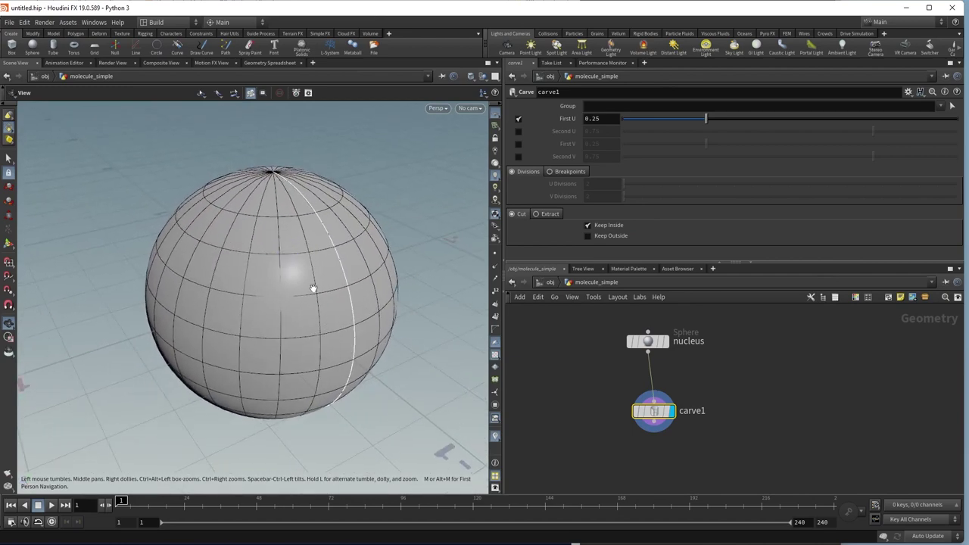
drag(313, 288, 253, 283)
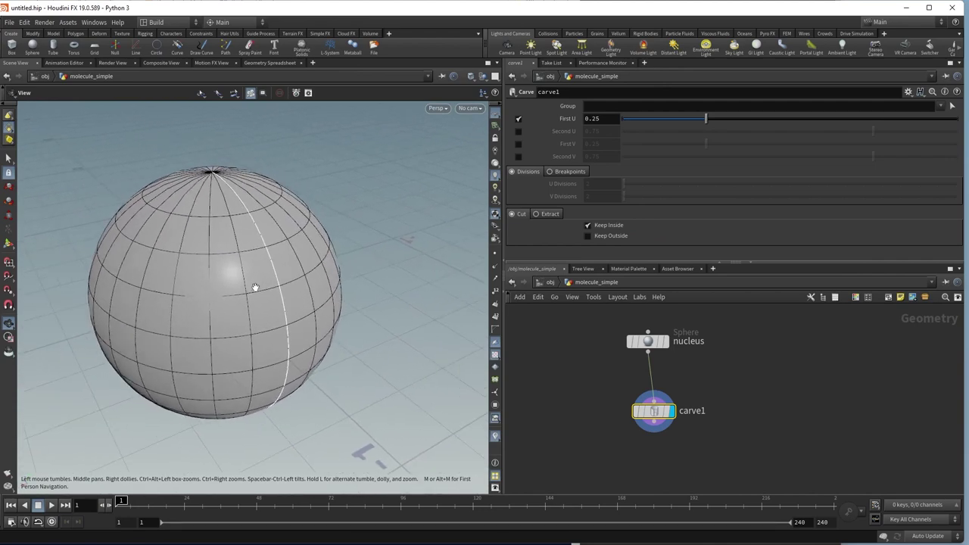
Step: Try a U-direction cut on the sphere with First U at 0.135 and Second U enabled at 1
click(519, 132)
mouse_move(705, 119)
mouse_down()
mouse_move(662, 121)
mouse_move(701, 119)
mouse_up()
drag(757, 132, 959, 131)
drag(701, 119, 668, 121)
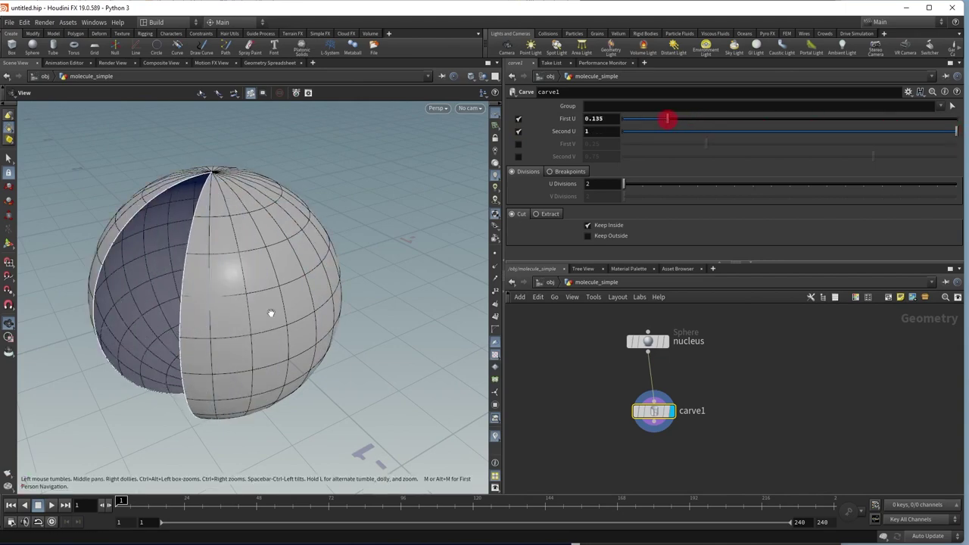
drag(273, 315, 101, 262)
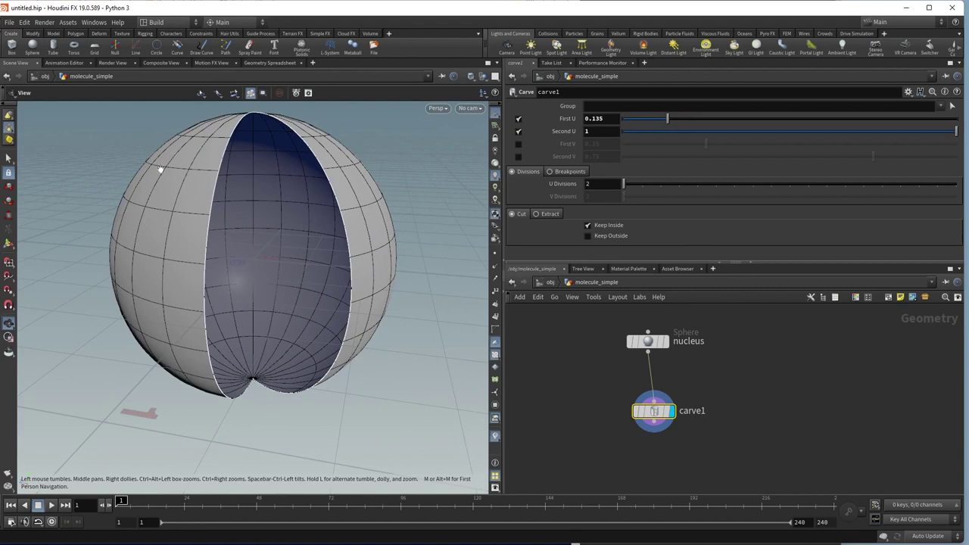
Step: Disable First U and Second U on the Carve node, then enable First V and set it to 0.5
click(520, 121)
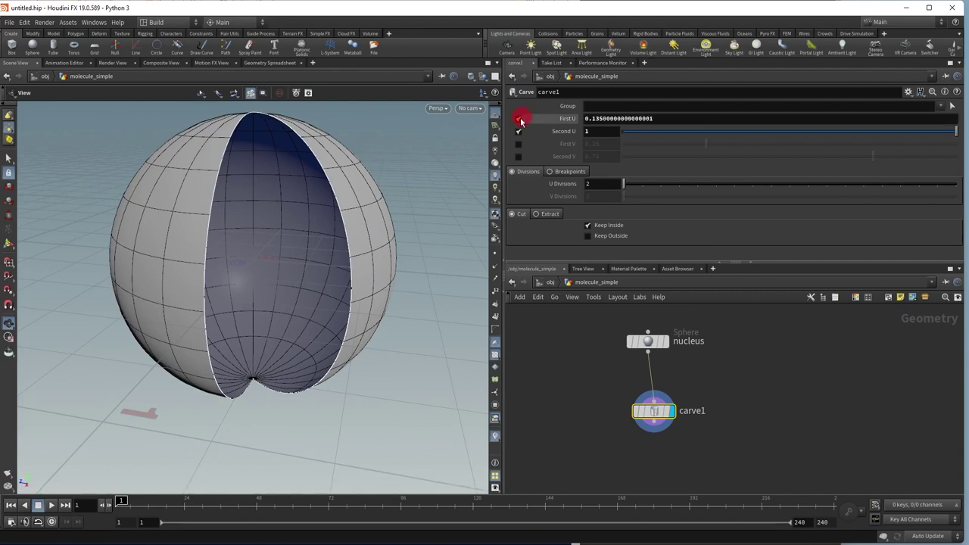
click(519, 131)
click(519, 119)
click(518, 144)
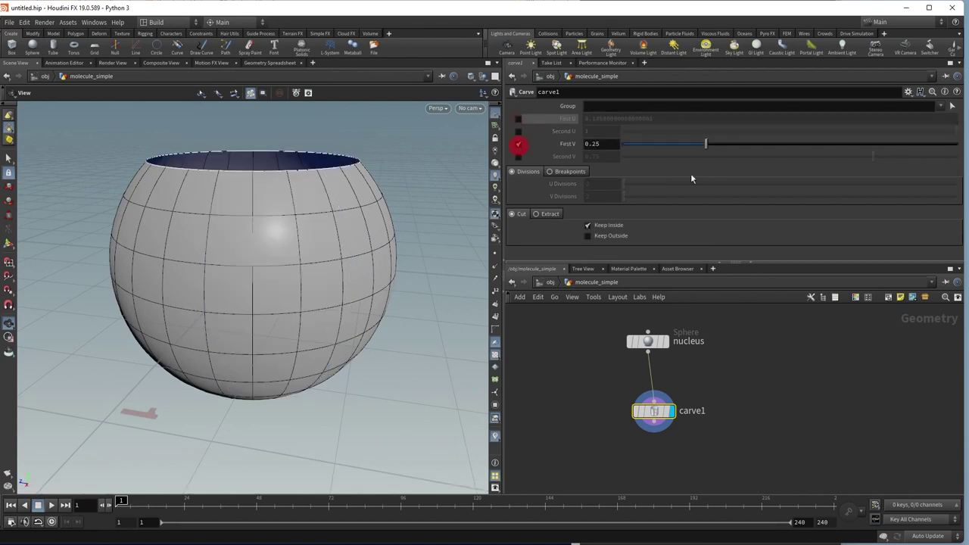
drag(707, 146, 755, 149)
double_click(602, 144)
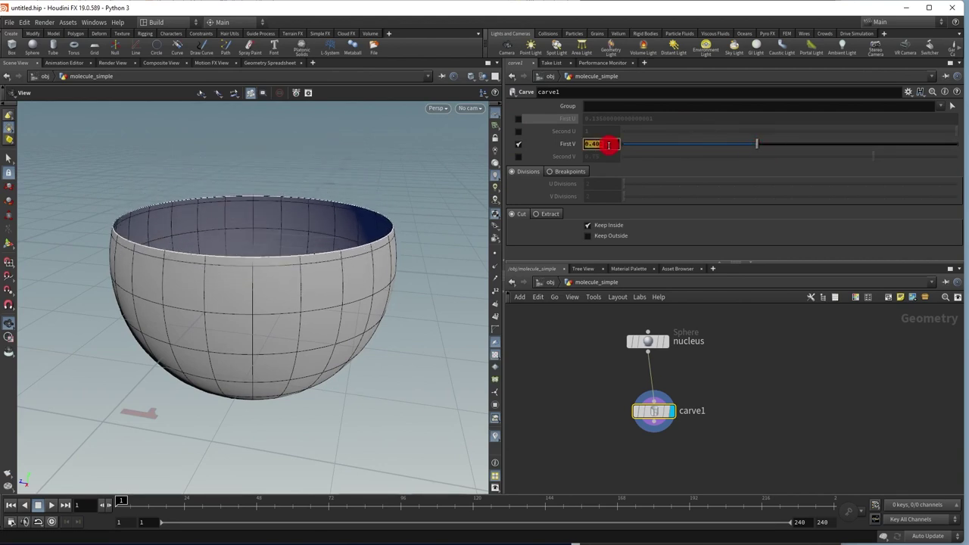
key(BackSpace)
text(.5)
key(Return)
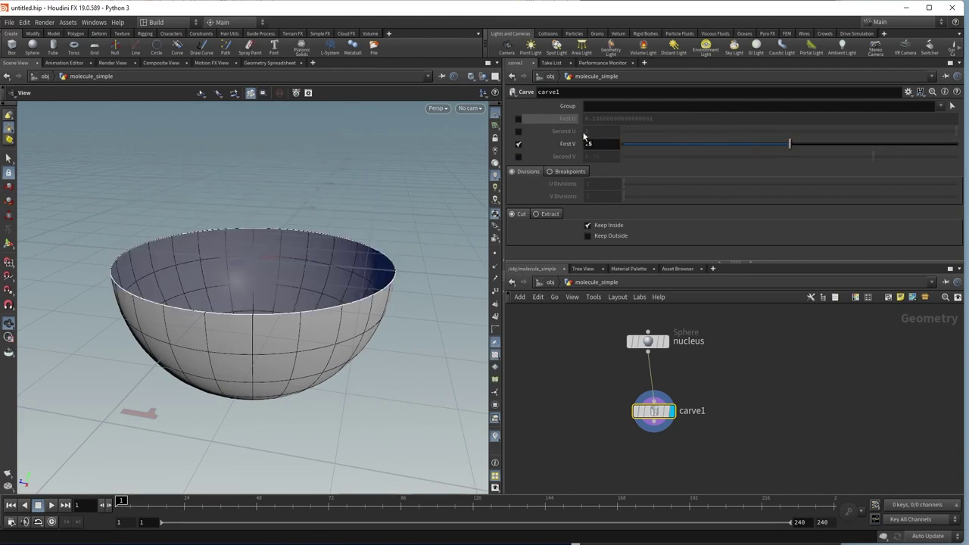
Step: Set the Carve node to Extract mode and compare its curve with the displayed nucleus sphere
mouse_move(396, 329)
mouse_down()
mouse_move(390, 299)
mouse_move(379, 328)
mouse_up()
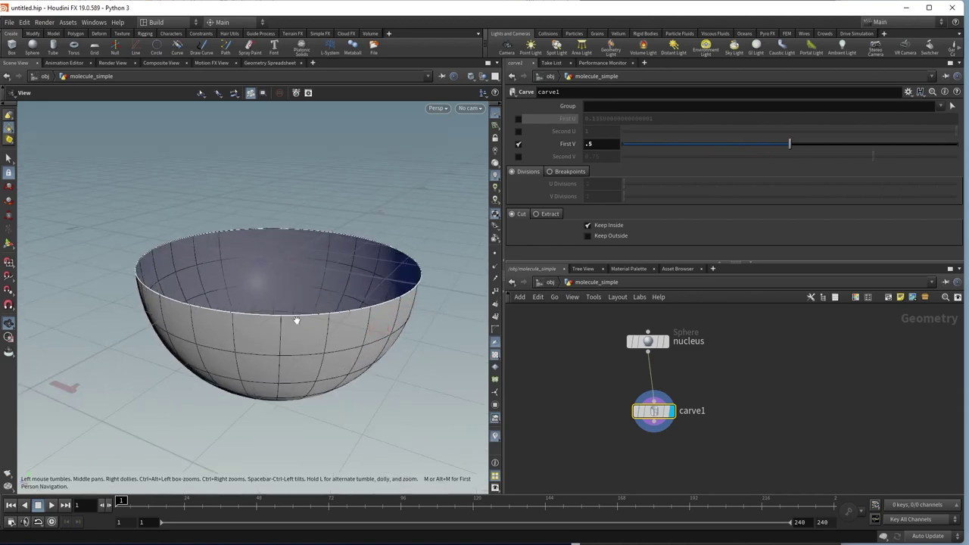
click(552, 214)
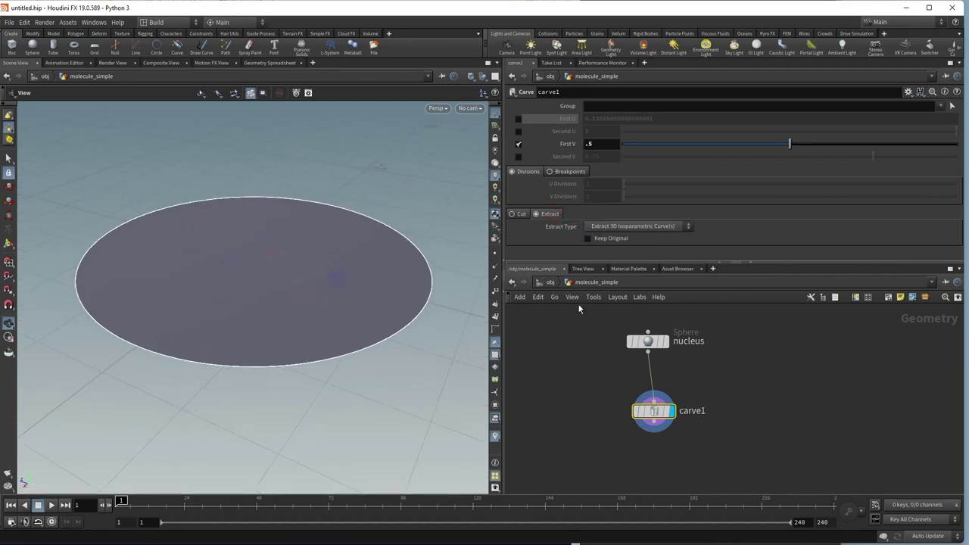
click(667, 344)
click(673, 411)
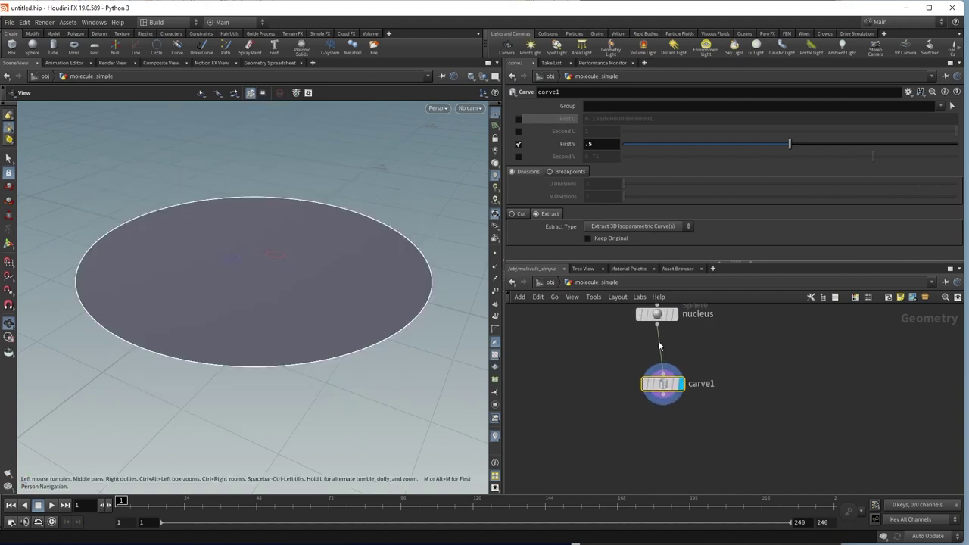
Step: Show the nucleus as a template wireframe around the extracted curve and reposition the Carve node beneath it
click(671, 318)
drag(312, 333, 319, 281)
drag(662, 384, 629, 369)
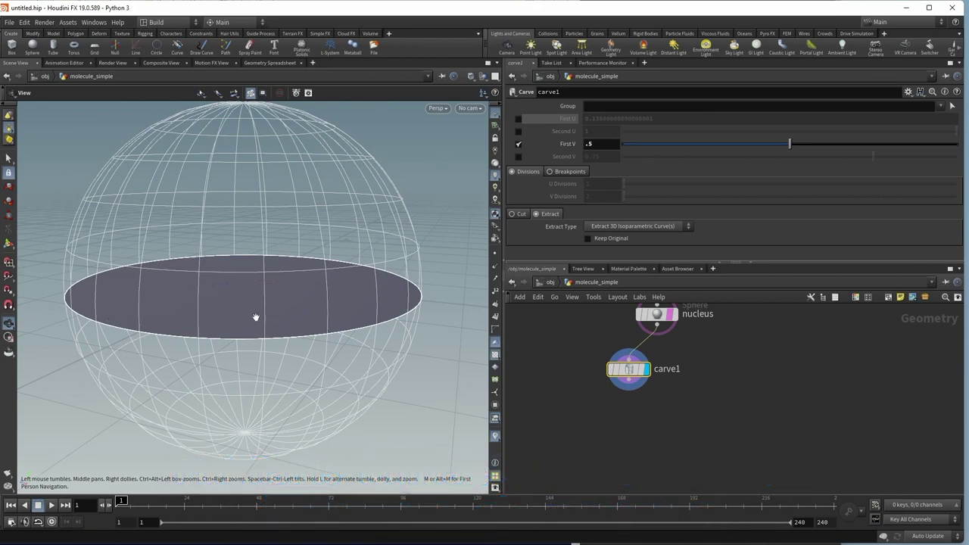
Step: Add a Transform node directly after the Carve node, wired to its output
key(Tab)
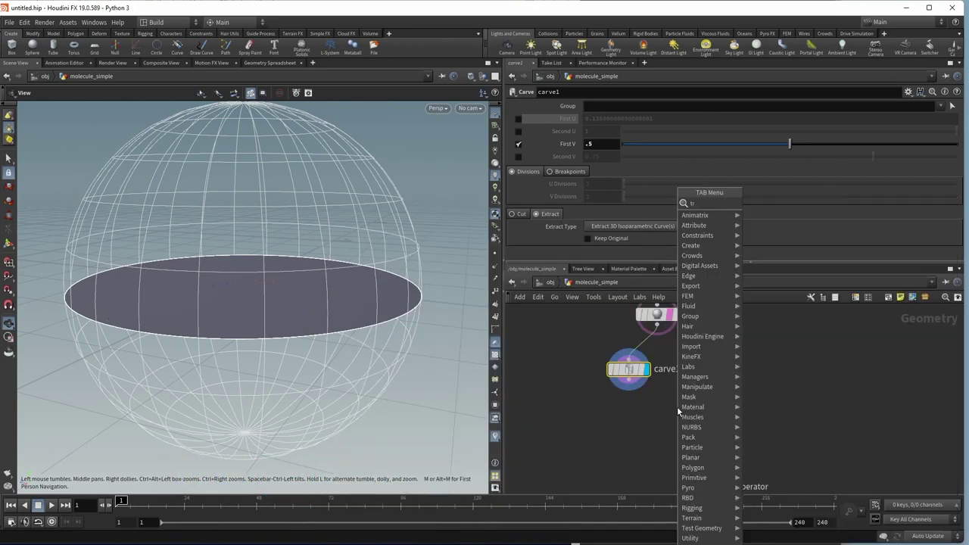
text(tran)
key(Return)
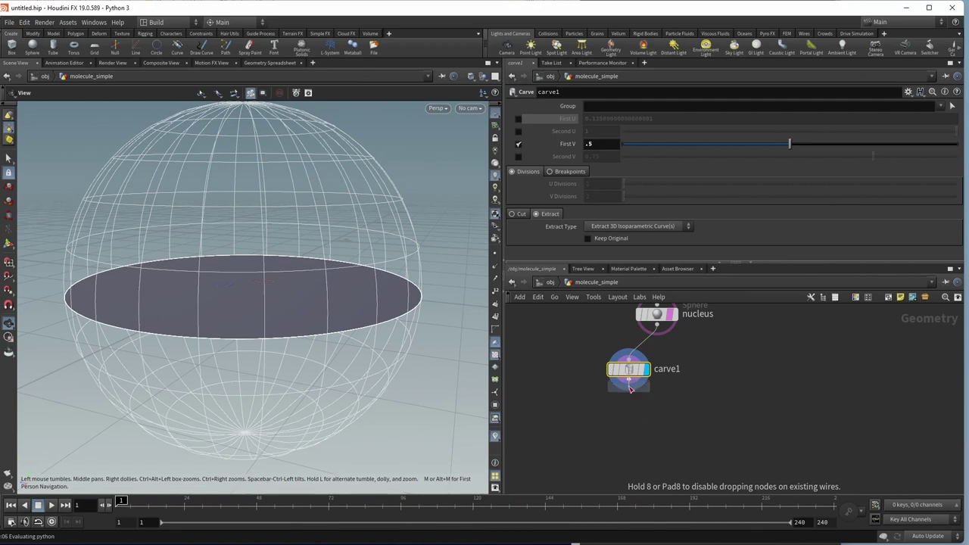
click(630, 408)
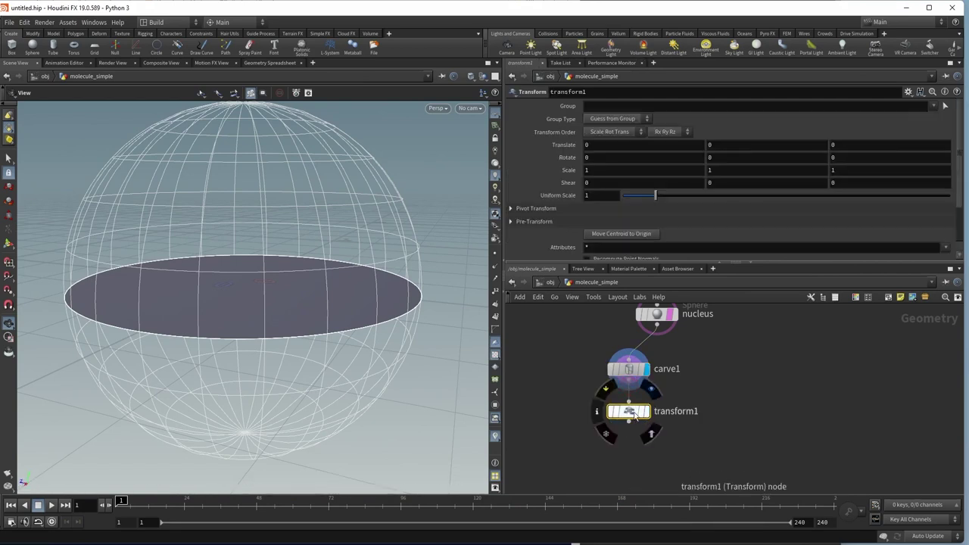
Step: Display the Transform node and set its Uniform Scale to 1.3
click(597, 195)
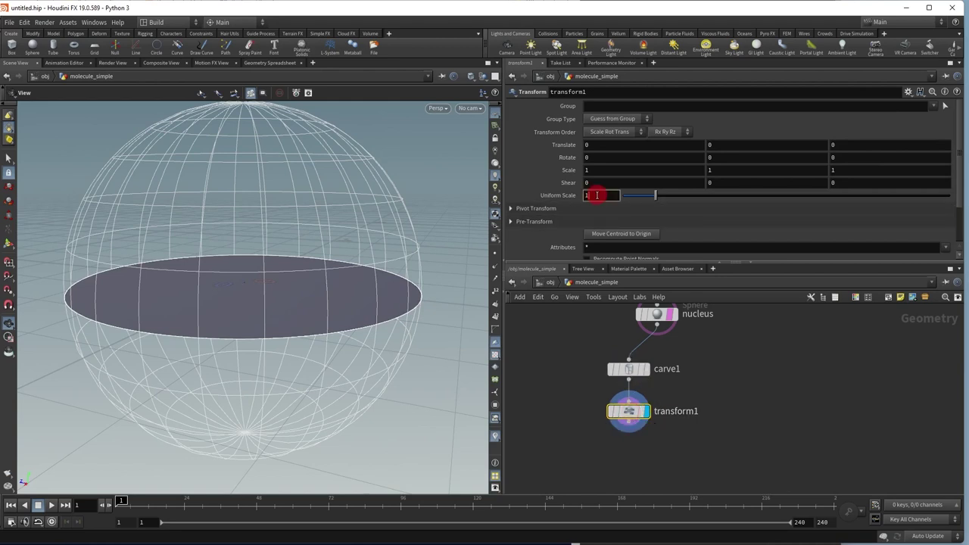
middle_drag(597, 196, 620, 200)
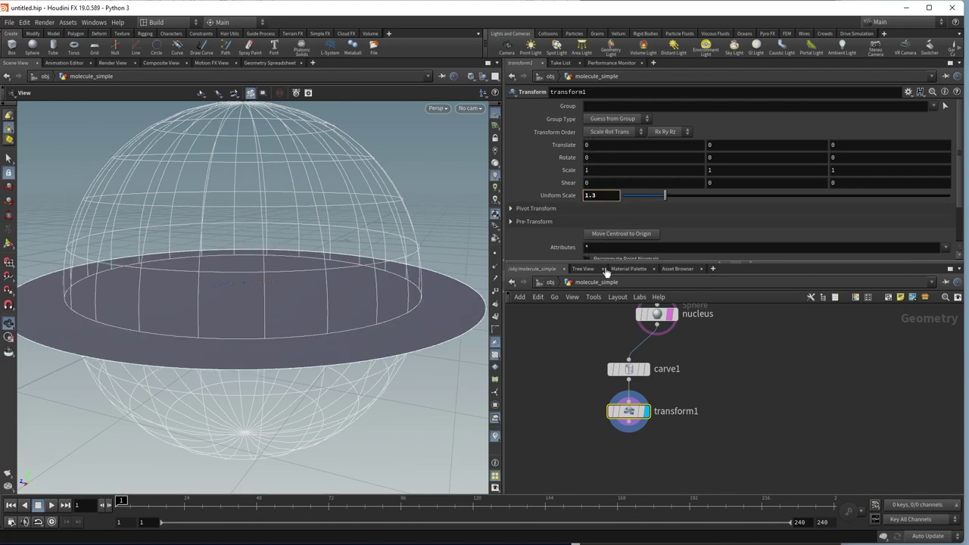
double_click(607, 195)
text(1.3)
key(Return)
drag(328, 288, 249, 300)
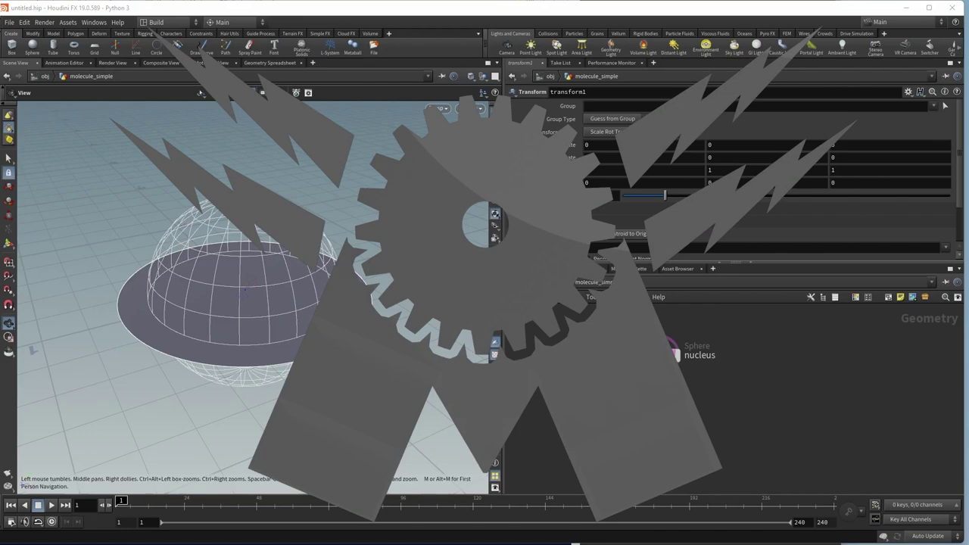
right_drag(245, 288, 401, 324)
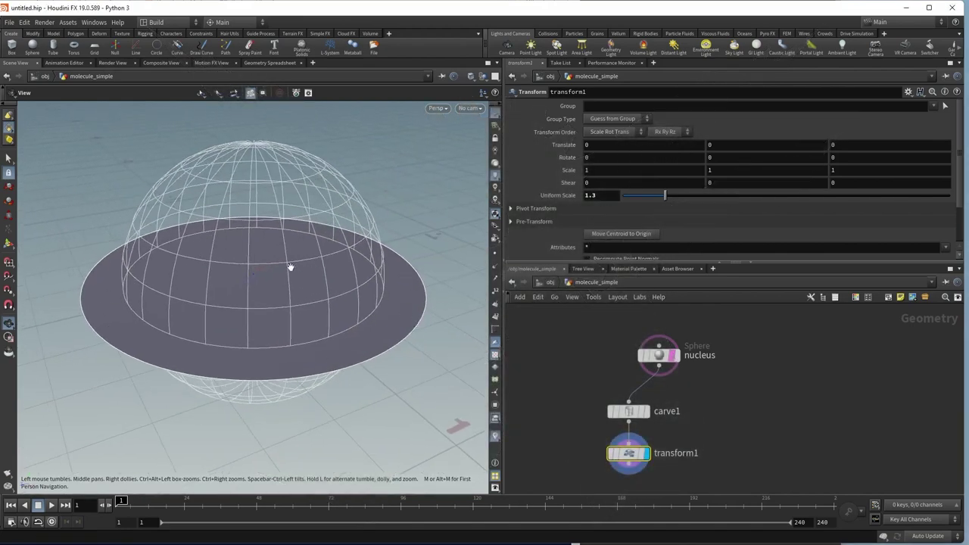
Step: Turn on point display in the viewport and examine the points of the scaled curve
click(495, 253)
mouse_move(402, 385)
mouse_down()
mouse_move(421, 391)
mouse_move(399, 368)
mouse_move(388, 389)
mouse_up()
middle_drag(702, 437, 746, 364)
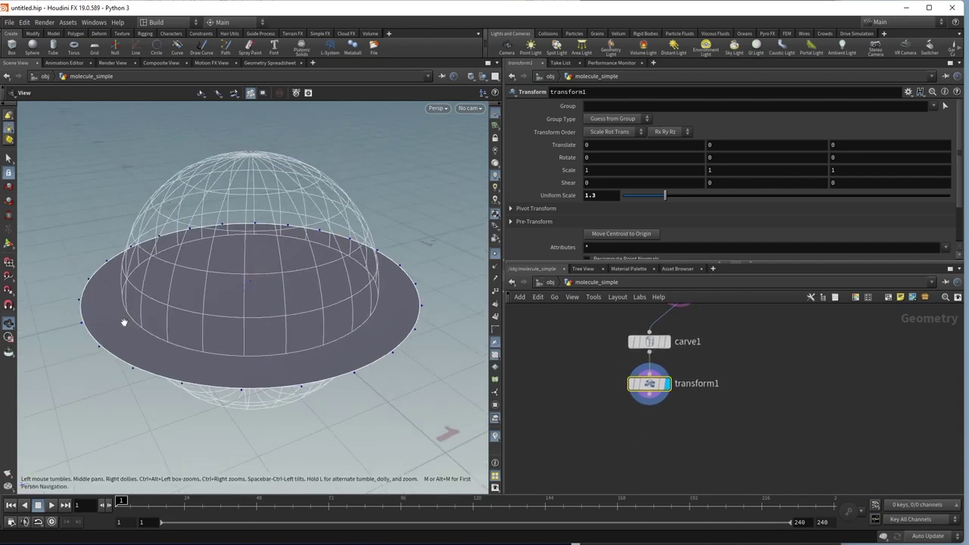
middle_drag(649, 383, 151, 347)
middle_drag(692, 494, 670, 378)
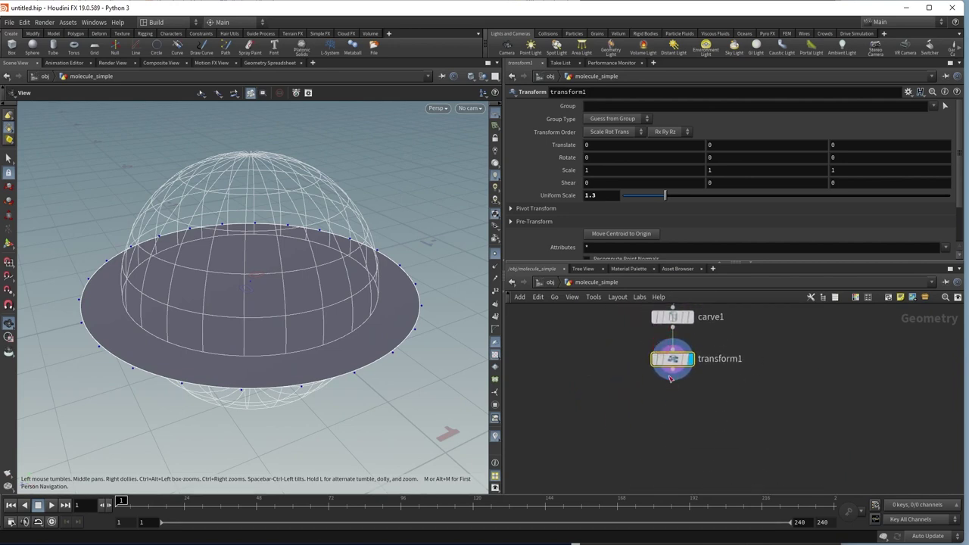
Step: Add a Resample node wired to the Transform output, place it underneath and display its result
click(672, 376)
drag(672, 376, 700, 395)
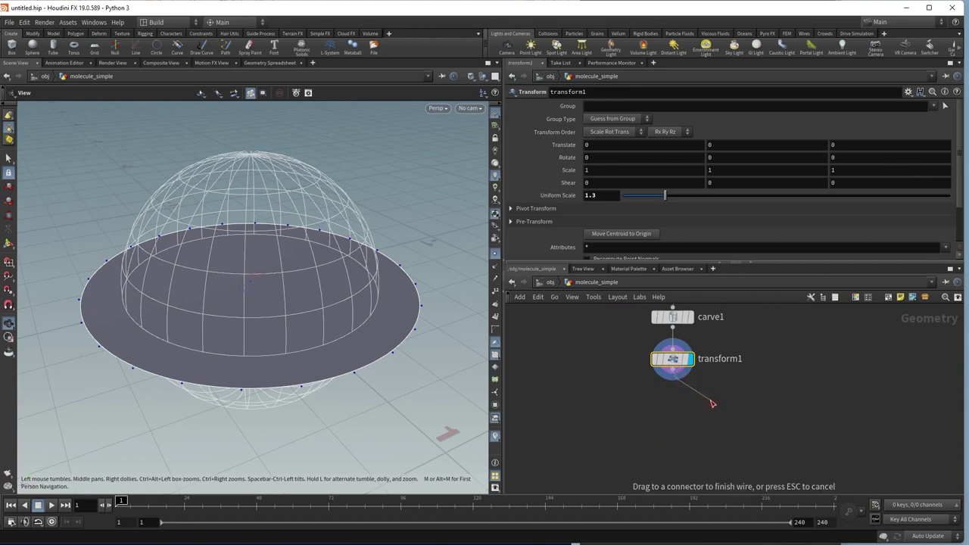
drag(712, 404, 712, 405)
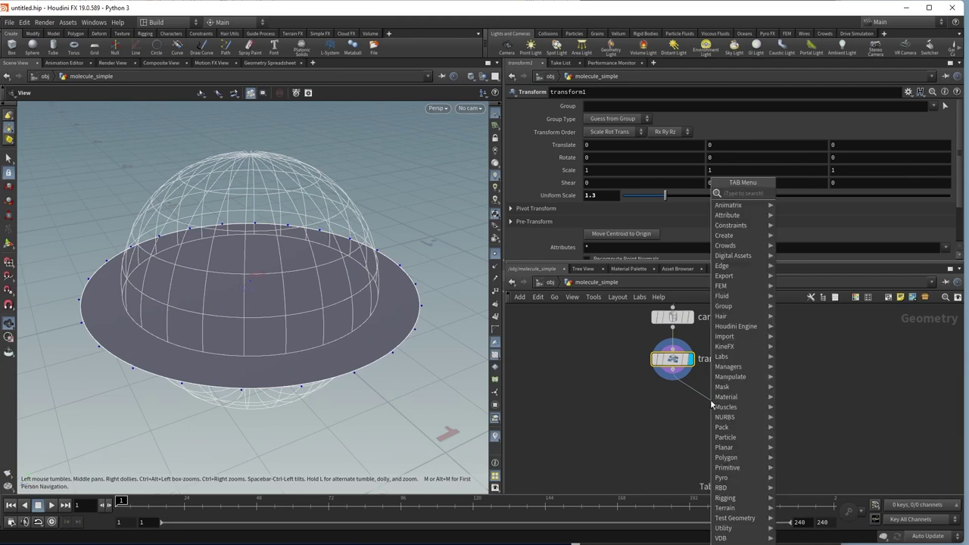
text(resample)
key(Return)
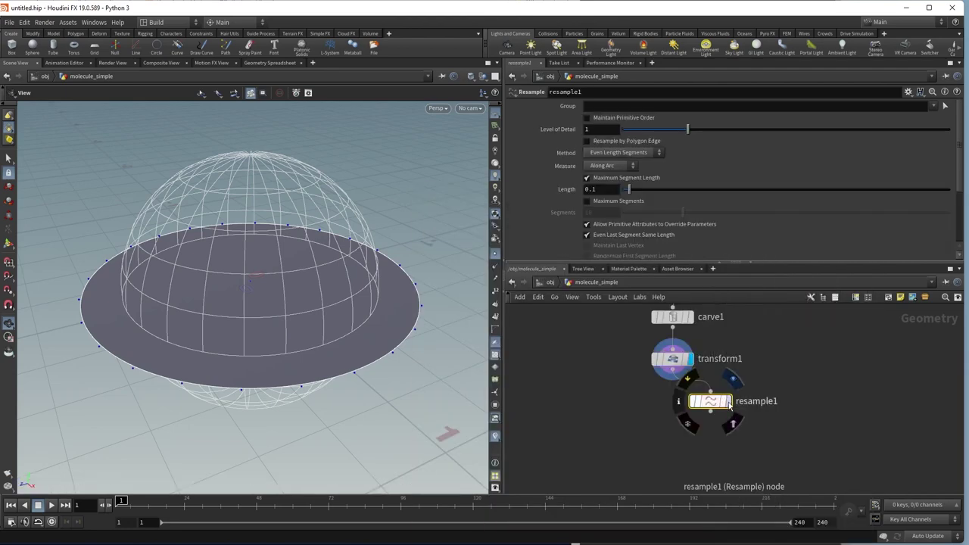
drag(712, 405, 664, 415)
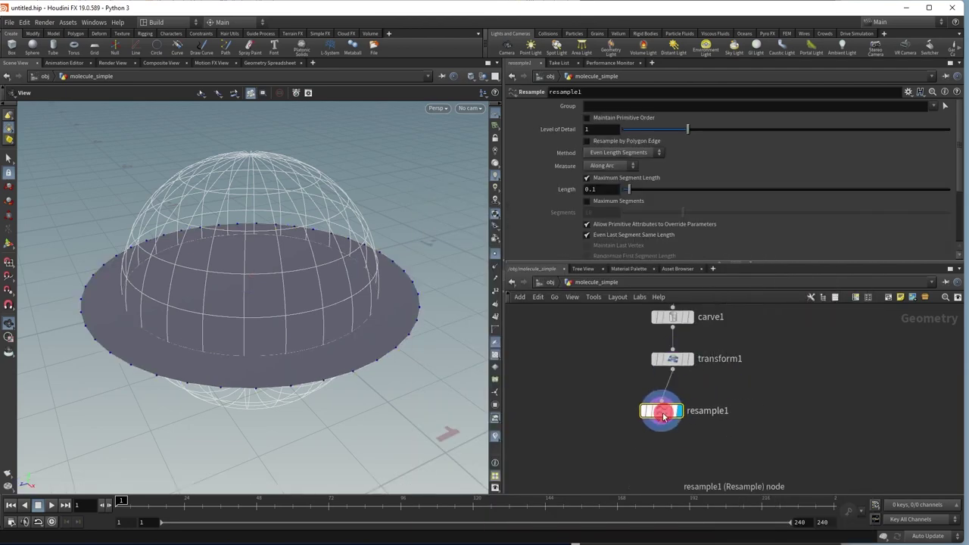
Step: Resample the curve with Maximum Segments set to 4 instead of Maximum Segment Length, showing the Transform node as a template
click(685, 390)
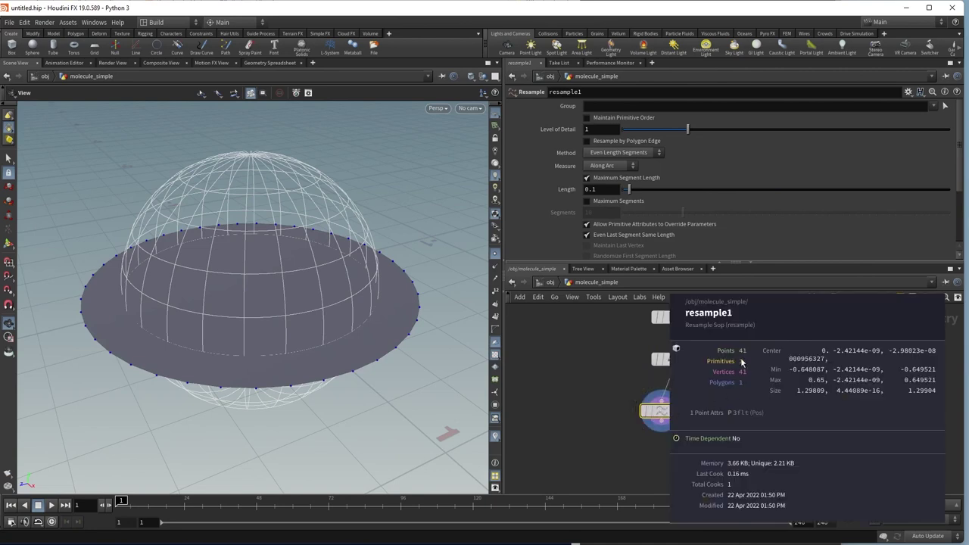
click(601, 179)
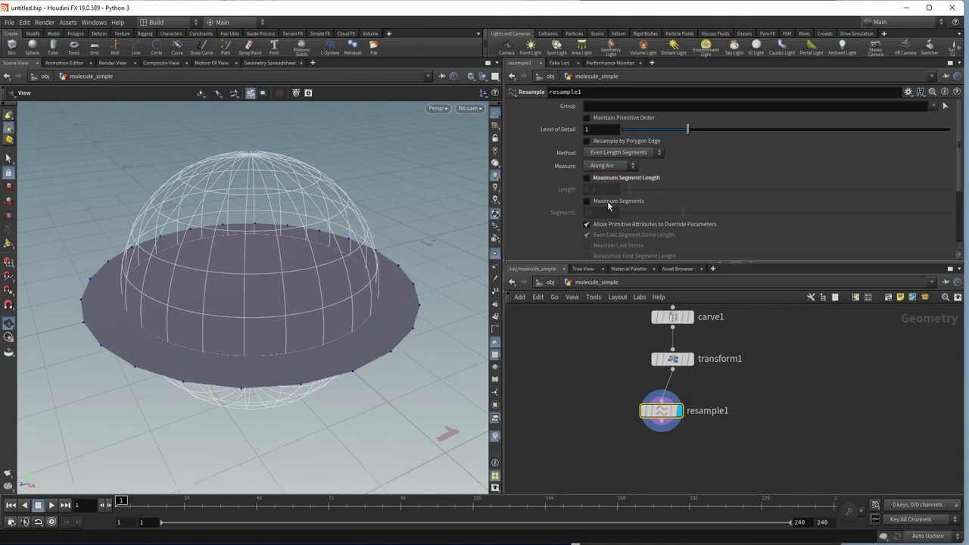
click(587, 202)
drag(680, 214, 640, 214)
click(690, 359)
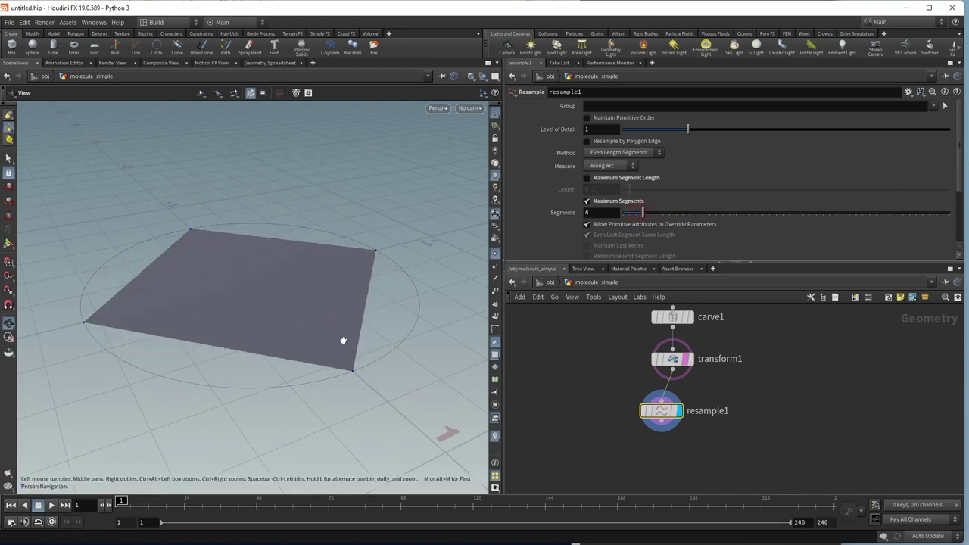
Step: Rename the Resample node as number_of_electrons
double_click(707, 411)
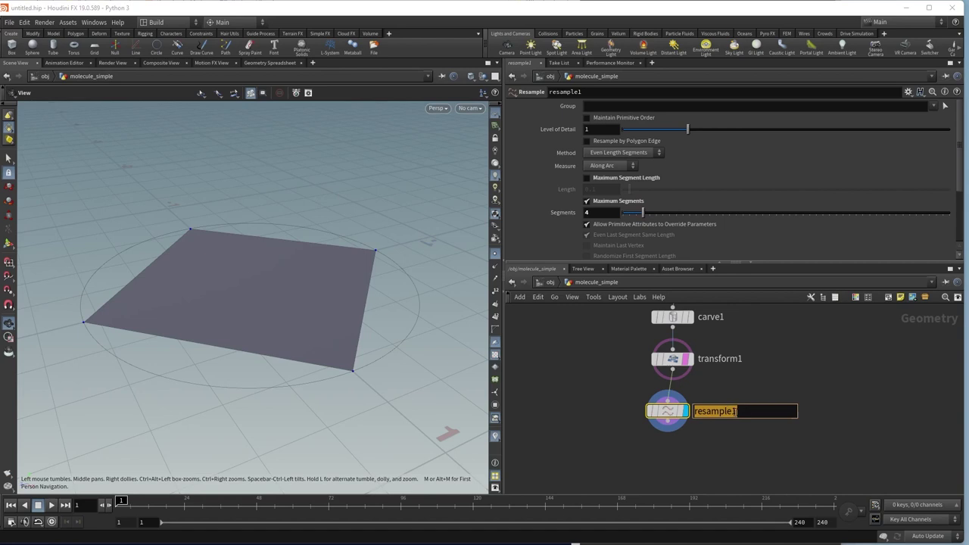
text(number_of_electrons)
key(Return)
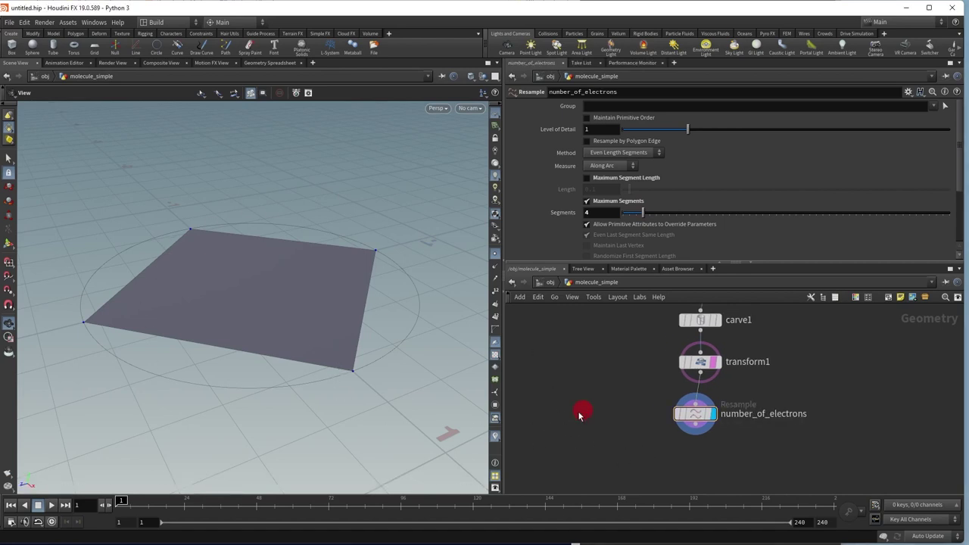
Step: Add a Sphere node beside the number_of_electrons node, set its Primitive Type to Primitive and display it
key(Tab)
text(sphere)
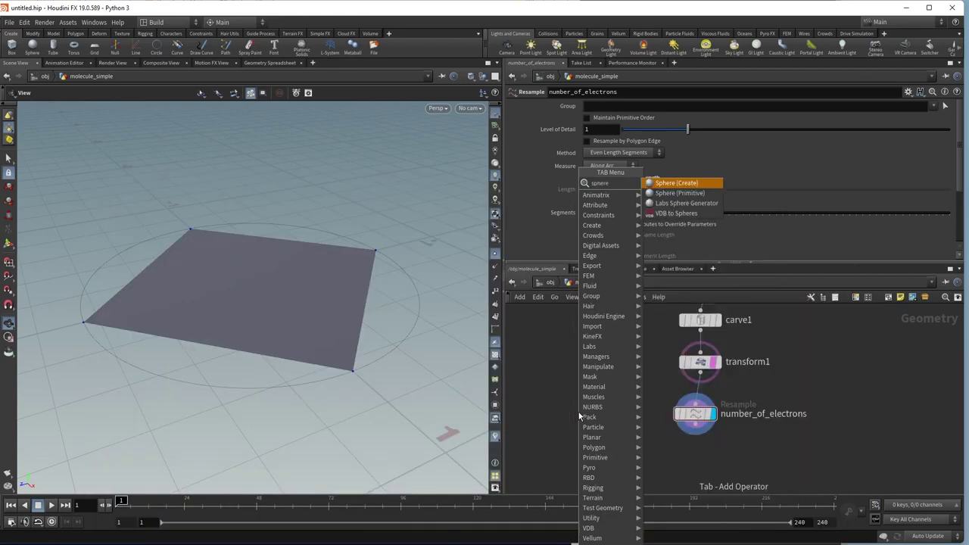
key(Return)
click(579, 416)
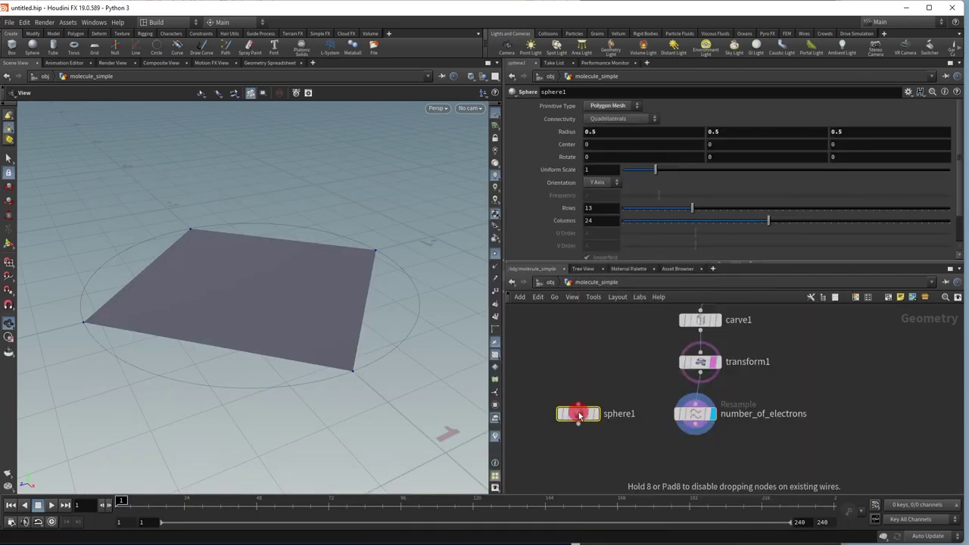
click(609, 106)
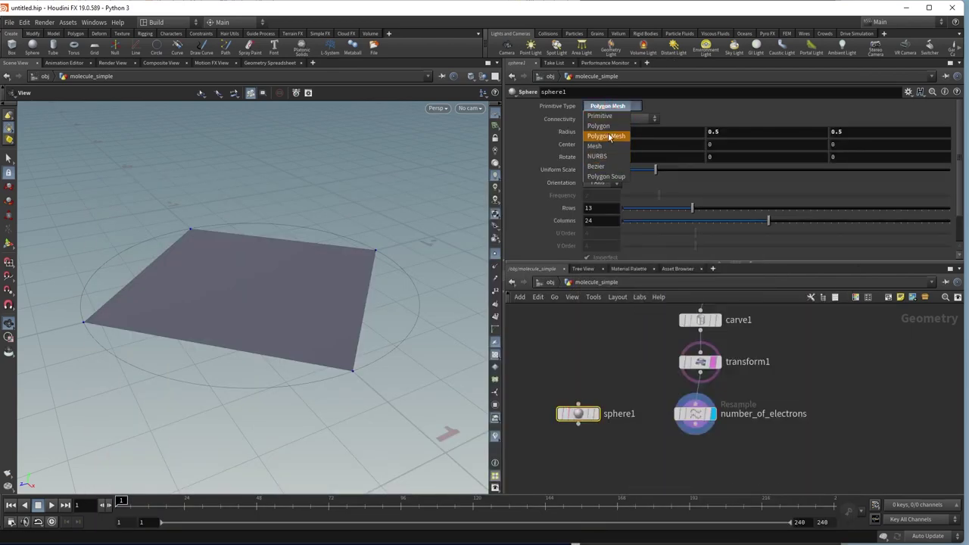
click(610, 116)
click(596, 414)
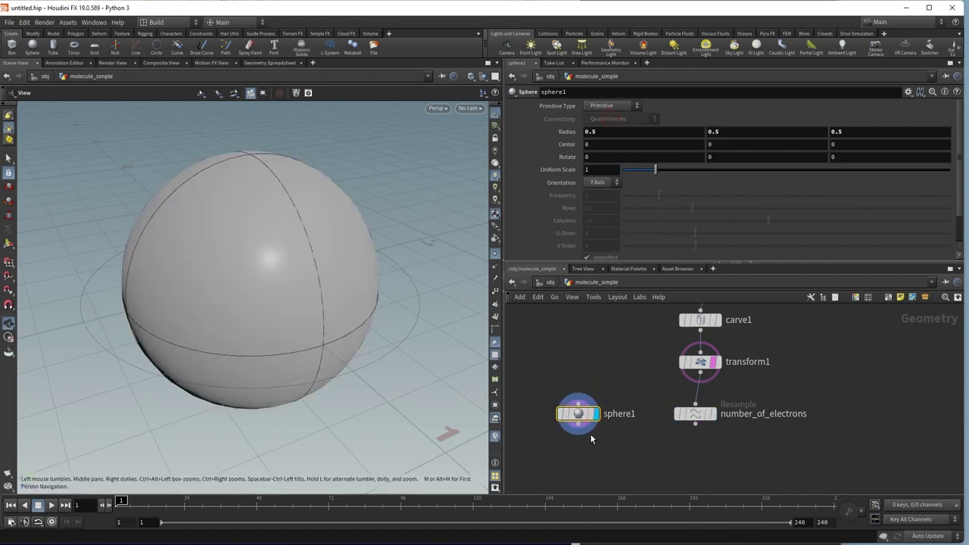
drag(579, 420, 580, 404)
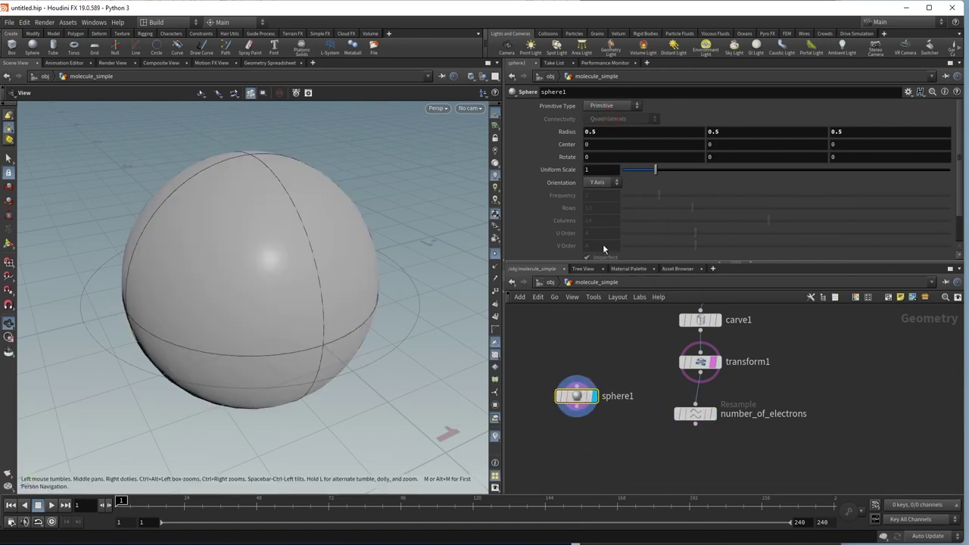
Step: Set the new sphere's Uniform Scale to 0.1
click(602, 170)
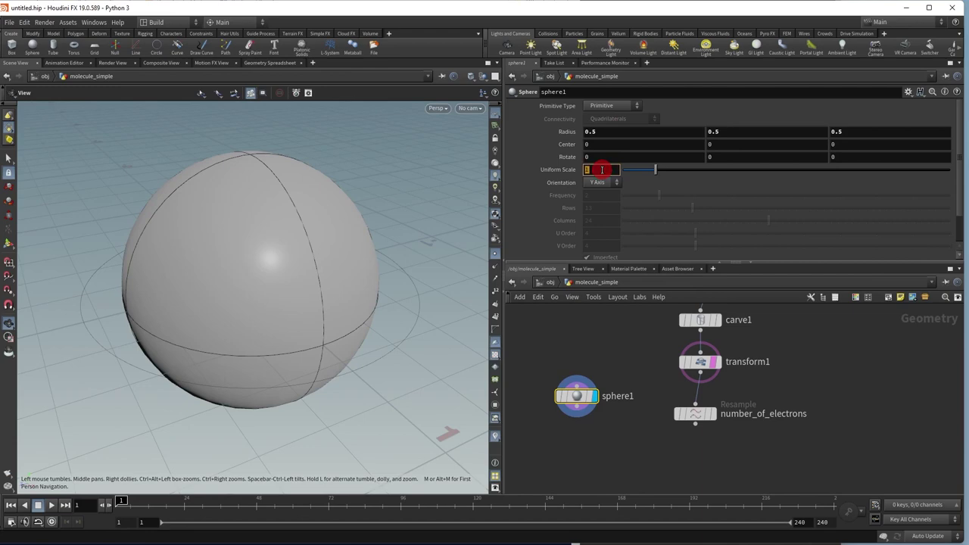
text(.1)
key(Return)
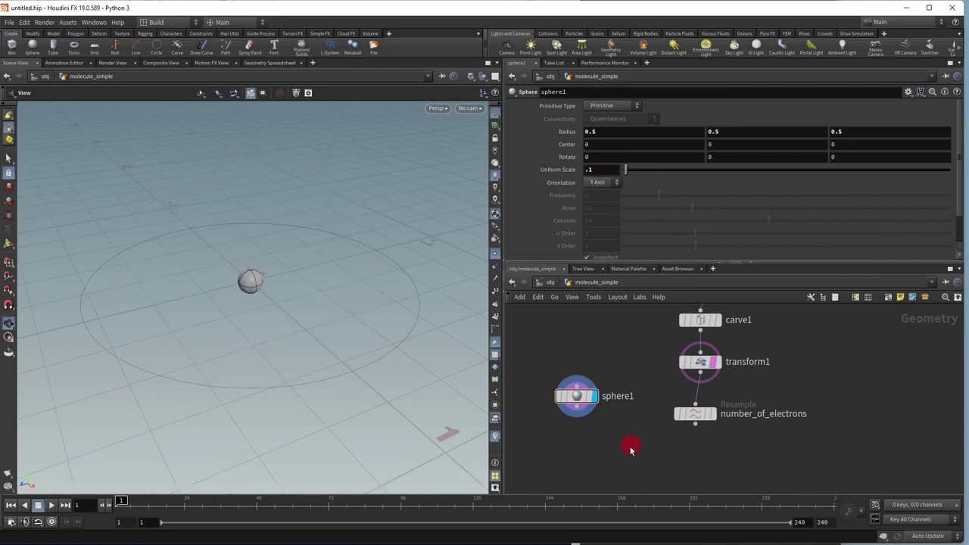
Step: Add a Copy to Points node, wire the small sphere and number_of_electrons into its source and target inputs, and display it
key(Tab)
text(copy to)
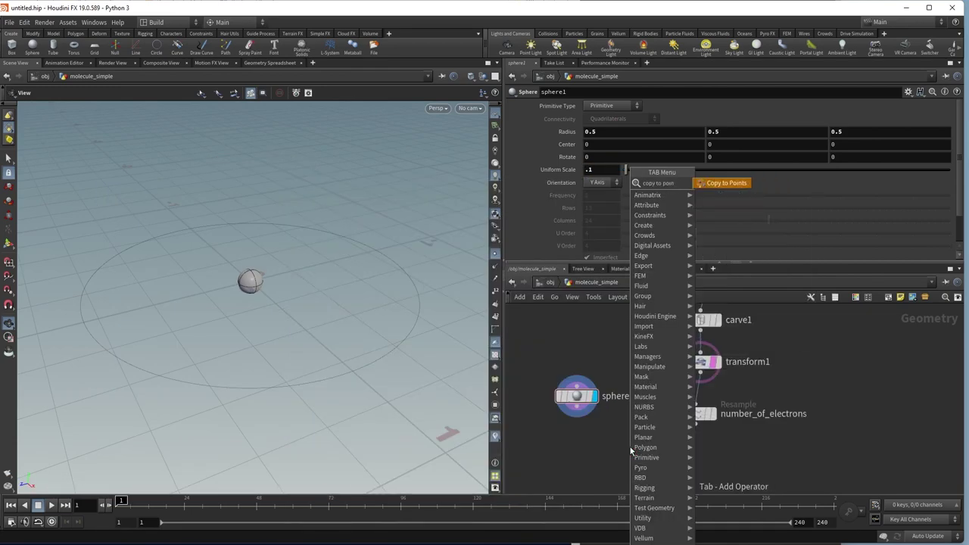
key(Return)
click(629, 453)
mouse_move(612, 442)
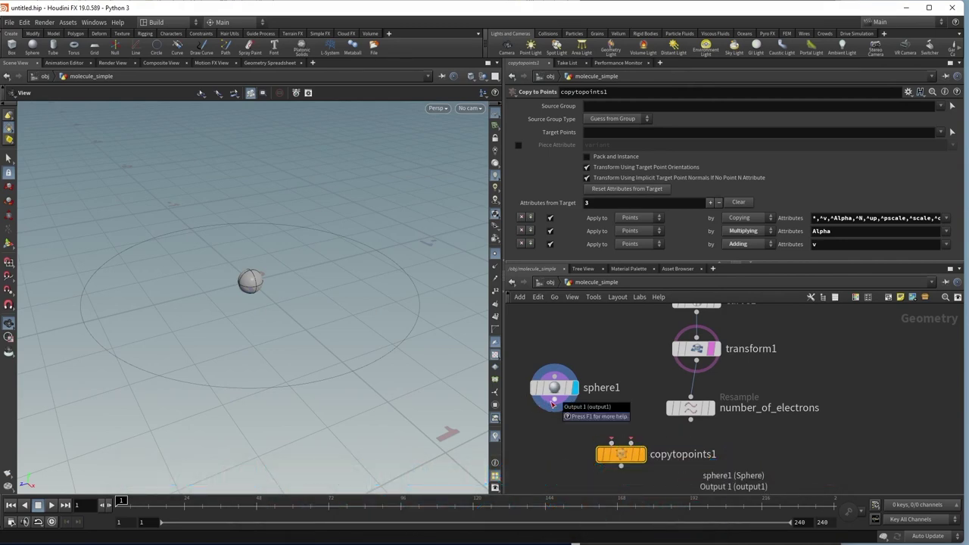
drag(553, 404, 610, 442)
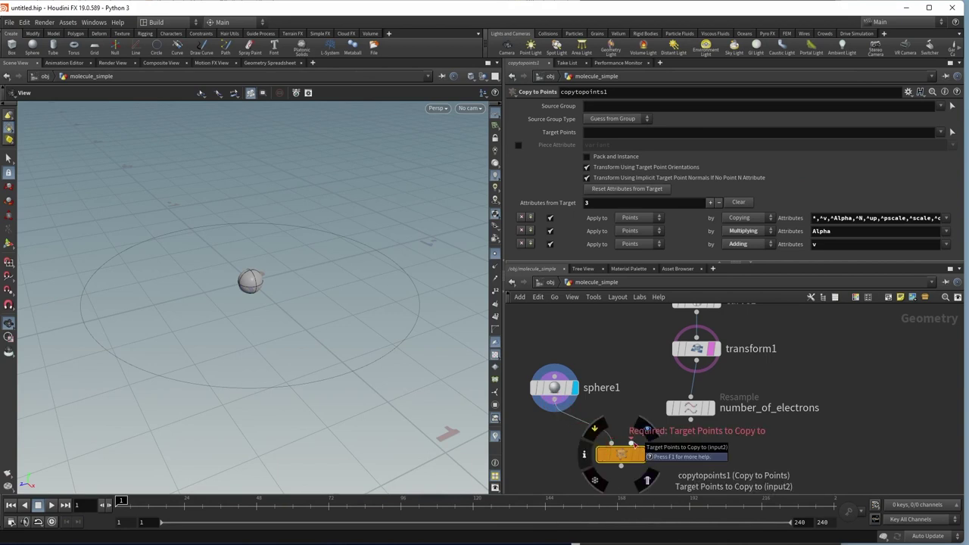
click(712, 408)
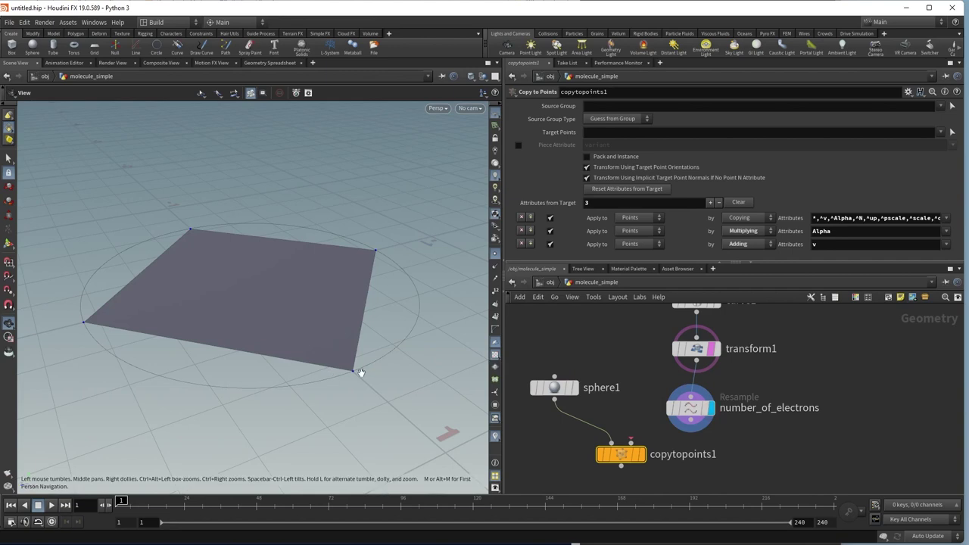
click(641, 455)
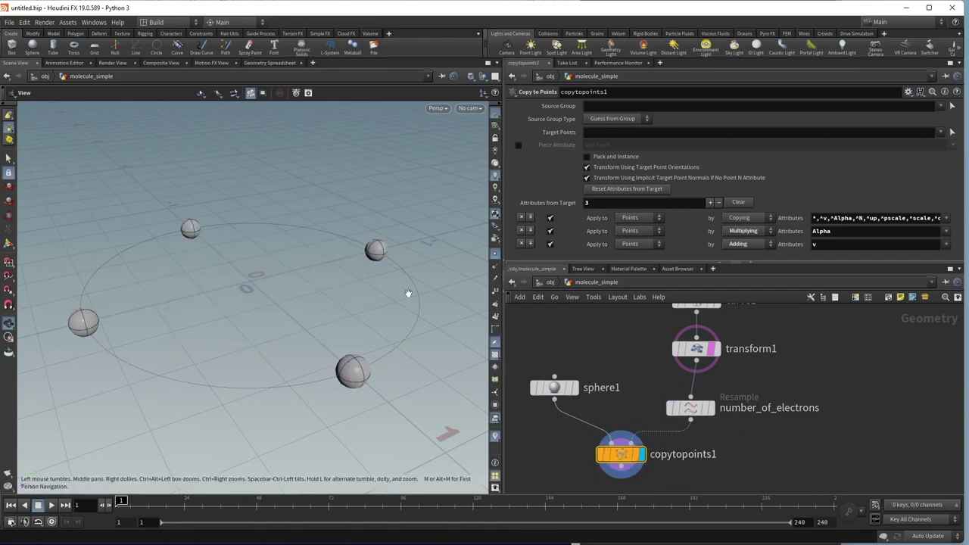
Step: Show the nucleus node as the template in place of the Transform node
scroll(757, 382, up, 3)
click(714, 315)
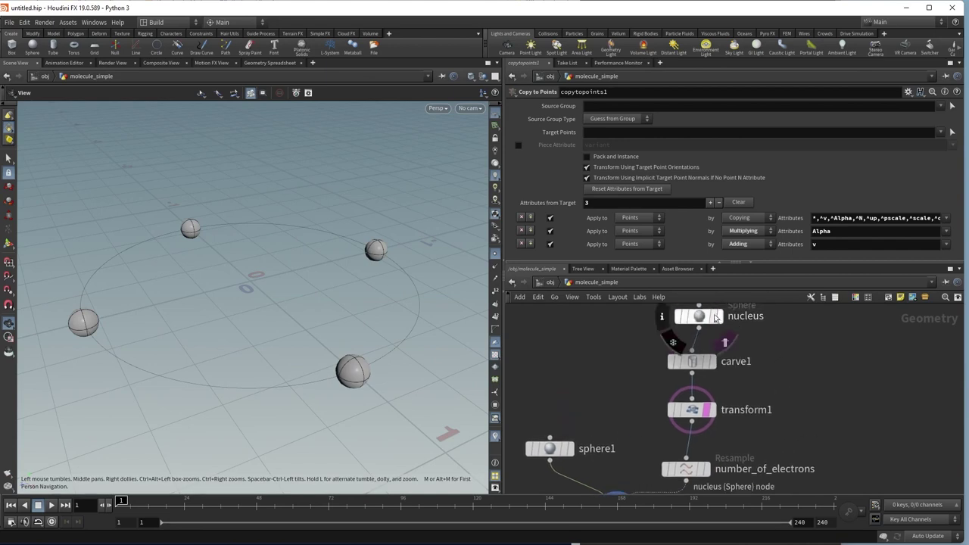
click(400, 189)
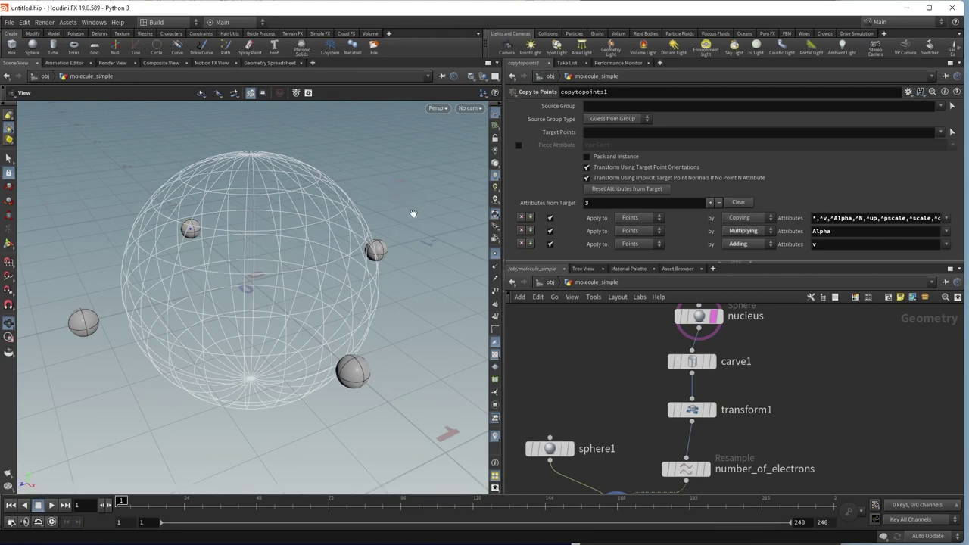
Step: Set the viewport background's Color Scheme to Dark in the display options
key(d)
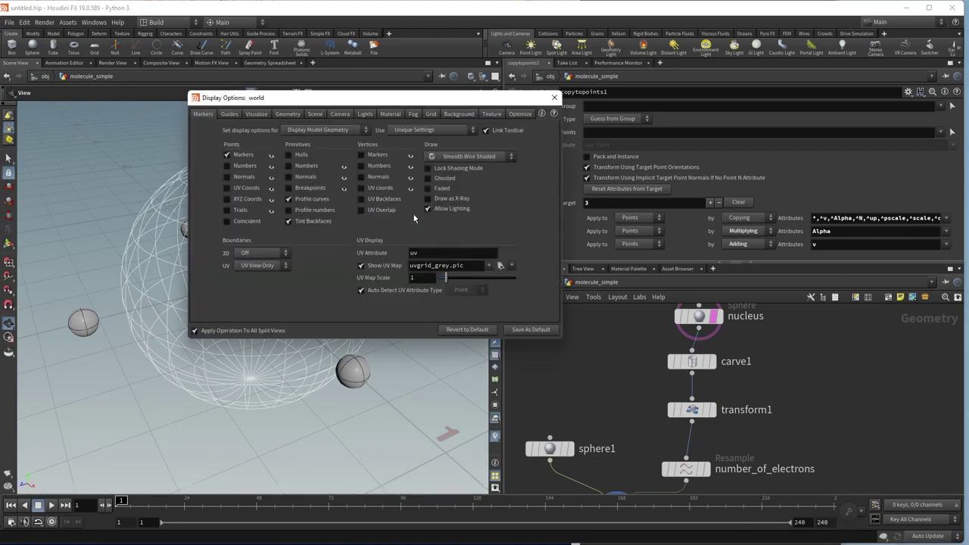
click(469, 115)
click(274, 131)
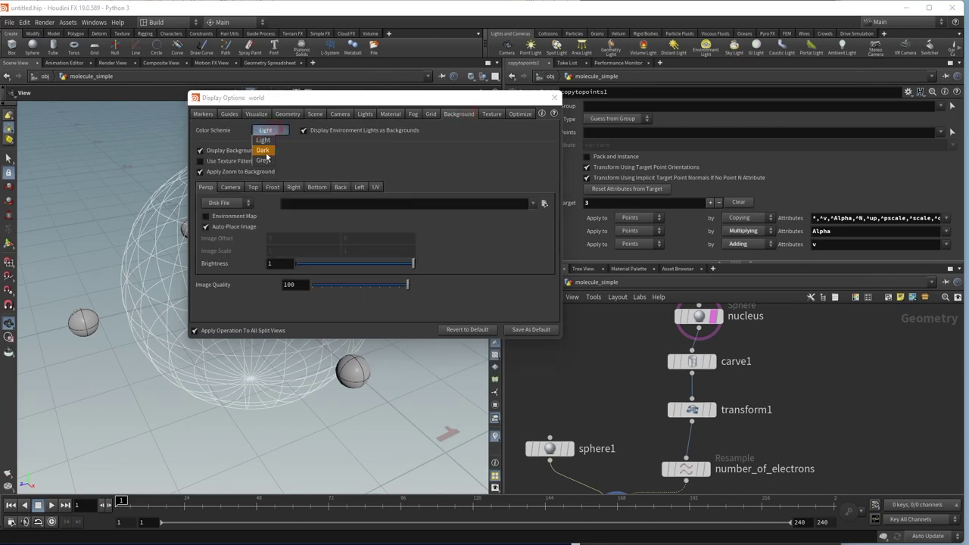
click(265, 151)
click(556, 98)
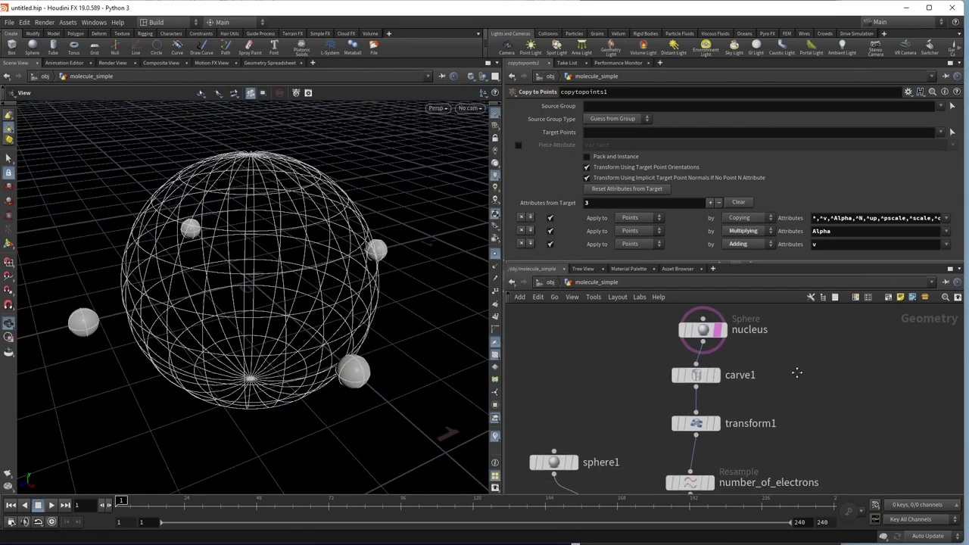
Step: Collapse the parameter pane to enlarge the network editor, and toggle the floating parameter dialog on and off
mouse_move(796, 372)
middle_down()
mouse_move(783, 343)
mouse_move(786, 358)
middle_up()
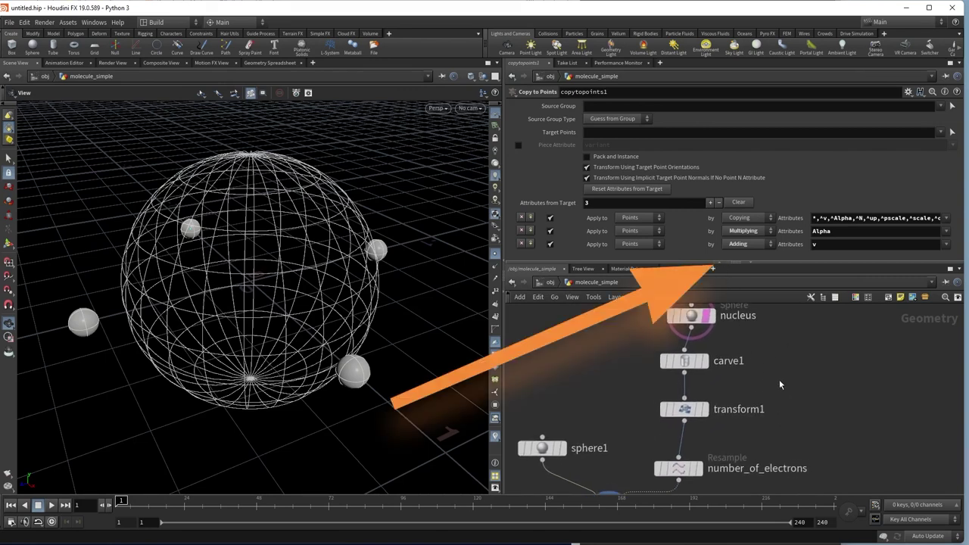
click(718, 260)
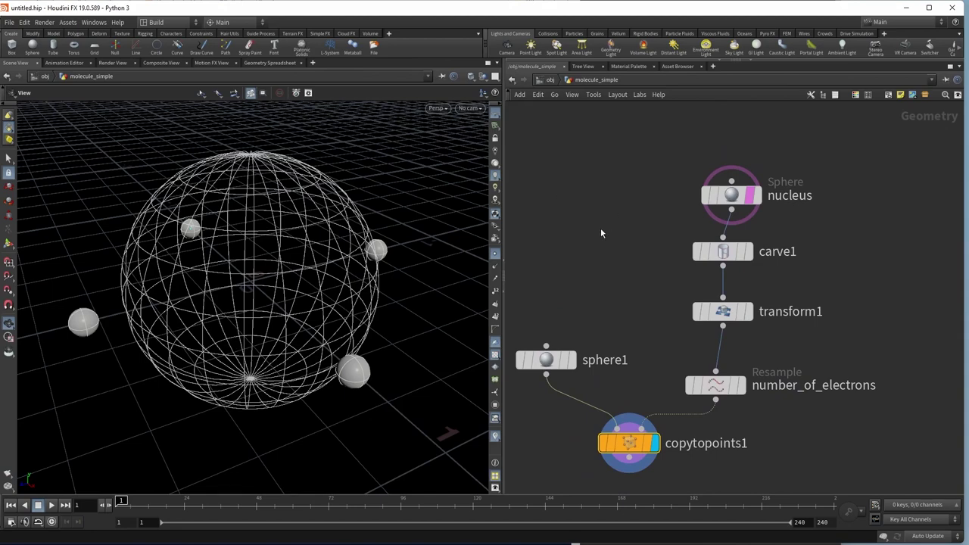
key(p)
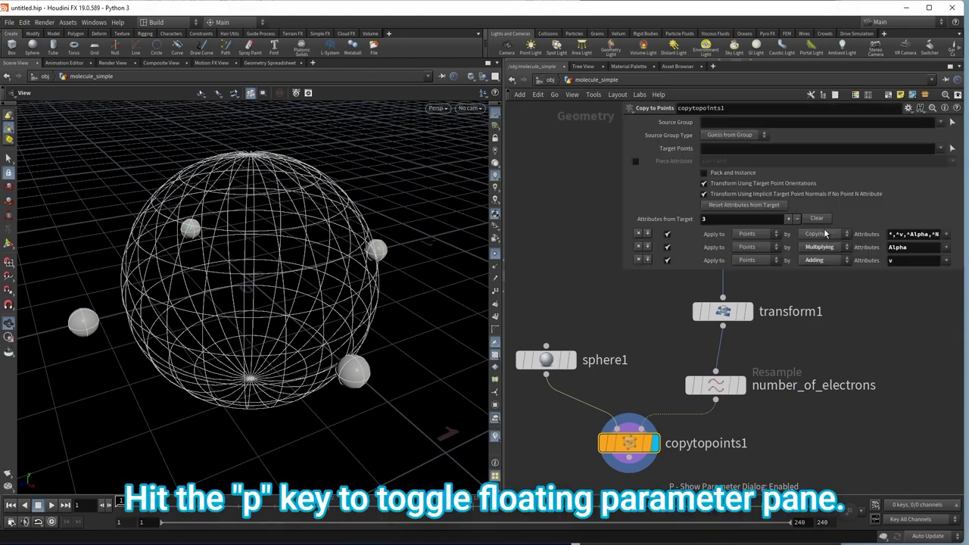
key(p)
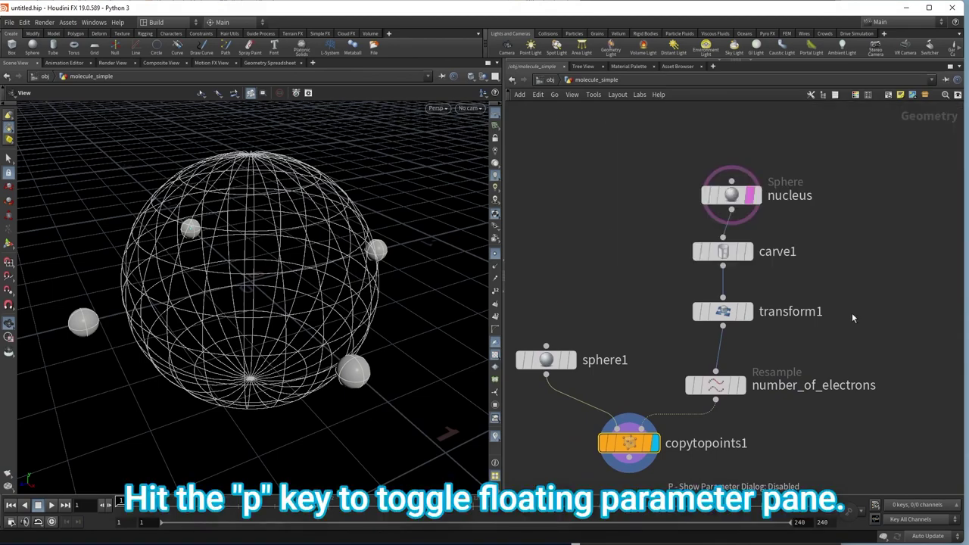
key(p)
key(p)
Step: Lay out all nodes automatically, and check the nucleus alone before displaying the Copy to Points result again
key(l)
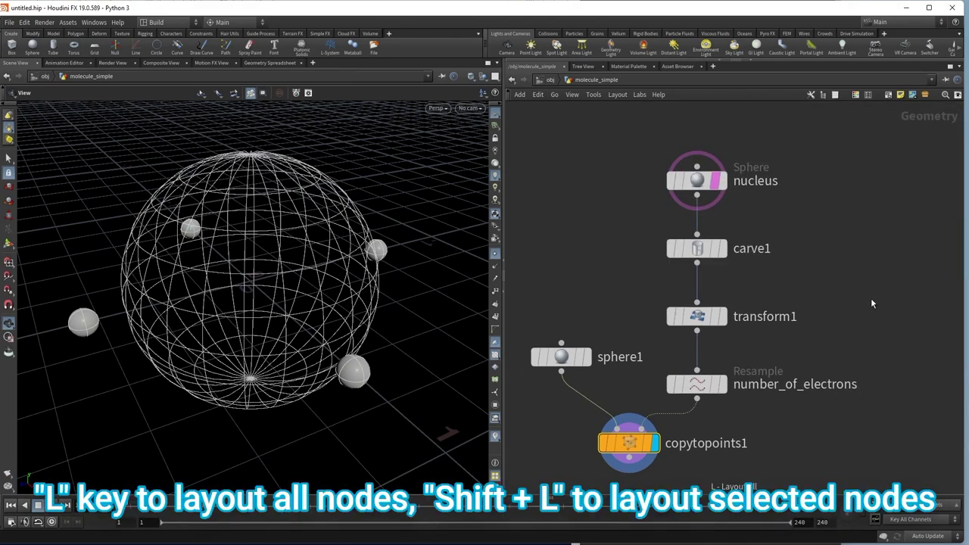
scroll(825, 262, down, 2)
click(709, 168)
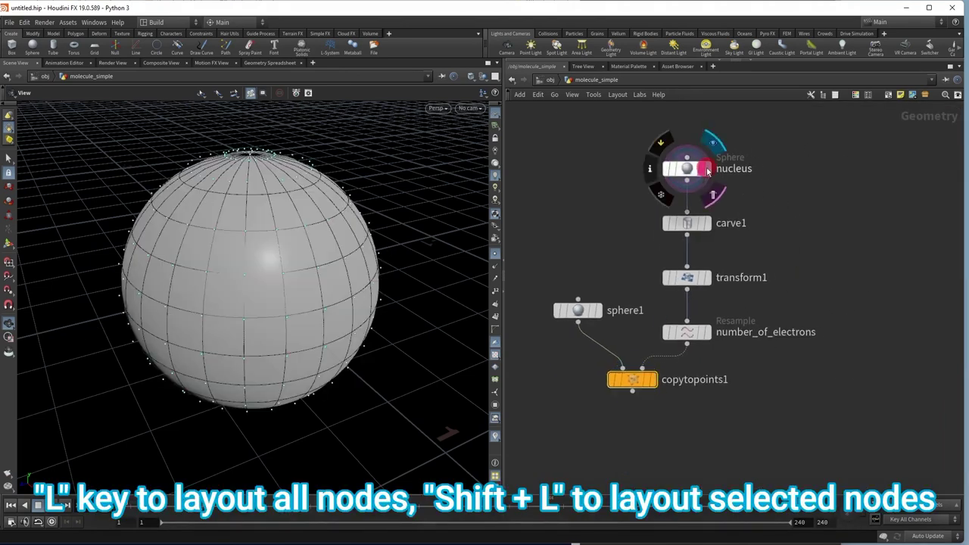
click(655, 379)
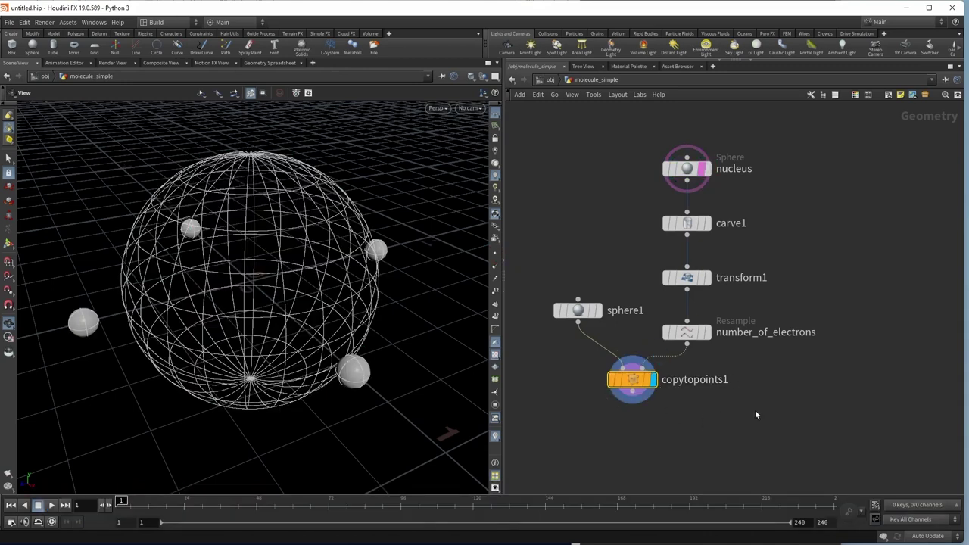
Step: Add a Convert node in the empty space below and beside the Copy to Points node
middle_drag(755, 412, 724, 398)
key(Tab)
text(convert)
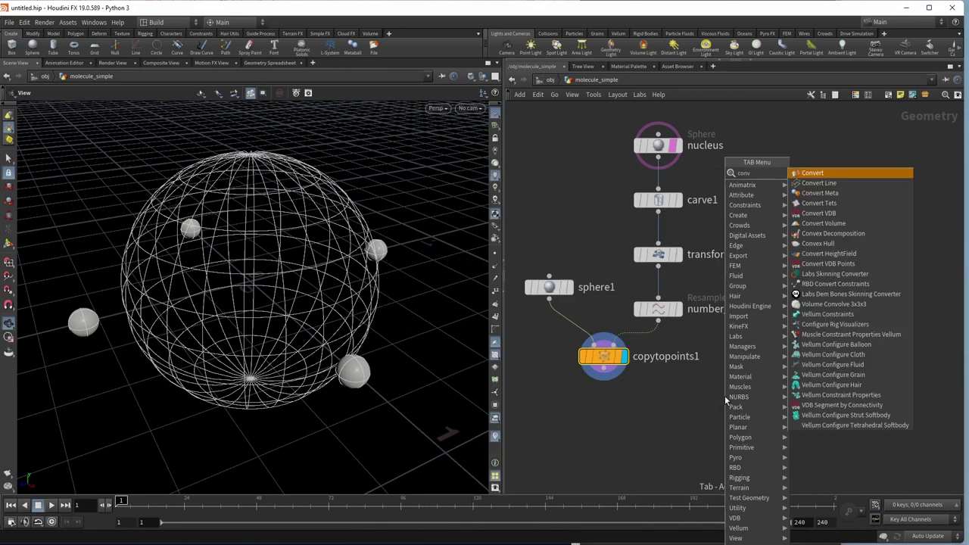
key(Return)
click(765, 383)
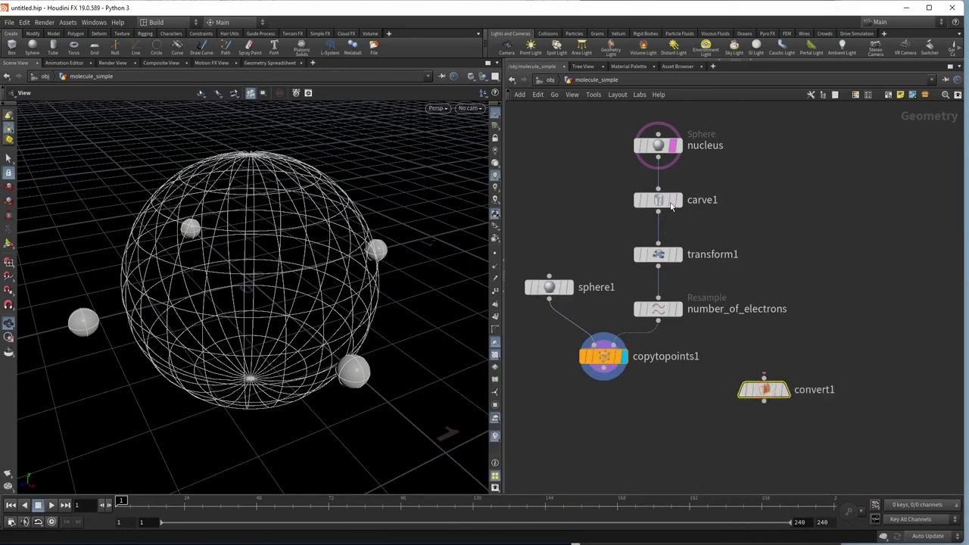
Step: Wire the Transform output into the Convert node, line it up with Copy to Points and display it
click(663, 216)
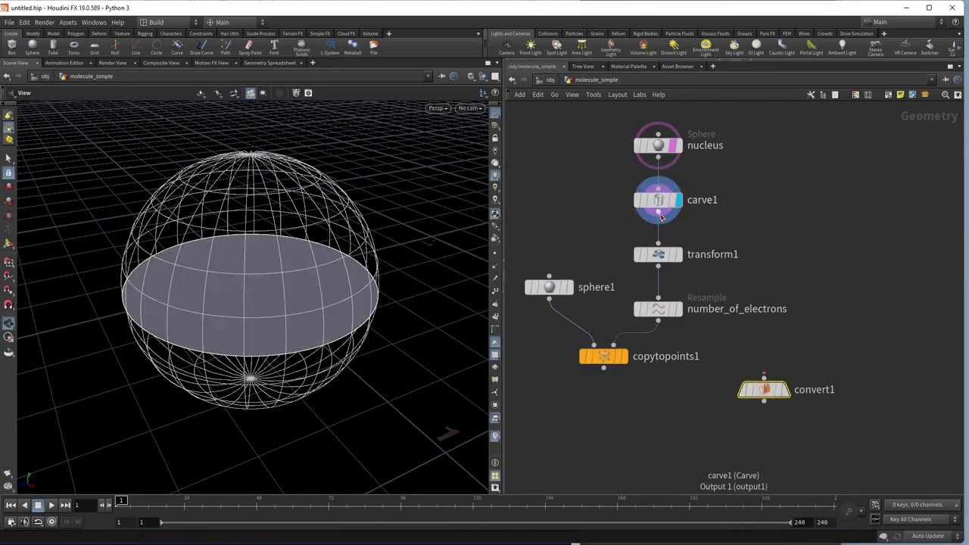
click(667, 271)
click(659, 268)
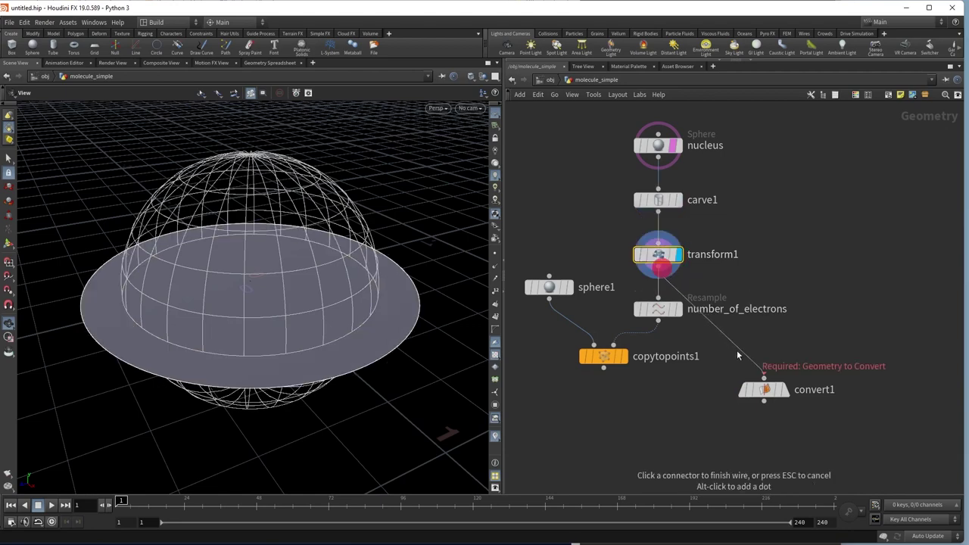
click(764, 376)
middle_drag(774, 402, 771, 341)
drag(772, 340, 784, 305)
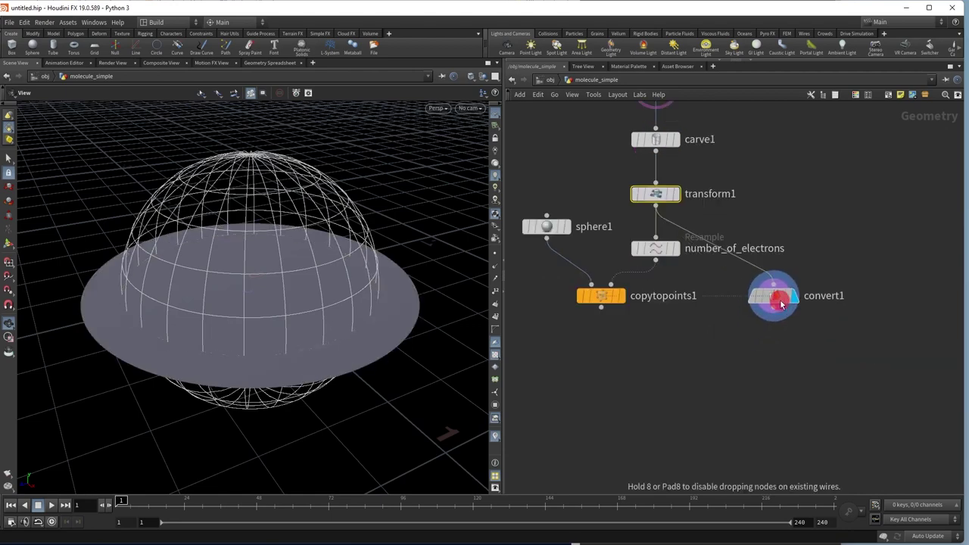
Step: Add a PolyWire node under the Convert node, wired to its output, and display the result
key(Tab)
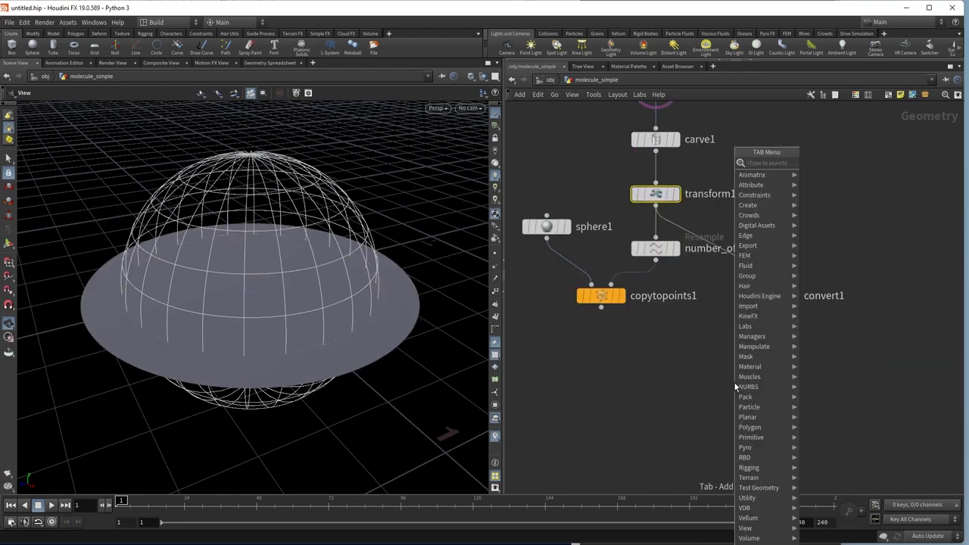
text(convert)
key(Return)
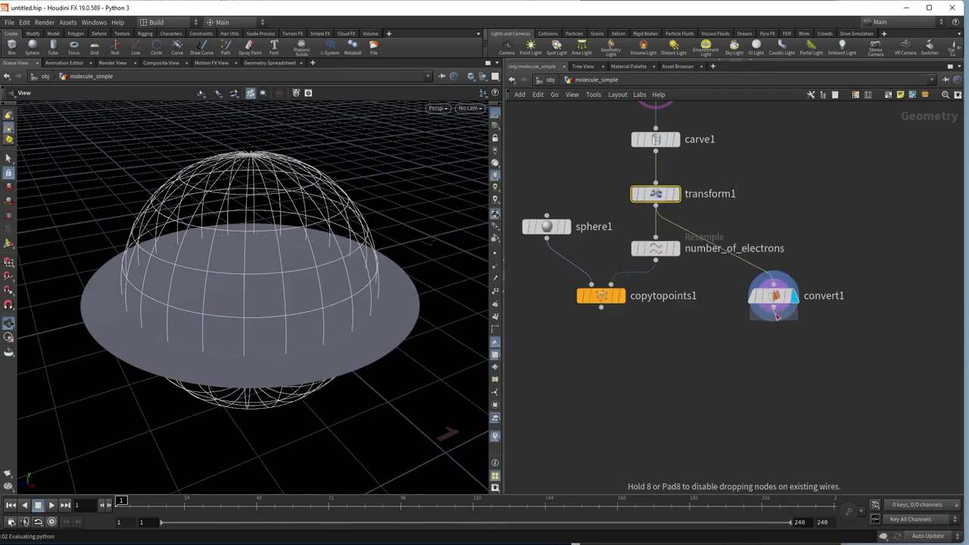
click(776, 318)
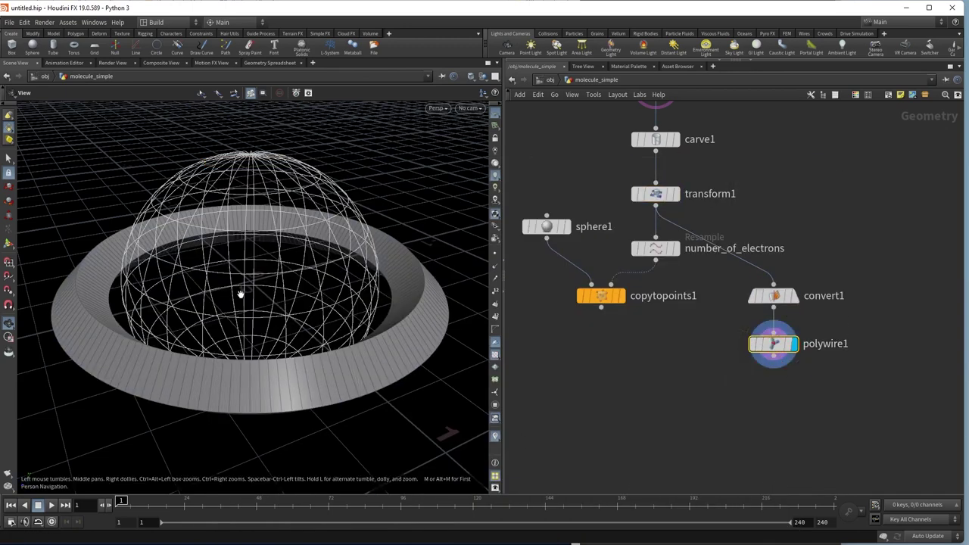
middle_drag(807, 446, 779, 443)
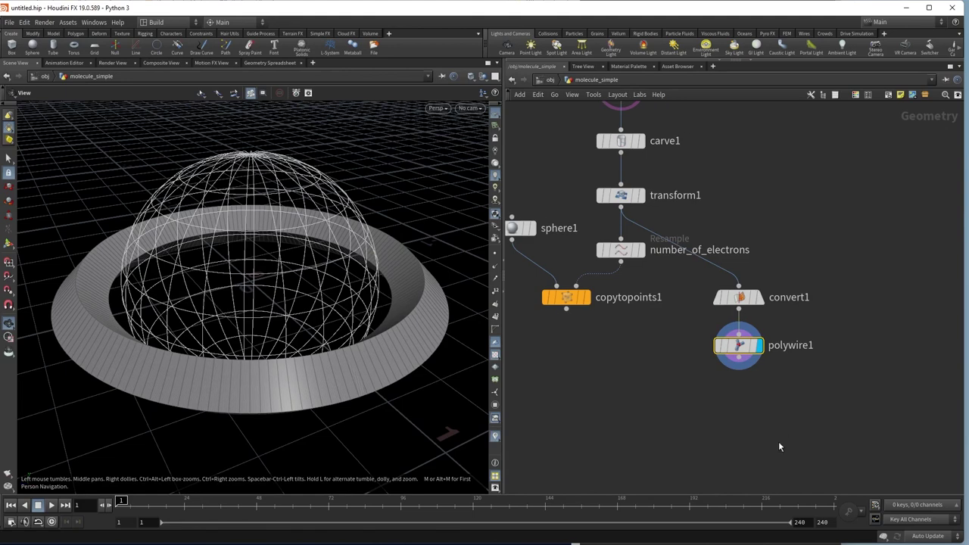
Step: Show the PolyWire parameters, set Divisions to 8, turn off Prevent Joint Buckling and set Wire Radius to 0.01
key(p)
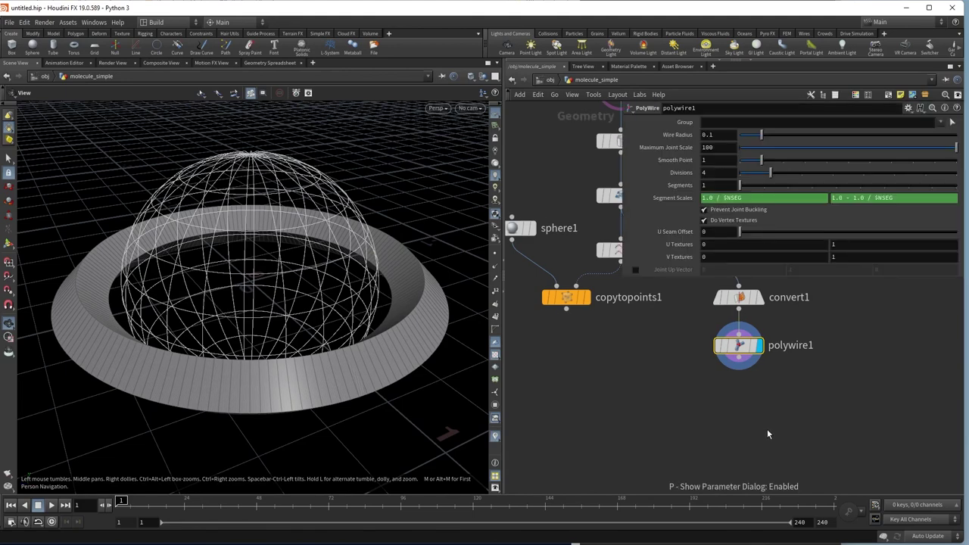
drag(773, 174, 899, 179)
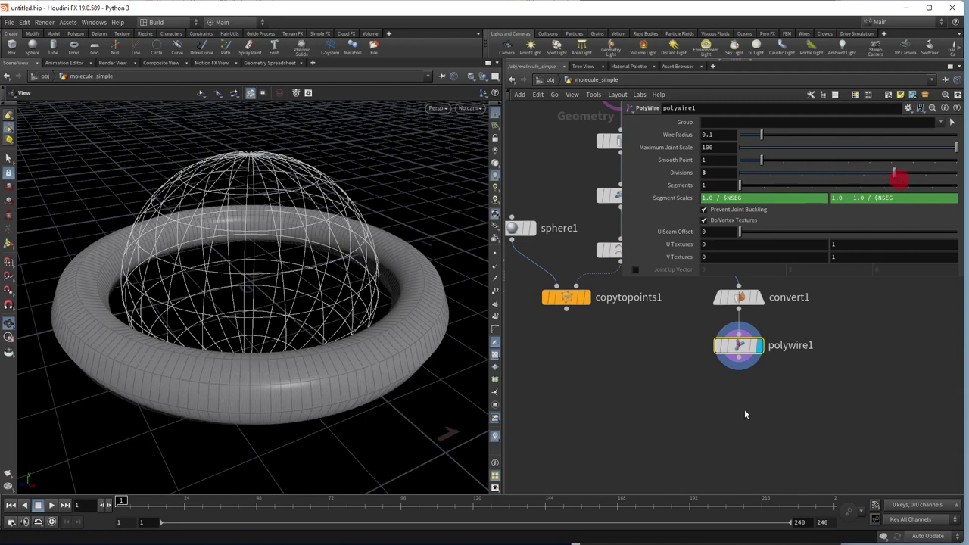
click(737, 211)
drag(762, 136, 743, 138)
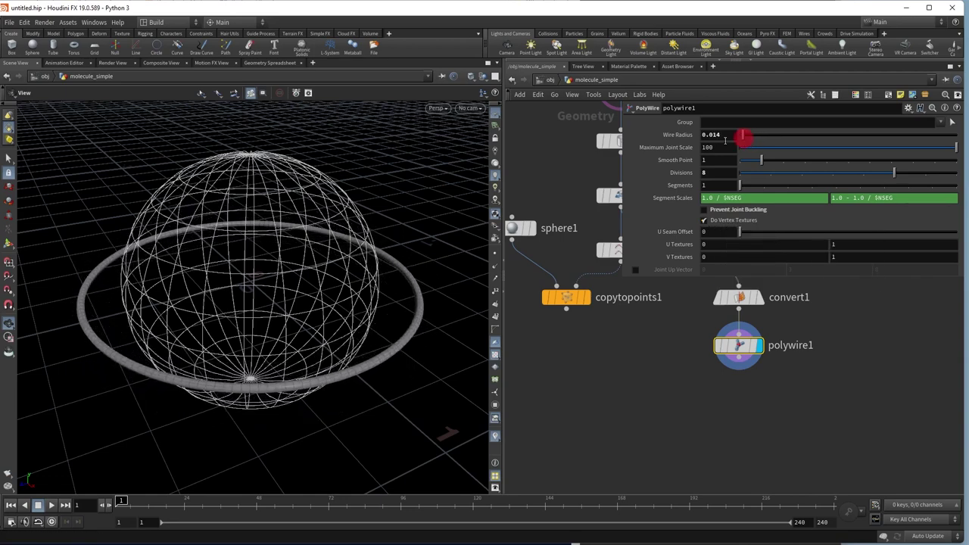
double_click(725, 136)
text(0.01)
key(Return)
Step: Rename the PolyWire node make_orbit
mouse_move(872, 281)
middle_down()
mouse_move(857, 325)
mouse_move(881, 298)
middle_up()
double_click(818, 358)
text(m)
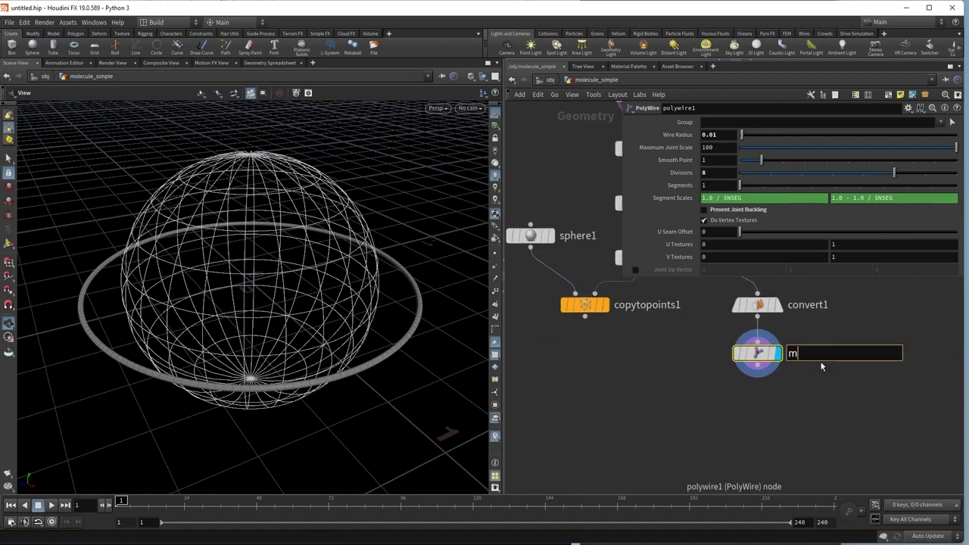
text(ake_orbit)
key(Return)
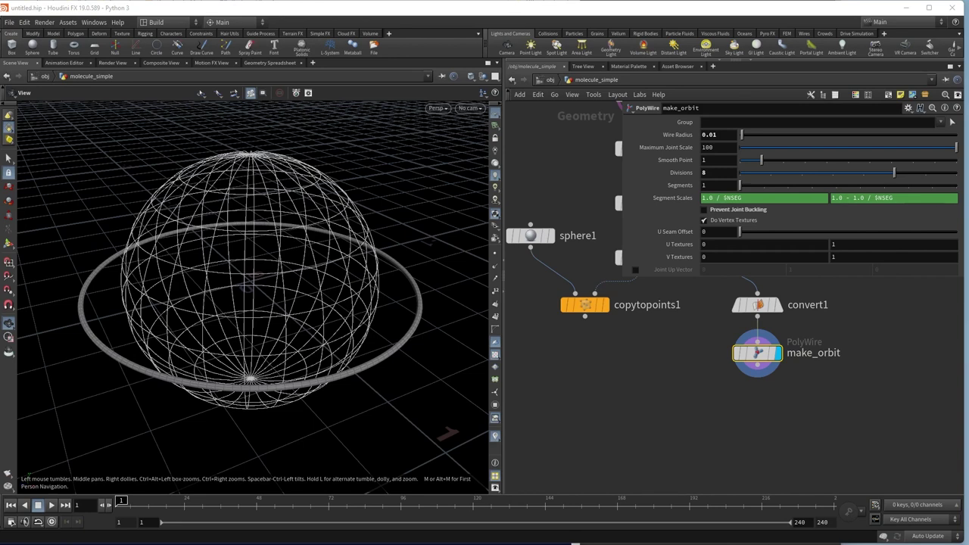
Step: Rename the PolyWire node wire_0
double_click(818, 353)
text(wire_0)
key(Return)
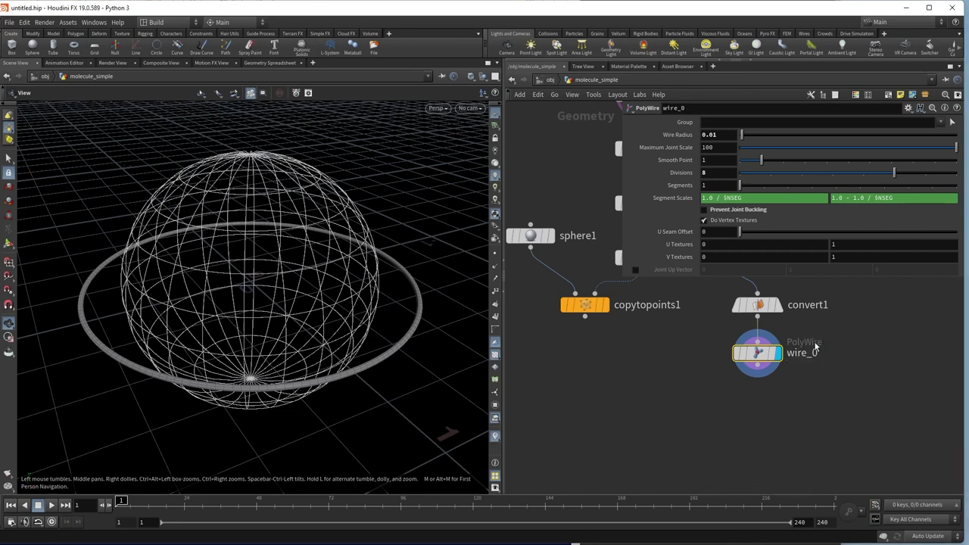
Step: Rename the Convert node c_0 and display the result of the PolyWire node
double_click(810, 307)
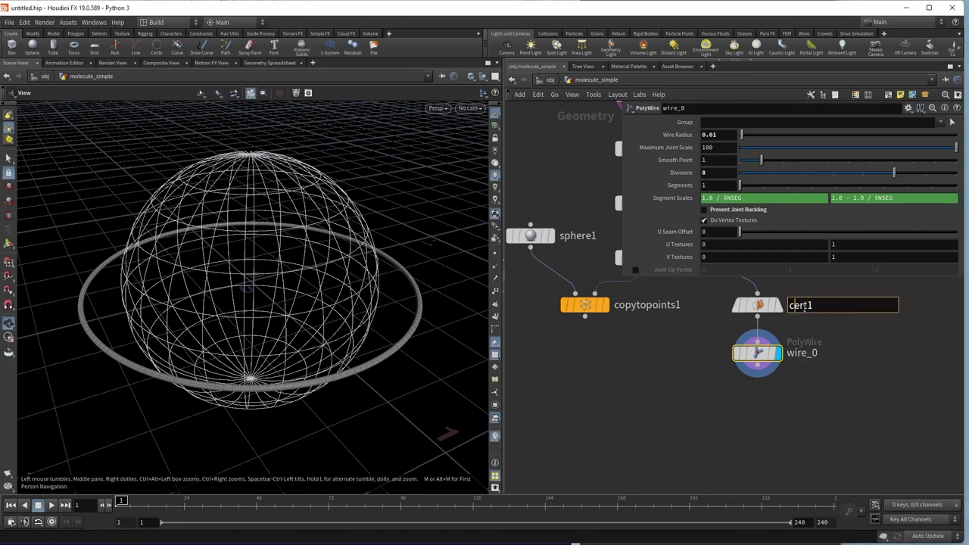
click(827, 297)
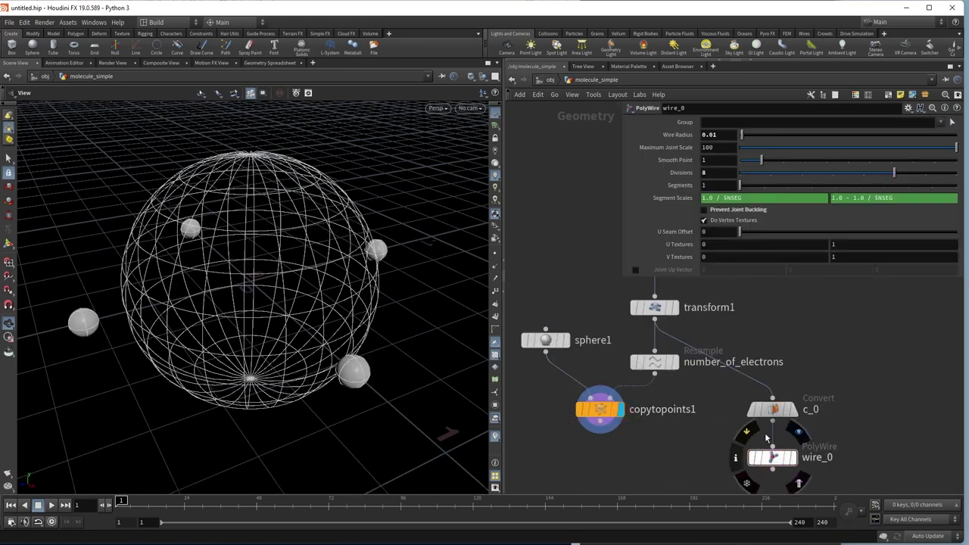
click(795, 458)
middle_drag(632, 470, 618, 418)
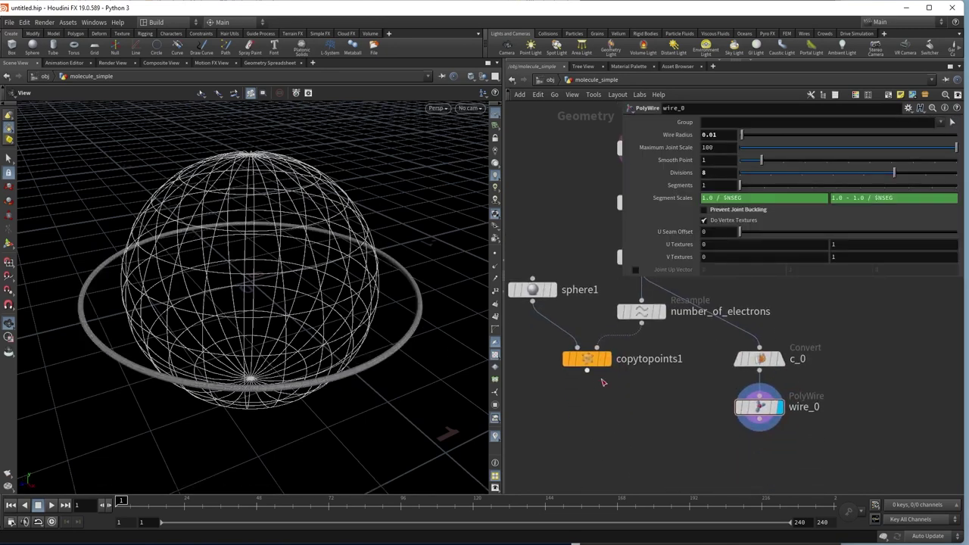
click(587, 371)
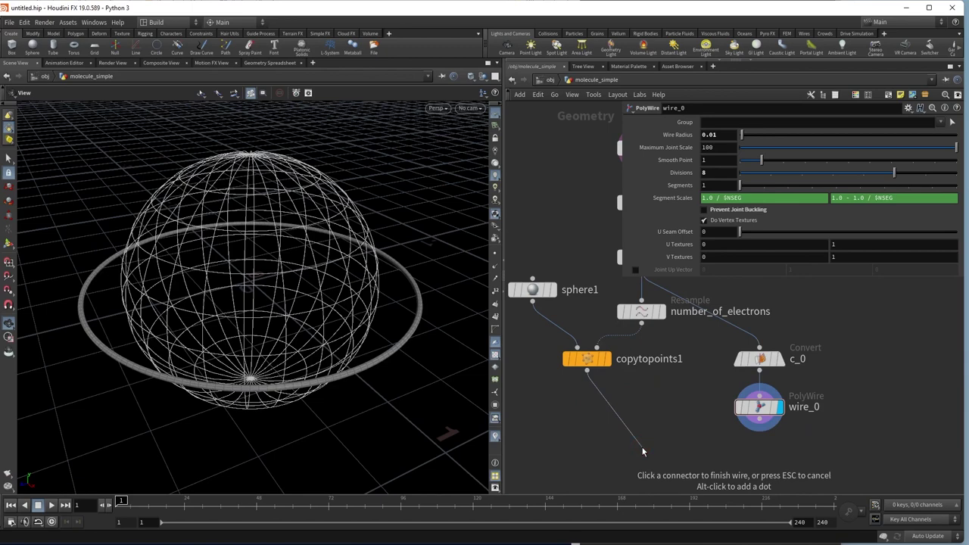
click(642, 452)
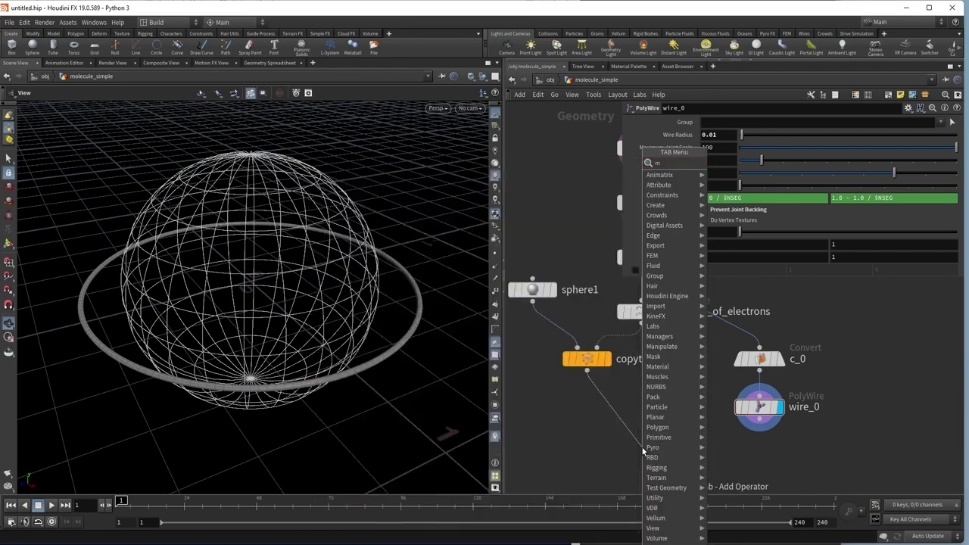
key(Escape)
Step: Add a Merge node below the two branches and wire the Copy to Points and wire_0 outputs into it
key(Tab)
text(merge)
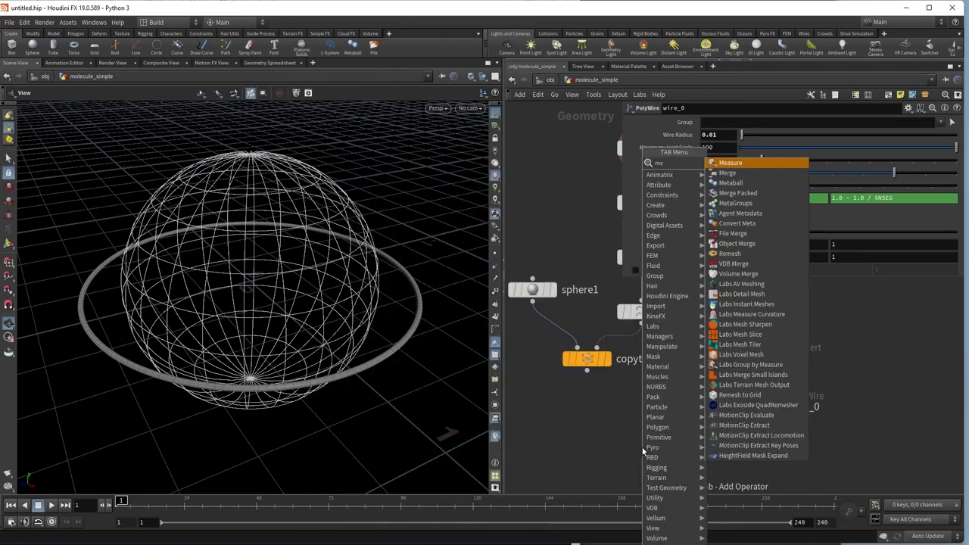
key(Return)
drag(588, 371, 642, 438)
drag(642, 438, 759, 429)
Step: Display the Merge result and turn off the template display of the nucleus sphere
click(663, 448)
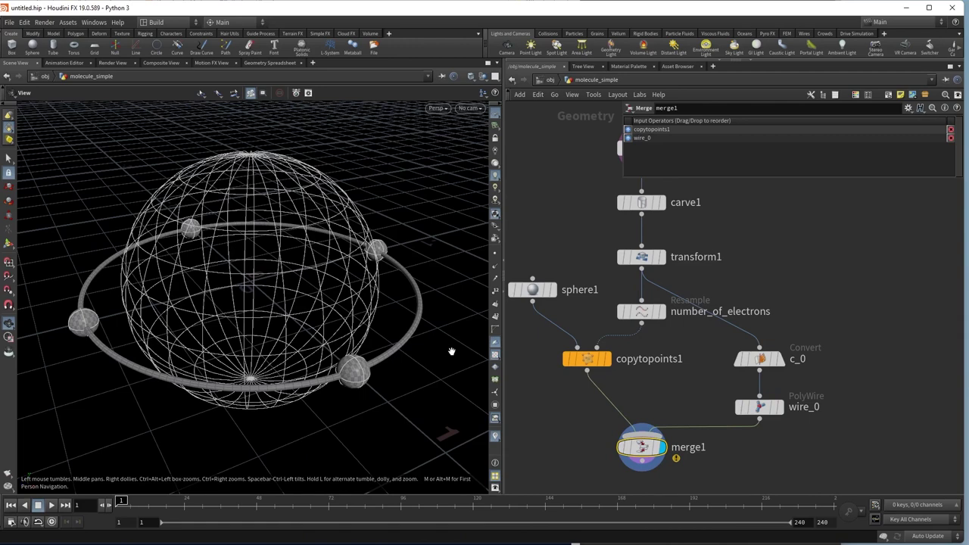
scroll(720, 225, down, 1)
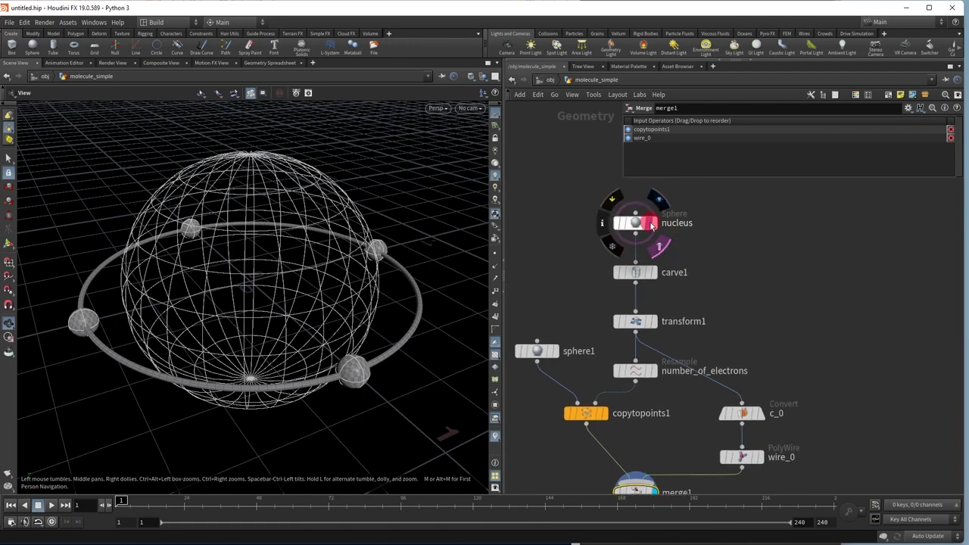
click(651, 224)
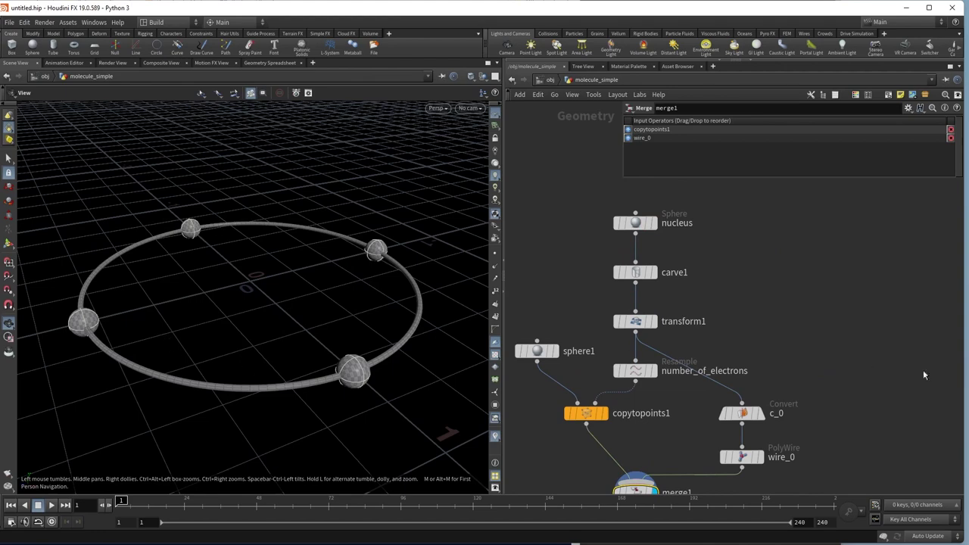
Step: Add a second Merge node, wire the nucleus and the first Merge's output into it, and display the combined result
middle_drag(888, 374, 863, 315)
key(Tab)
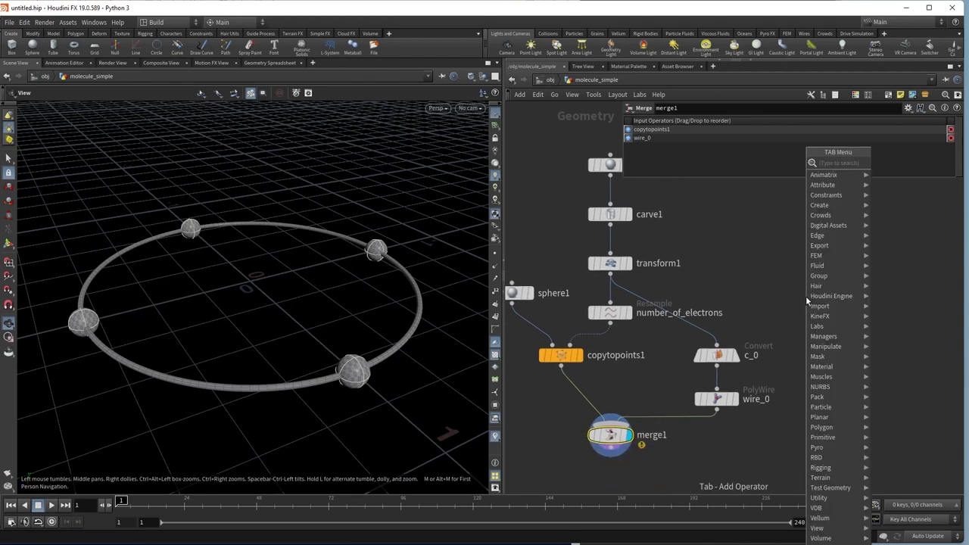
text(me)
key(Down)
key(Return)
click(784, 459)
click(792, 437)
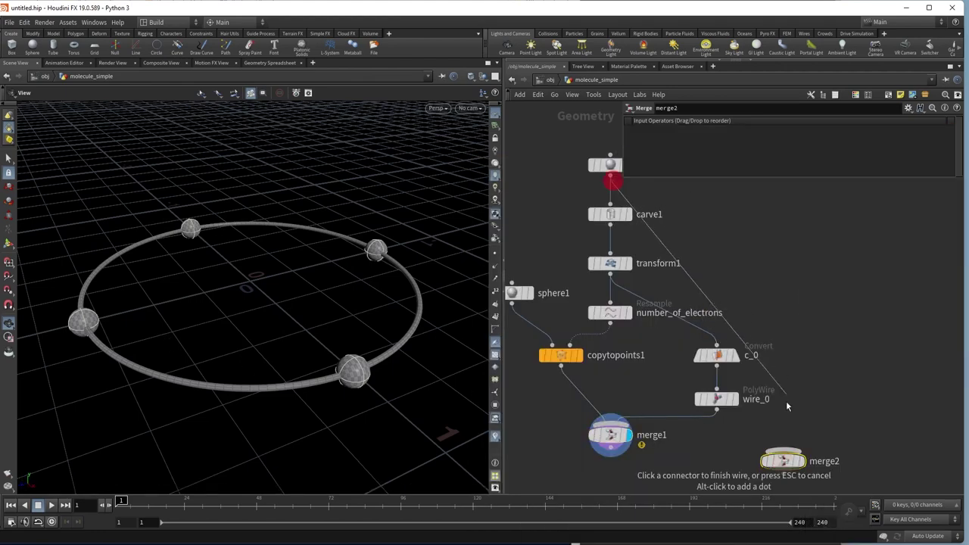
click(611, 447)
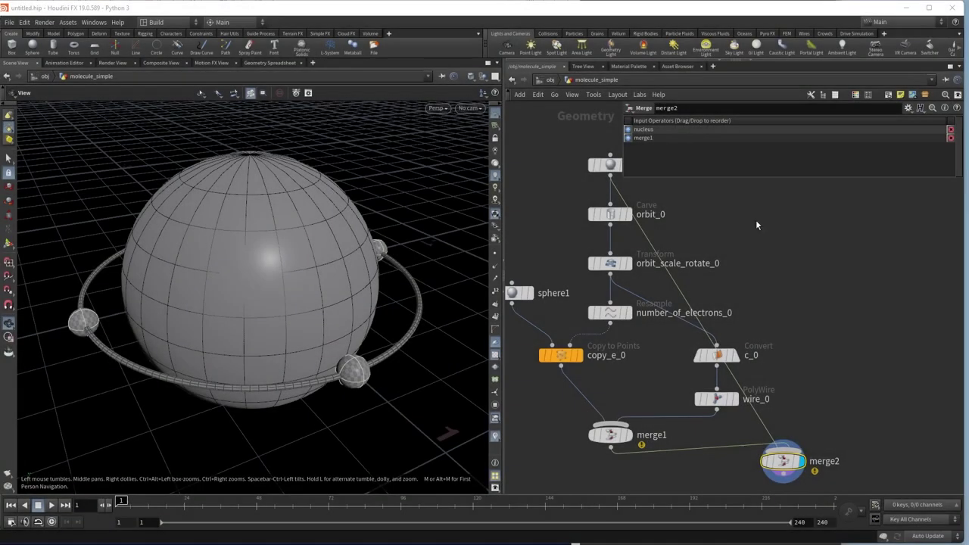
Step: Add a Color node and insert it on the wire between the Copy to Points node and the first Merge
scroll(780, 284, down, 2)
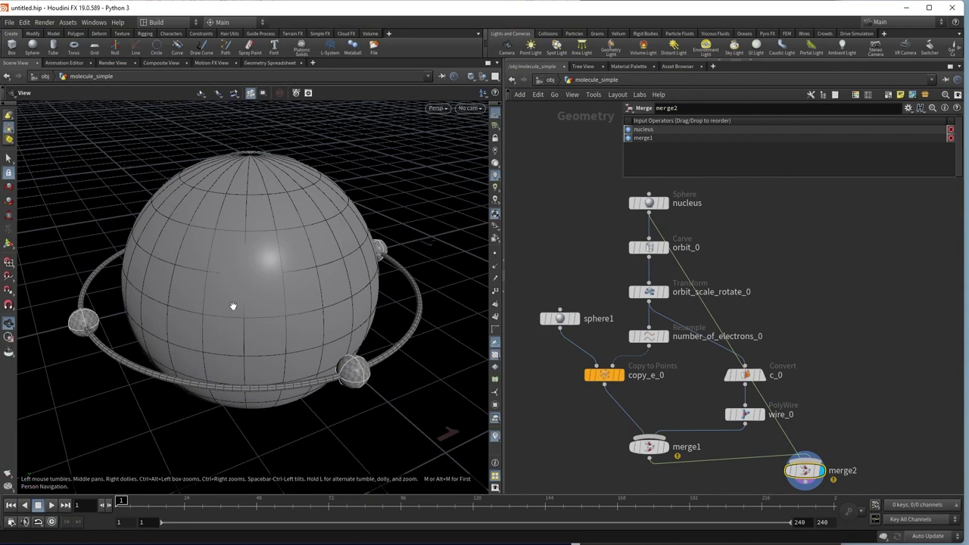
key(Tab)
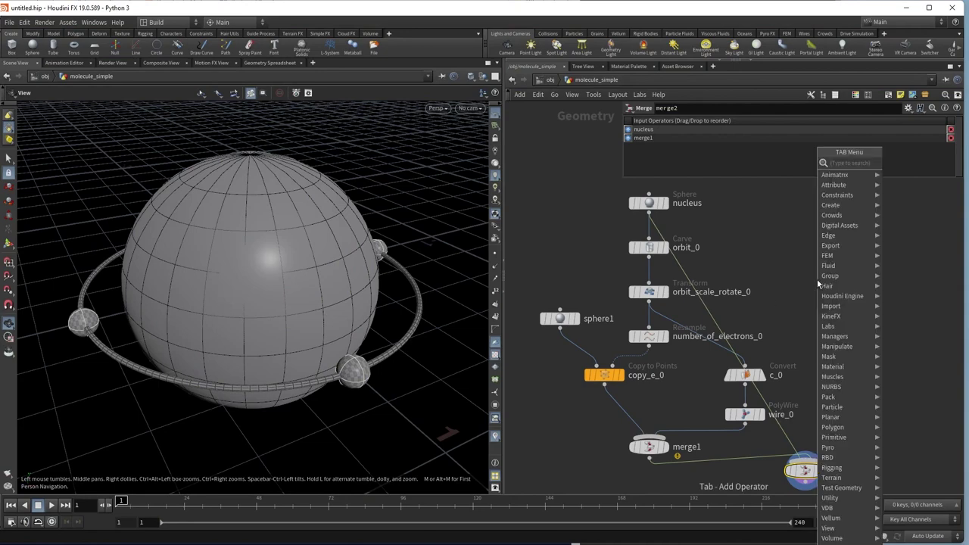
text(color)
key(Return)
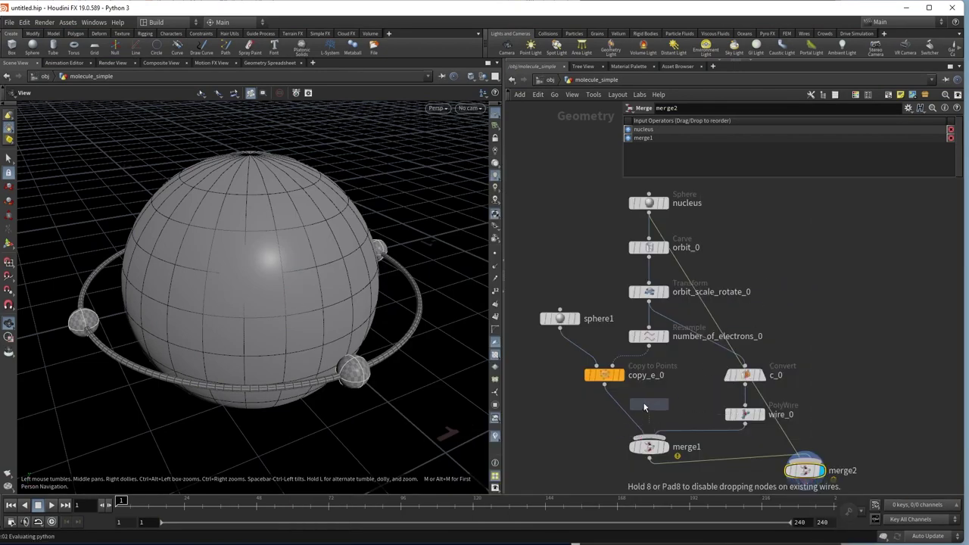
click(818, 287)
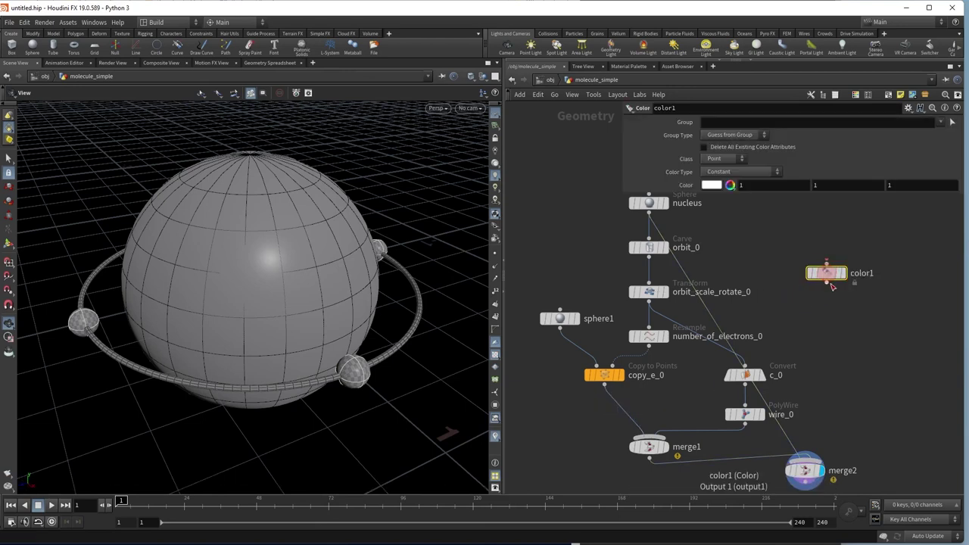
drag(818, 288, 612, 419)
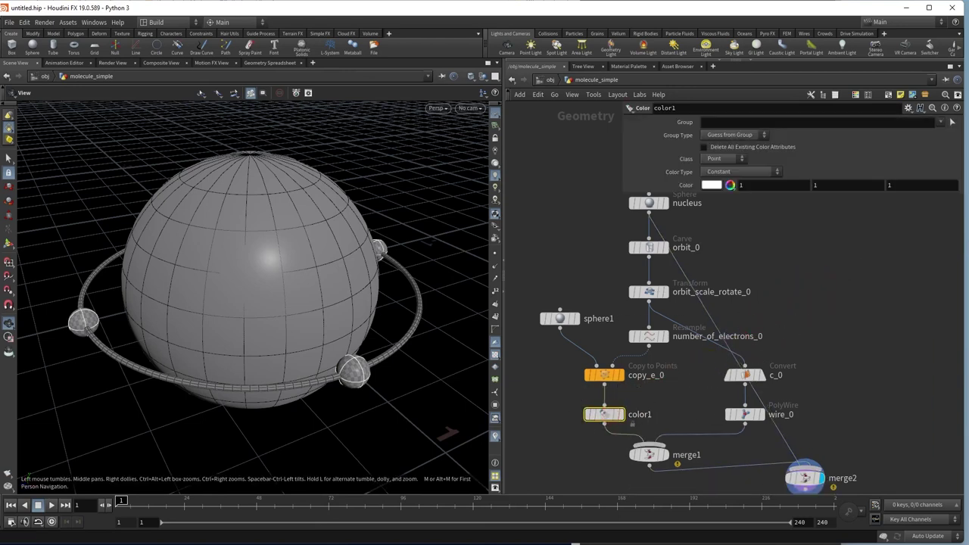
Step: Set the electrons' Color node to red by entering 0 for green and blue, and check the color in the Color Editor
click(868, 184)
text(0)
key(Tab)
text(0)
click(895, 258)
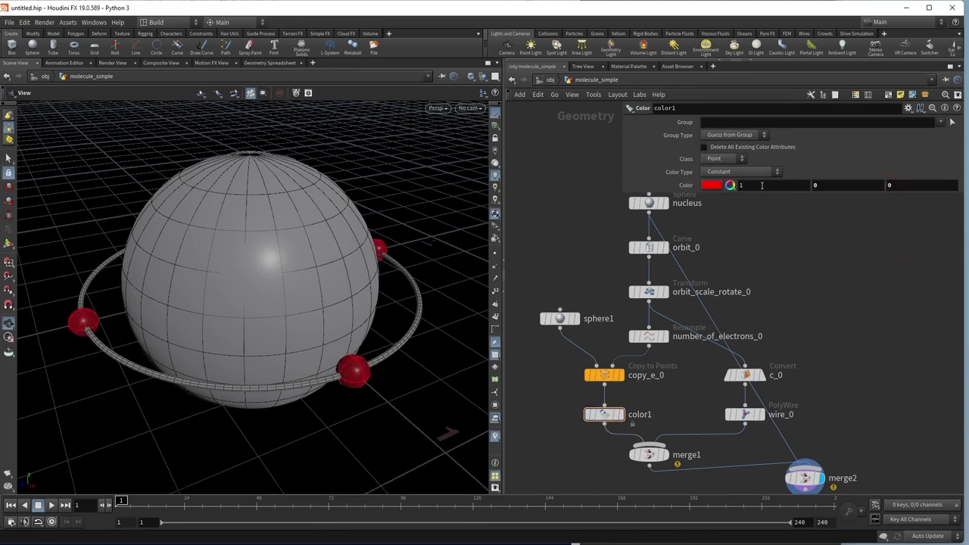
click(730, 184)
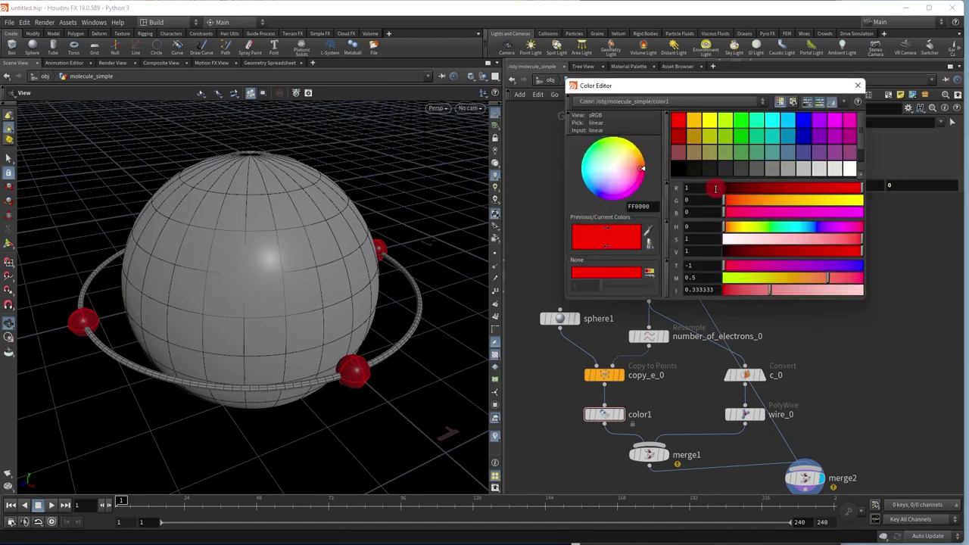
click(858, 85)
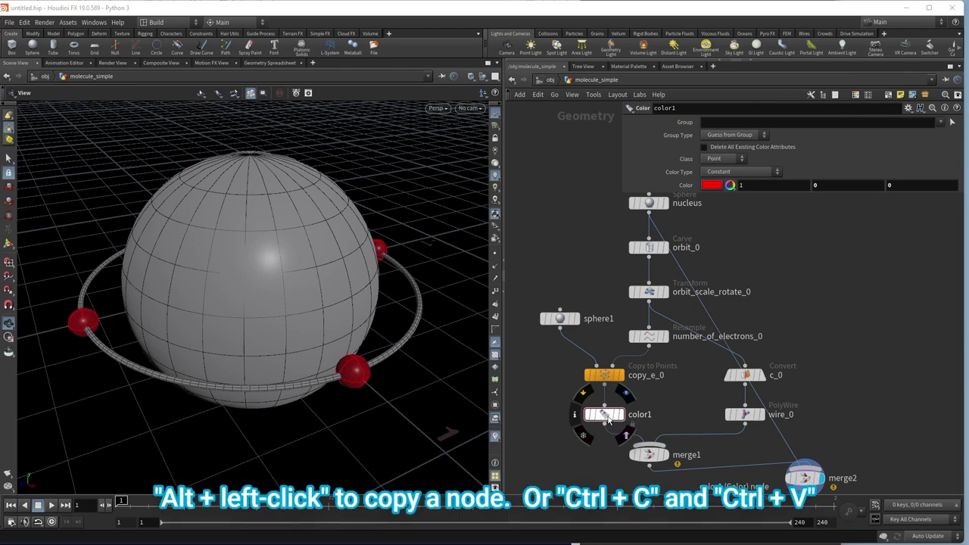
Step: Duplicate the color1 node onto the connection between wire_0 and merge1, and set the copy's color to blue (0, 0, 1)
alt+drag(608, 418, 707, 461)
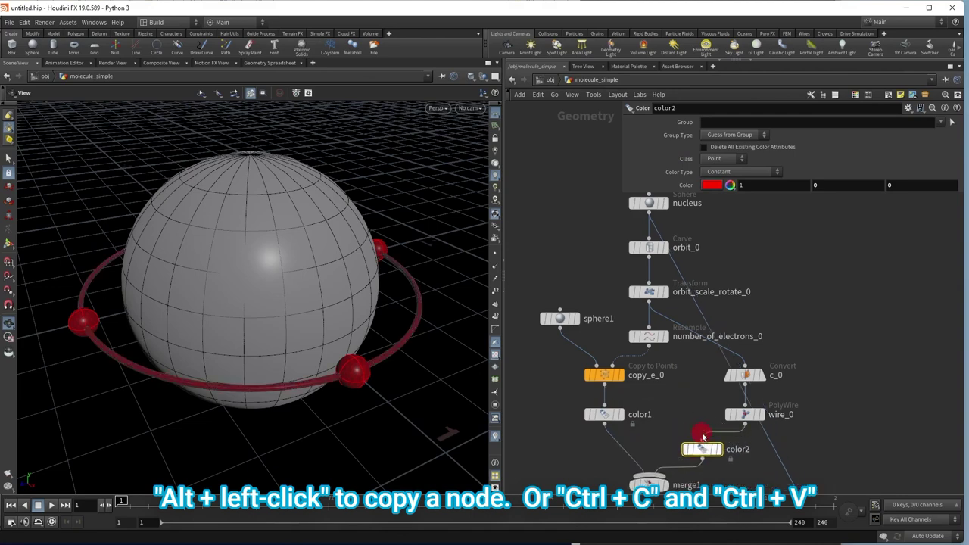
click(711, 188)
click(803, 124)
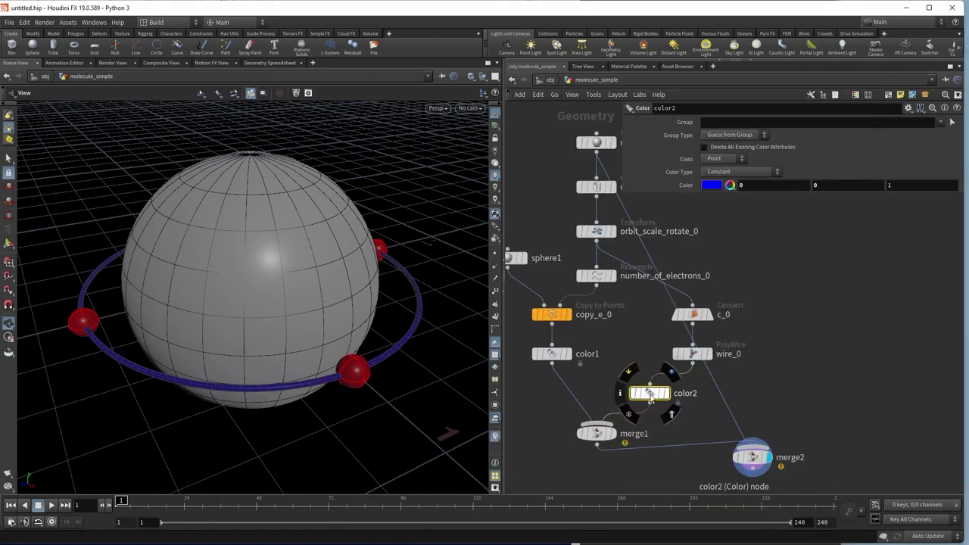
Step: Duplicate the color2 node onto the connection from nucleus to merge2, and set the copy's color to green (0, 1, 0)
alt+drag(652, 394, 749, 269)
middle_drag(793, 288, 777, 347)
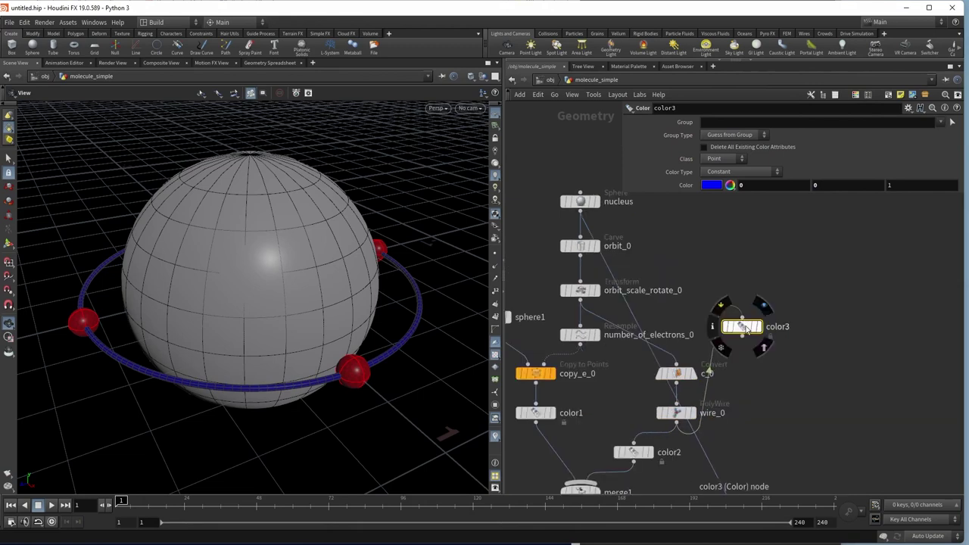
mouse_move(746, 324)
mouse_down()
mouse_move(632, 322)
mouse_move(751, 277)
mouse_move(739, 276)
mouse_move(746, 335)
mouse_up()
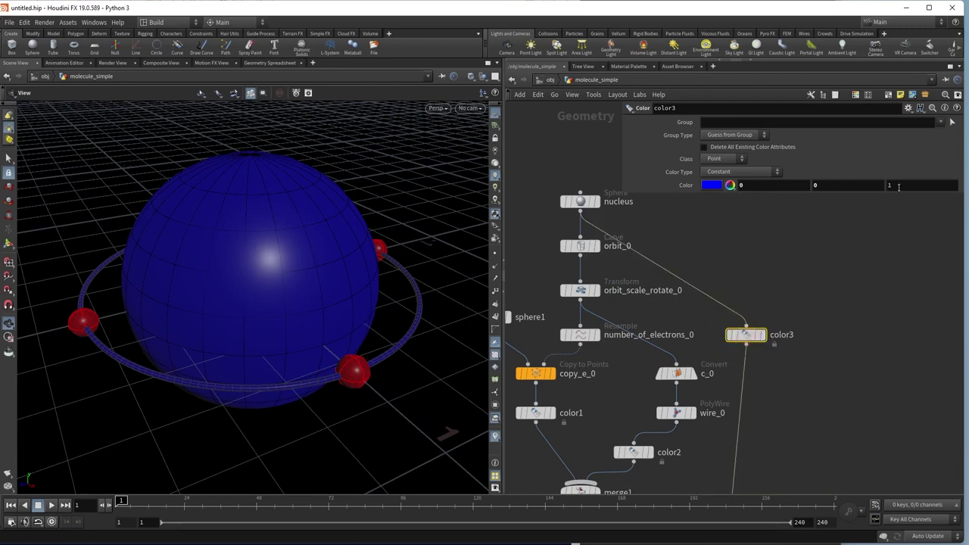
click(841, 186)
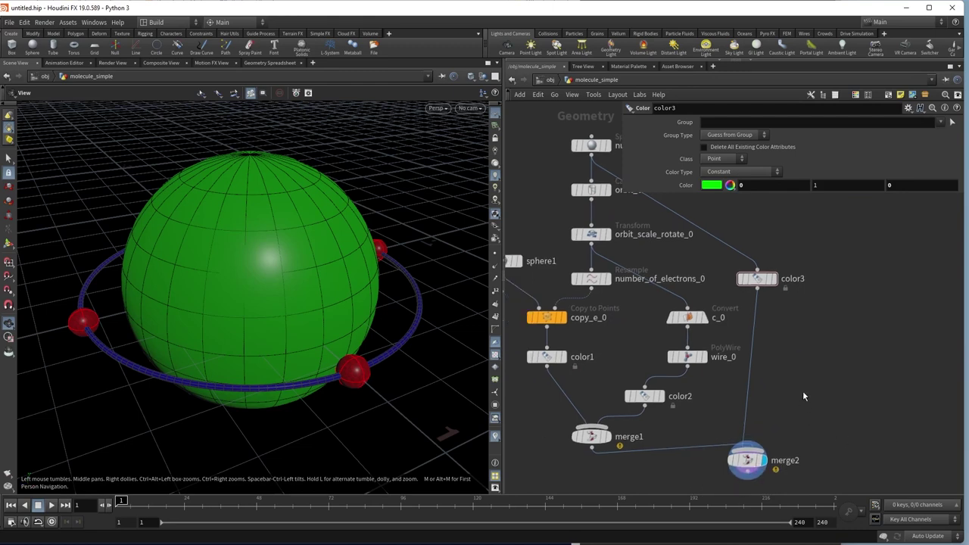
Step: Reorder the inputs of merge2 so that merge1 comes first and color3 second
click(746, 464)
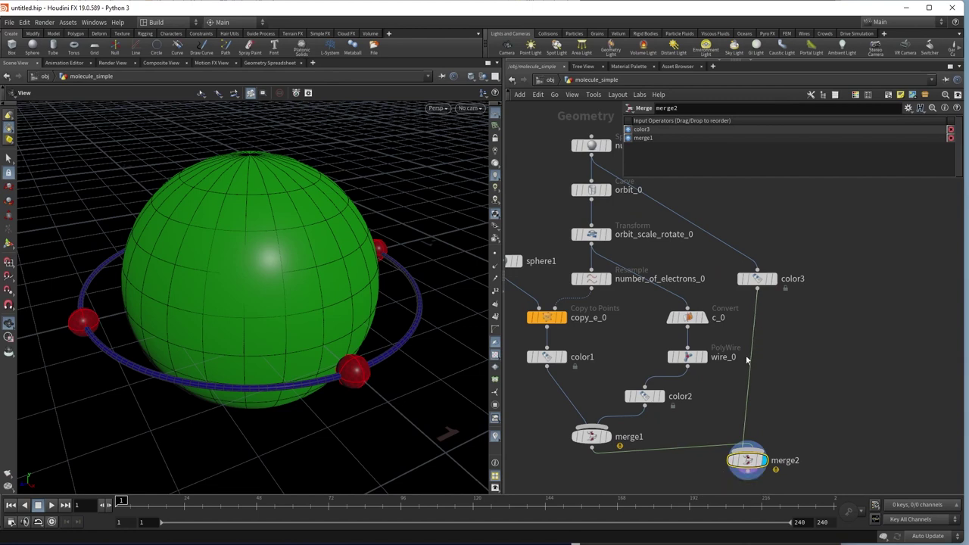
mouse_move(751, 469)
drag(627, 139, 627, 135)
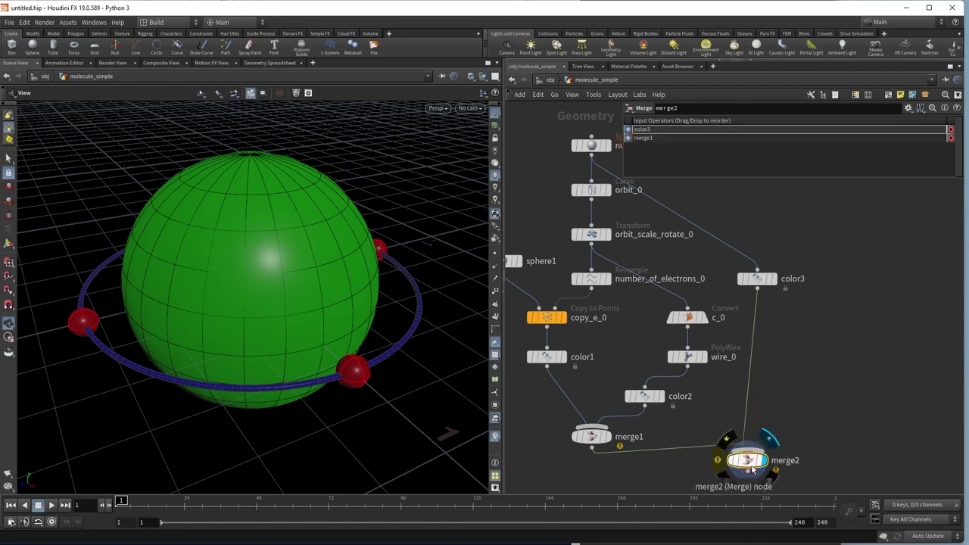
key(shift+r)
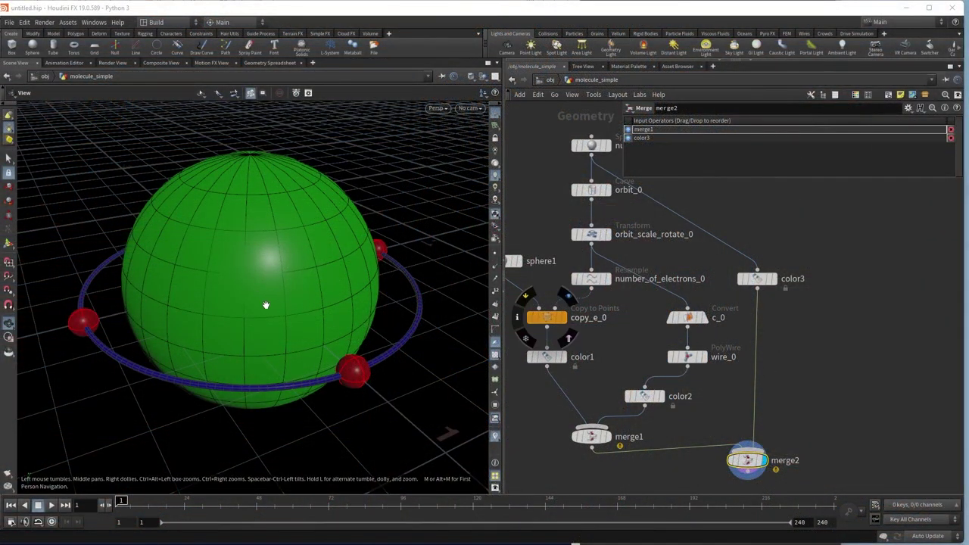
Step: Examine the nucleus sphere's node information, including its point, primitive and NURBS surface data
scroll(780, 244, up, 5)
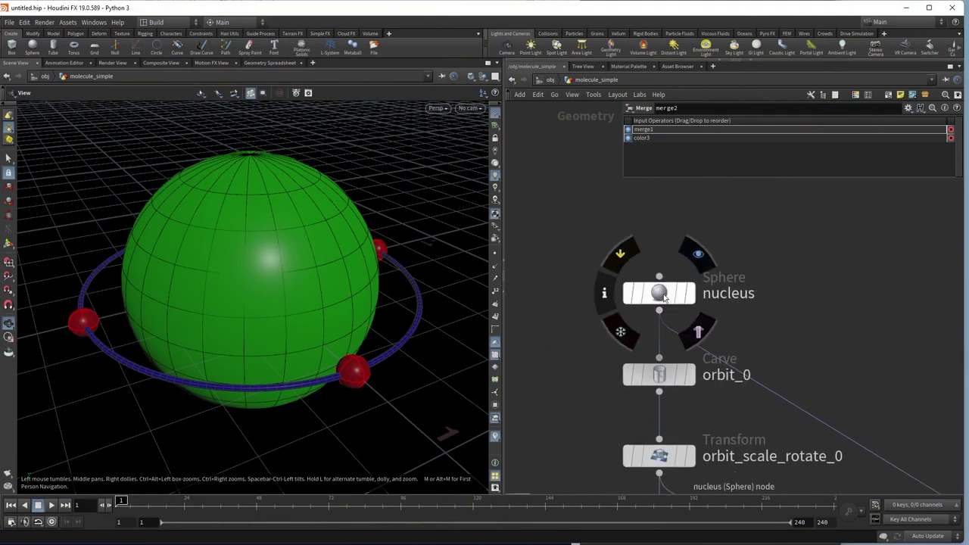
middle_click(663, 296)
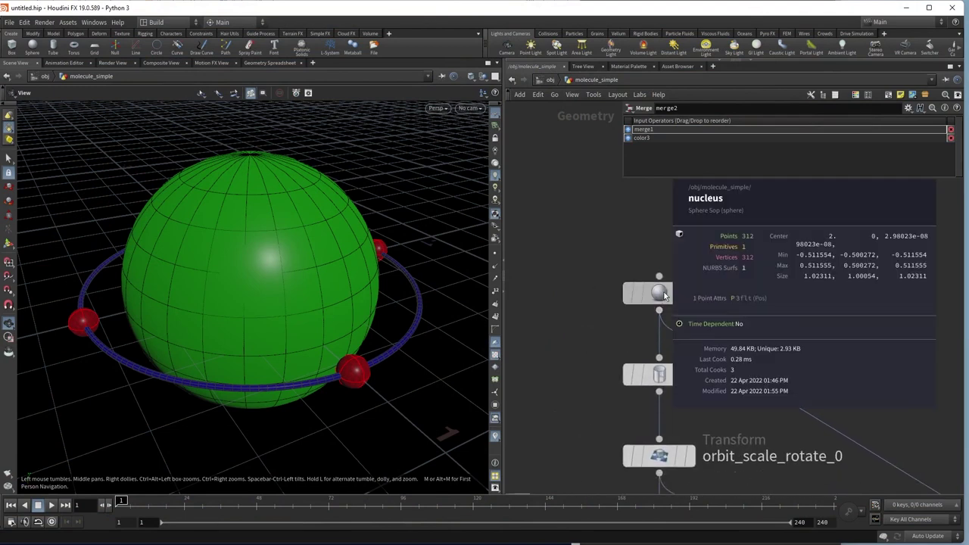
click(664, 296)
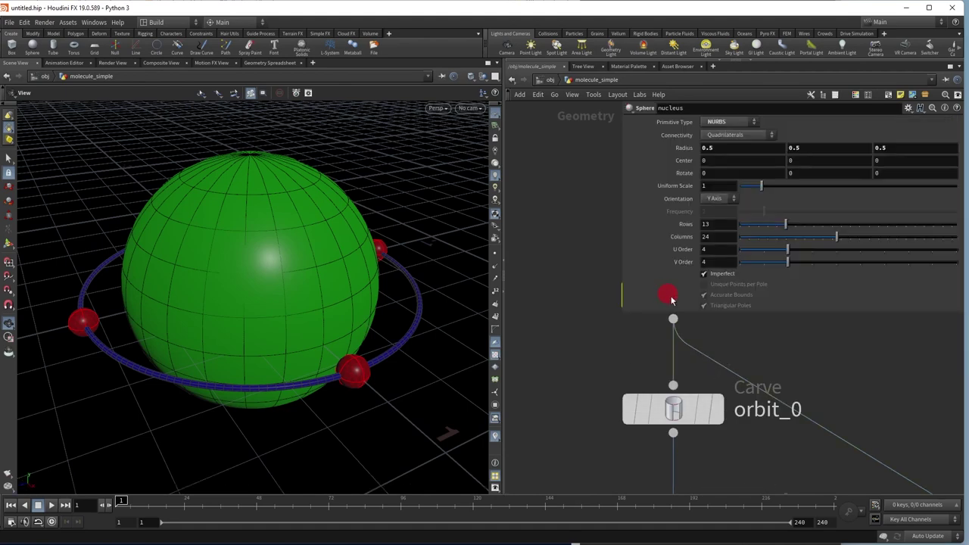
mouse_move(631, 346)
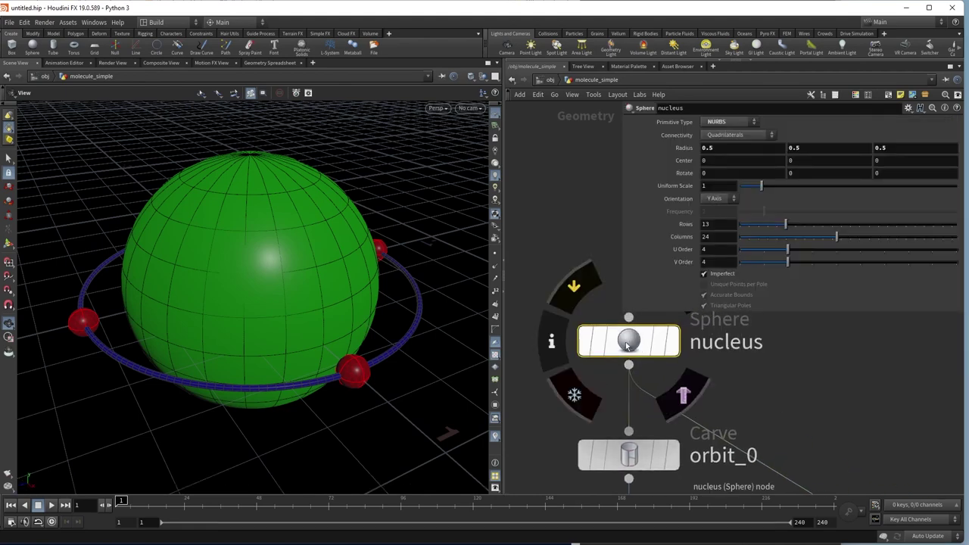
click(559, 347)
drag(743, 190, 437, 145)
click(525, 145)
middle_click(635, 346)
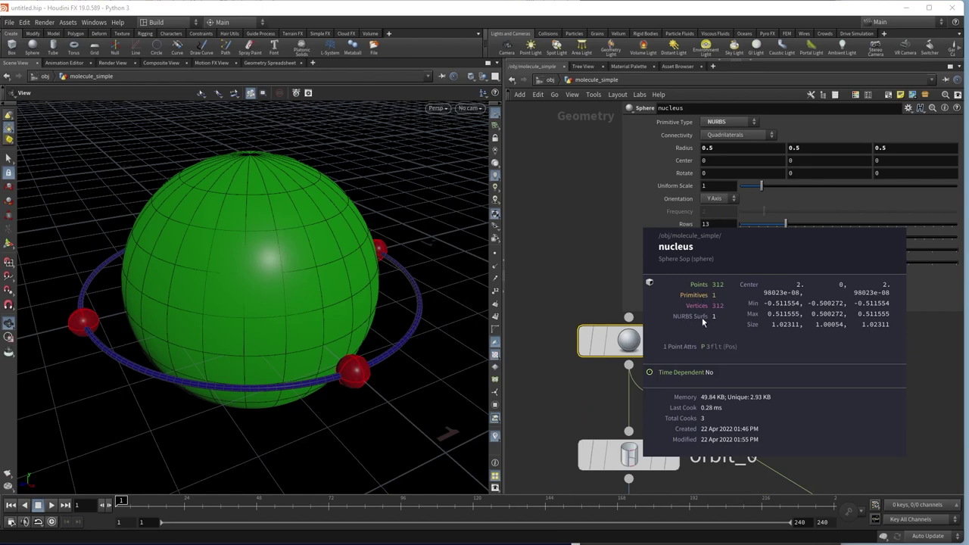
middle_click(624, 346)
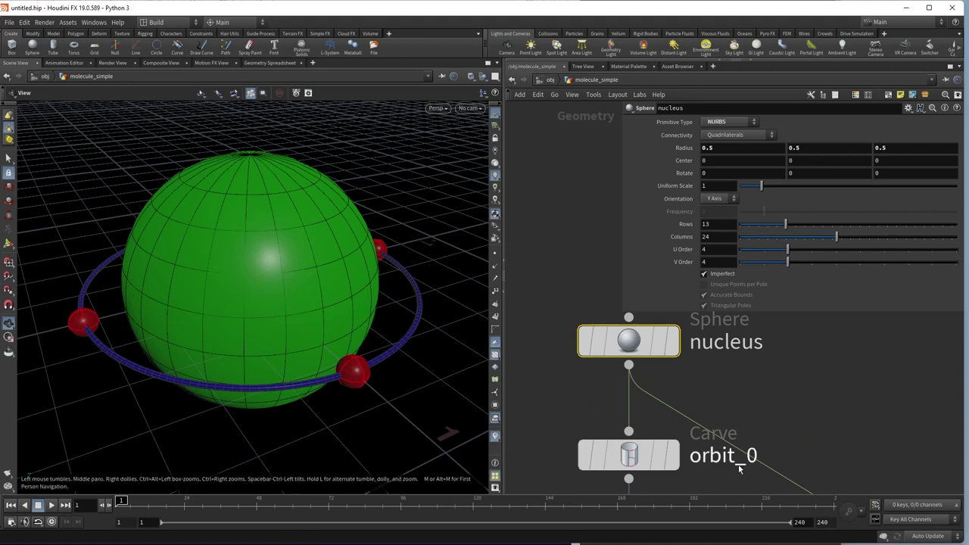
Step: Compare the geometry information of the wire_0, c_0 and orbit_scale_rotate_0 nodes along the orbit branch
scroll(719, 472, down, 6)
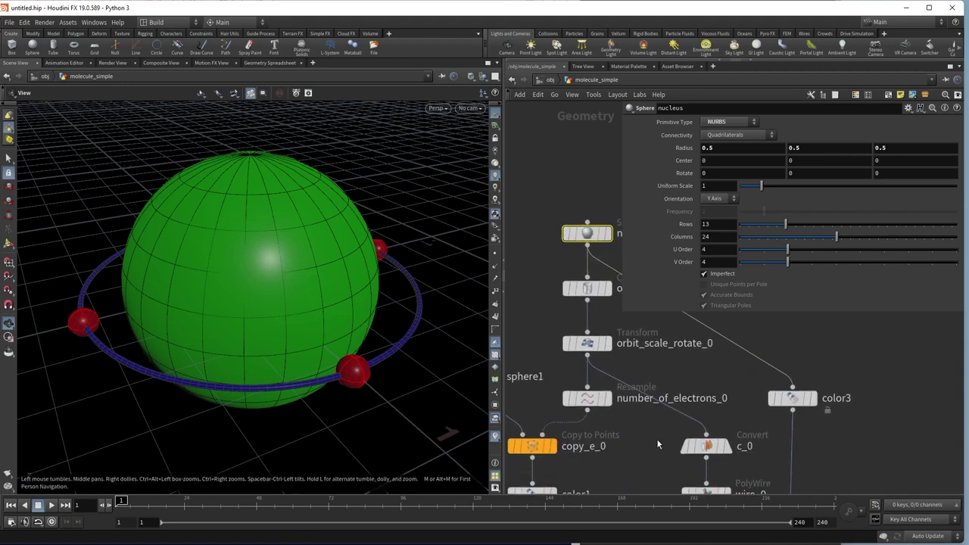
scroll(651, 438, up, 4)
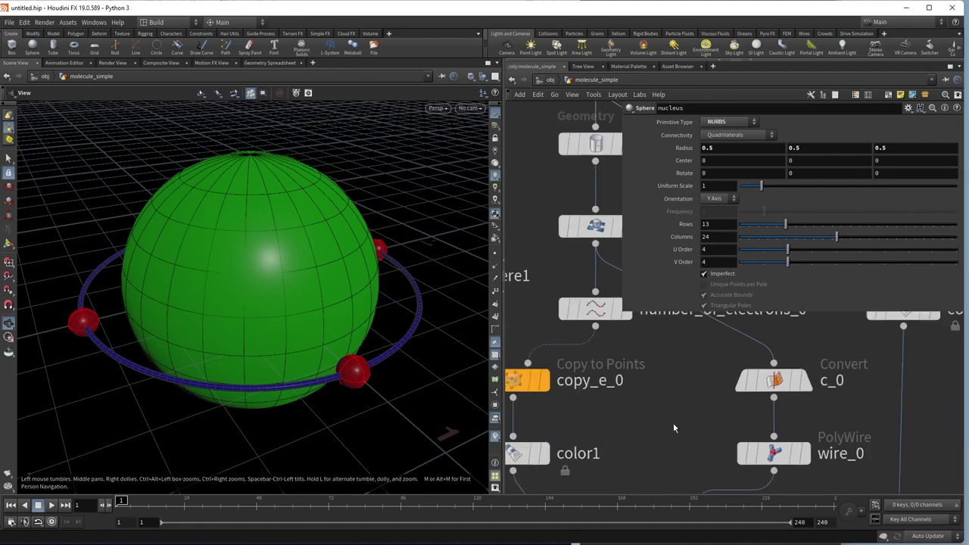
middle_drag(656, 472, 714, 346)
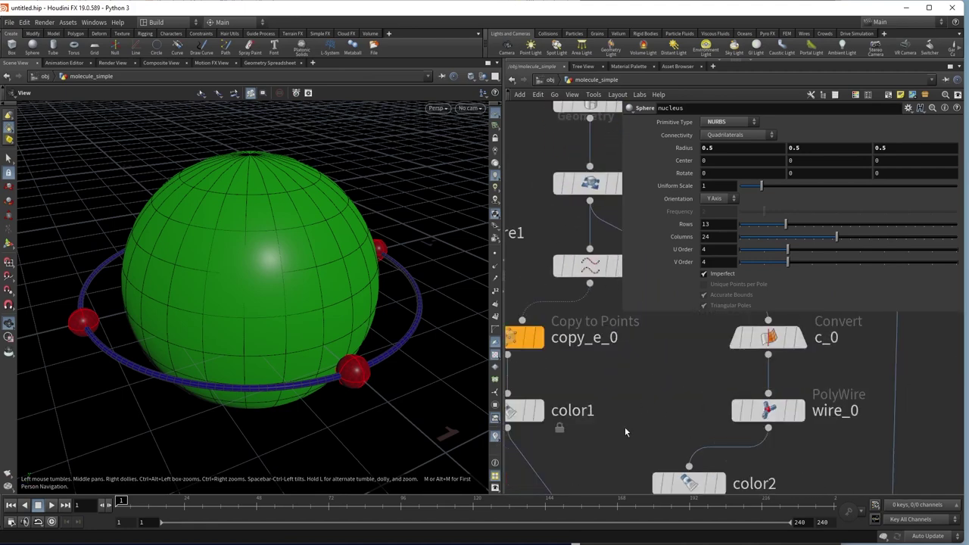
middle_drag(627, 426, 691, 401)
click(744, 324)
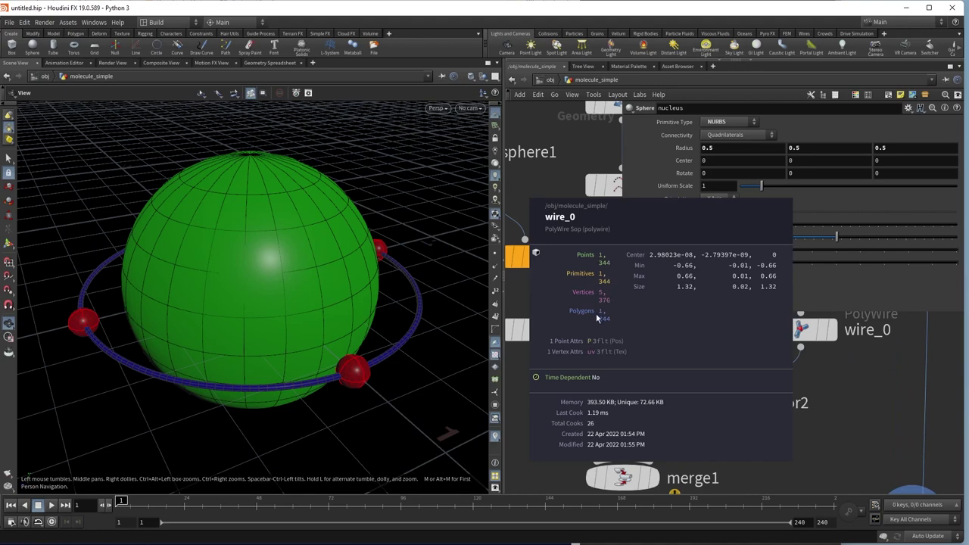
middle_drag(596, 314, 771, 451)
middle_click(765, 449)
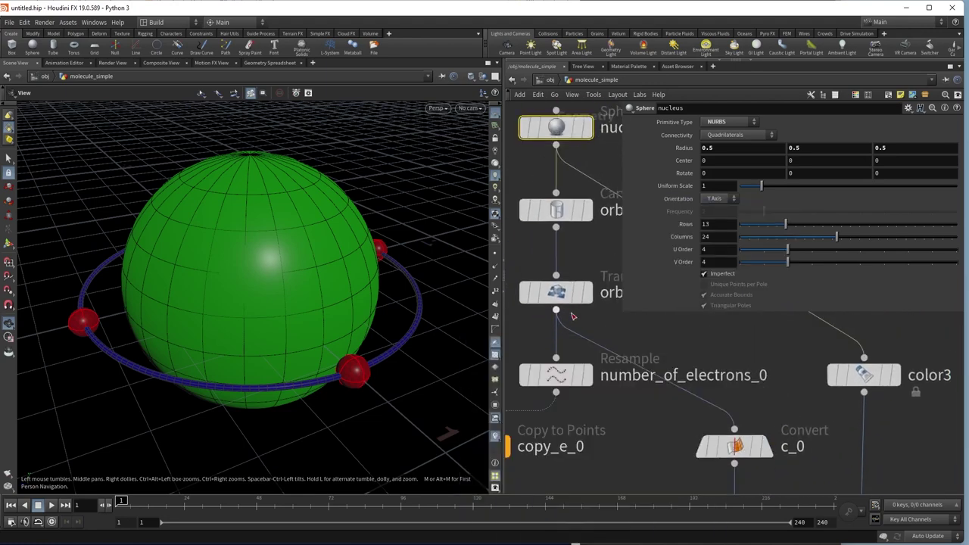
middle_click(583, 299)
Step: Check the geometry information of the c_0 convert node, and bypass it briefly before re-enabling it
click(734, 446)
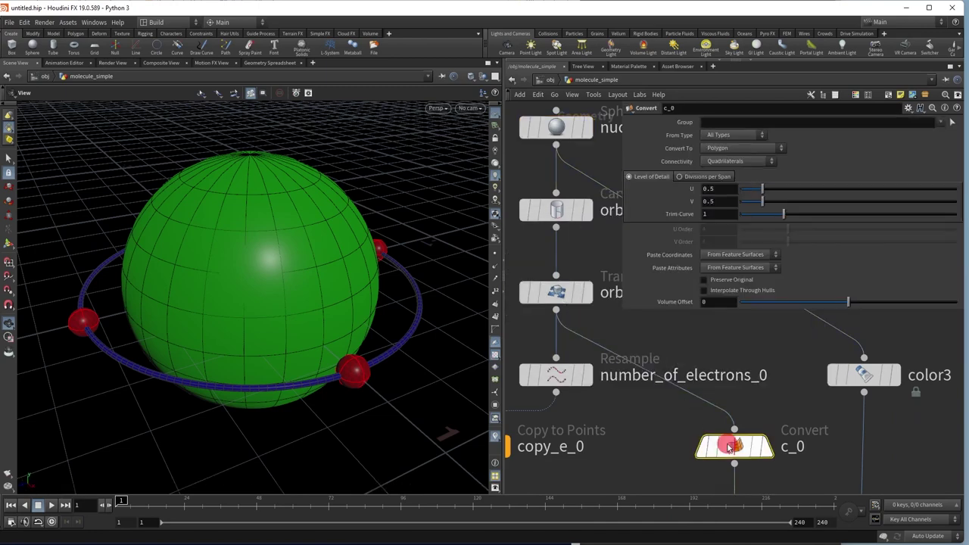
middle_click(739, 447)
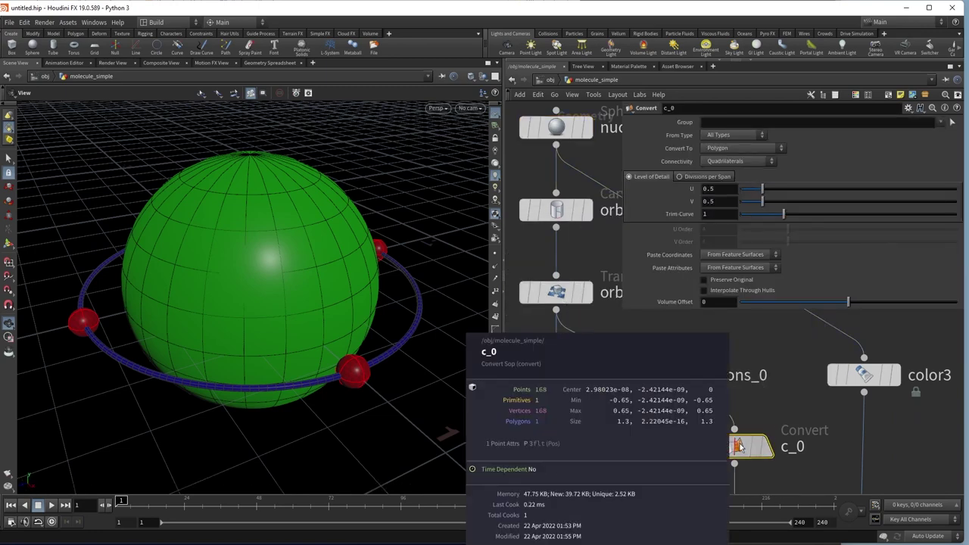
middle_drag(671, 453, 664, 420)
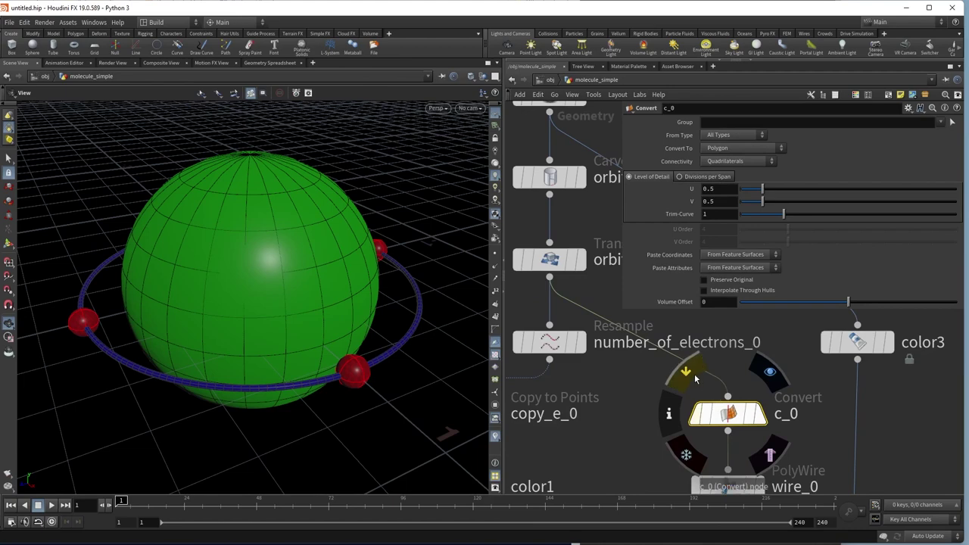
click(695, 376)
click(696, 376)
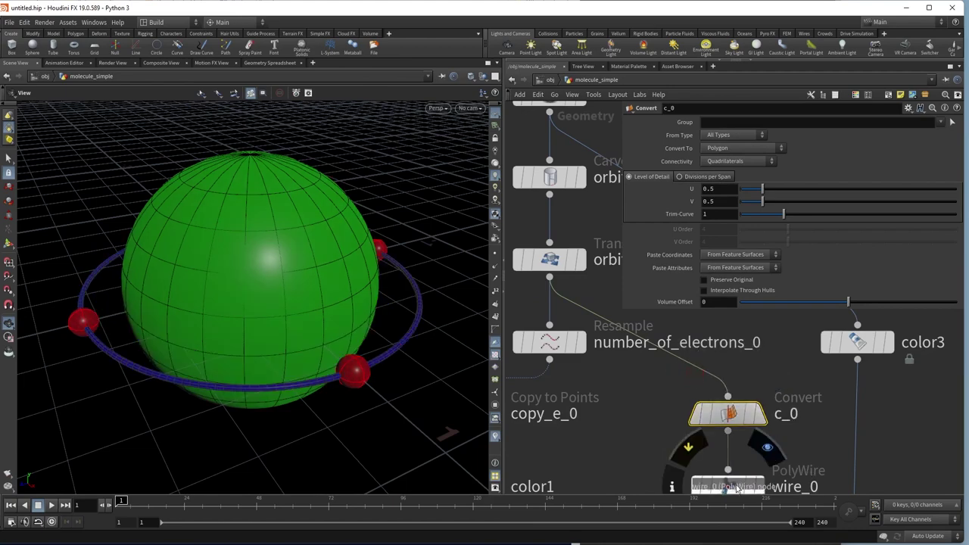
Step: Turn off Do Vertex Textures on the wire_0 PolyWire node and recheck its attributes
middle_drag(829, 451, 734, 338)
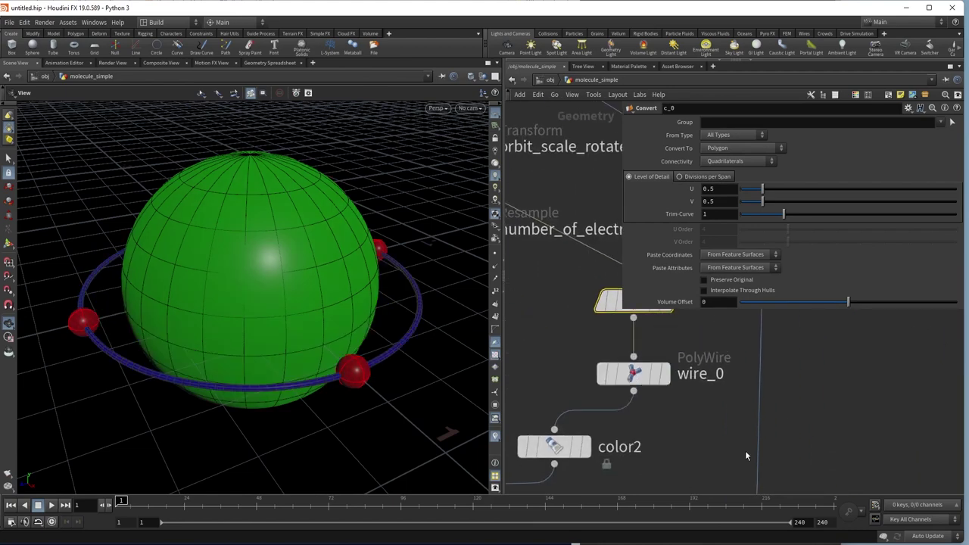
middle_drag(746, 456, 810, 426)
middle_click(716, 343)
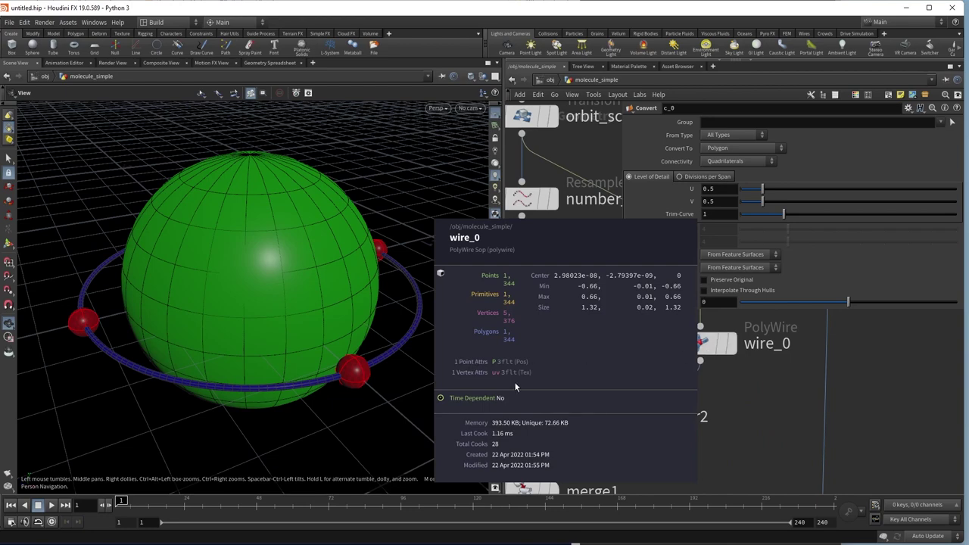
click(700, 343)
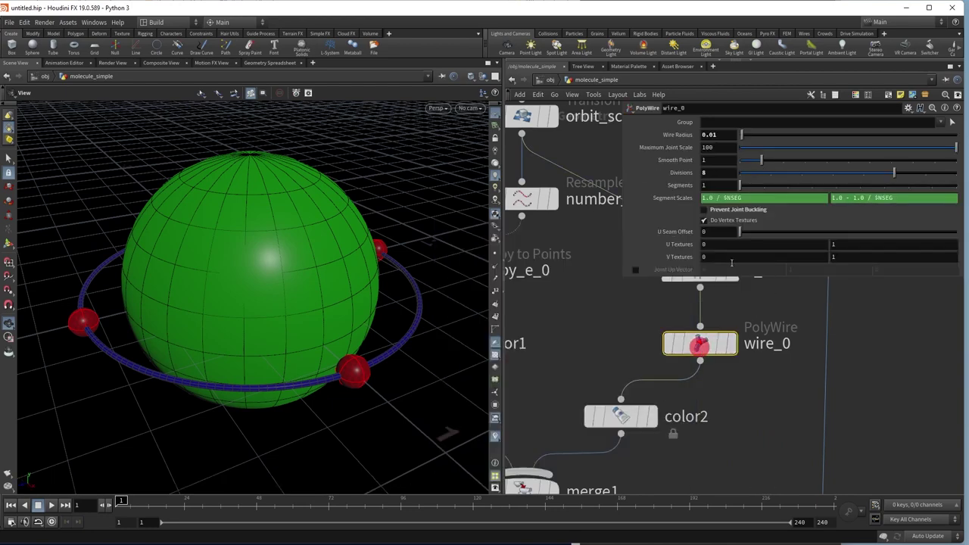
click(712, 220)
mouse_move(712, 352)
click(645, 343)
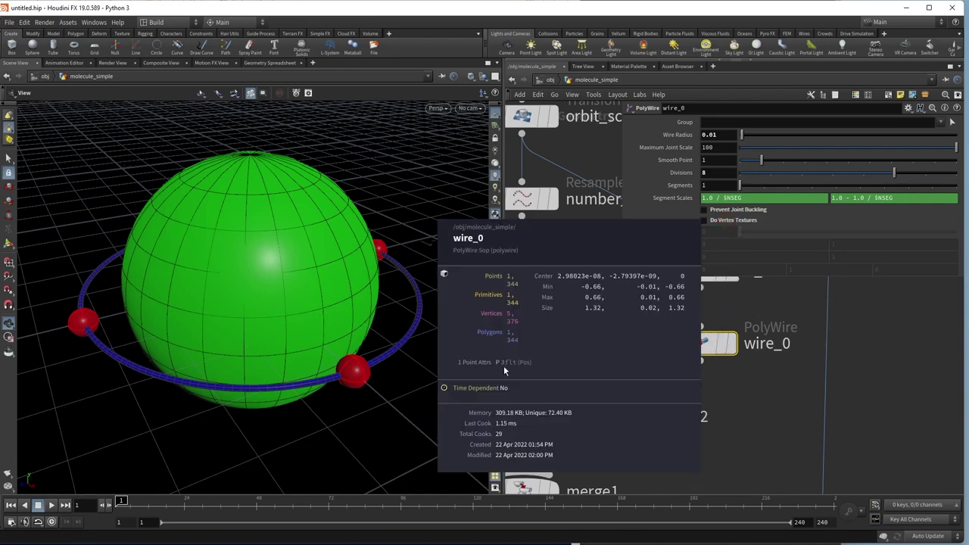
Step: Inspect the point attributes of color2 and move the node directly below wire_0
click(610, 416)
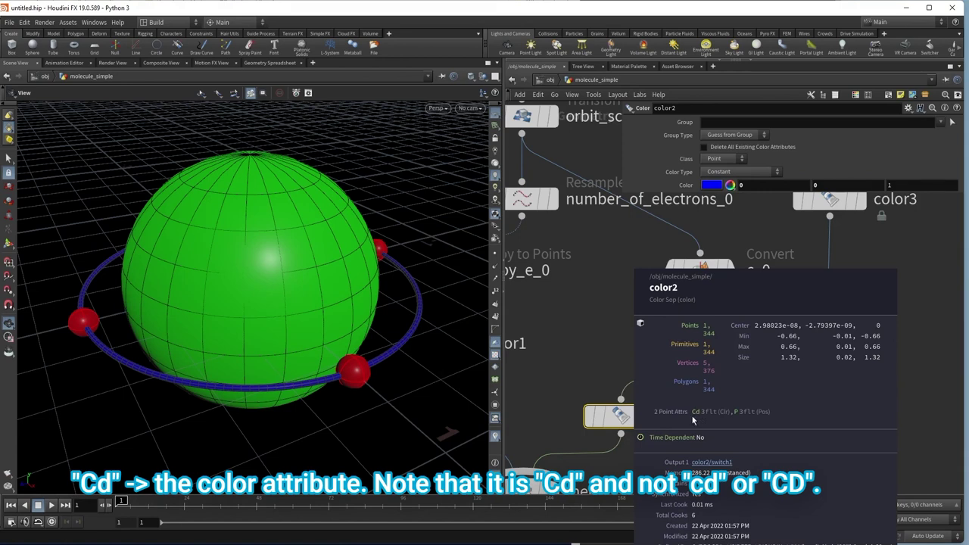
drag(618, 415, 705, 408)
middle_drag(705, 408, 670, 377)
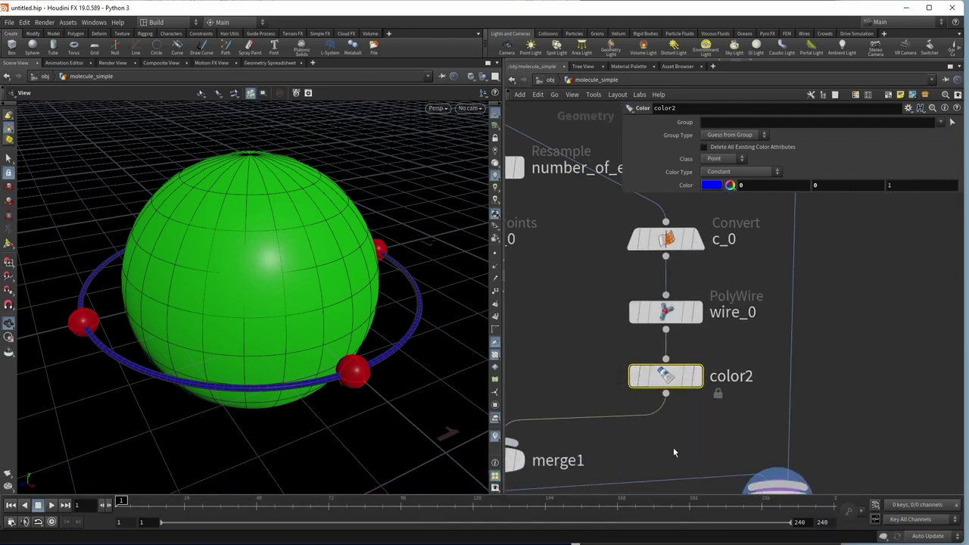
Step: Open the geometry spreadsheet of color2, examine its position and Cd color values, and close it
right_click(668, 378)
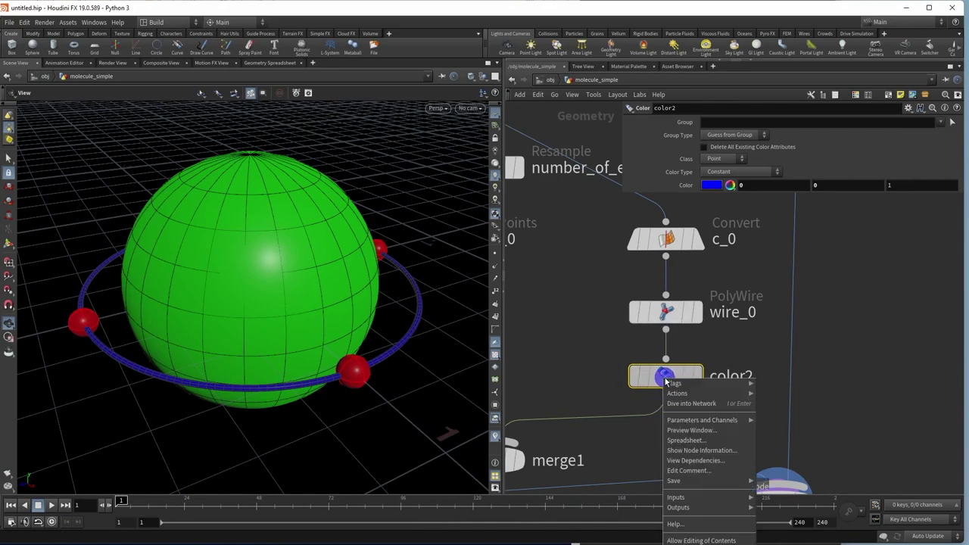
click(693, 442)
drag(730, 356, 431, 172)
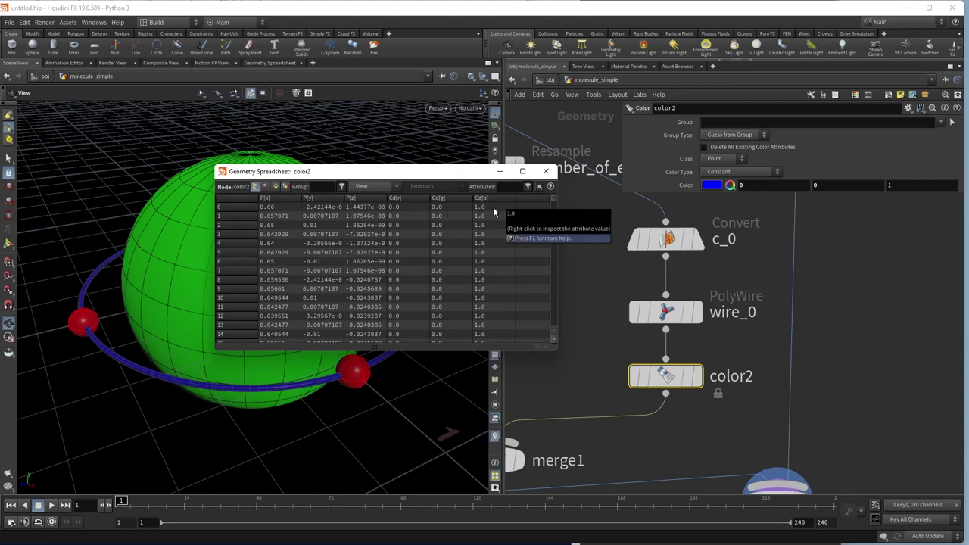
click(546, 171)
Step: Select the orbit_scale_rotate_0 Transform node, preview its output on its own, and return the display to merge2
scroll(737, 371, down, 3)
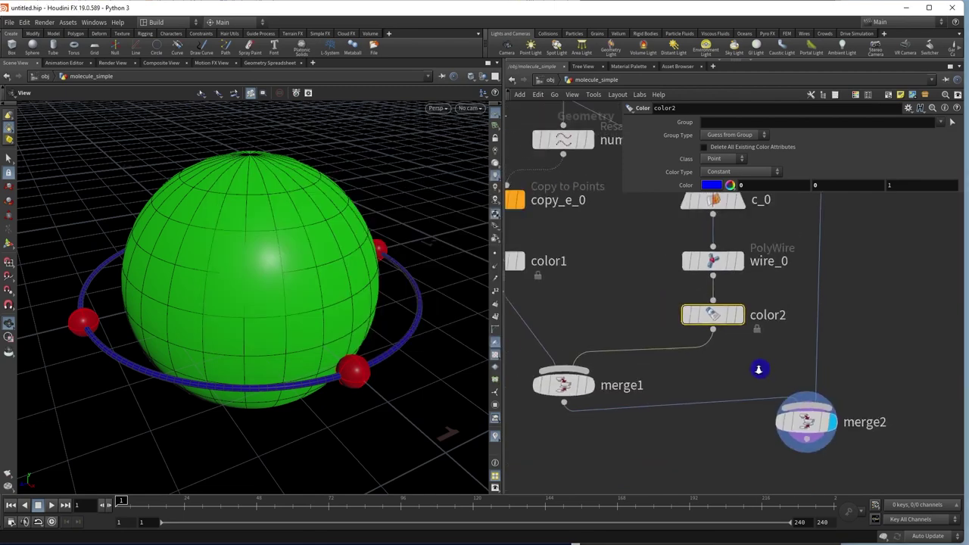
middle_drag(737, 371, 725, 422)
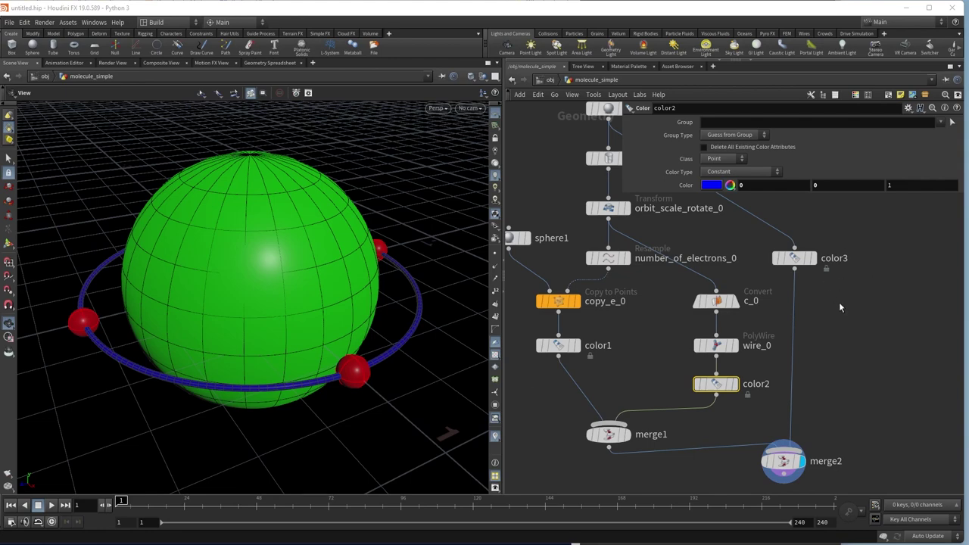
middle_drag(626, 219, 625, 299)
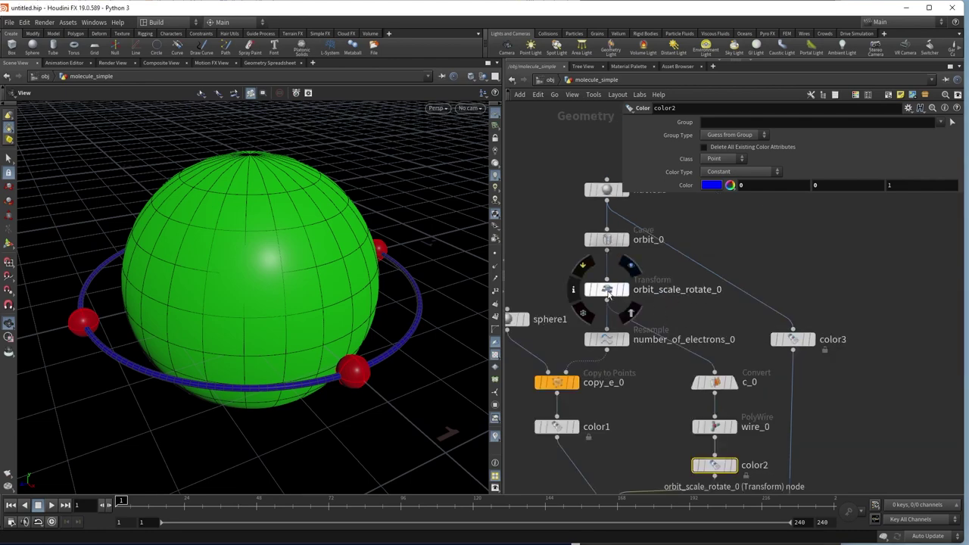
click(608, 297)
middle_drag(623, 292, 555, 281)
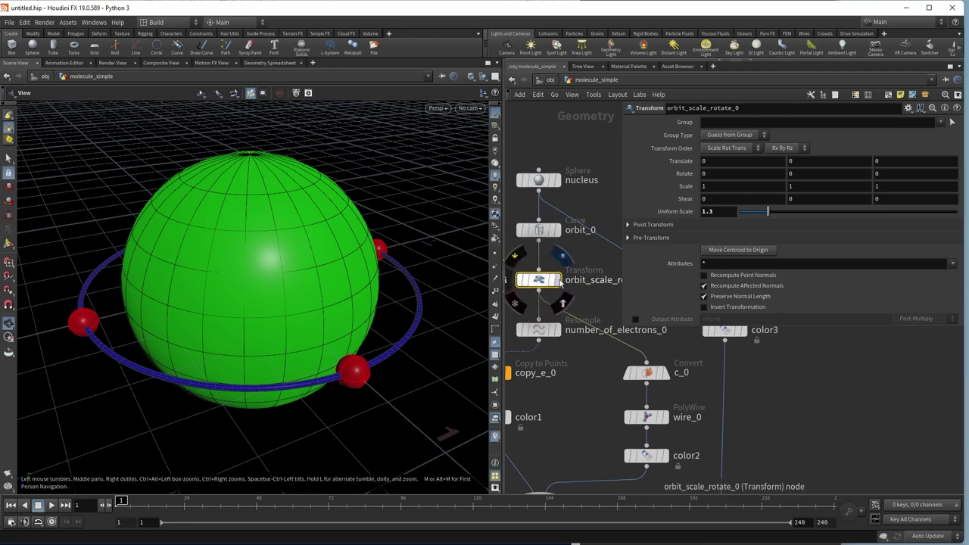
click(561, 281)
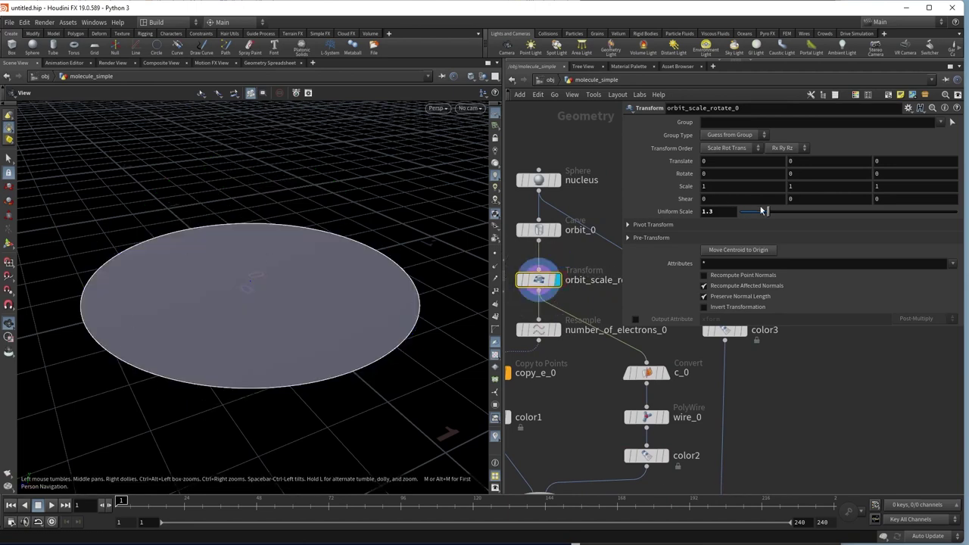
drag(771, 212, 768, 209)
scroll(717, 402, down, 3)
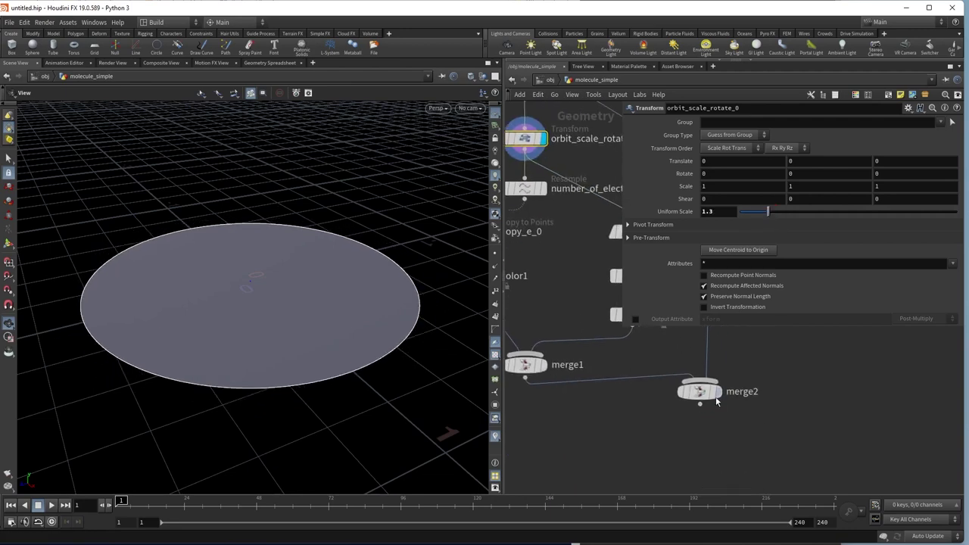
click(716, 394)
scroll(636, 360, up, 2)
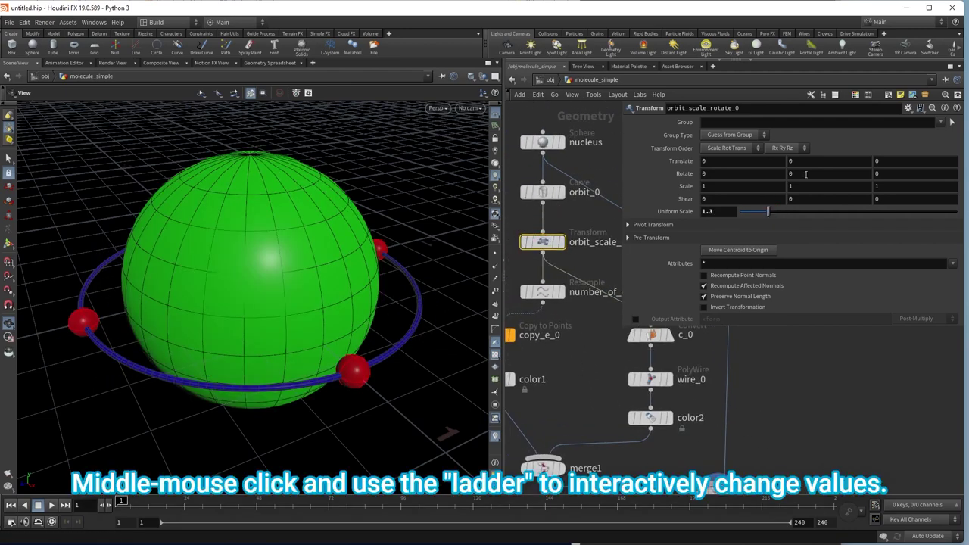
Step: Try out the Y rotation of orbit_scale_rotate_0 interactively and set it to the expression $FF
mouse_move(806, 174)
middle_down()
mouse_move(807, 154)
mouse_move(947, 154)
mouse_move(810, 137)
mouse_move(780, 156)
mouse_move(852, 152)
mouse_move(801, 159)
middle_up()
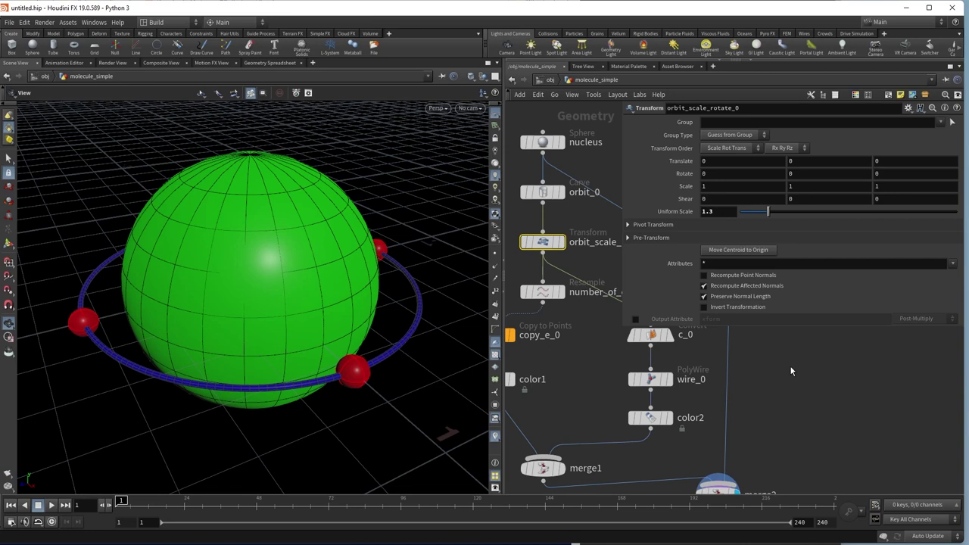
click(806, 173)
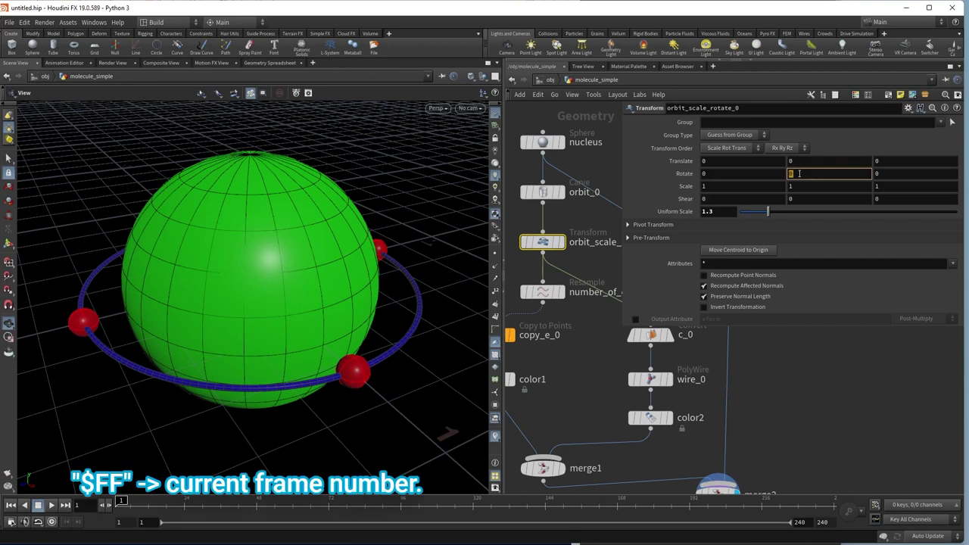
text($FF)
key(Return)
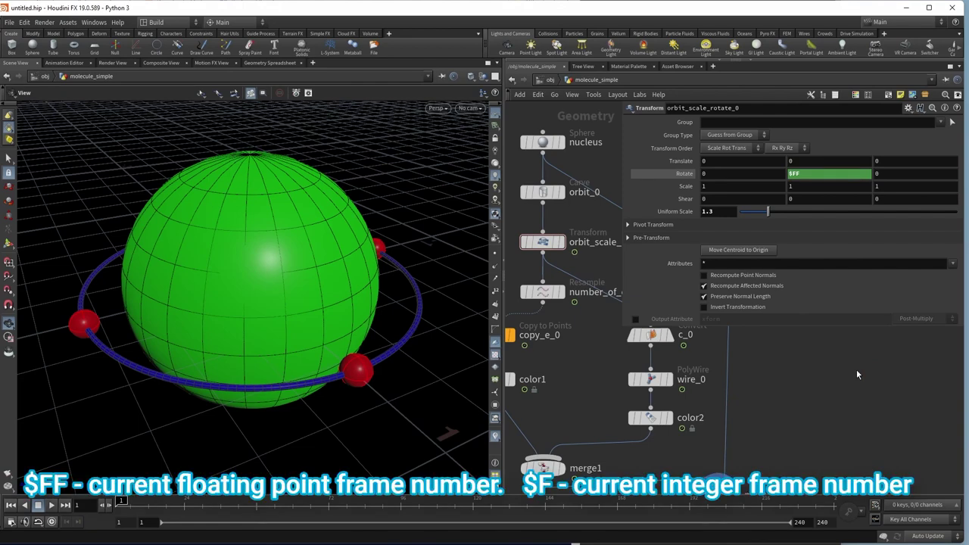
Step: Change the Y rotation expression to $F briefly and restore it to $FF
click(828, 174)
key(BackSpace)
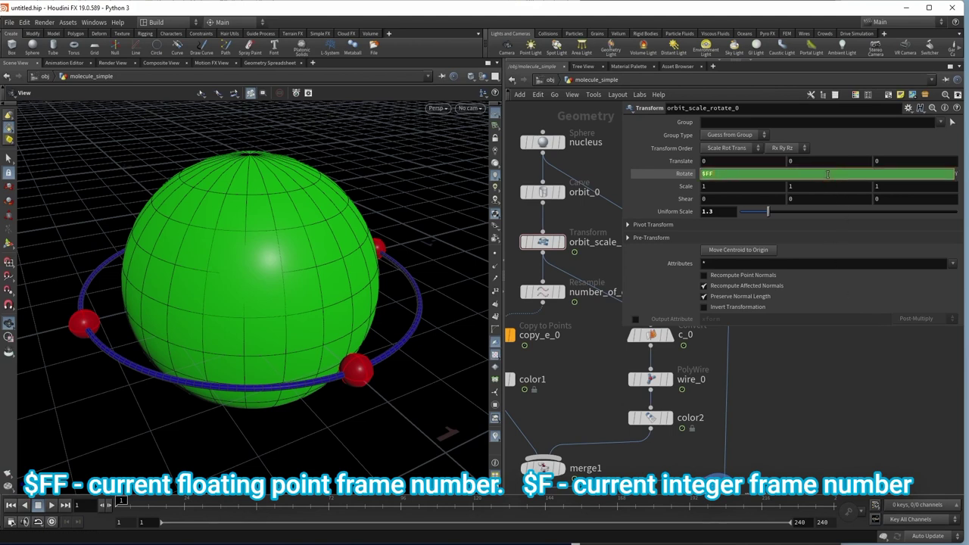
key(Return)
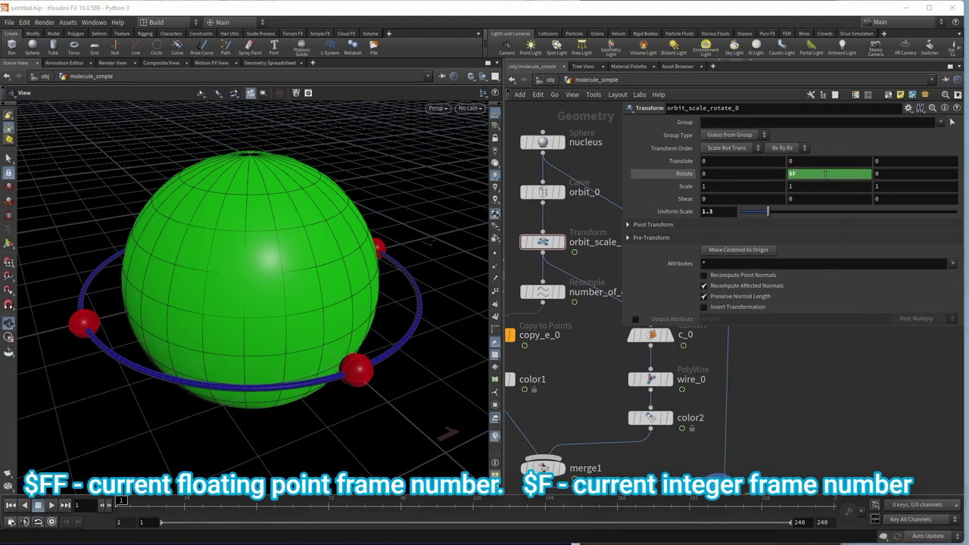
click(821, 174)
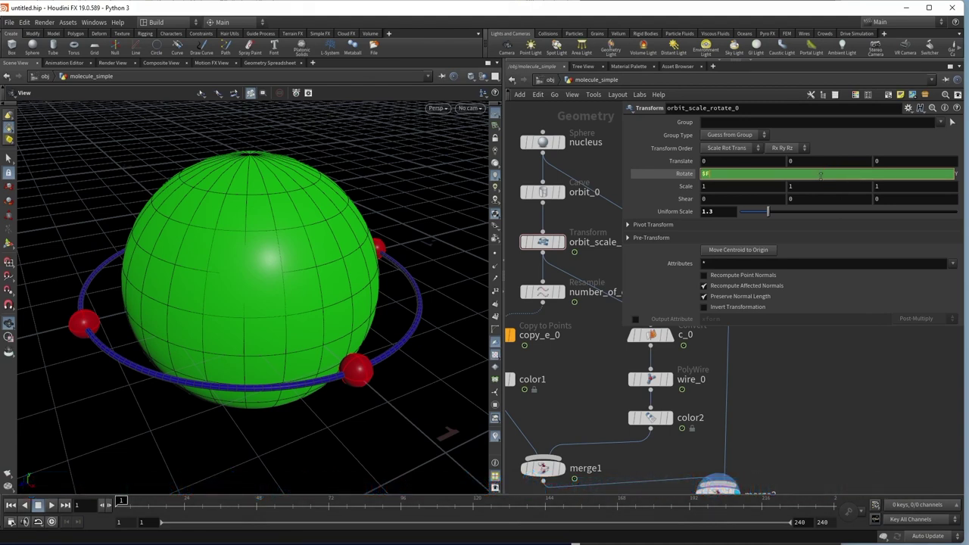
key(Return)
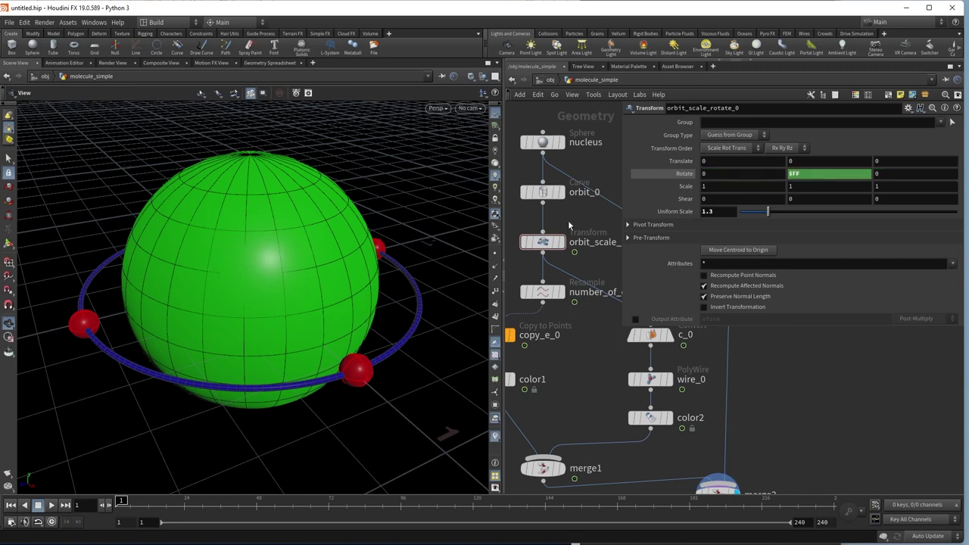
Step: Play the orbit animation, turn on real-time playback, and play it again before stopping
click(52, 506)
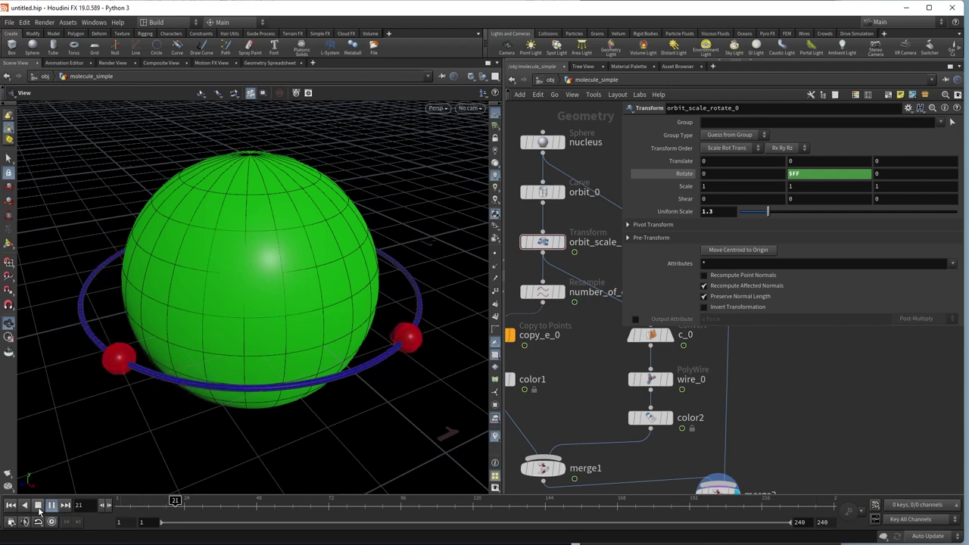
click(38, 505)
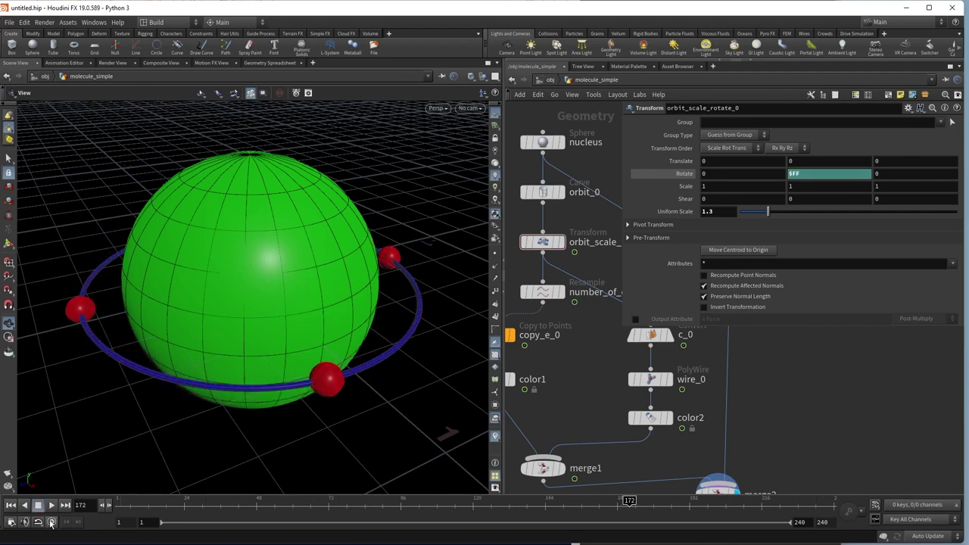
click(50, 523)
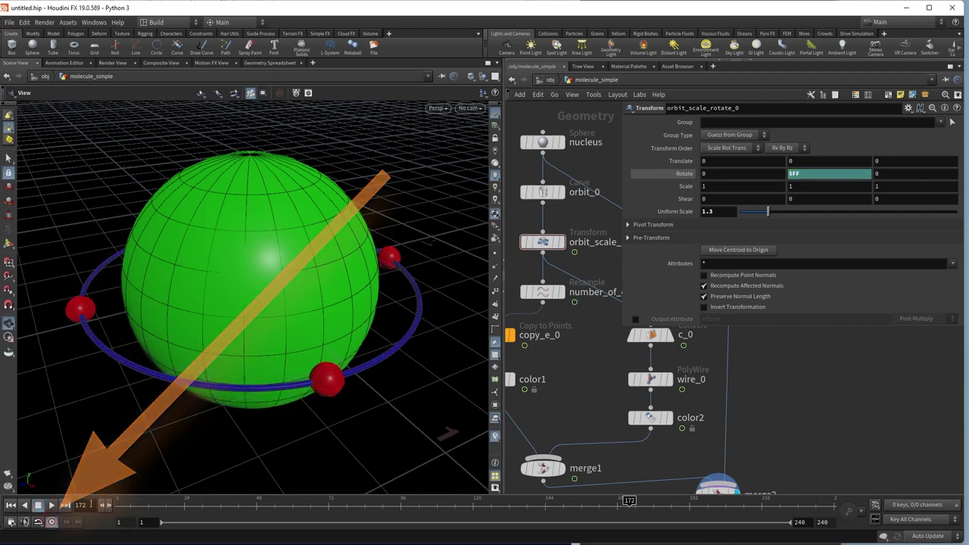
click(52, 506)
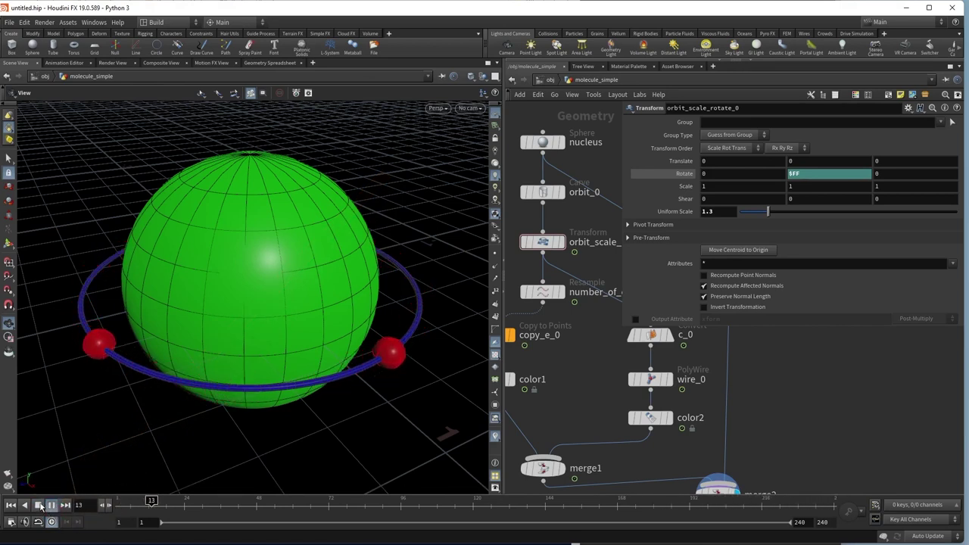
click(38, 506)
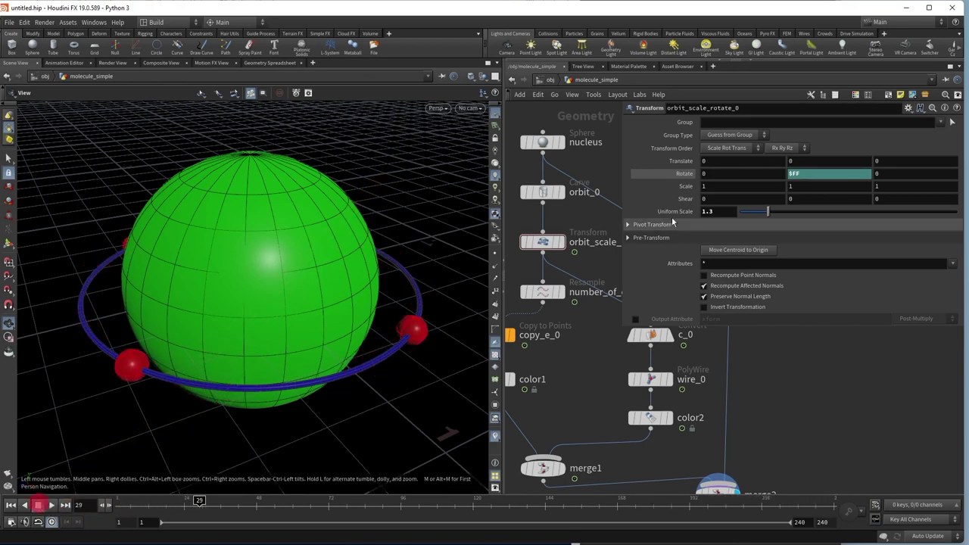
Step: Speed up the orbit by setting its Y rotation expression to $FF*3, and play the animation
click(826, 175)
text(*3)
key(Return)
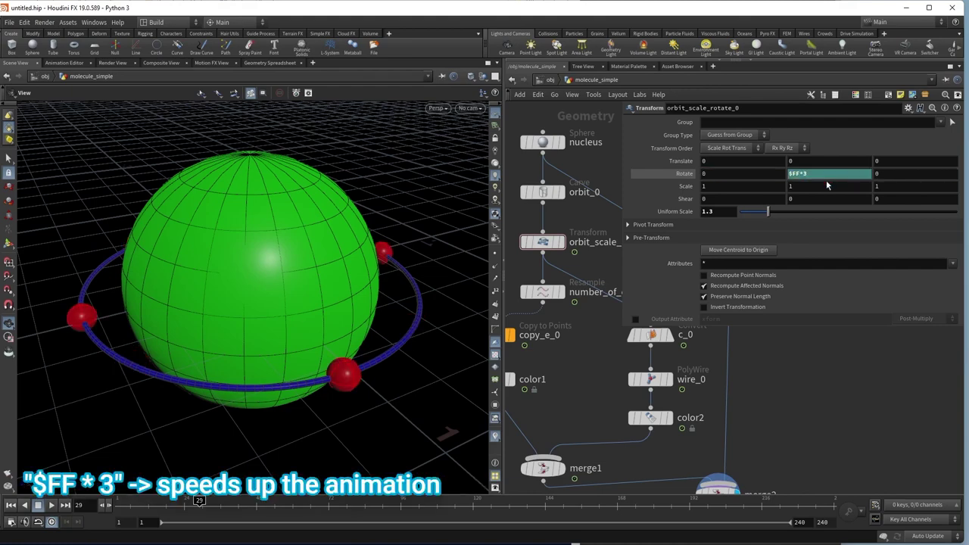
click(50, 506)
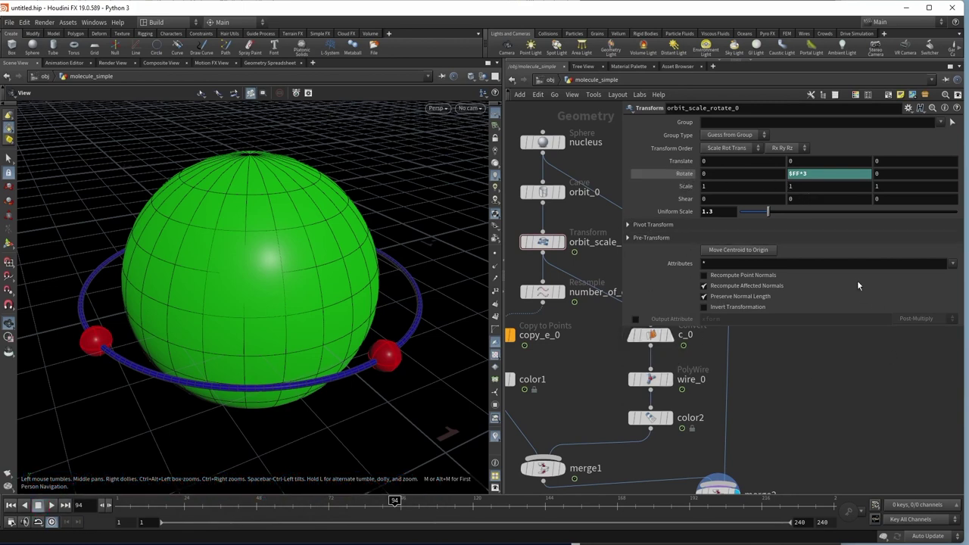
Step: Switch the Rotate parameter between its expression and evaluated value, play the timeline with the value shown, and return to the expression
click(669, 174)
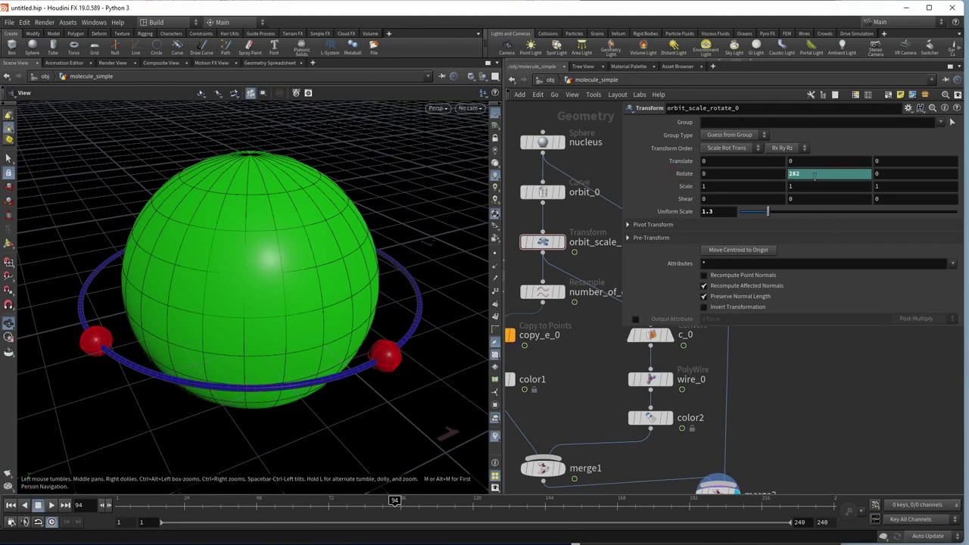
click(662, 174)
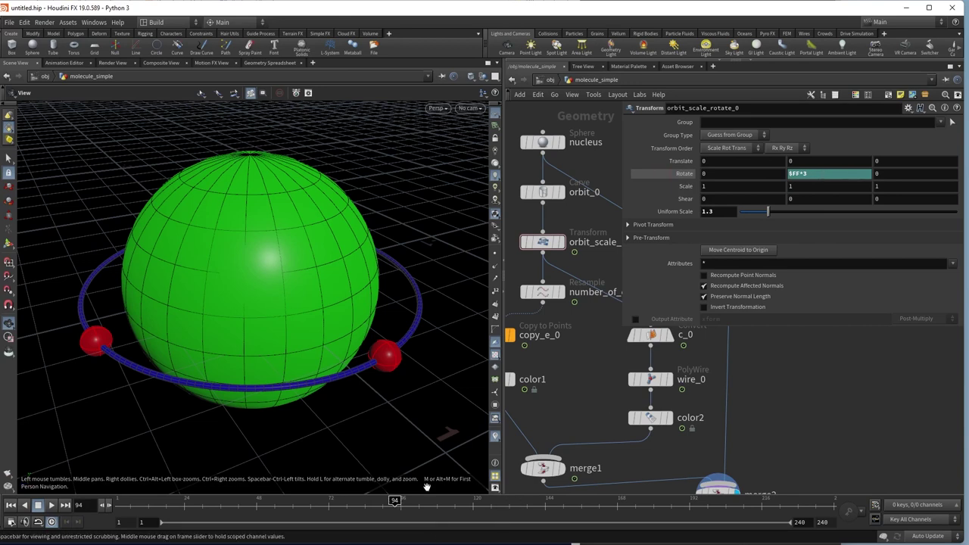
click(683, 174)
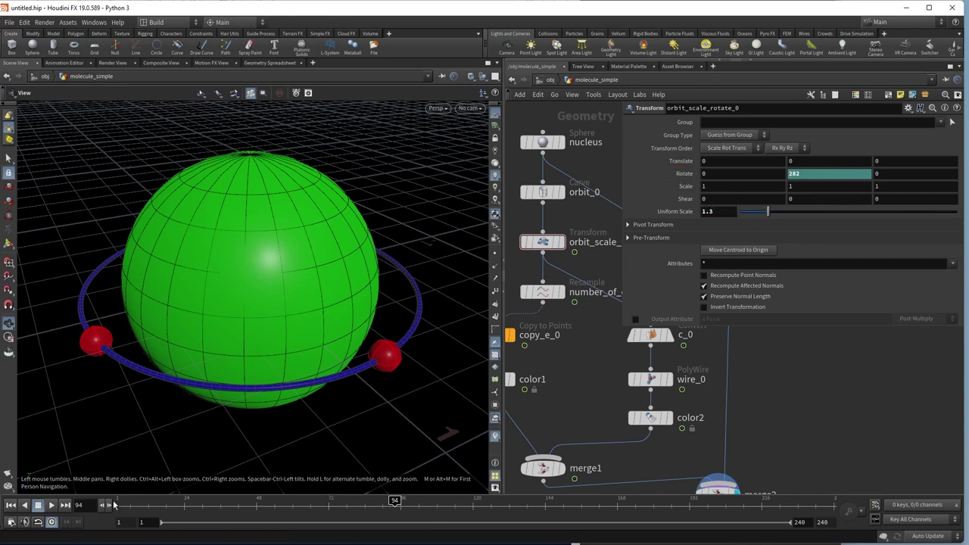
click(50, 505)
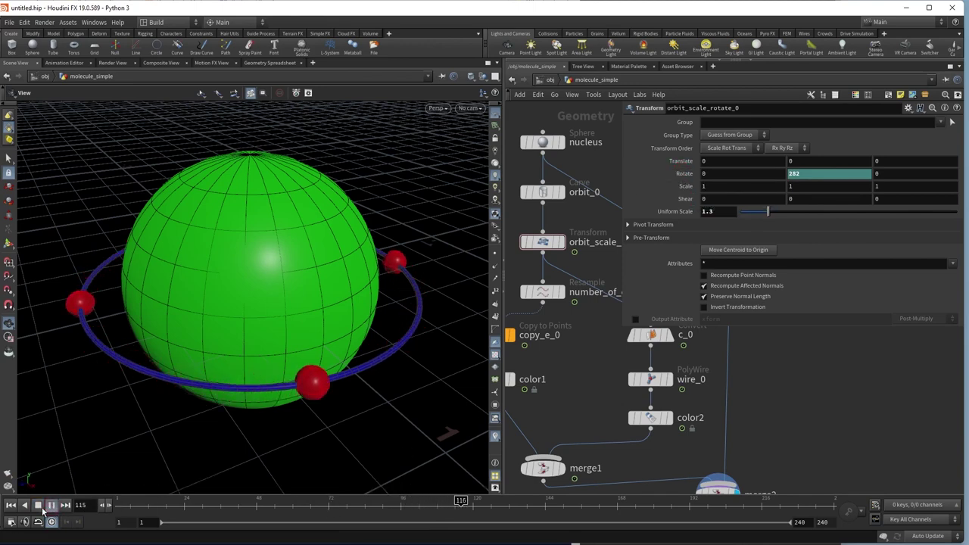
click(38, 506)
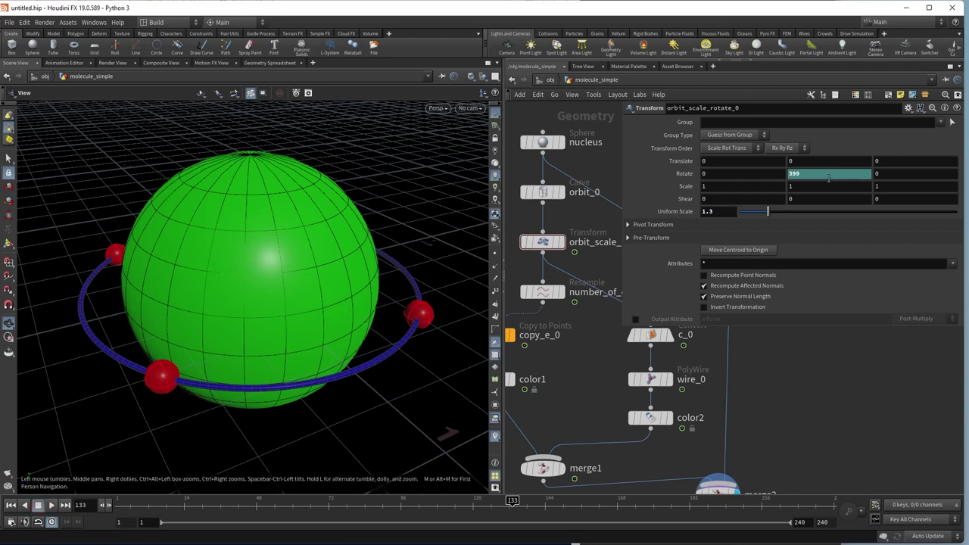
click(827, 173)
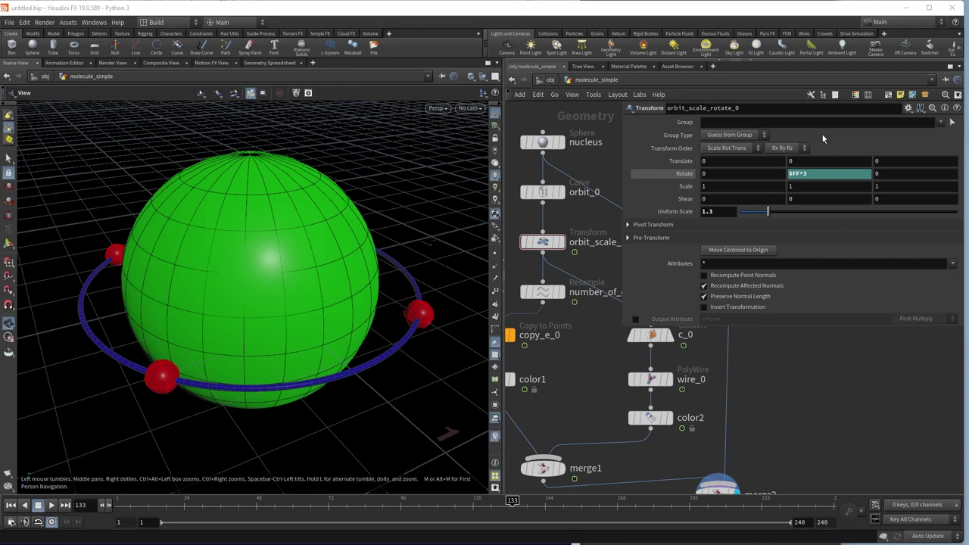
Step: Hide the node parameters, select orbit_scale_rotate_0, and examine the time-dependency markers on it and the nodes downstream
key(p)
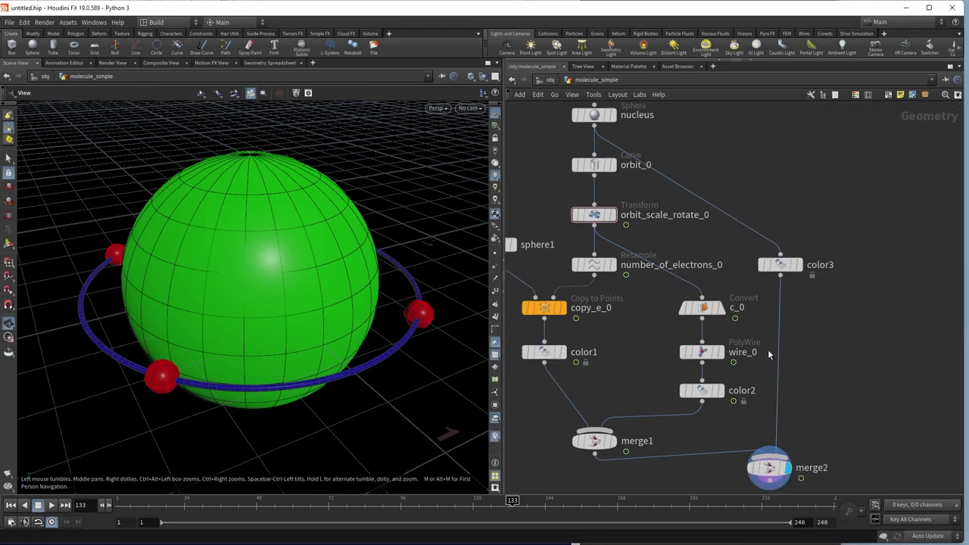
click(598, 216)
mouse_move(610, 220)
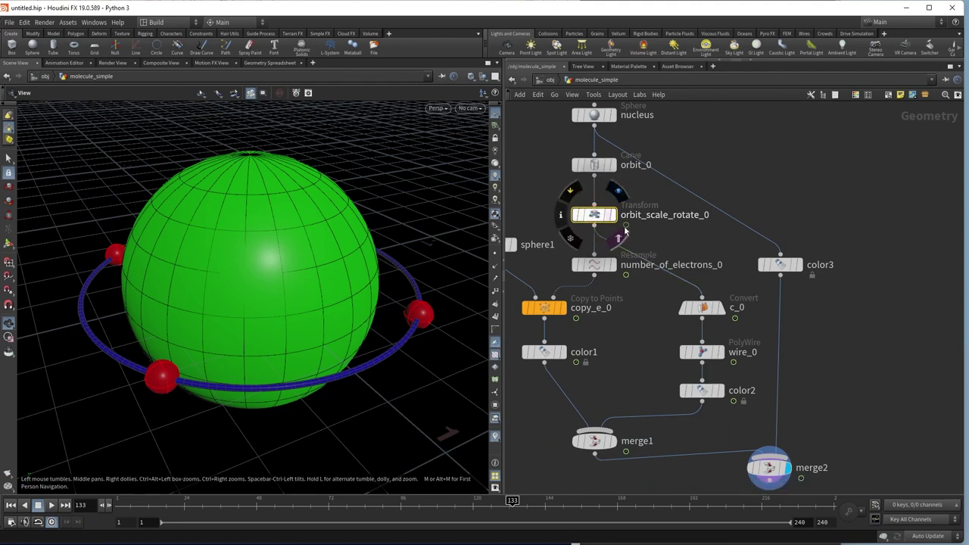
scroll(626, 239, up, 4)
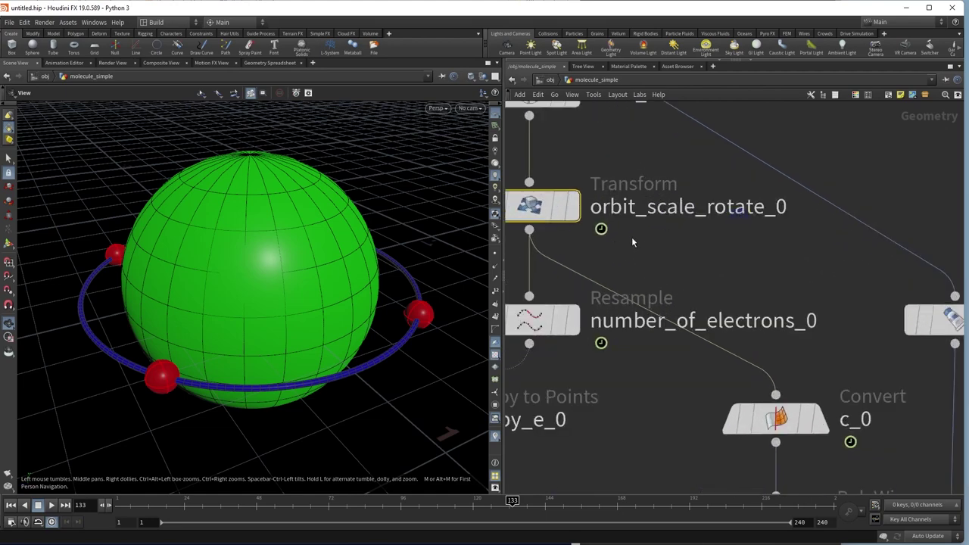
middle_drag(632, 238, 730, 228)
scroll(729, 229, down, 1)
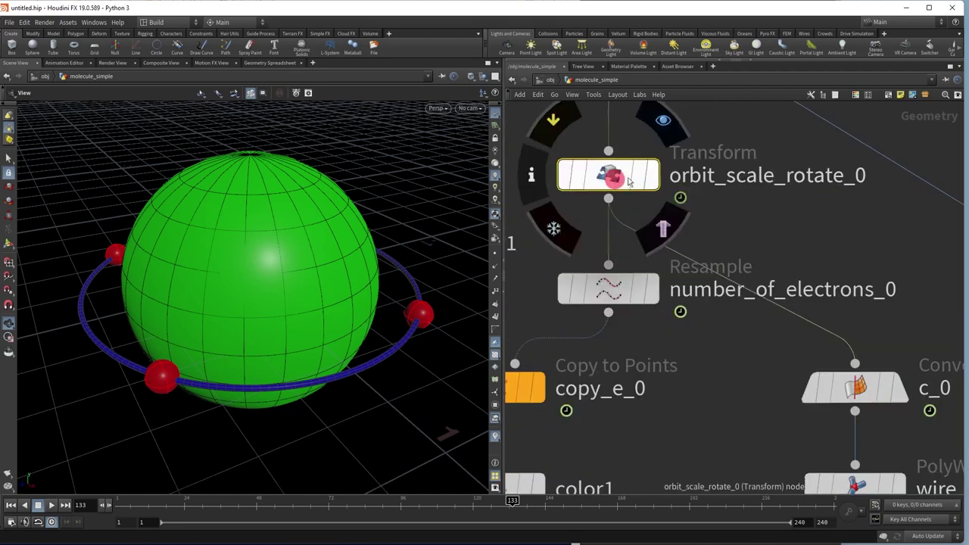
scroll(662, 309, down, 3)
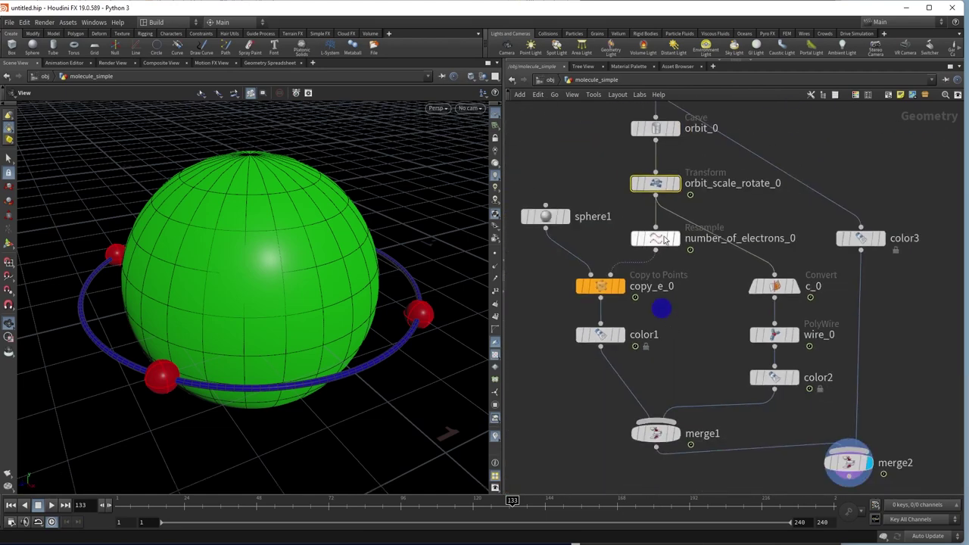
middle_drag(695, 158, 694, 197)
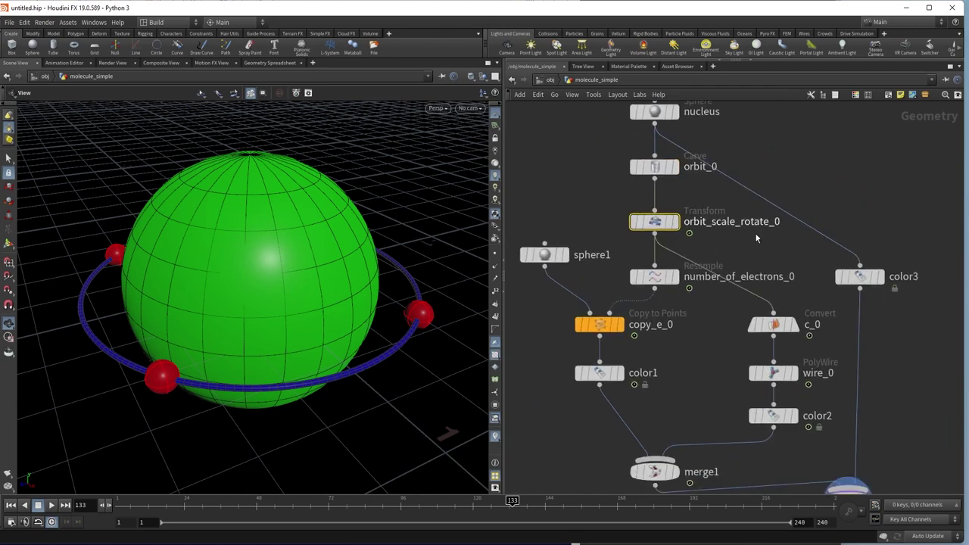
middle_drag(741, 255, 737, 319)
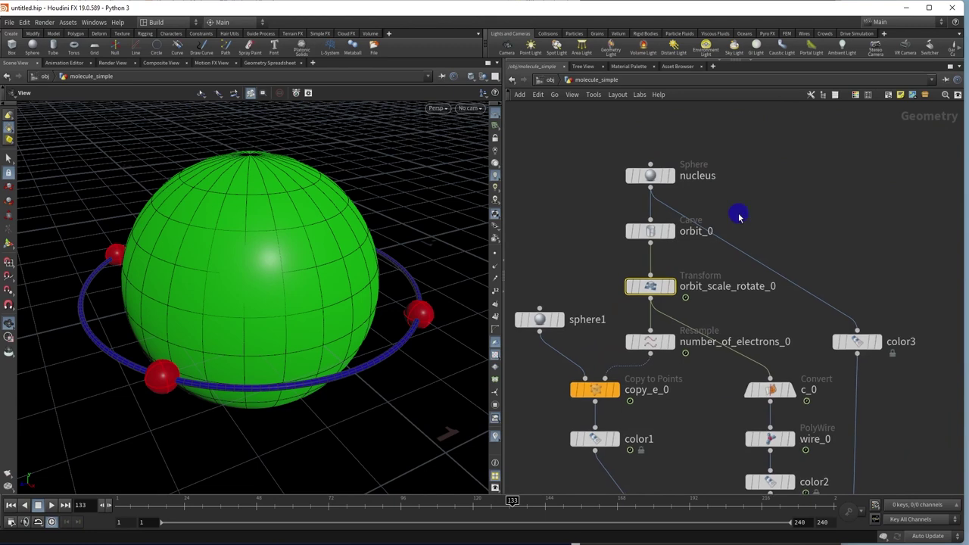
middle_drag(714, 415, 731, 319)
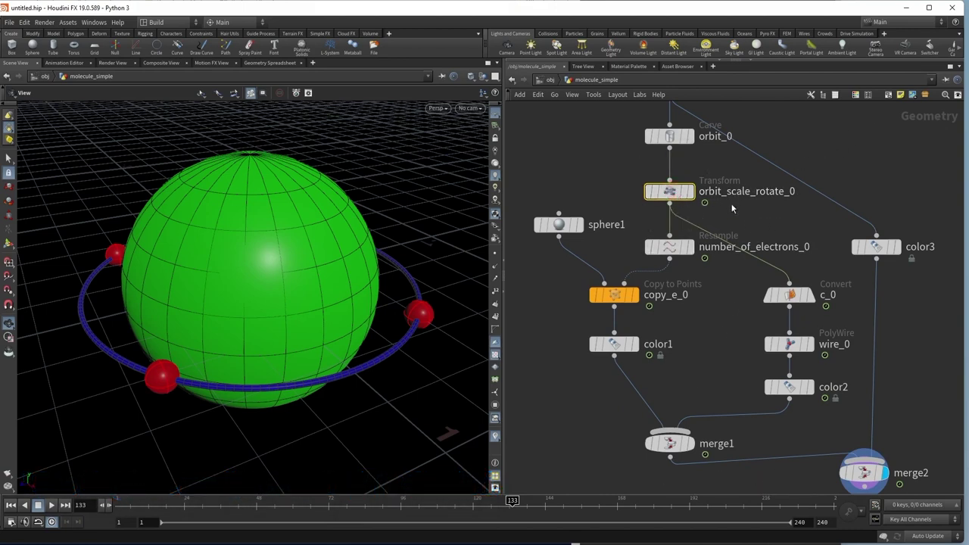
mouse_move(674, 194)
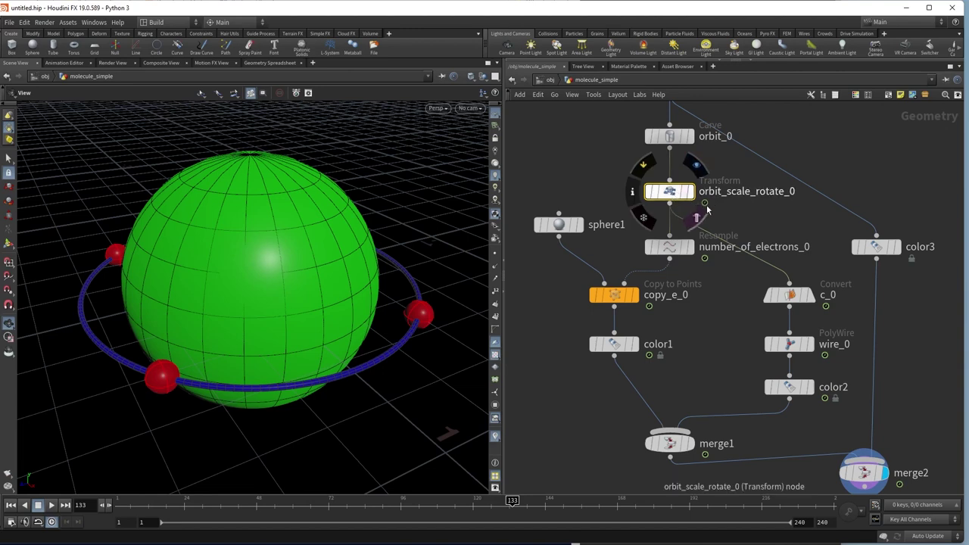
click(669, 194)
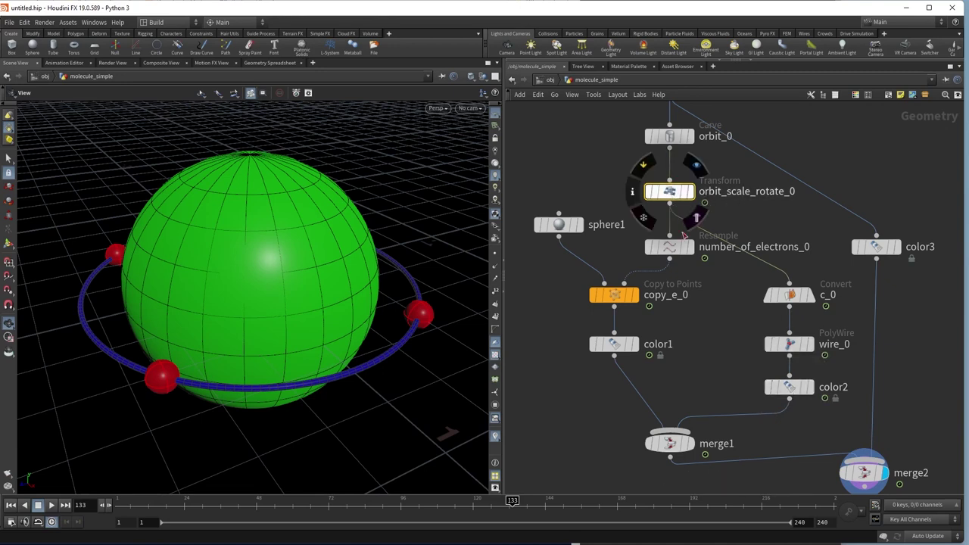
drag(727, 243, 671, 205)
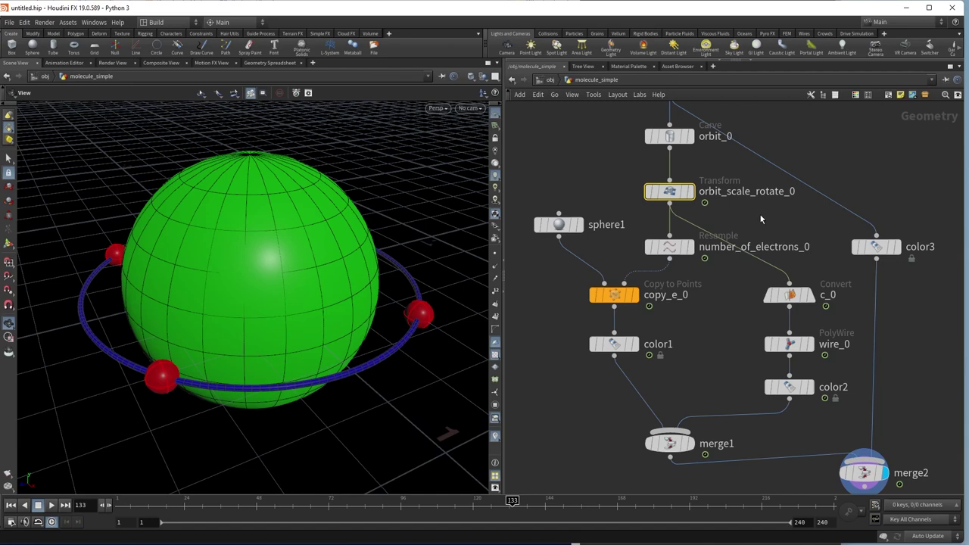
Step: Display nucleus, orbit_0 and orbit_scale_rotate_0 in turn at frame 16, and restore the display to merge2
scroll(759, 213, up, 3)
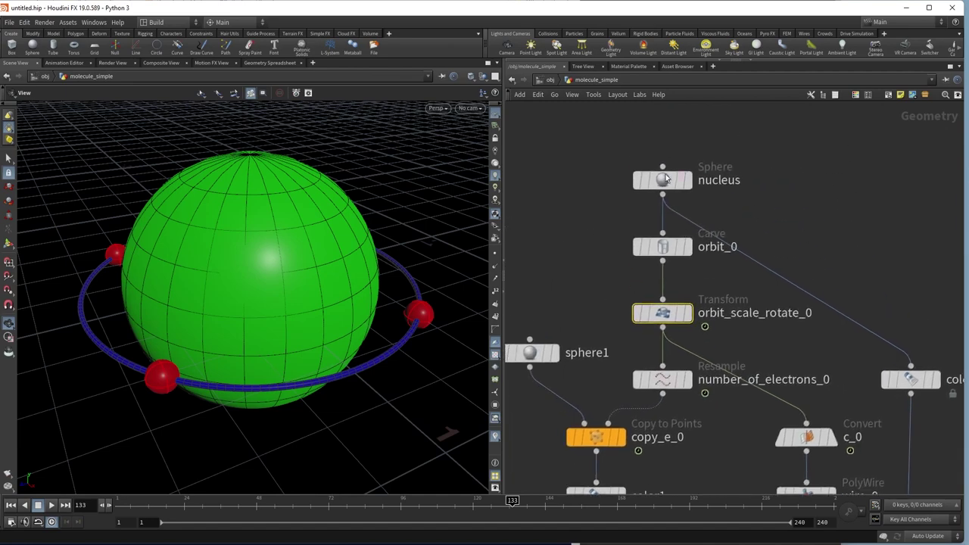
mouse_move(662, 184)
click(694, 148)
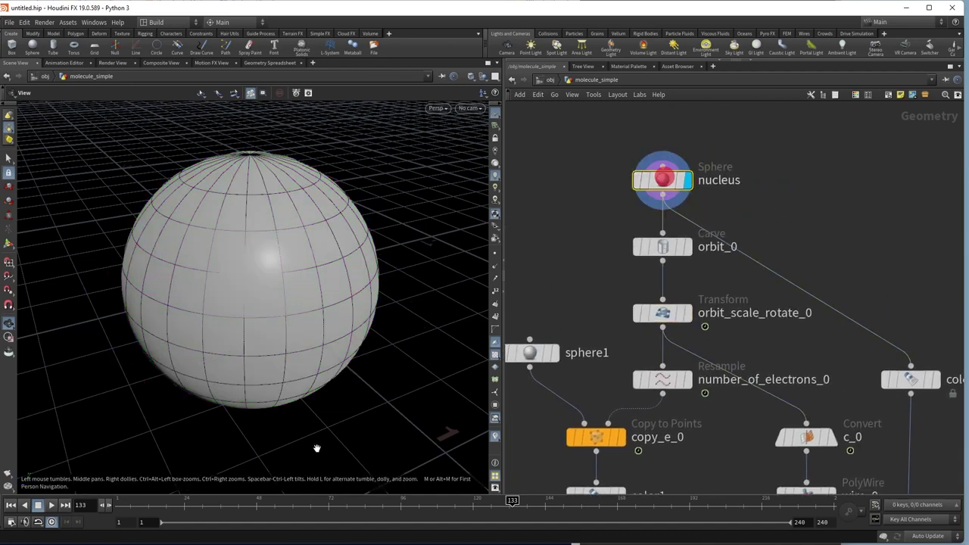
click(162, 505)
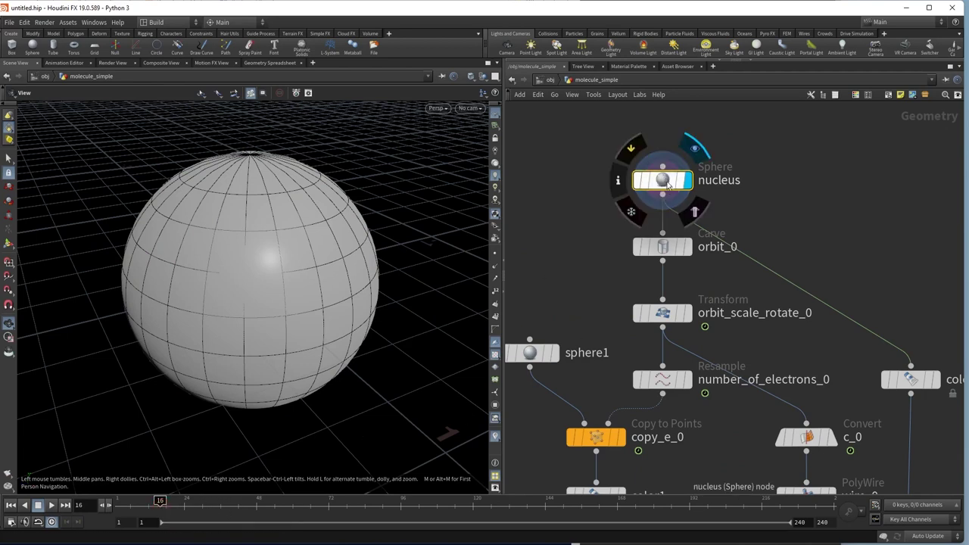
click(691, 251)
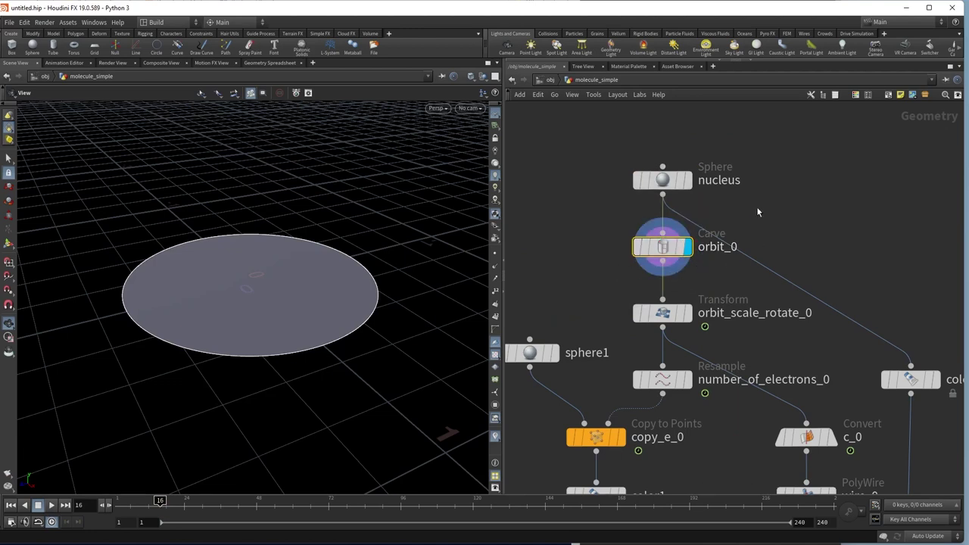
mouse_move(672, 260)
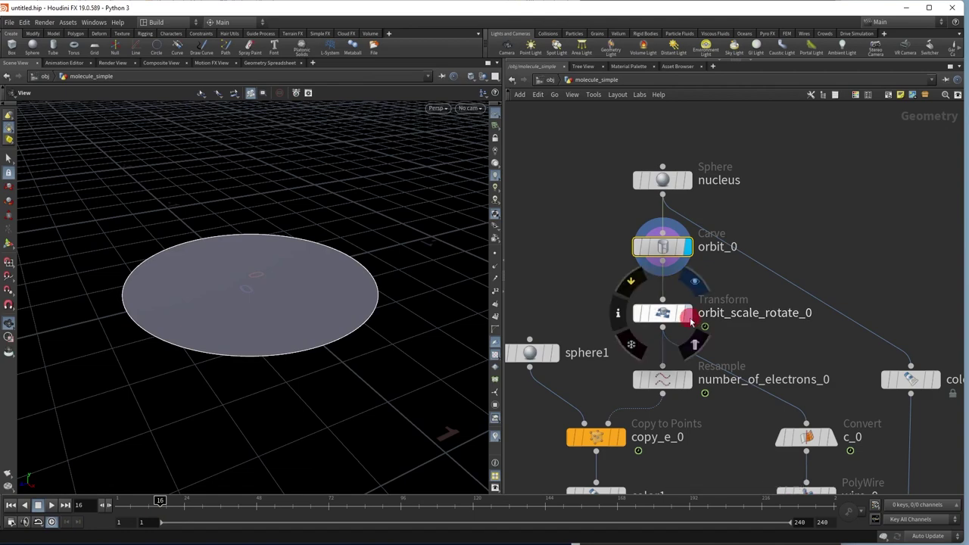
click(689, 318)
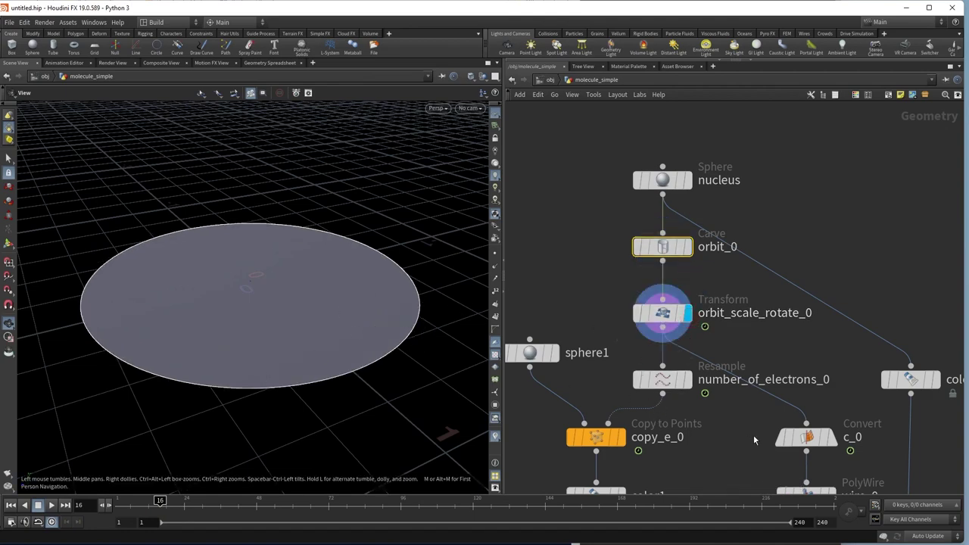
middle_drag(753, 435, 738, 129)
click(904, 345)
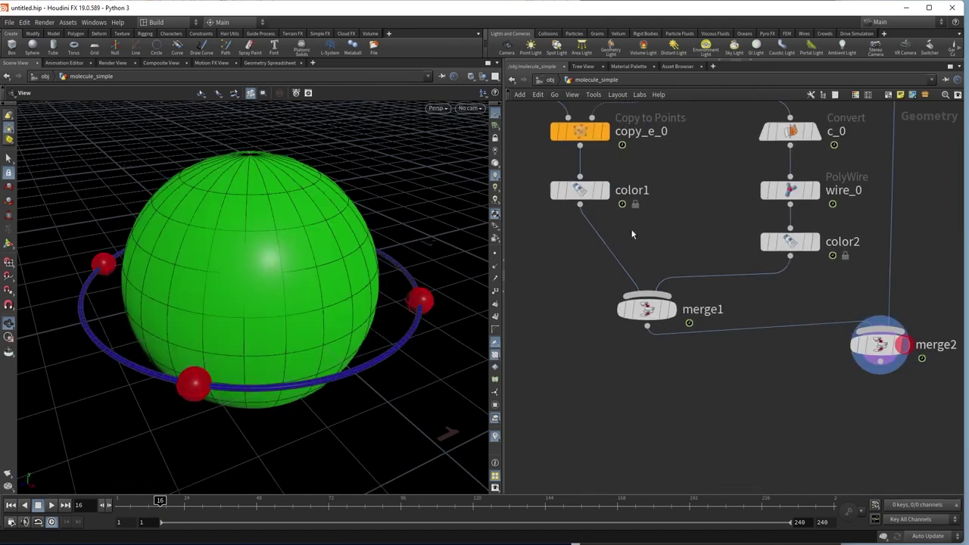
middle_drag(699, 216, 670, 406)
mouse_move(629, 260)
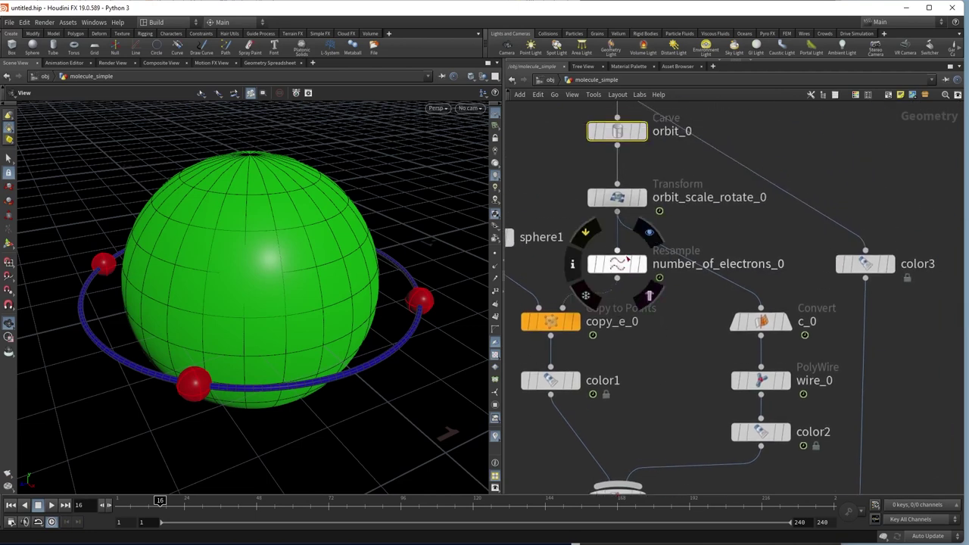
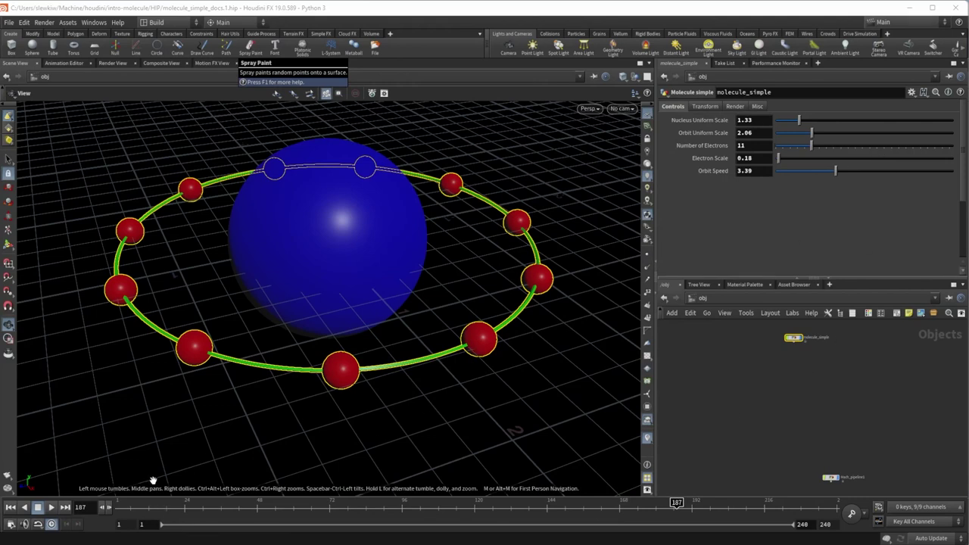
Step: Play the finished molecule asset while setting nucleus scale 1.2, orbit scale 2.09, 10 electrons, electron scale 0.31 and orbit speed 2.43
click(50, 508)
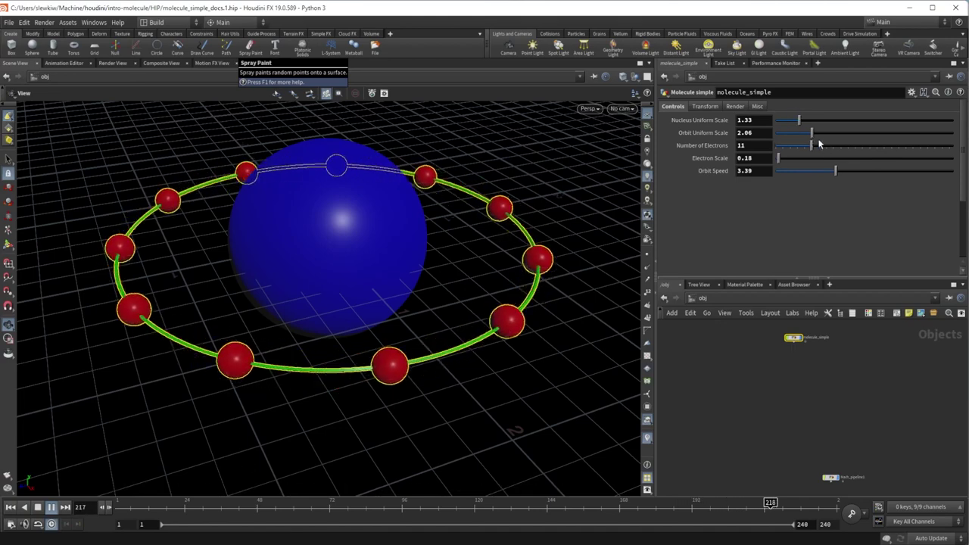
drag(799, 120, 780, 159)
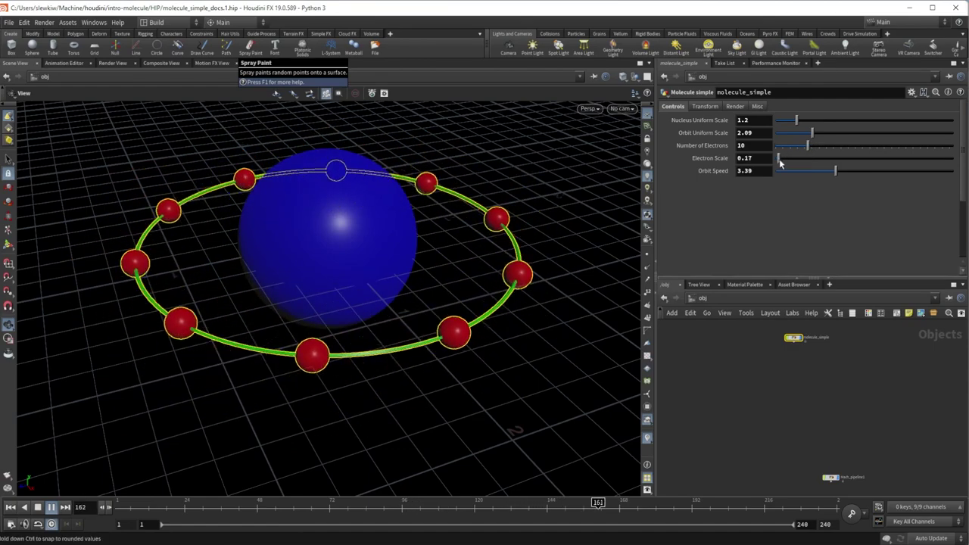
mouse_move(837, 170)
mouse_down()
mouse_move(917, 174)
mouse_move(817, 172)
mouse_up()
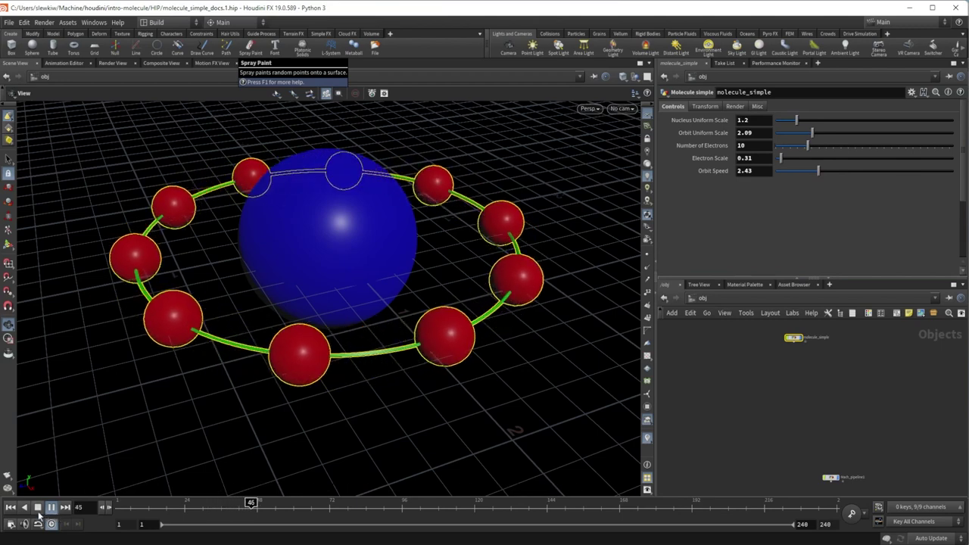
key(Escape)
click(912, 8)
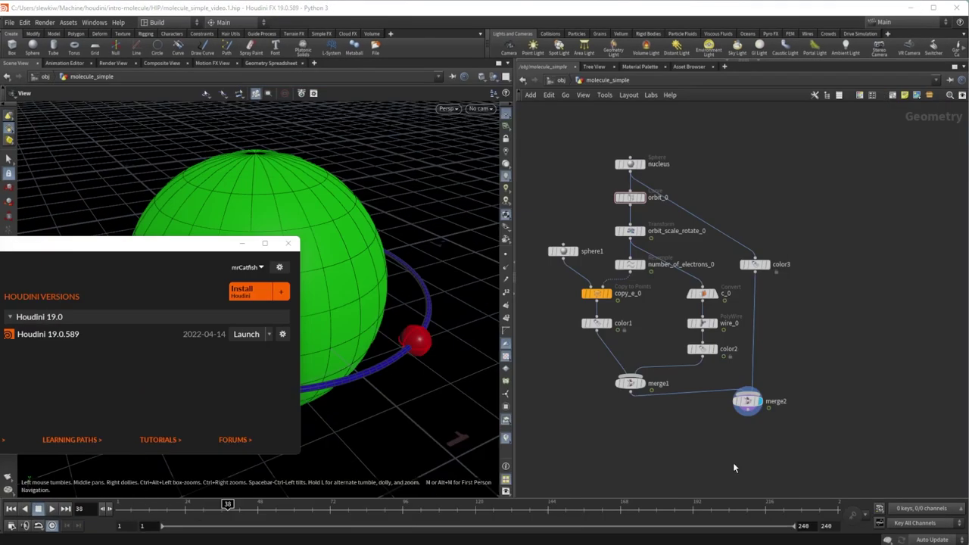
Step: Move between the object level and the inside of molecule_simple, and reposition the molecule_simple node at the object level
click(775, 137)
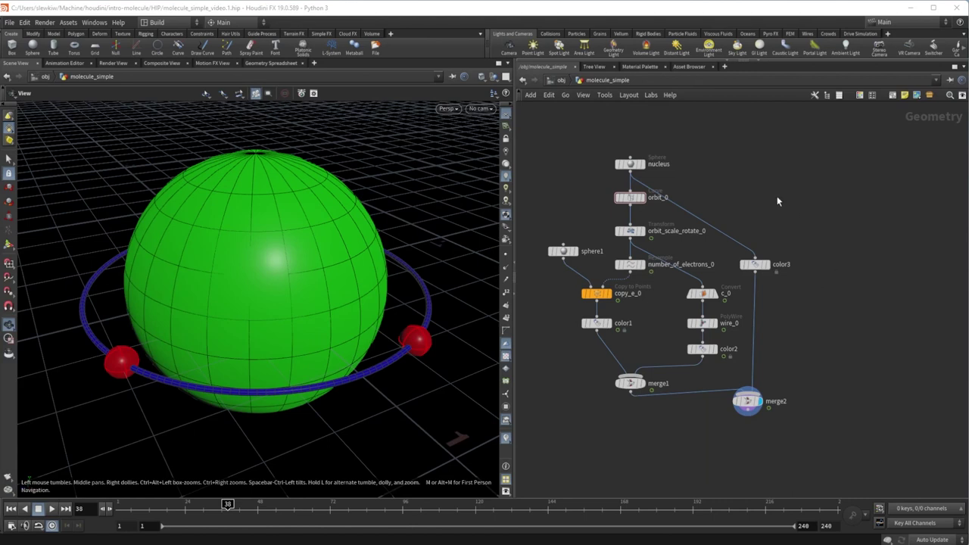
click(561, 81)
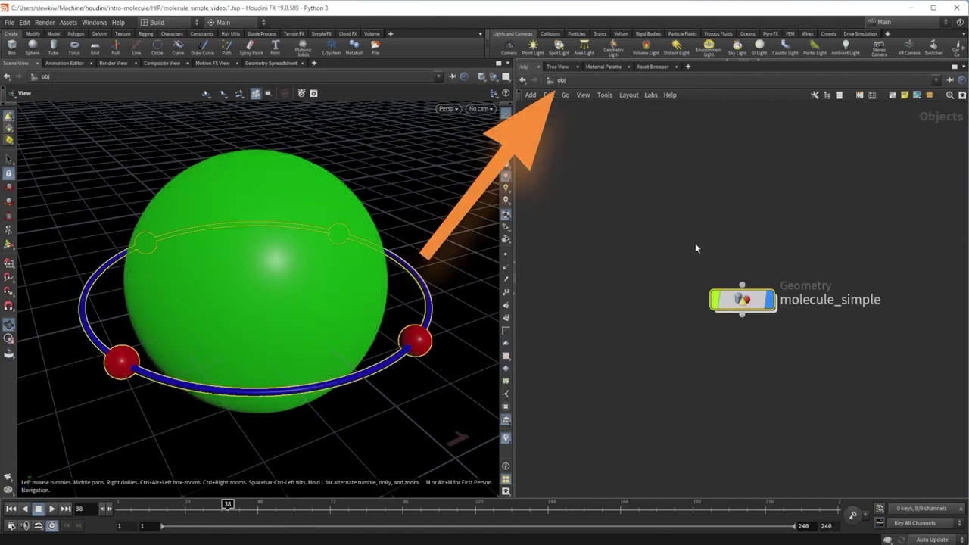
double_click(746, 299)
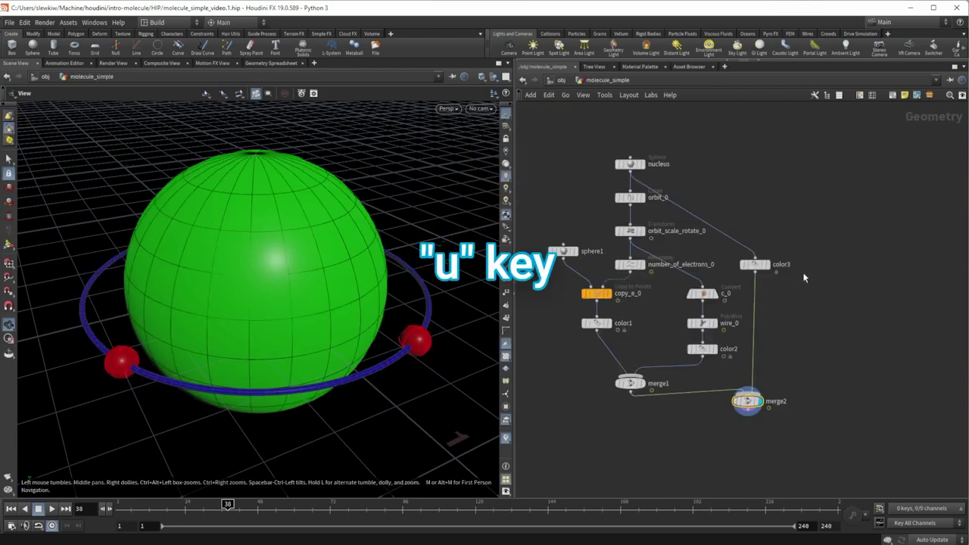
key(u)
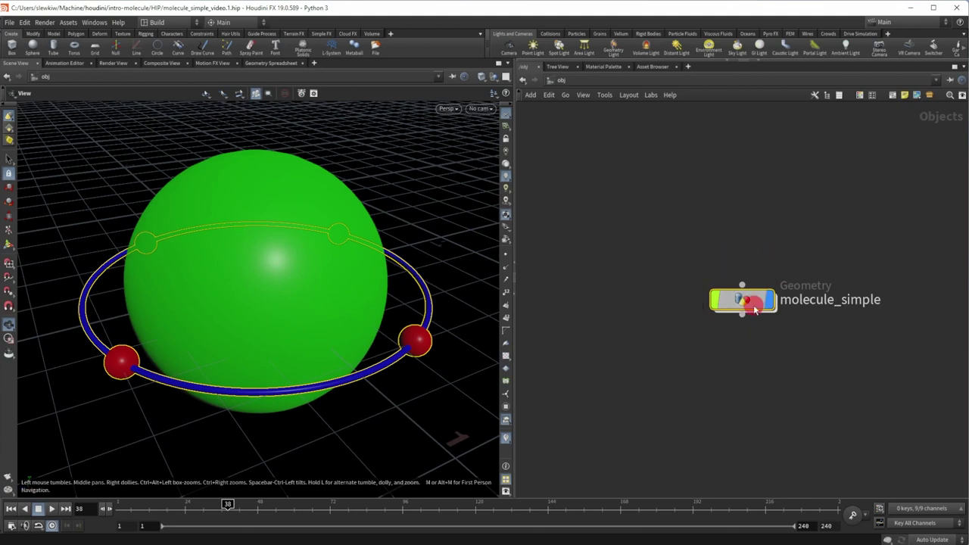
drag(755, 308, 631, 242)
mouse_move(622, 236)
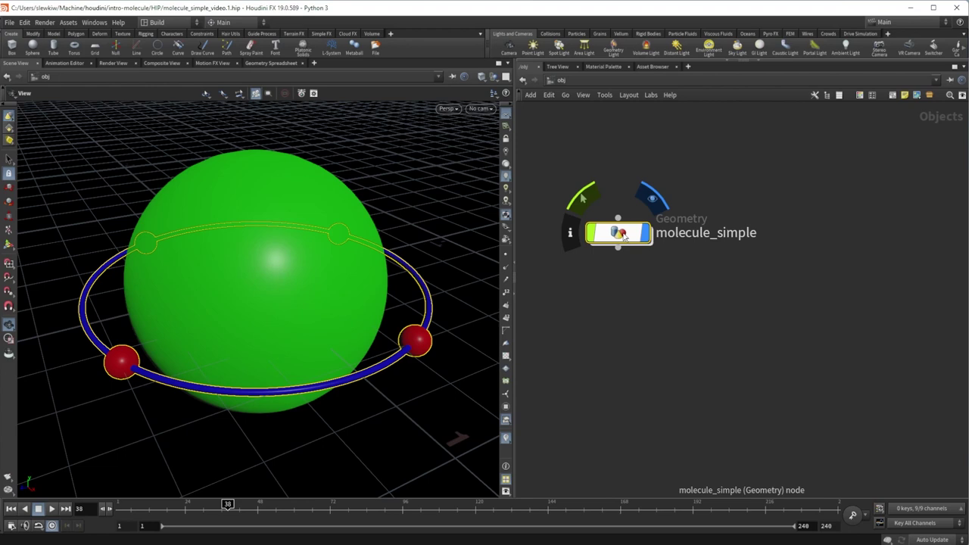
Step: Inside molecule_simple, set the maximum segments of number_of_electrons_0 to 6
double_click(620, 233)
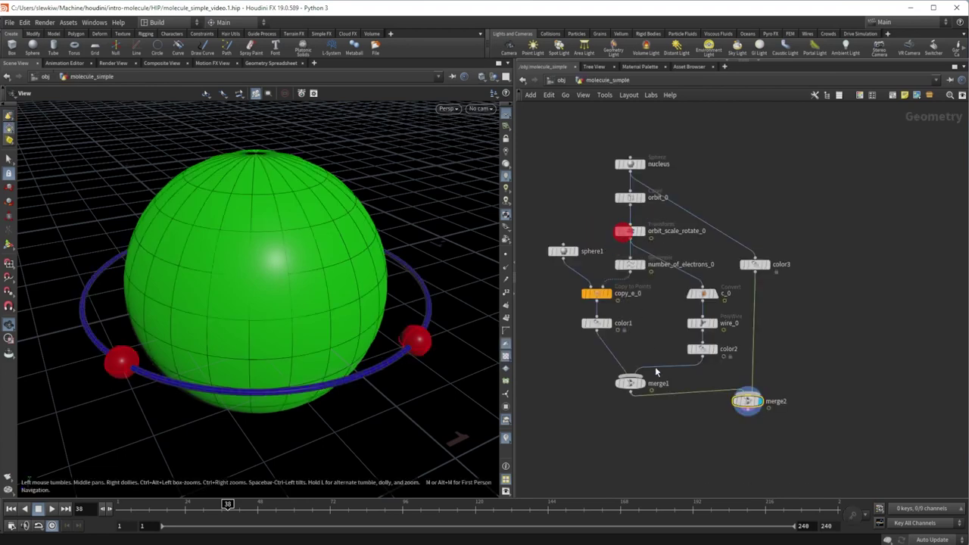
click(631, 264)
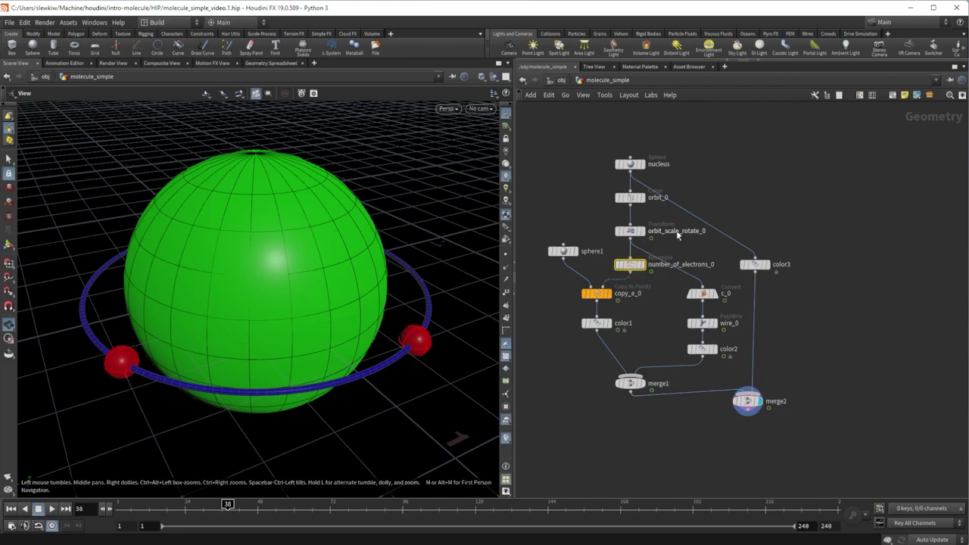
key(p)
drag(872, 230, 877, 229)
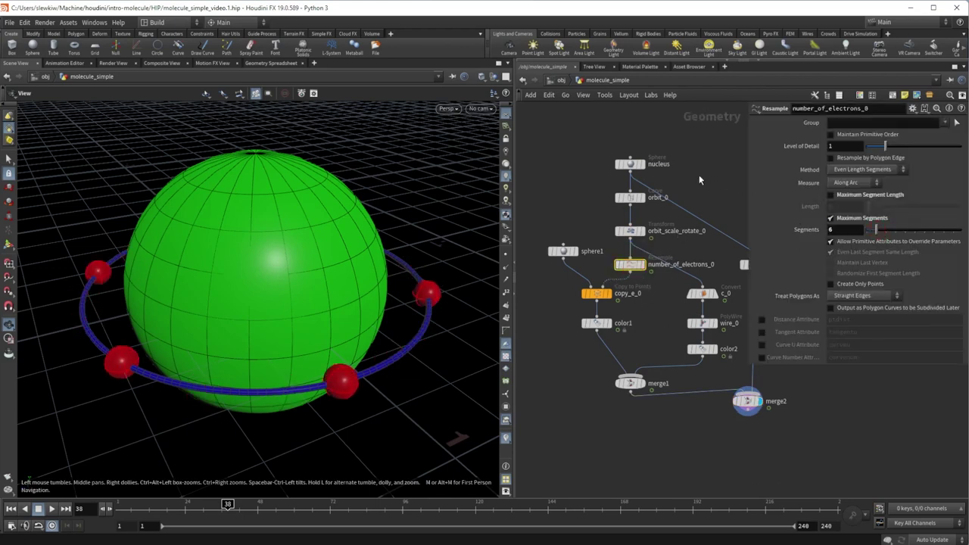
Step: Create a digital asset from the molecule_simple object, appending _demo to its operator name, and destroy all spare parameters
key(u)
right_click(596, 243)
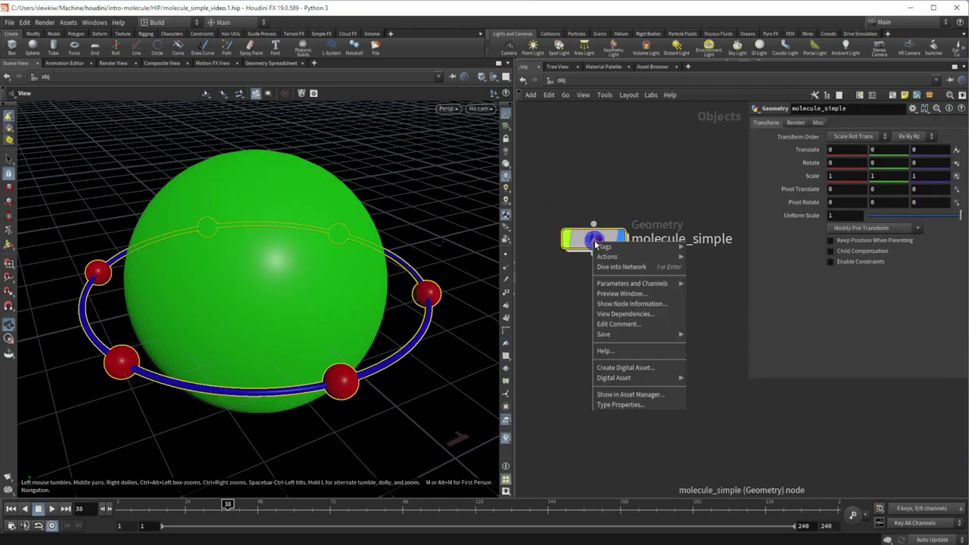
click(625, 367)
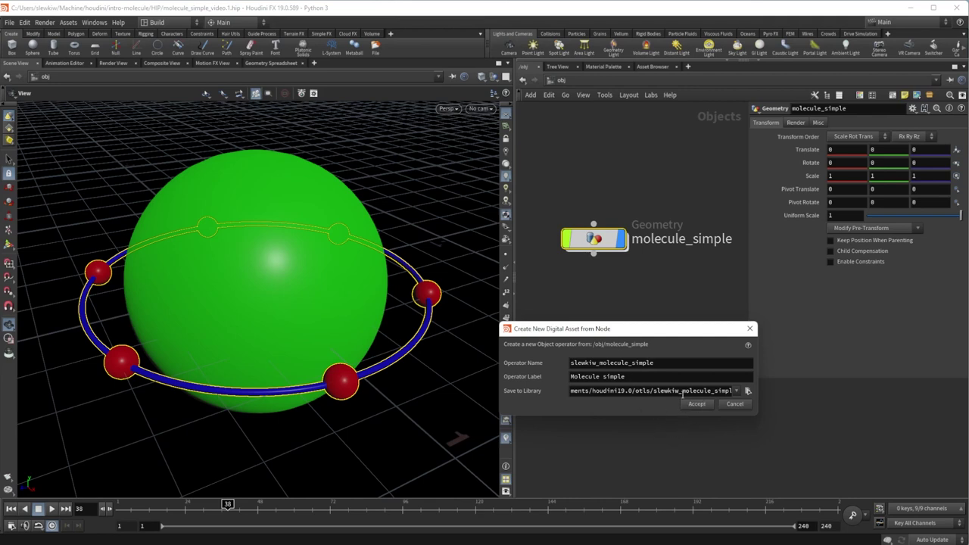
click(682, 393)
click(655, 363)
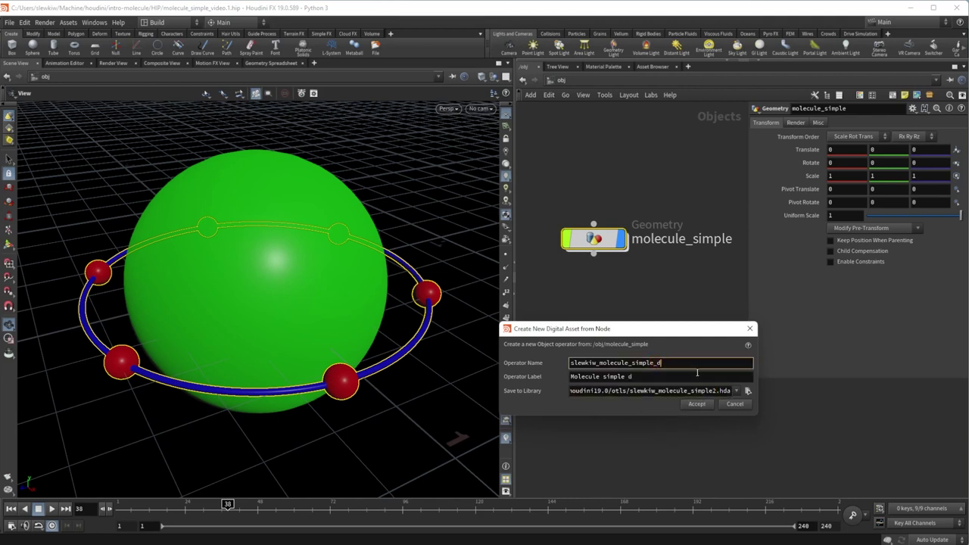
click(696, 404)
drag(824, 364, 612, 245)
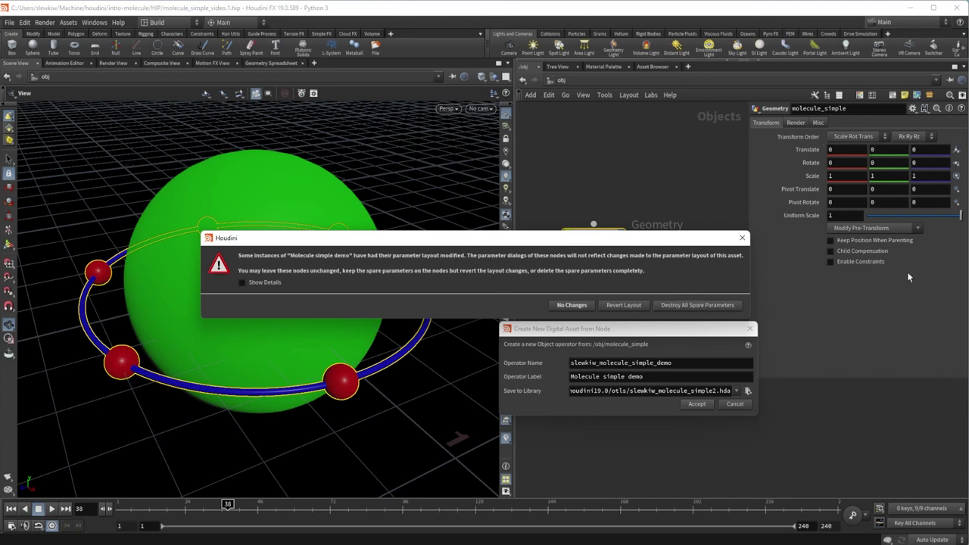
click(683, 306)
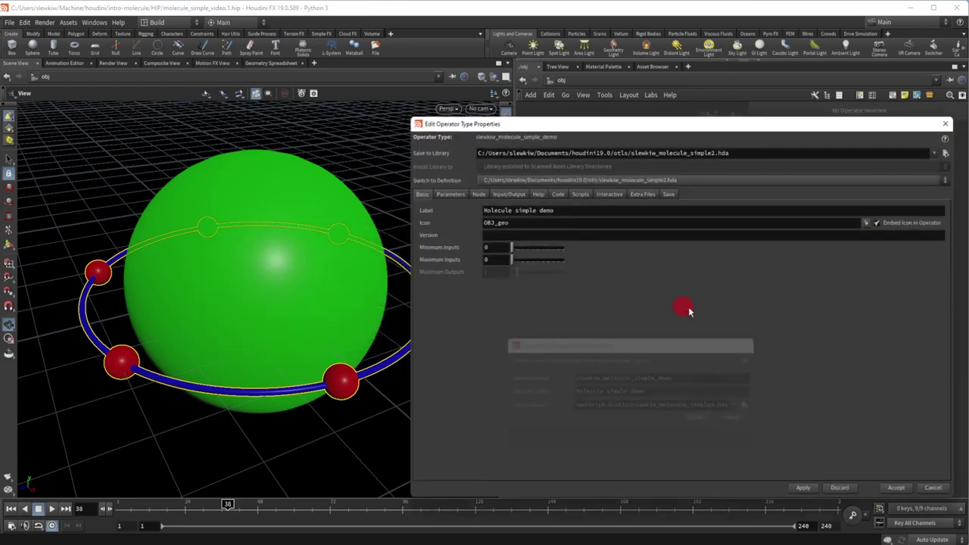
Step: Collapse the Transform, Render and Misc folders in the asset's existing parameters and compare them with the parameters on the molecule_simple node
drag(670, 125, 400, 86)
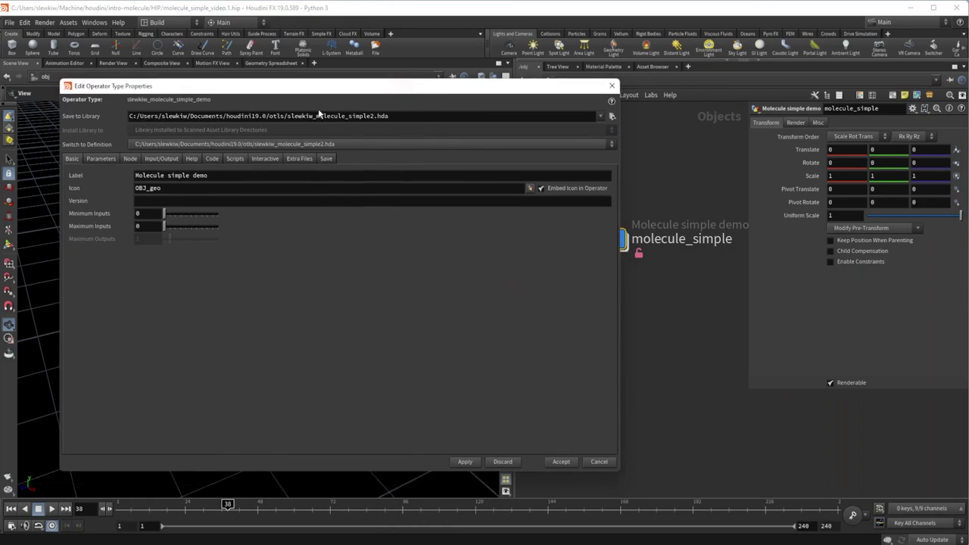
drag(407, 116, 102, 120)
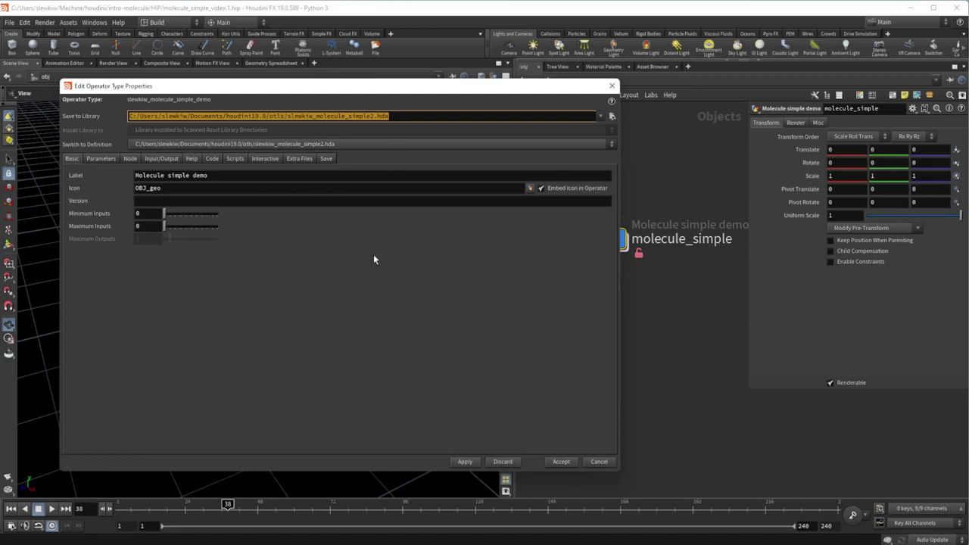
click(106, 157)
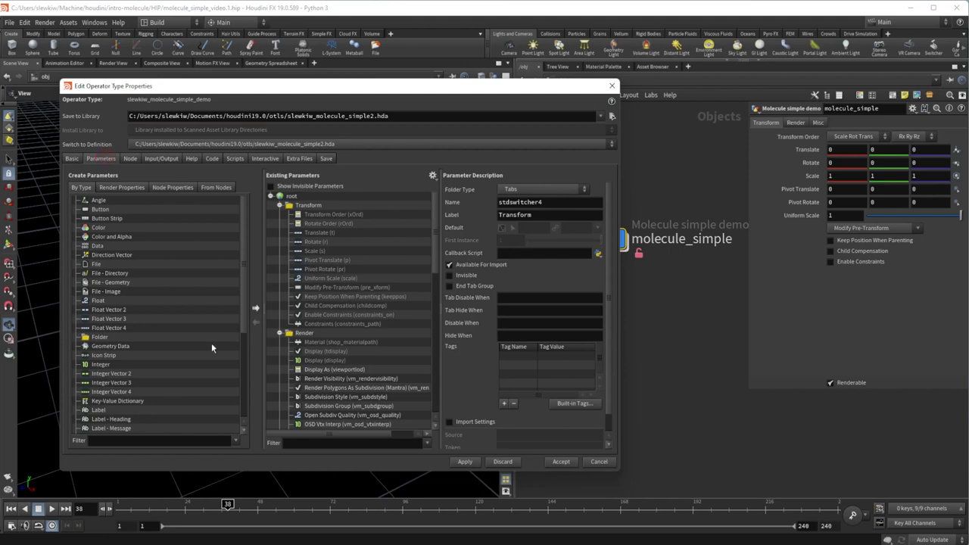
click(280, 205)
click(279, 215)
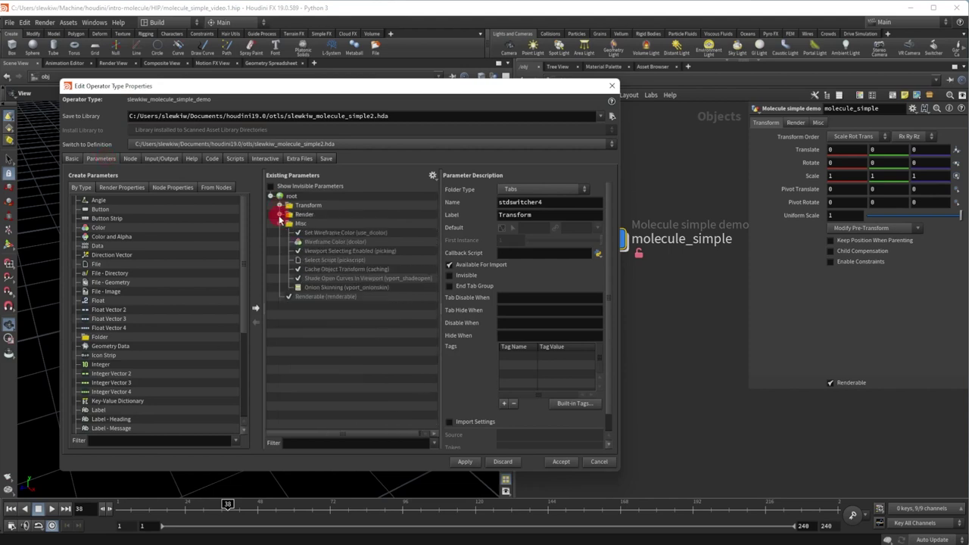
click(280, 224)
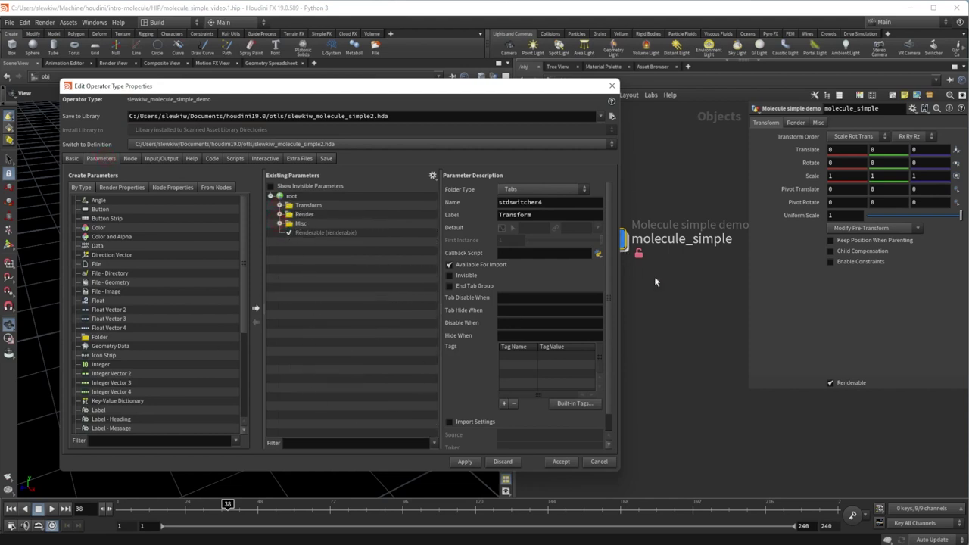
middle_drag(655, 276, 688, 283)
click(777, 124)
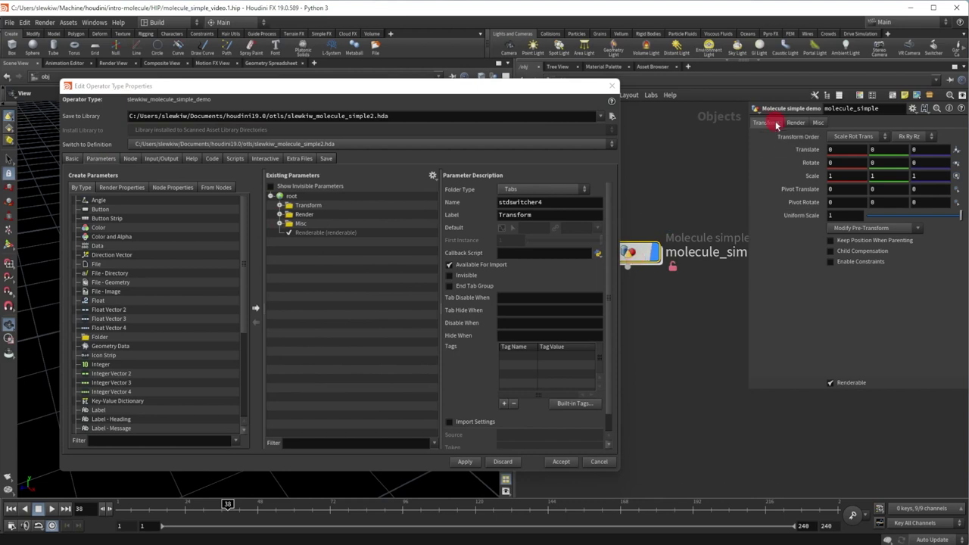
click(796, 123)
click(818, 123)
click(797, 123)
click(766, 122)
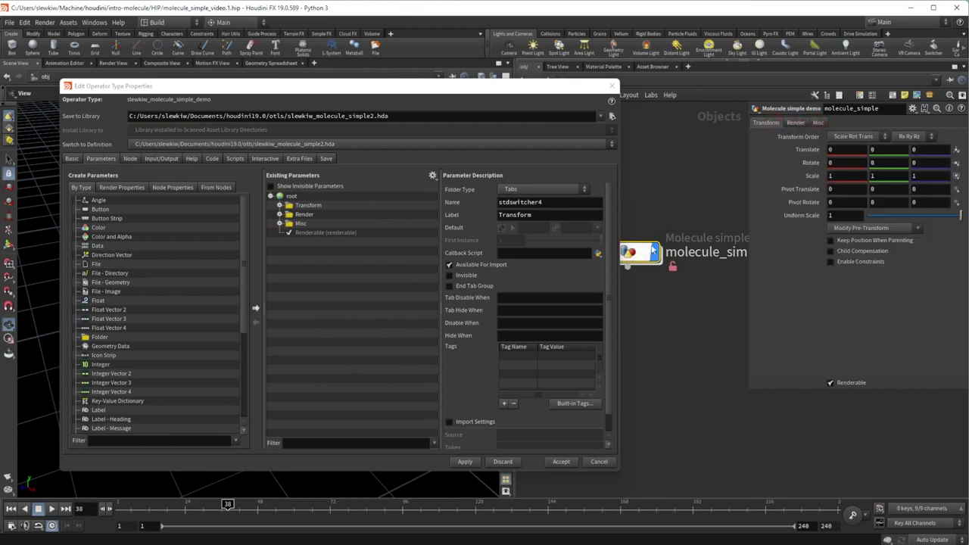
Step: Add a new folder above Transform in the asset's existing parameters, name it Controls, and apply the change
click(311, 205)
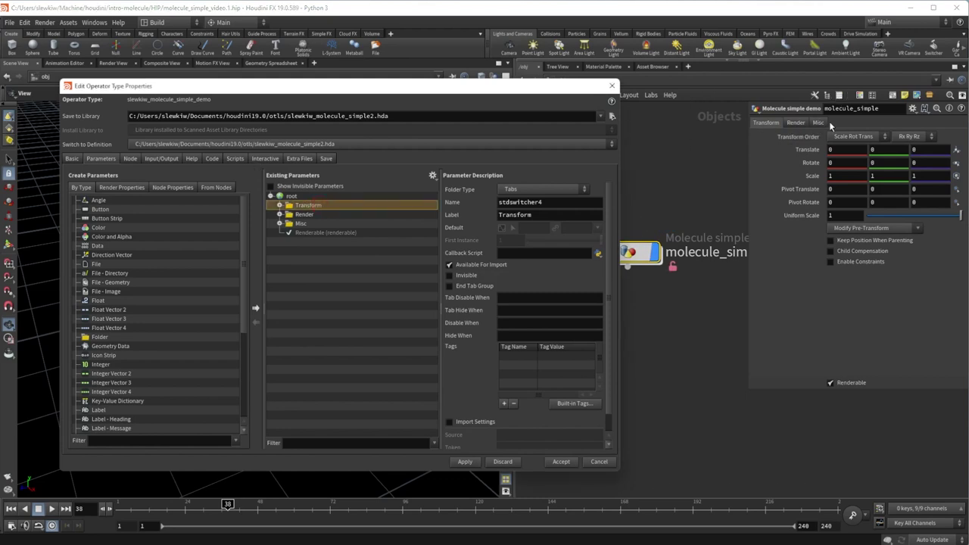
drag(91, 337, 286, 208)
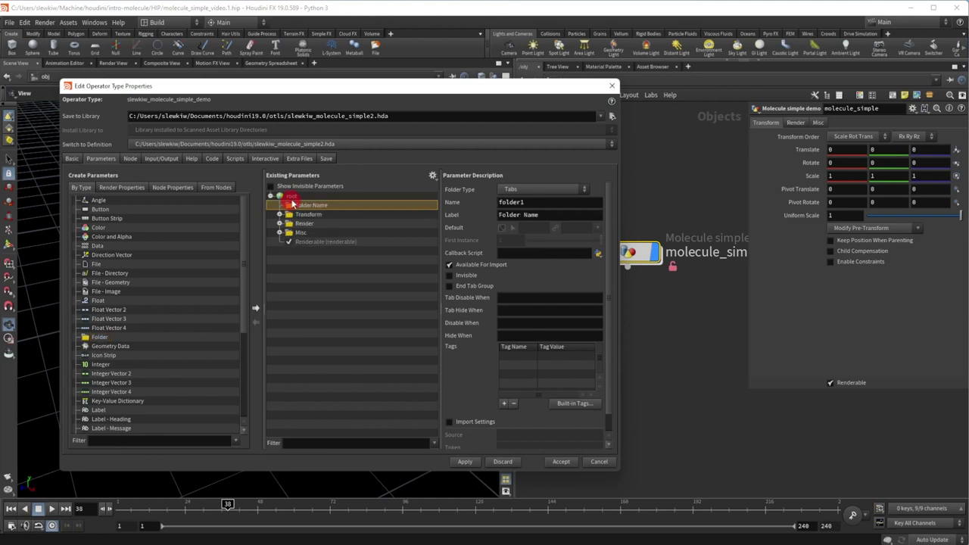
click(312, 210)
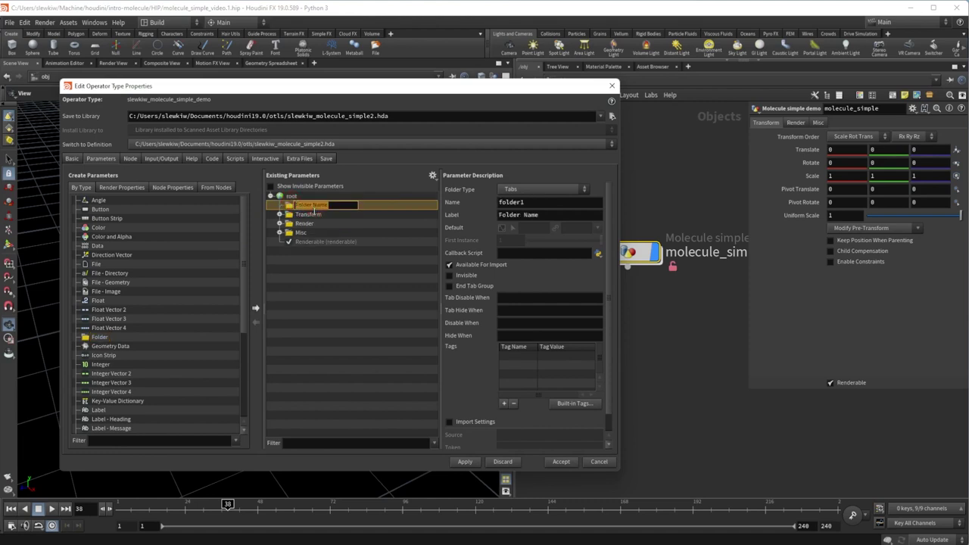
text(Controls)
key(Return)
click(465, 461)
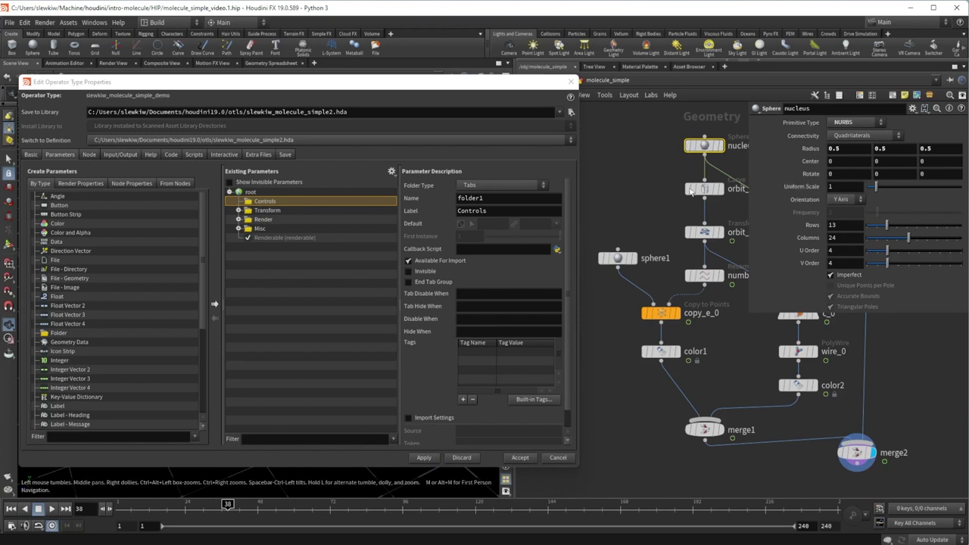
Step: Promote the nucleus sphere's Uniform Scale into the Controls folder, label it Nucleus Scale, and apply the change
drag(788, 189, 266, 203)
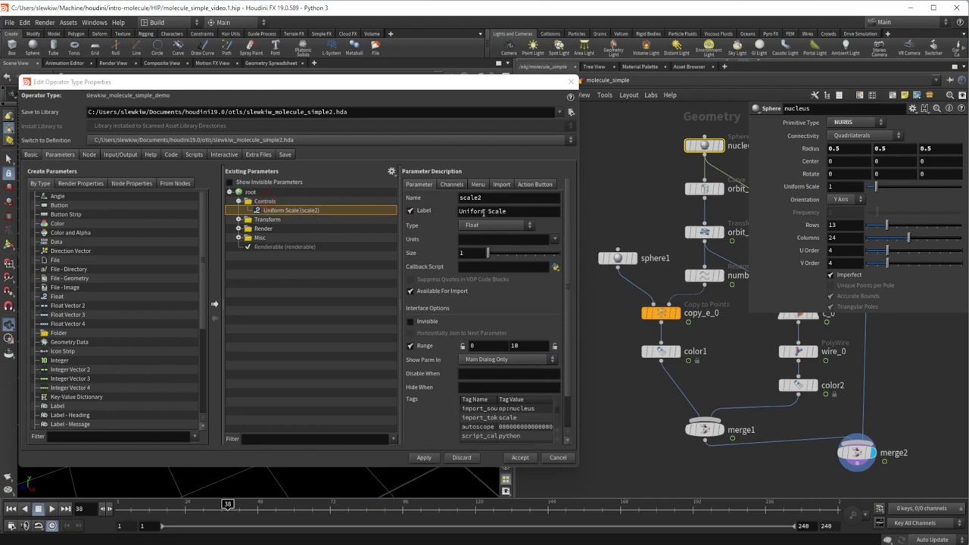
drag(488, 213, 448, 210)
text(Nucl)
text(eus)
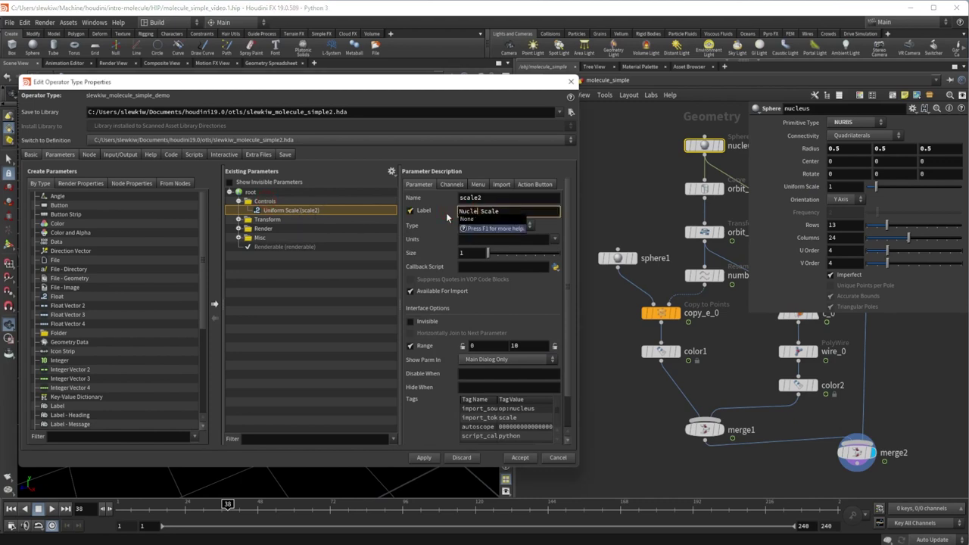
click(422, 459)
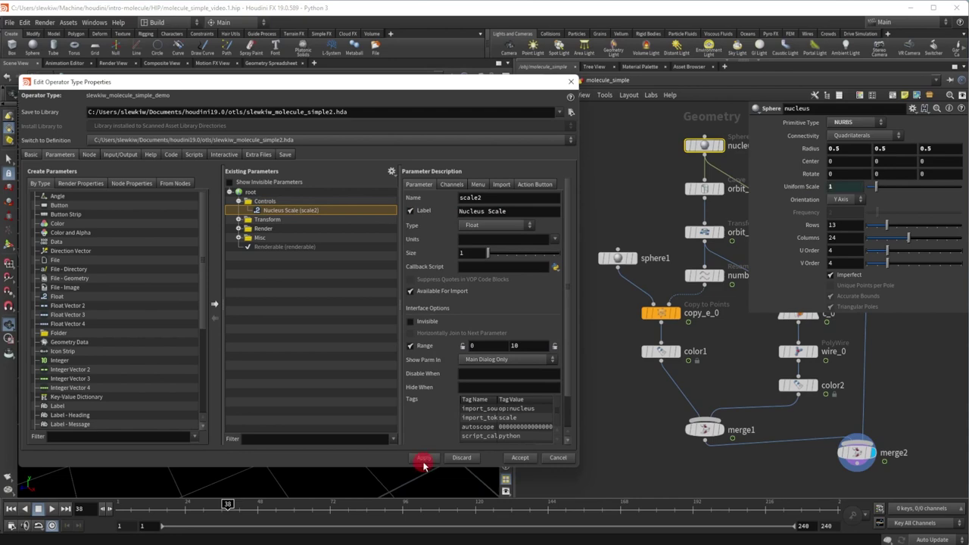
Step: Return to the object level and test the new control by lowering Nucleus Scale to about 0.59
drag(522, 85, 516, 104)
click(559, 80)
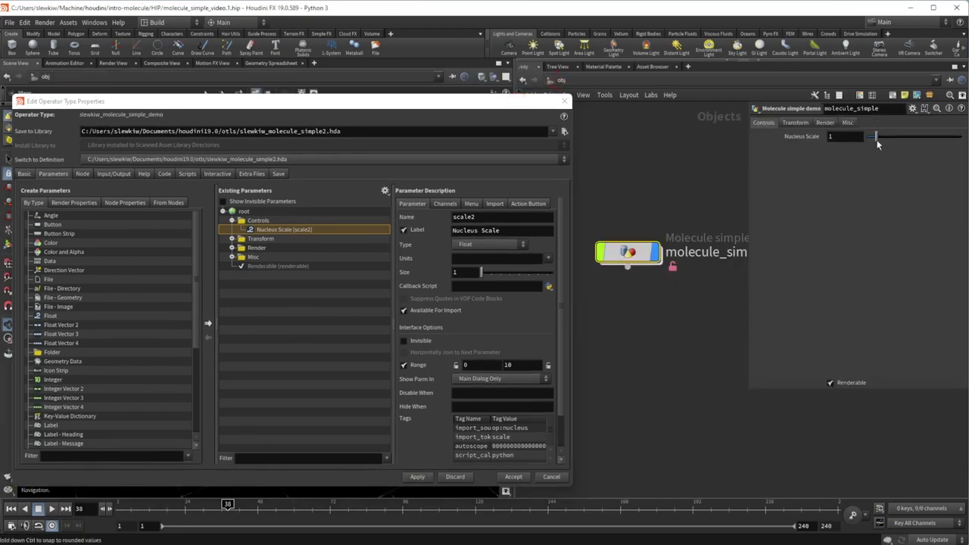
drag(379, 101, 480, 411)
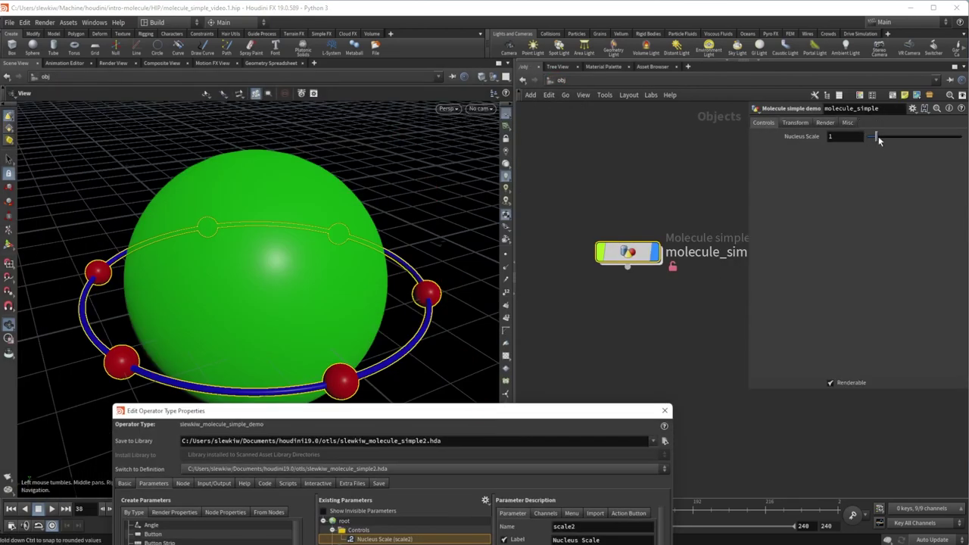
mouse_move(876, 137)
mouse_down()
mouse_move(887, 134)
mouse_move(870, 138)
mouse_up()
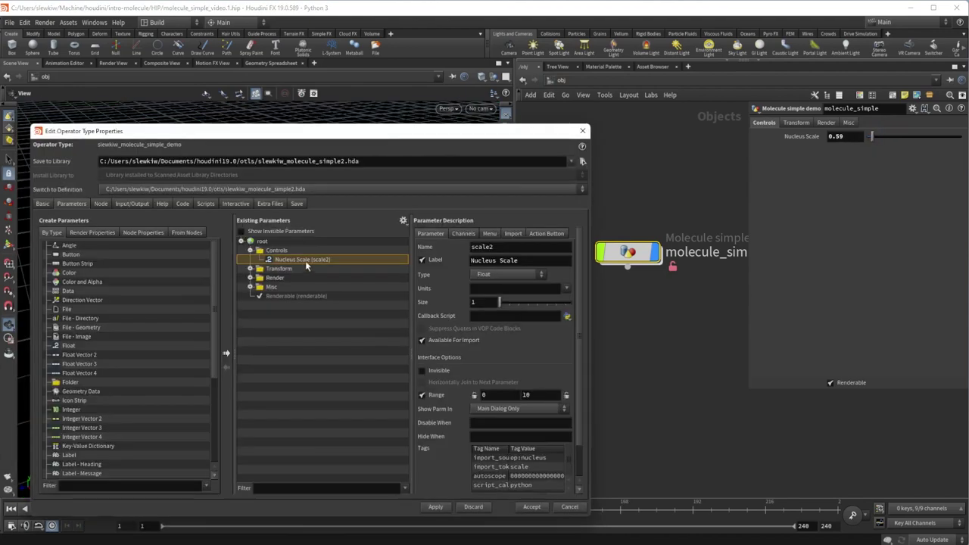
Step: Set the upper range limit of the Nucleus Scale parameter to 2 and apply the change
click(313, 250)
click(314, 259)
text(2)
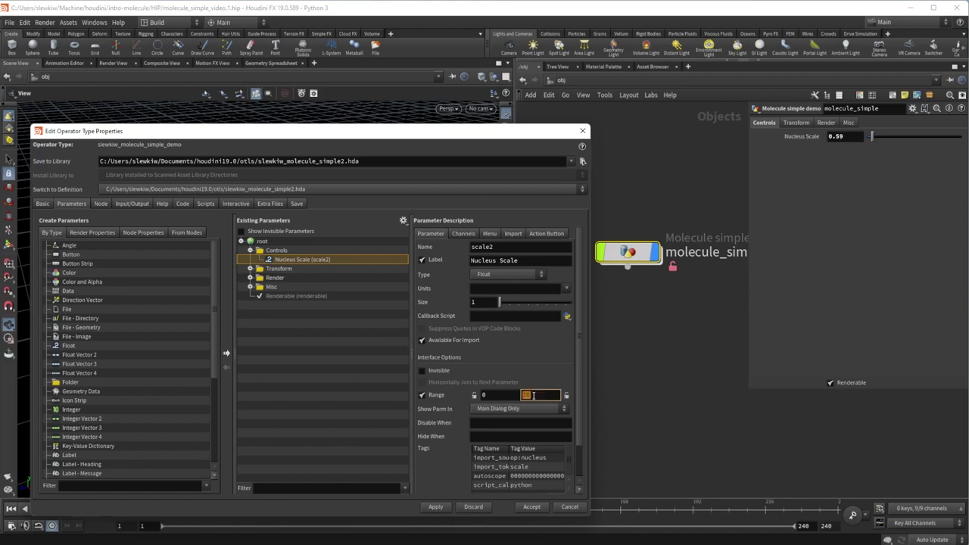
key(Return)
double_click(540, 395)
text(10)
double_click(537, 395)
text(2)
key(Return)
click(438, 508)
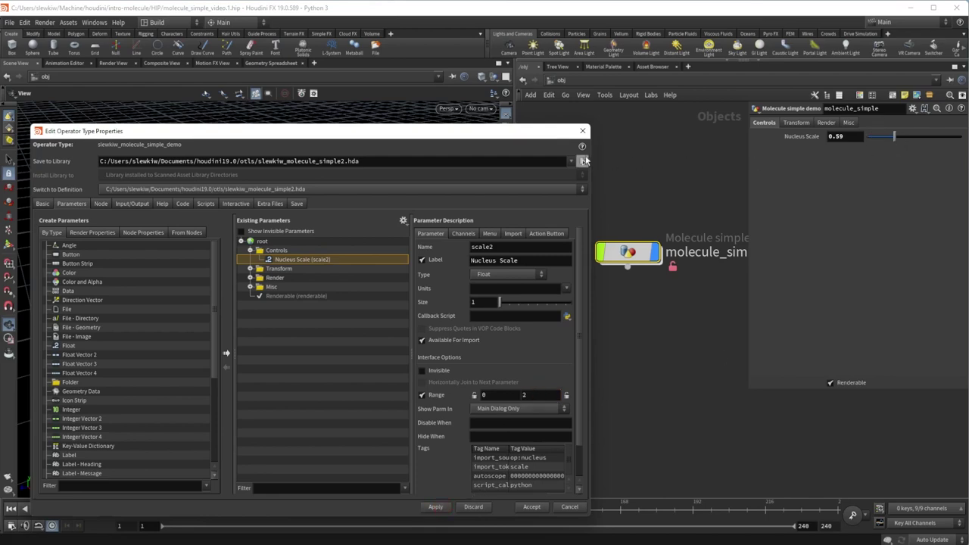
Step: Test the Nucleus Scale control on molecule_simple with the viewport uncovered and set its value to 1
drag(544, 136, 567, 367)
mouse_move(894, 137)
mouse_down()
mouse_move(942, 139)
mouse_move(913, 140)
mouse_up()
double_click(854, 136)
text(1)
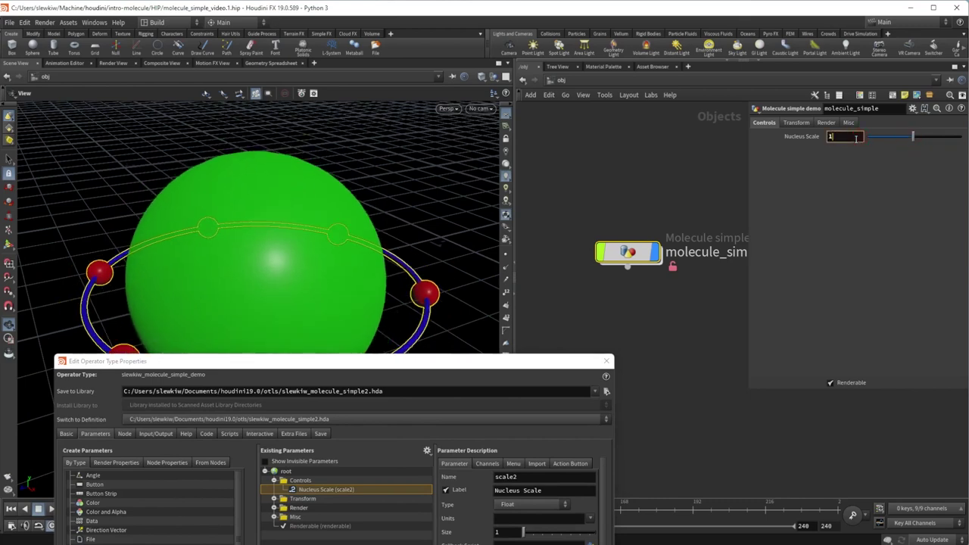
Step: Inside molecule_simple, promote the Uniform Scale of orbit_scale_rotate_0 into the Controls folder and label it Orbit Scale
click(517, 365)
drag(517, 366, 466, 124)
double_click(622, 251)
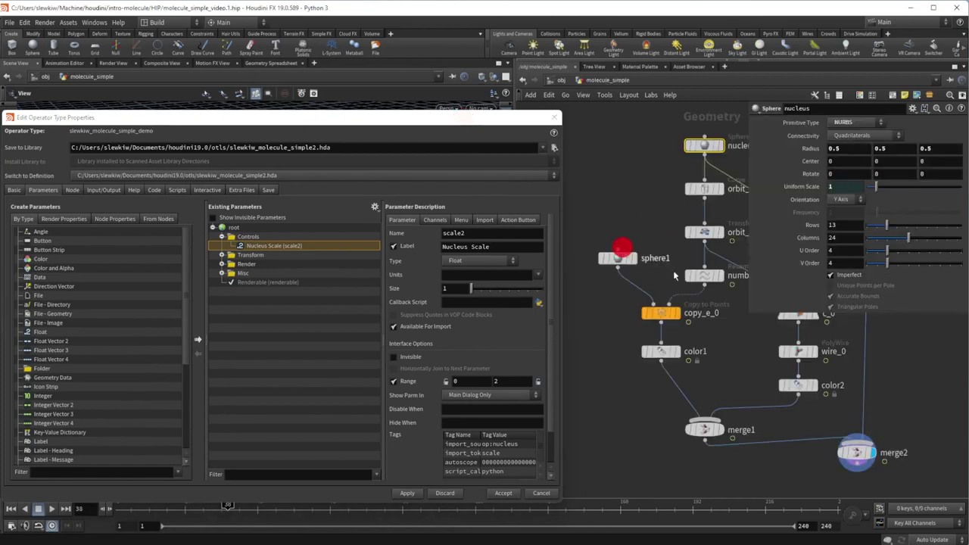
click(704, 233)
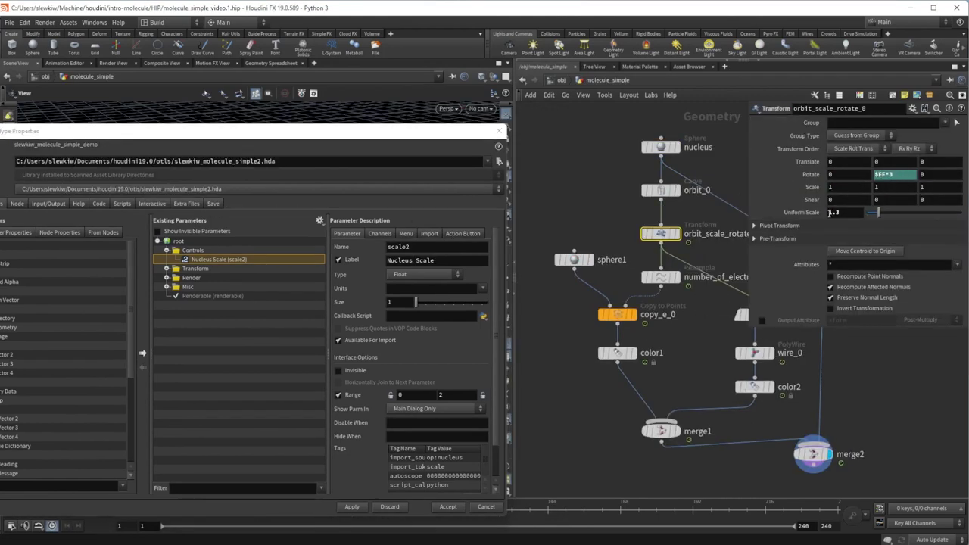
click(229, 261)
drag(228, 265, 202, 251)
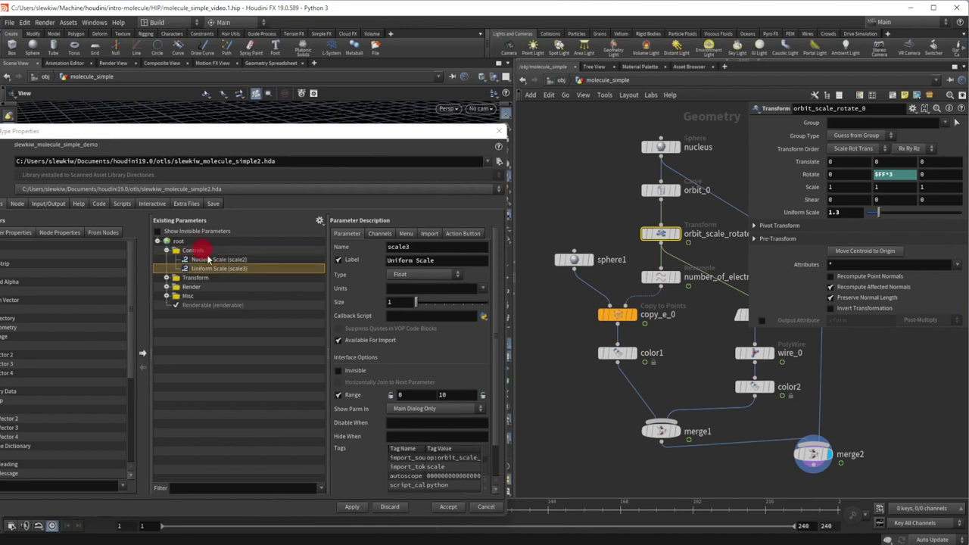
double_click(406, 261)
text(Orbit)
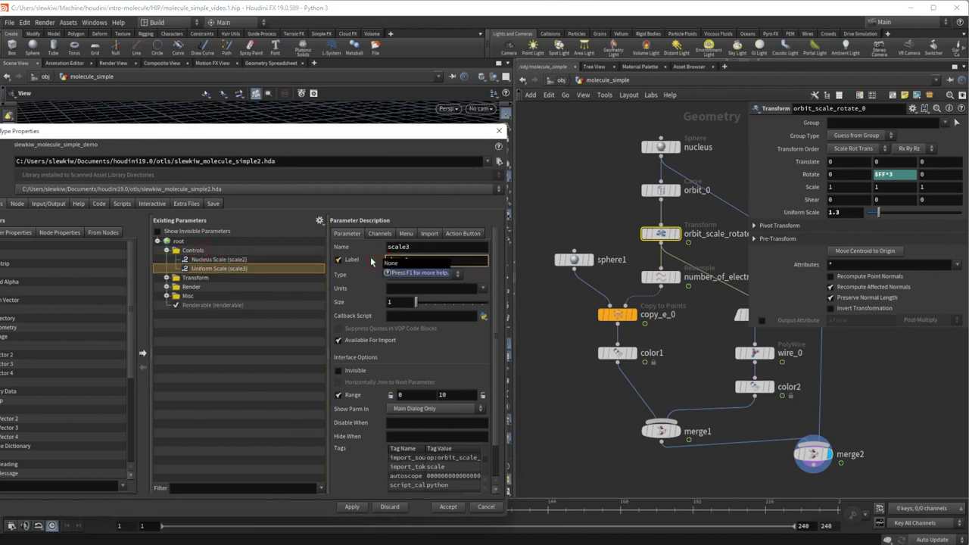
key(Return)
Step: Promote the Segments parameter of number_of_electrons_0 into the Controls folder and label it Number of Electrons
click(272, 135)
drag(271, 135, 288, 360)
middle_drag(666, 288, 624, 321)
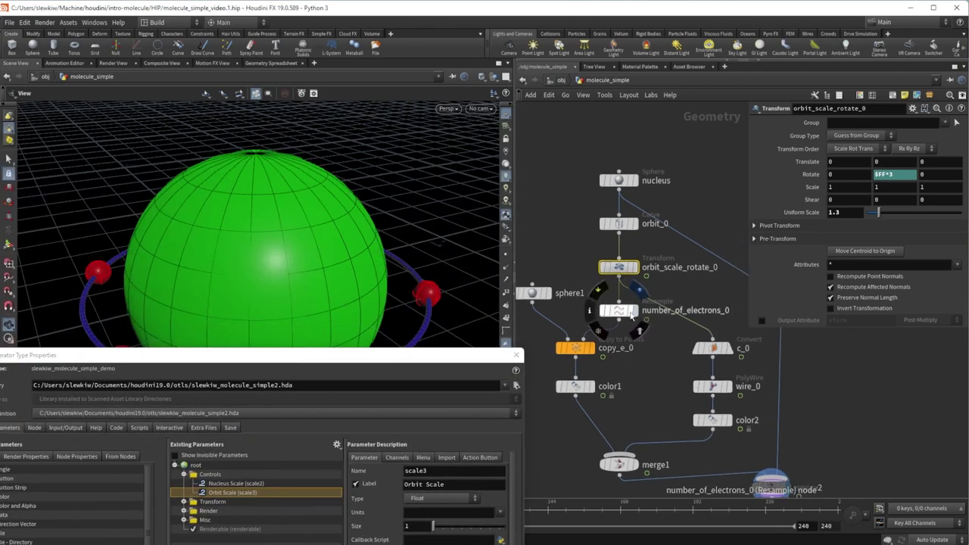
click(617, 312)
drag(404, 362, 450, 202)
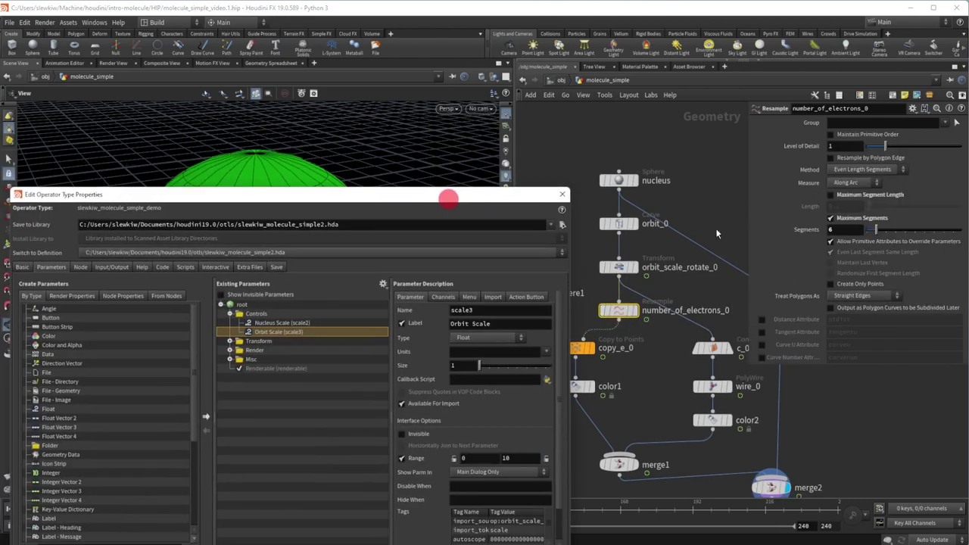
drag(281, 331, 259, 314)
double_click(462, 326)
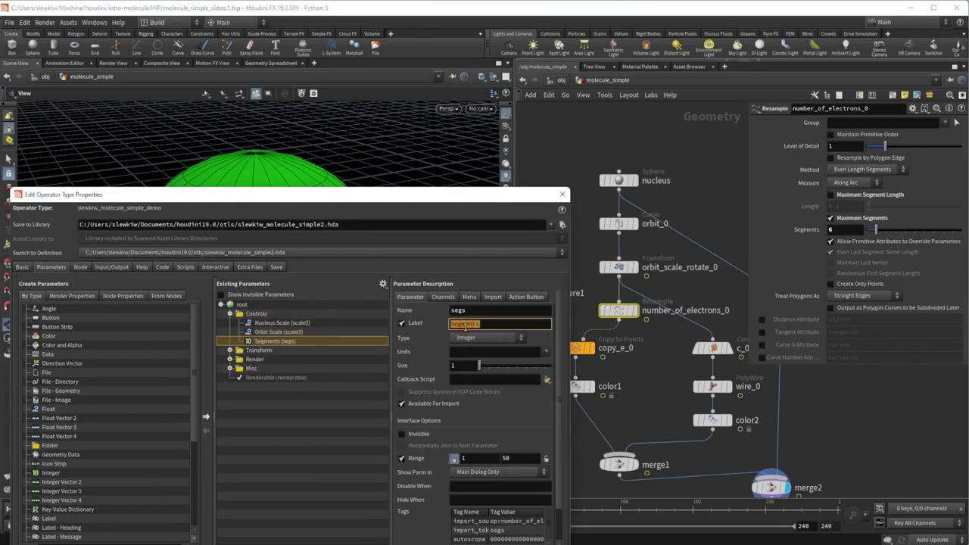
text(Numb)
key(Return)
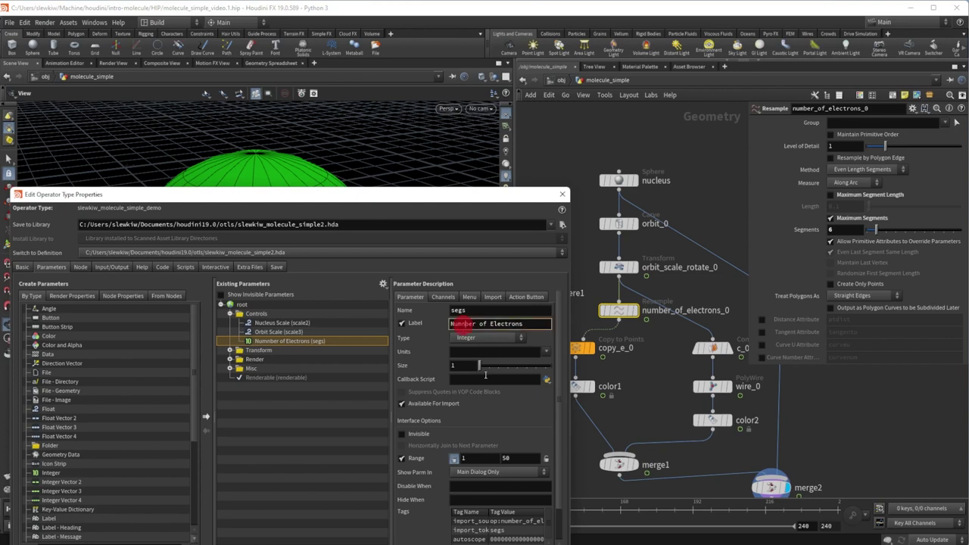
key(Return)
Step: Promote the Uniform Scale of sphere1 into the Controls folder and label it Electron Scale
middle_drag(562, 314, 607, 294)
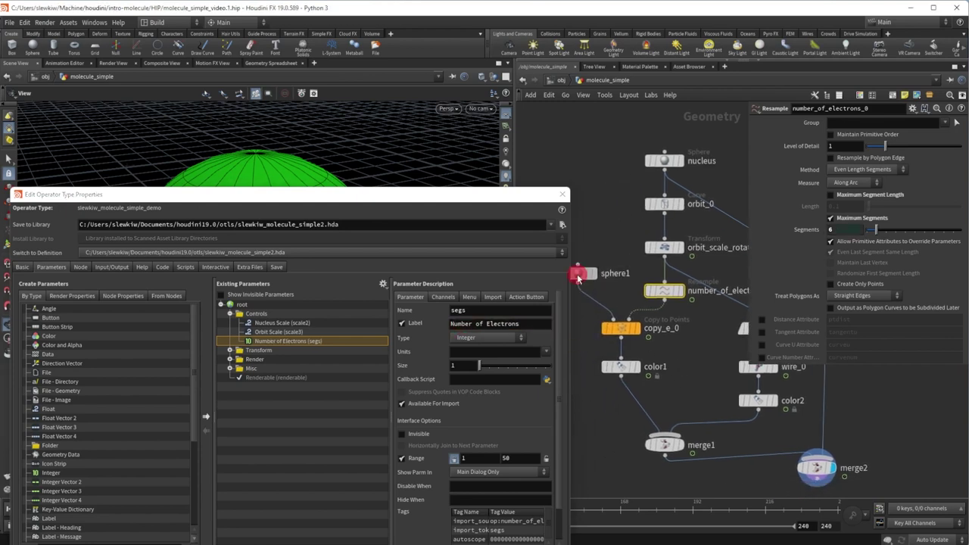
click(583, 273)
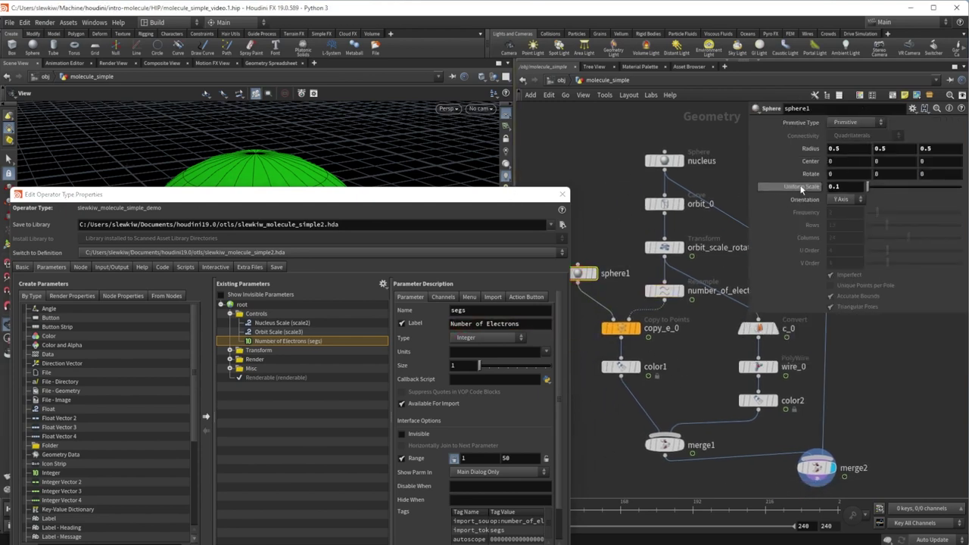
drag(801, 187, 266, 326)
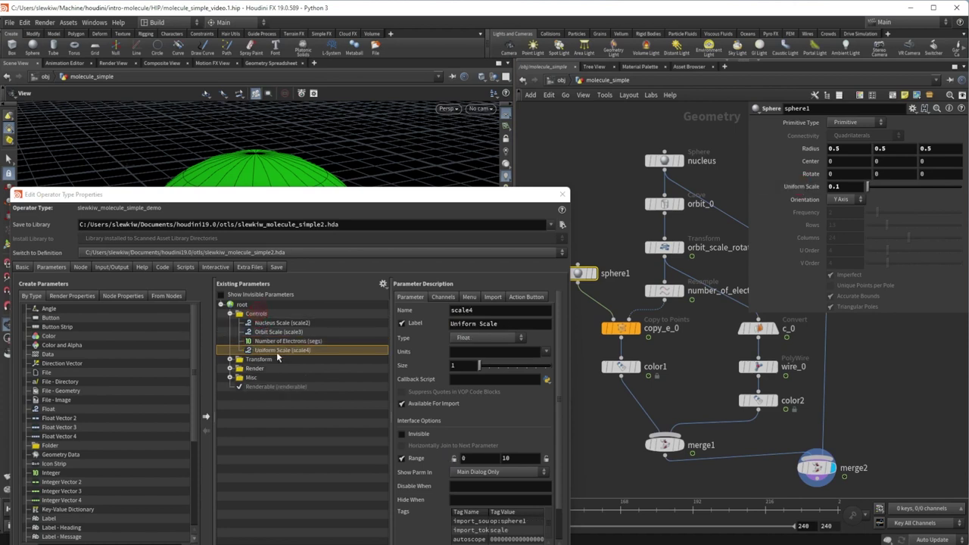
double_click(467, 324)
text(Electron)
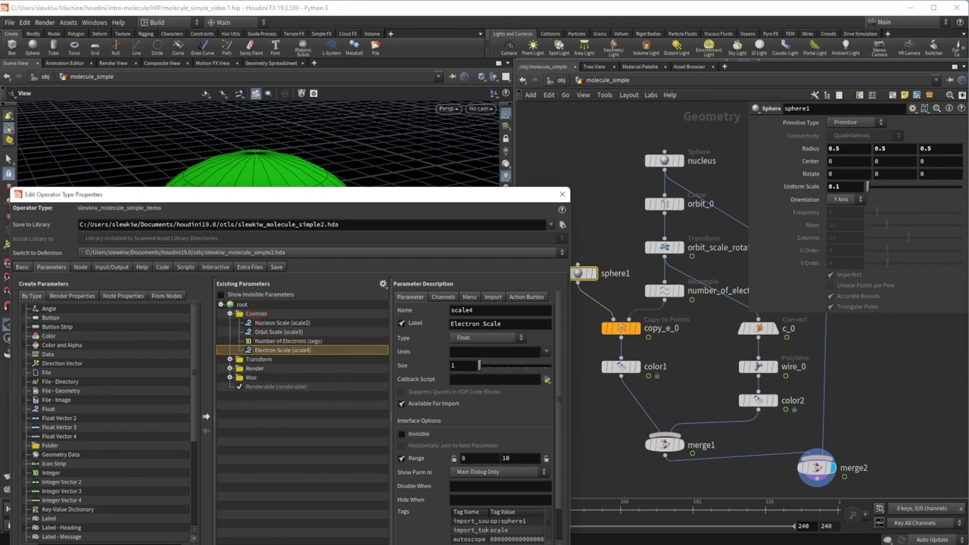
Step: At the object level, set Orbit Scale to about 1.67, Number of Electrons to 8 and Electron Scale to about 1.08
drag(482, 195, 368, 447)
click(561, 81)
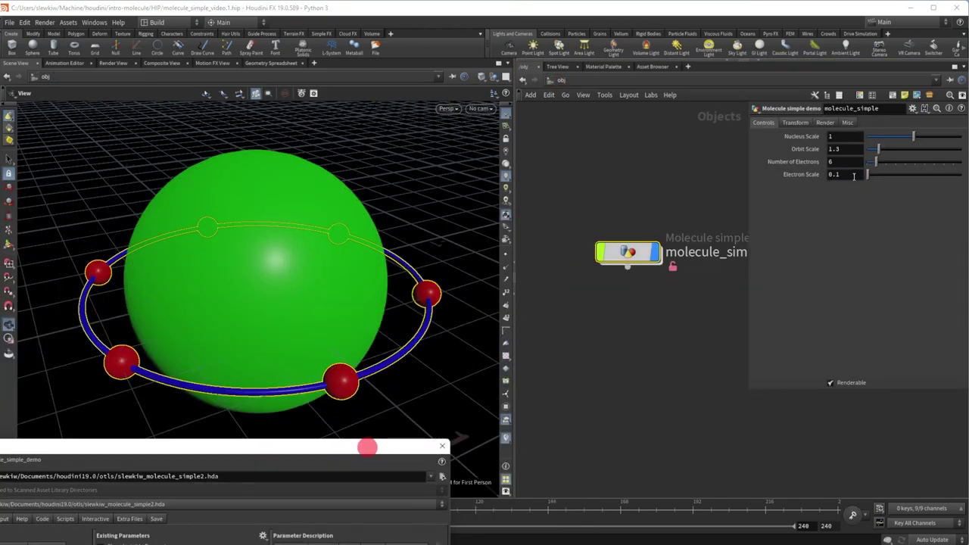
drag(878, 149, 878, 173)
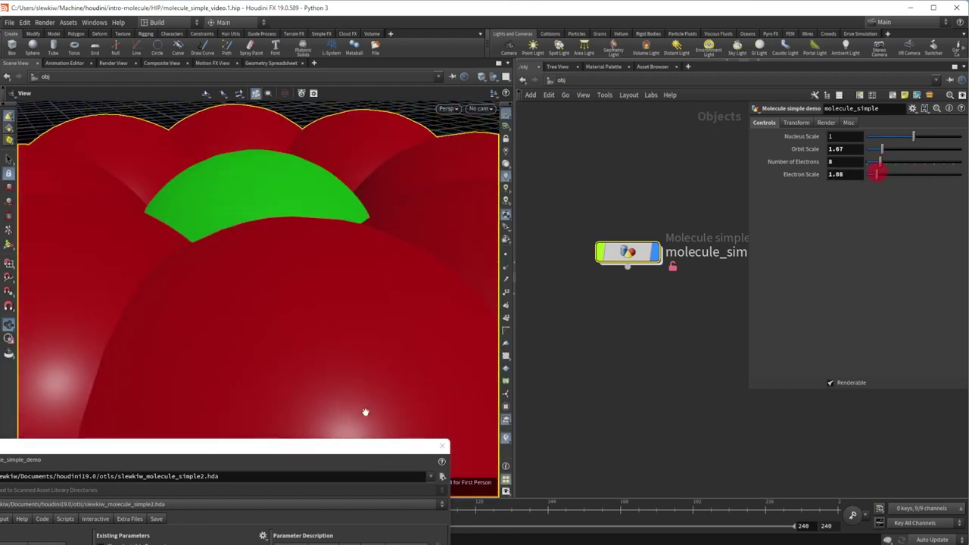
Step: Set the upper range limit of the Electron Scale parameter to 0.5 and apply it
drag(361, 448, 451, 195)
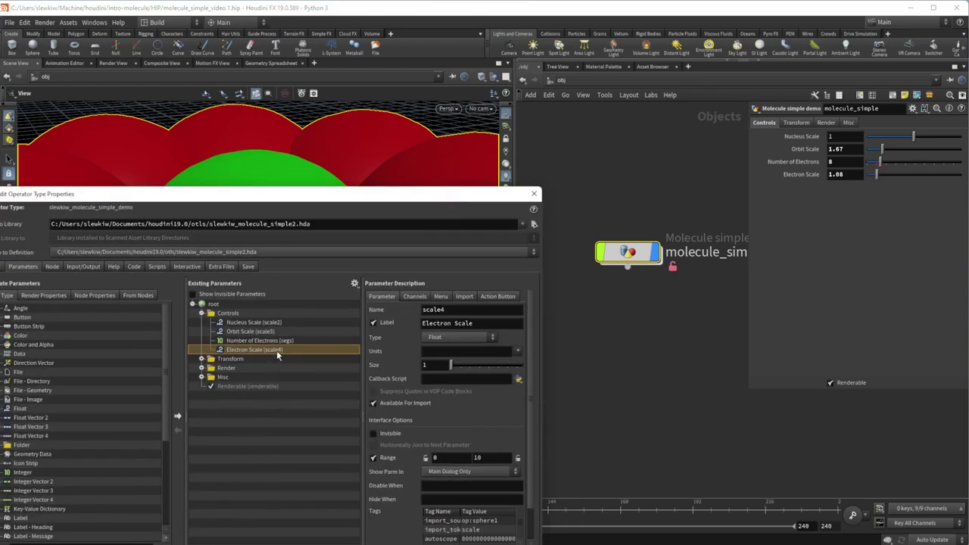
click(297, 342)
click(298, 350)
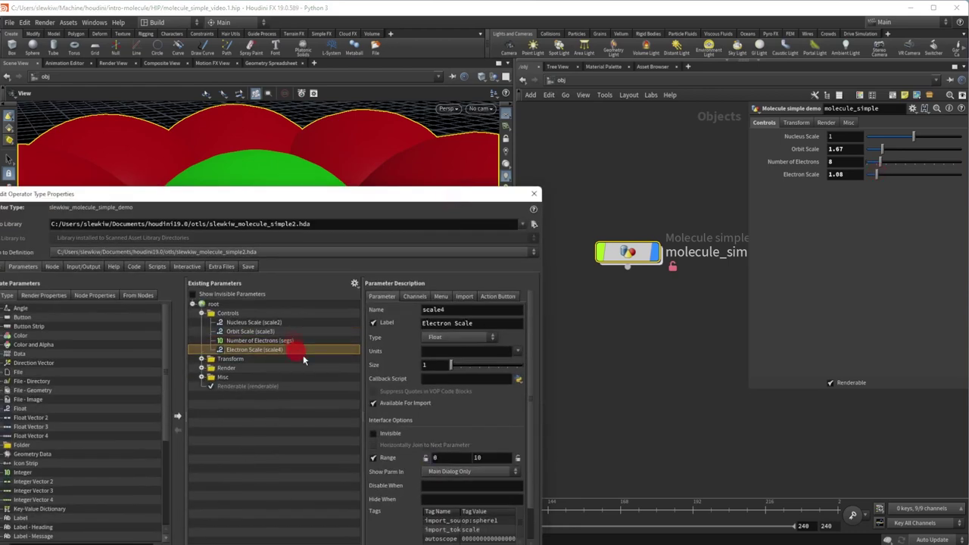
click(492, 458)
text(0.5)
key(Return)
Step: Lower molecule_simple's Electron Scale to about 0.108 and preview the electrons' orbit animation up to frame 62
click(921, 176)
drag(921, 178, 913, 176)
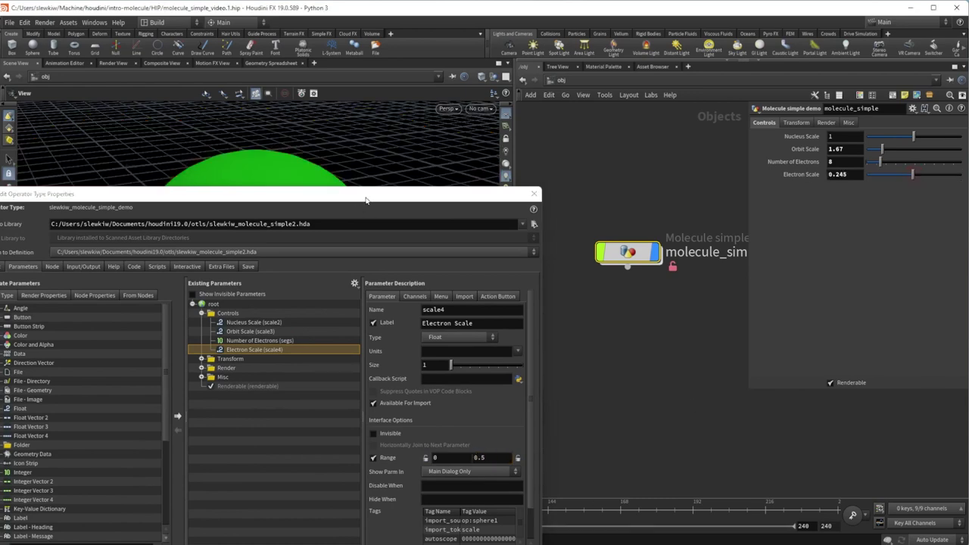
drag(366, 200, 364, 413)
drag(914, 176, 887, 177)
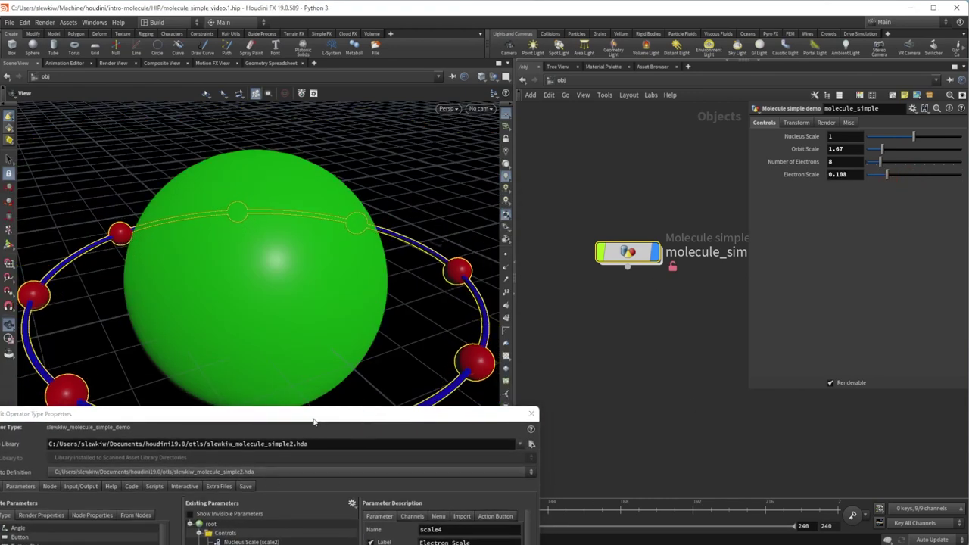
drag(314, 422, 407, 400)
click(39, 511)
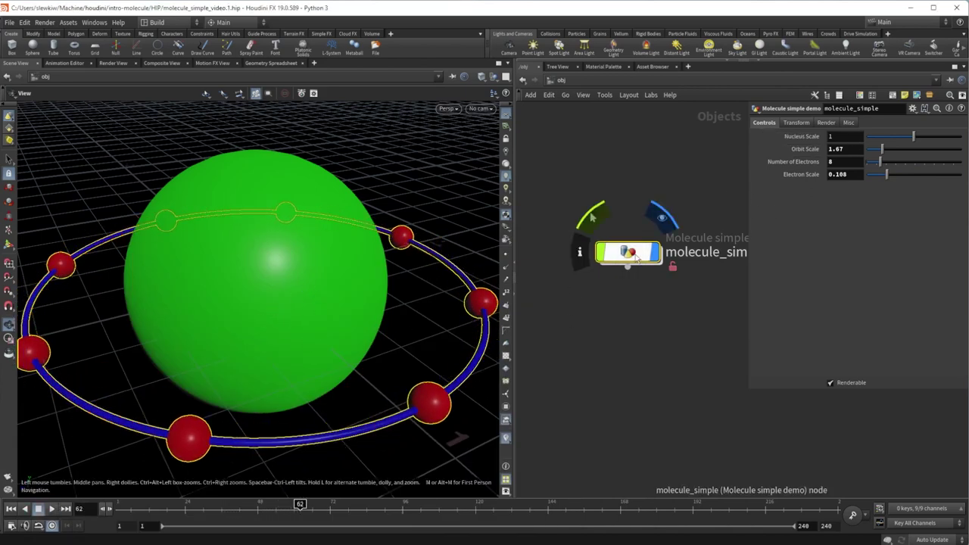
Step: Check the rotation expression of orbit_scale_rotate_0 inside molecule_simple and return to the object level
double_click(636, 259)
click(666, 248)
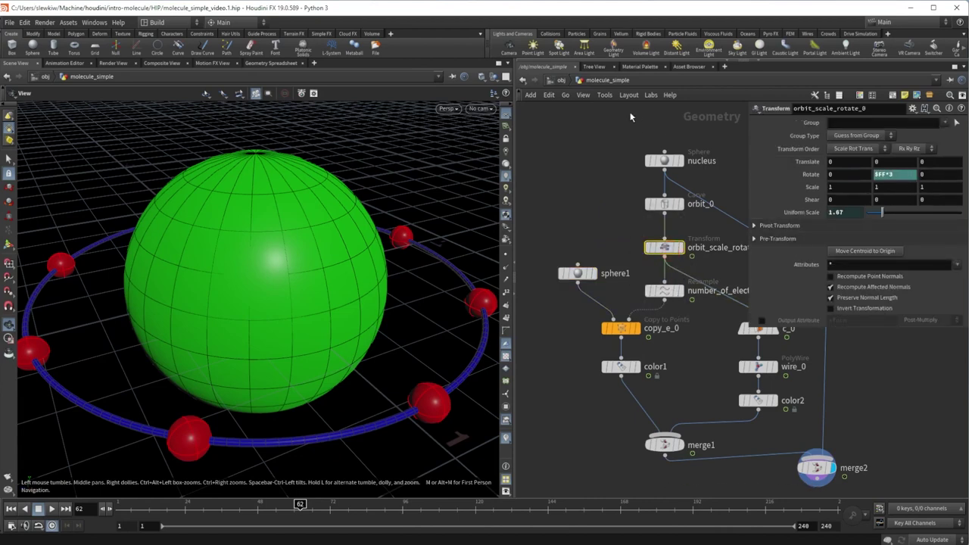
click(560, 81)
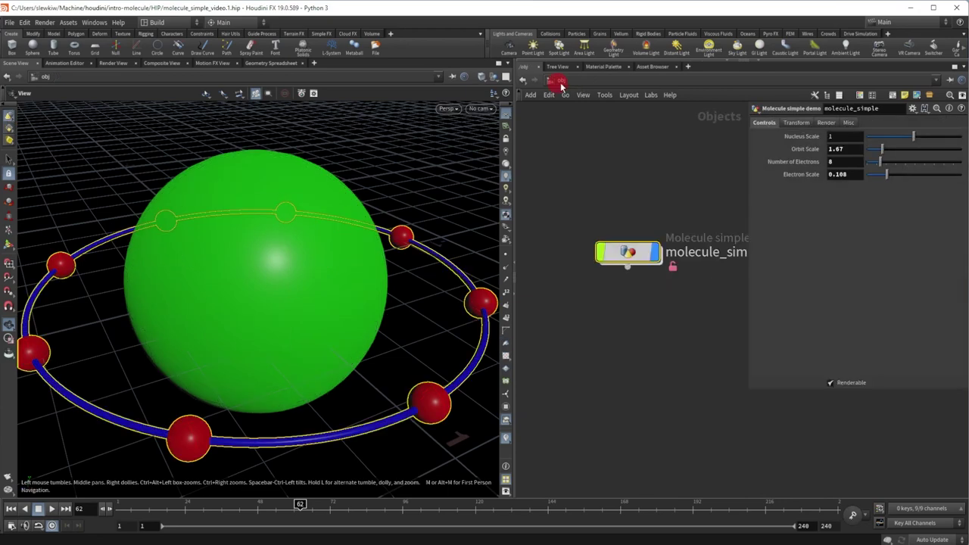
Step: Promote the Rotate parameter of orbit_scale_rotate_0 into the asset's Controls folder and apply it
right_click(628, 253)
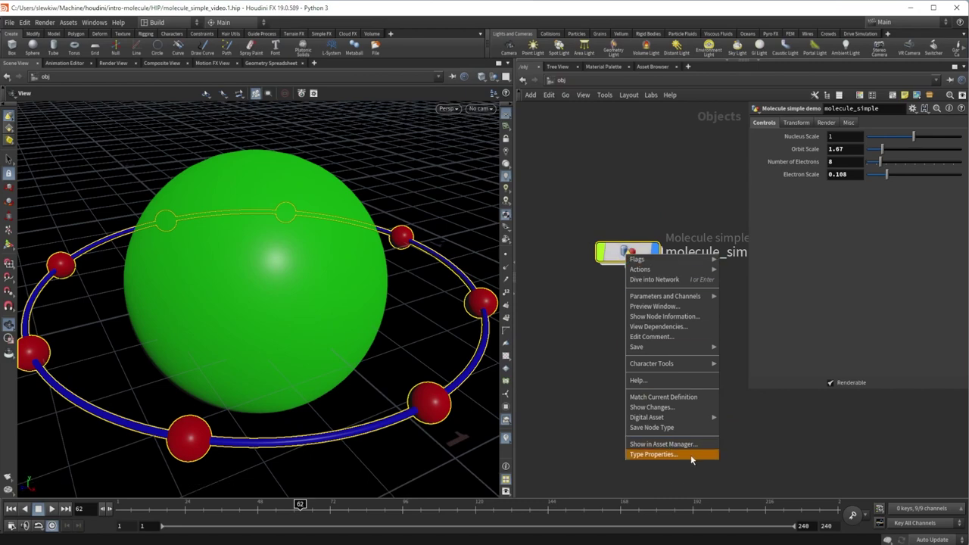
click(653, 455)
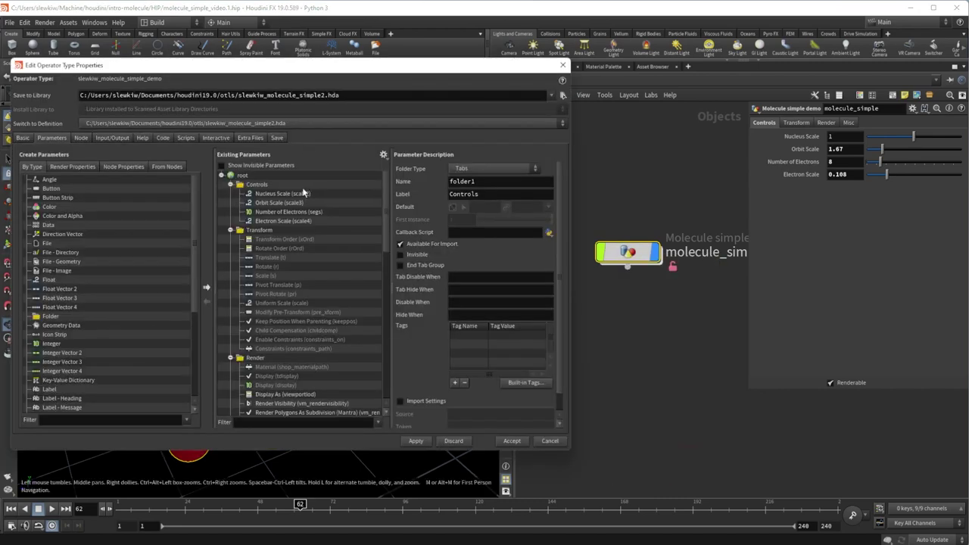
double_click(630, 254)
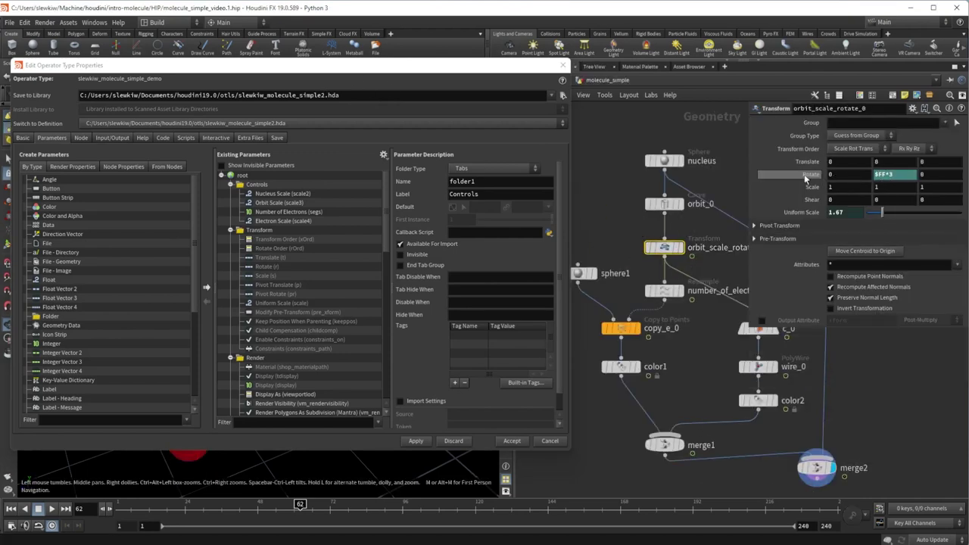
click(426, 232)
drag(427, 232, 265, 186)
click(416, 442)
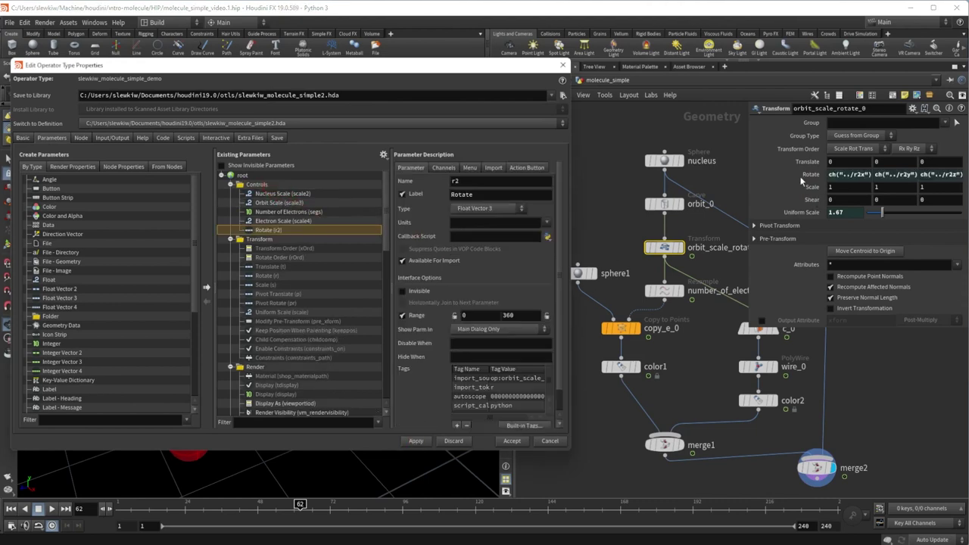
Step: Compare the promoted Rotate values inside molecule_simple with the Rotate expression at the object level
click(801, 176)
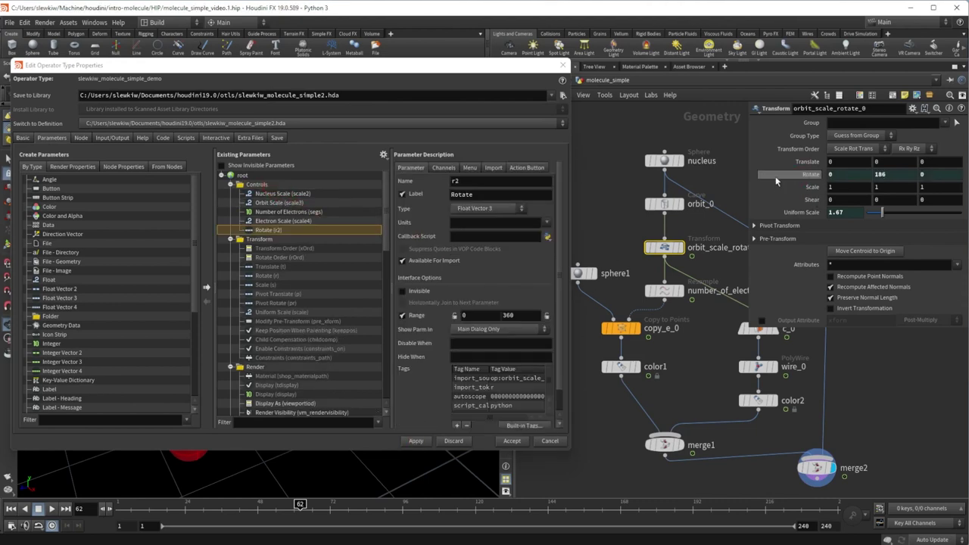
drag(488, 69, 395, 130)
click(561, 80)
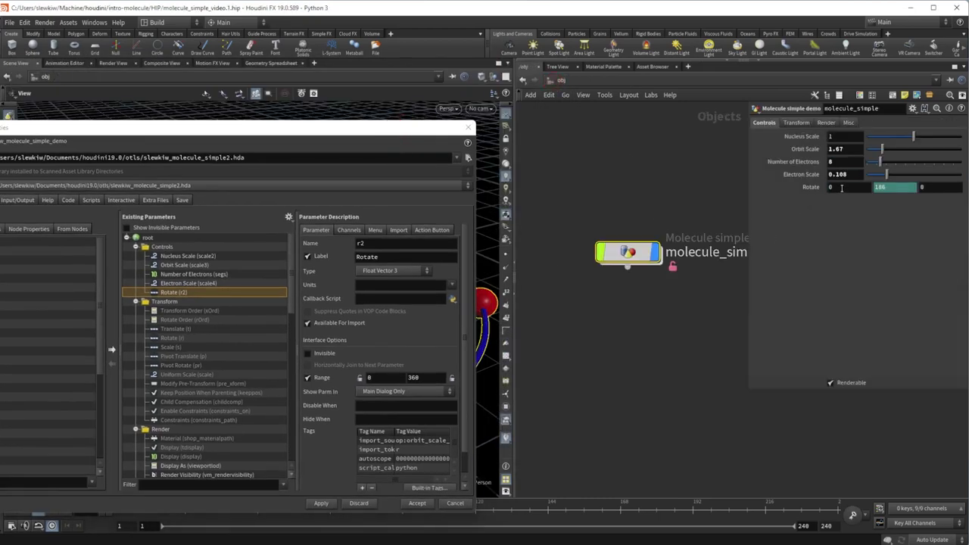
click(811, 189)
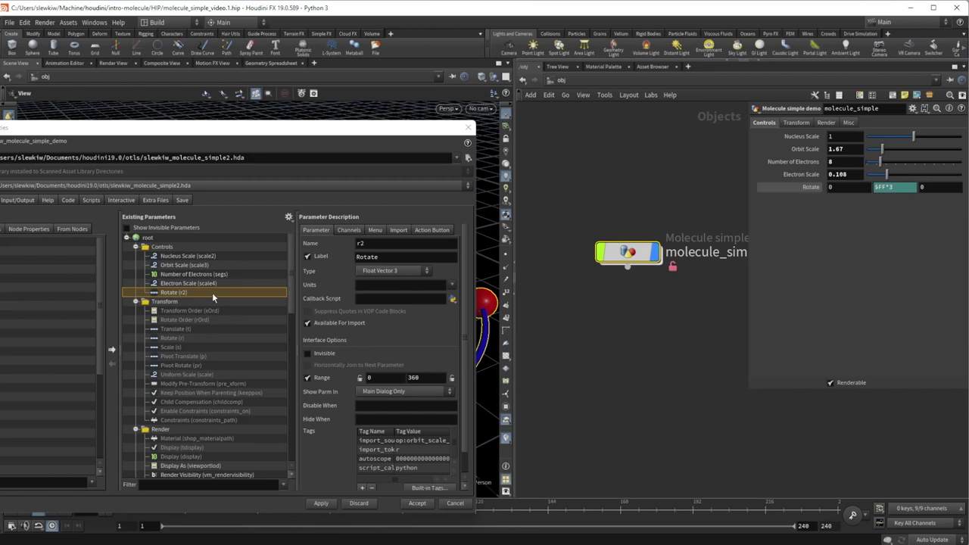
Step: Delete the promoted Rotate parameter from the asset's Controls folder and apply the change
drag(212, 128, 361, 110)
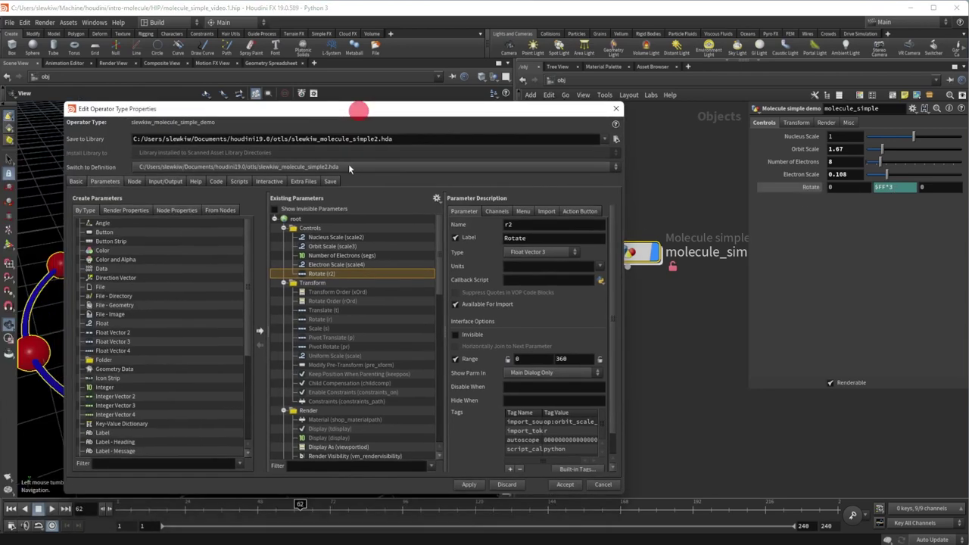
key(Delete)
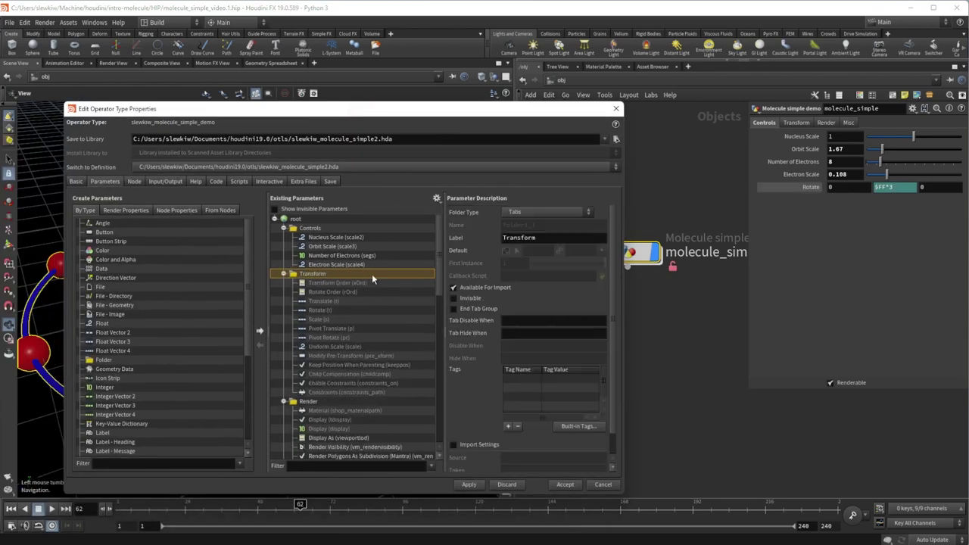
click(469, 486)
drag(526, 116, 415, 144)
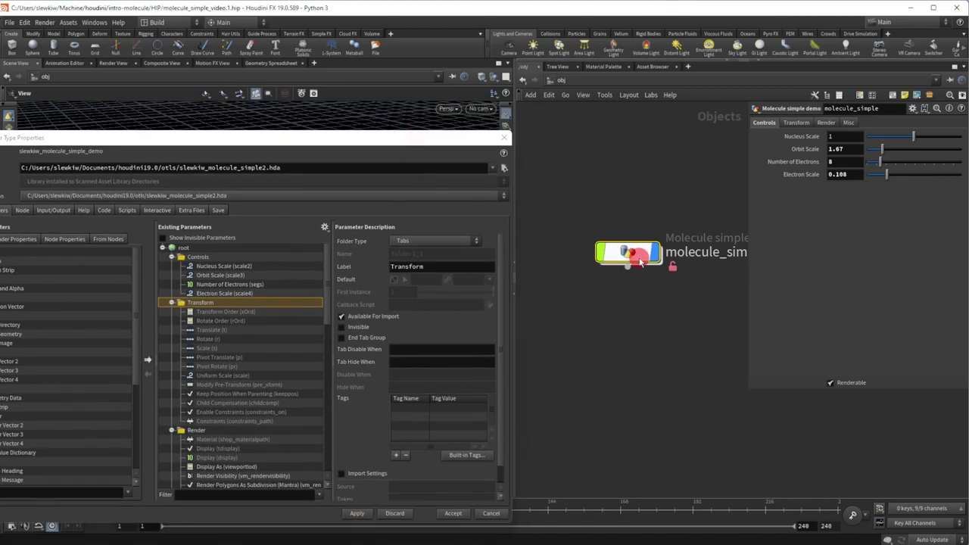
Step: Inspect the Y rotation expression of orbit_scale_rotate_0 inside molecule_simple again and go back to the object level
double_click(642, 253)
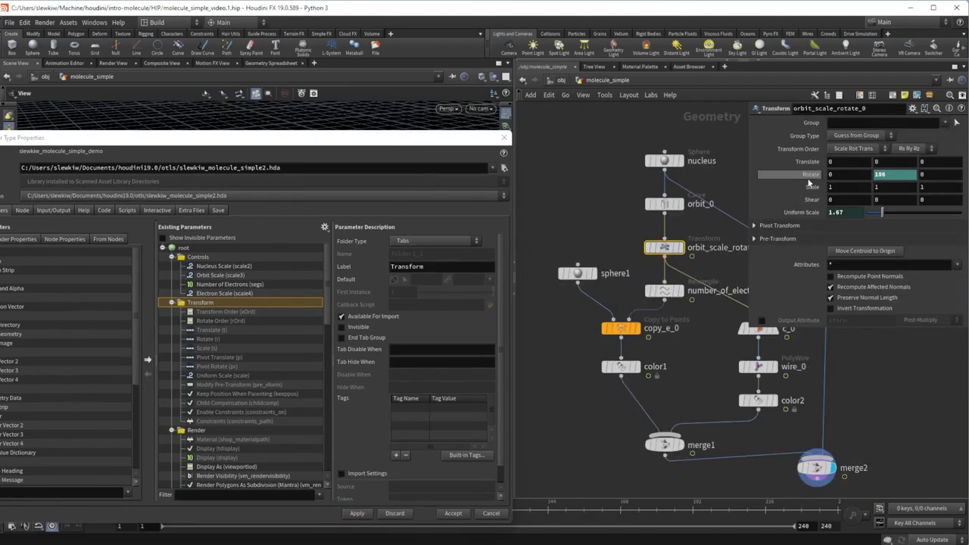
click(874, 174)
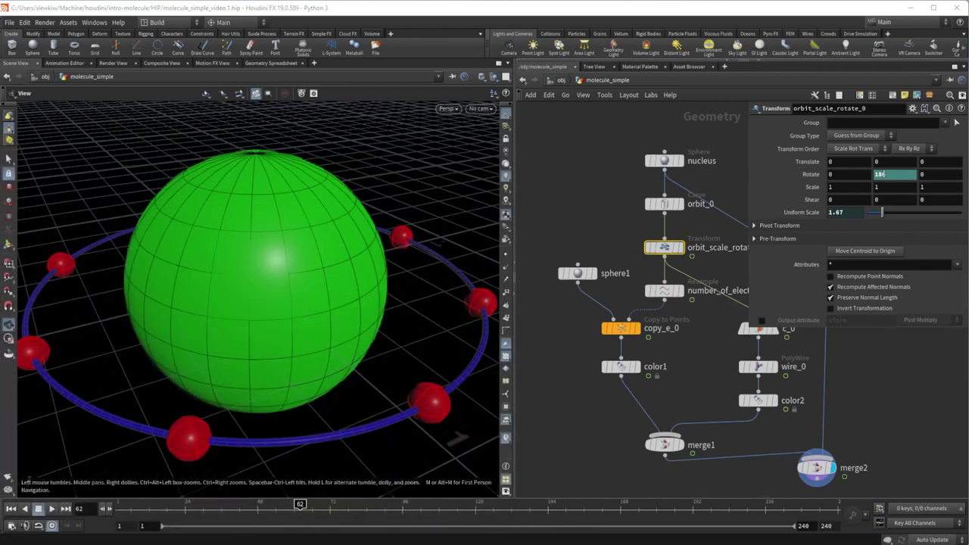
click(794, 176)
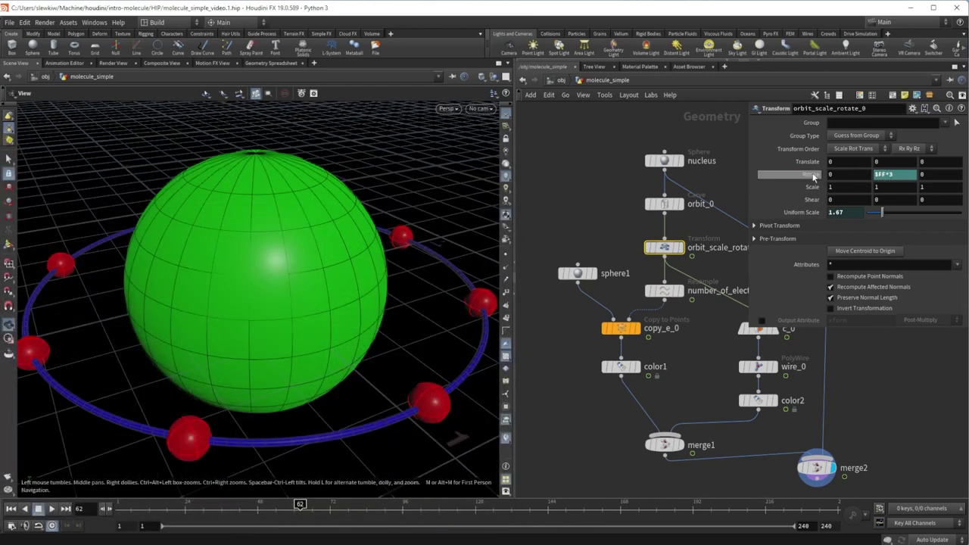
click(561, 81)
Step: Add a Float parameter labelled Orbit Speed below Electron Scale in molecule_simple's Controls folder
right_click(606, 246)
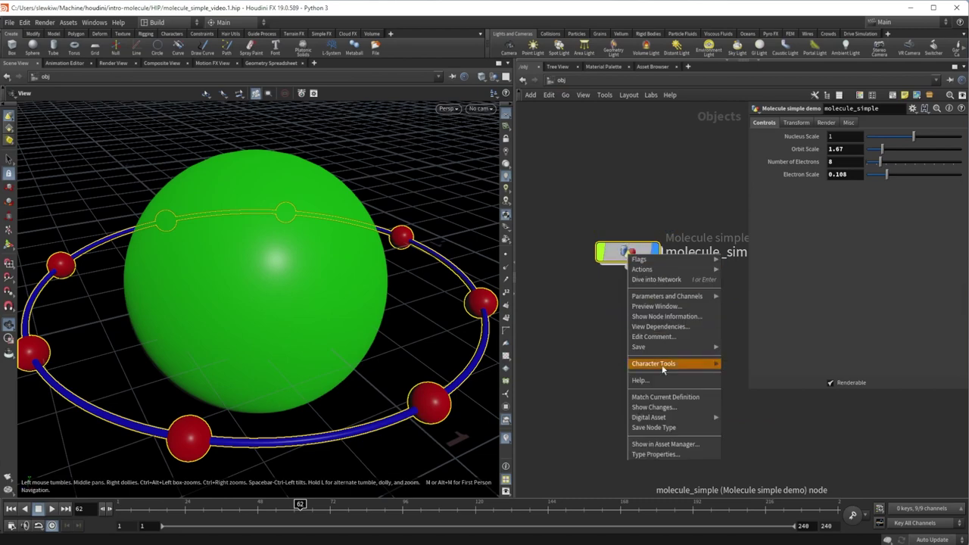
click(667, 456)
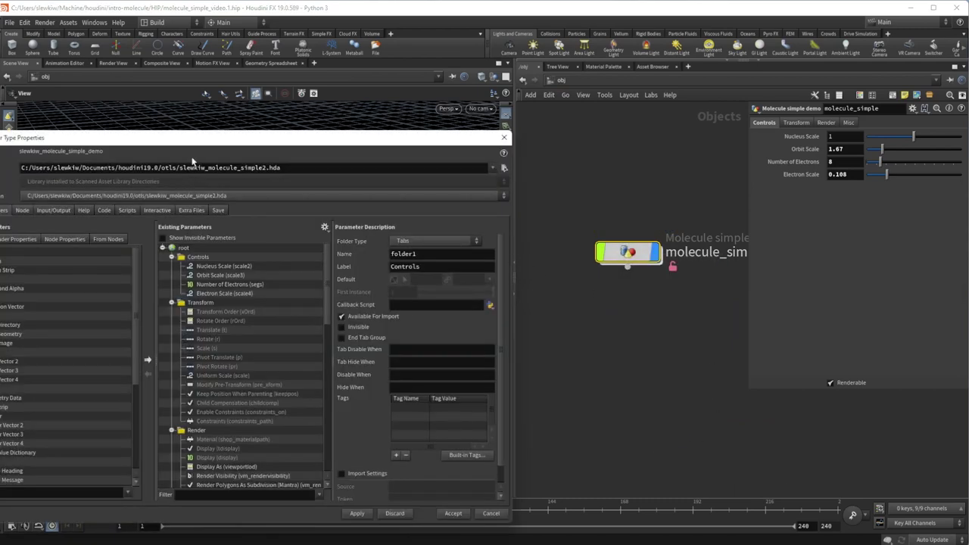
drag(203, 139, 310, 123)
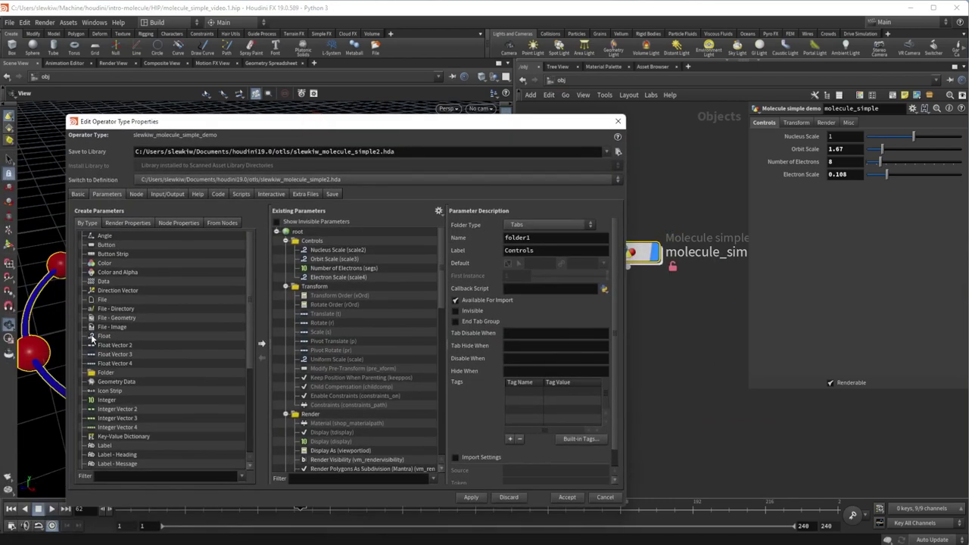
click(92, 340)
drag(94, 340, 332, 245)
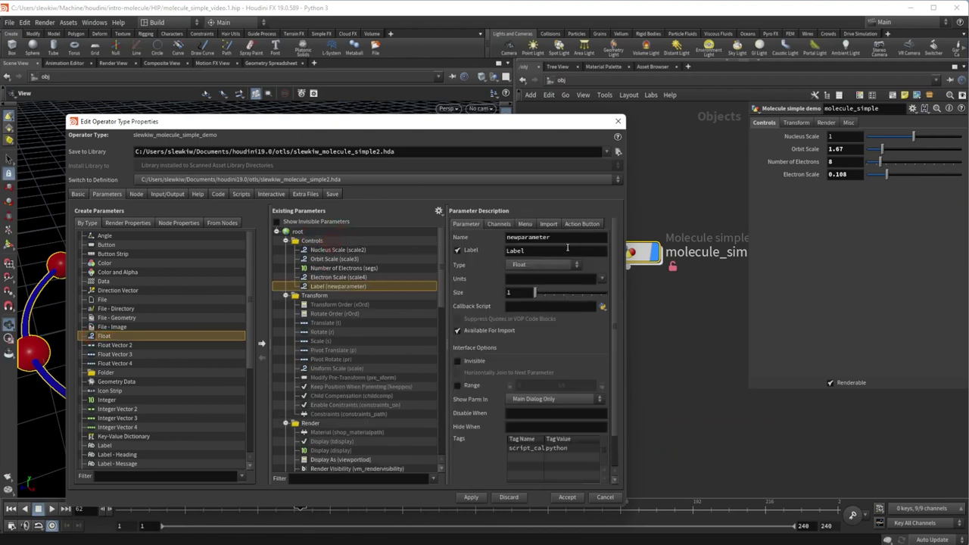
double_click(542, 252)
text(Orbit Speed)
key(Return)
Step: Name the Orbit Speed parameter os, apply it and accept the type properties
double_click(548, 238)
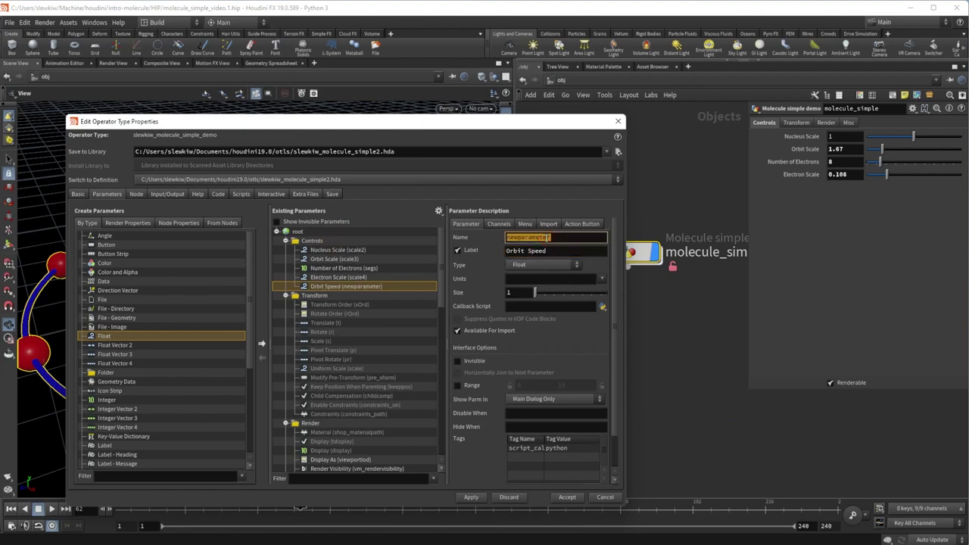
text(os)
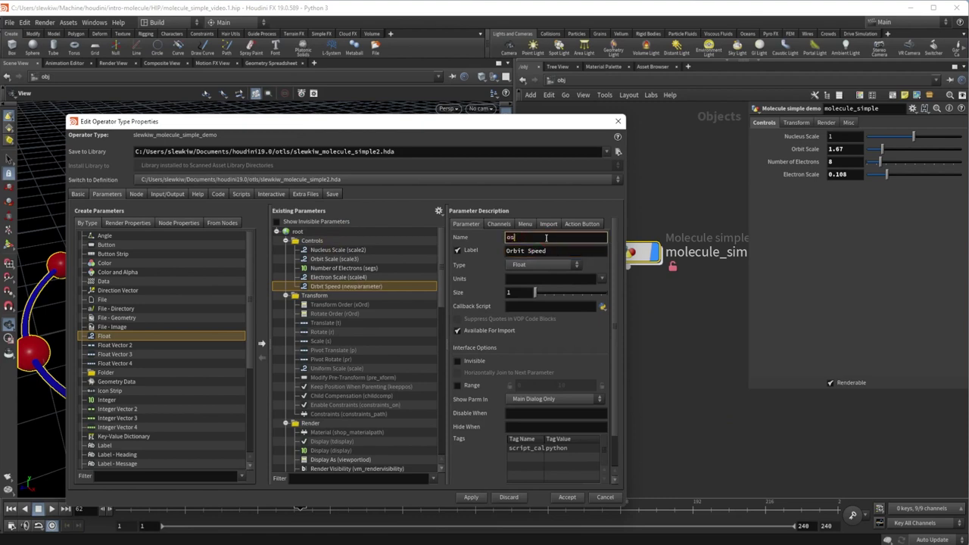
click(475, 499)
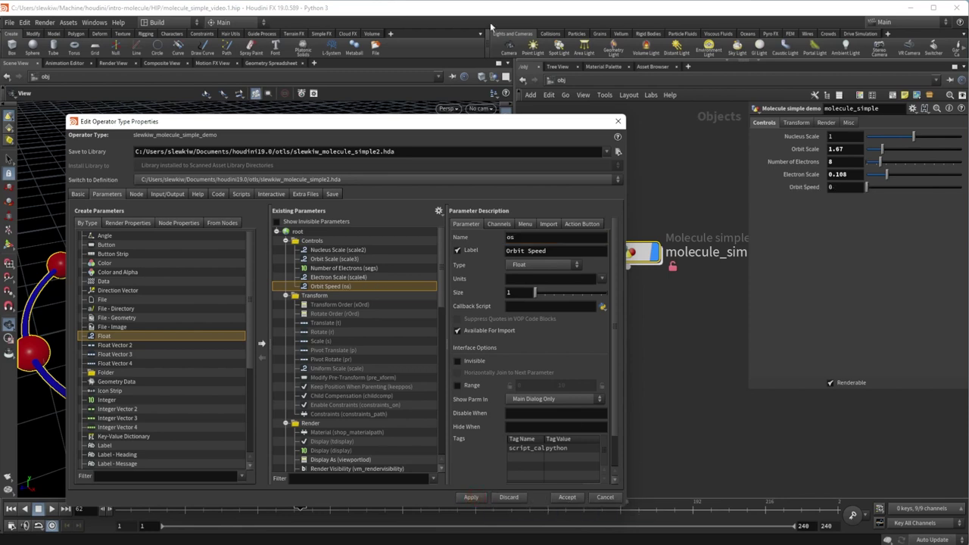
click(568, 497)
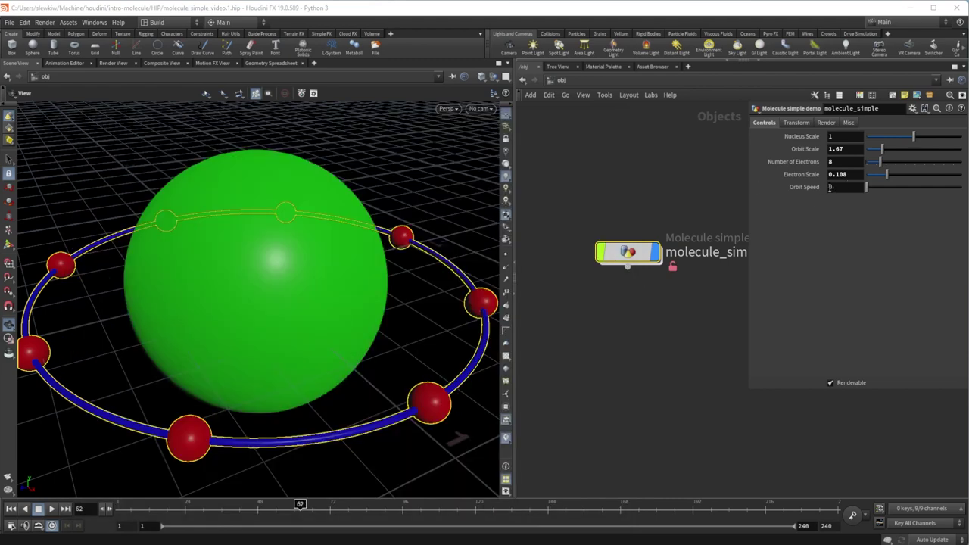
Step: Reopen molecule_simple's type properties, set Orbit Speed's default value to 3 and apply it
right_click(626, 253)
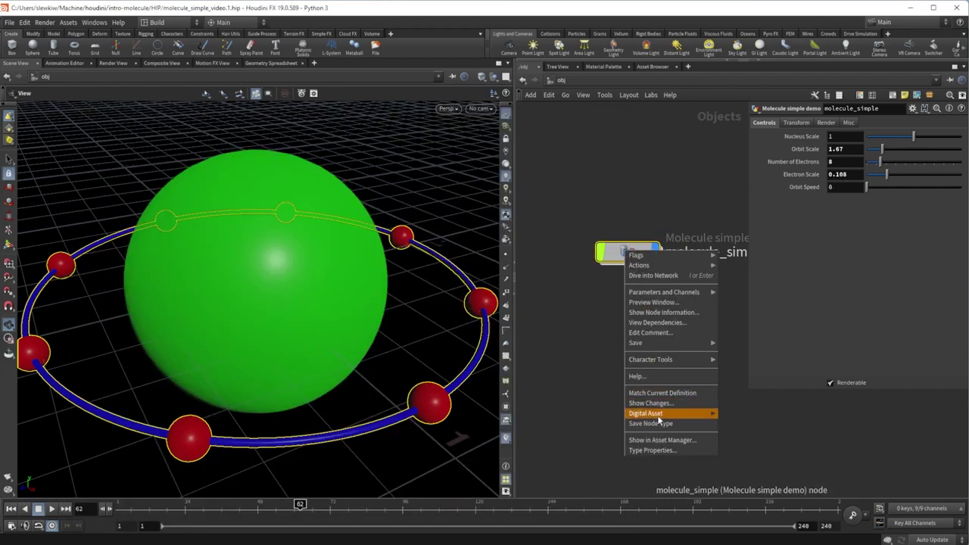
click(653, 451)
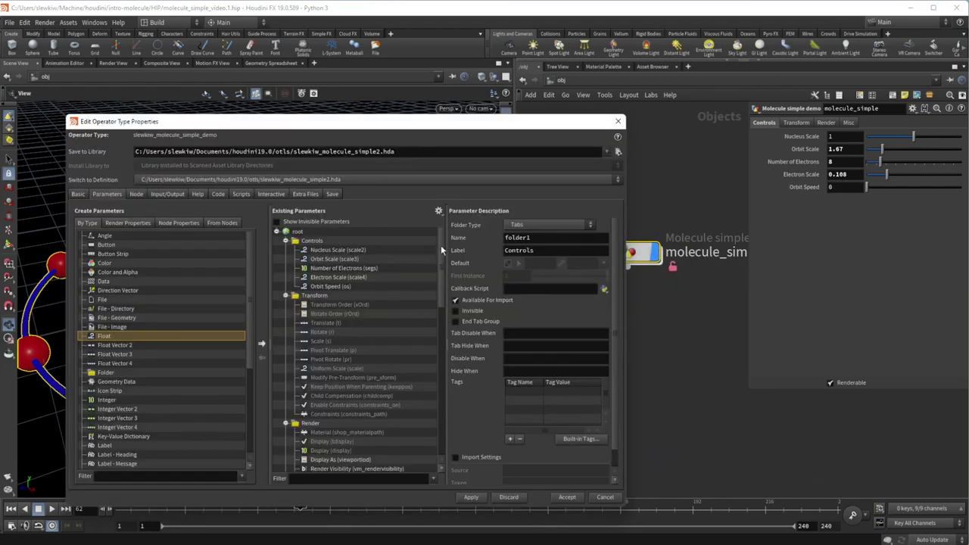
click(351, 287)
click(499, 225)
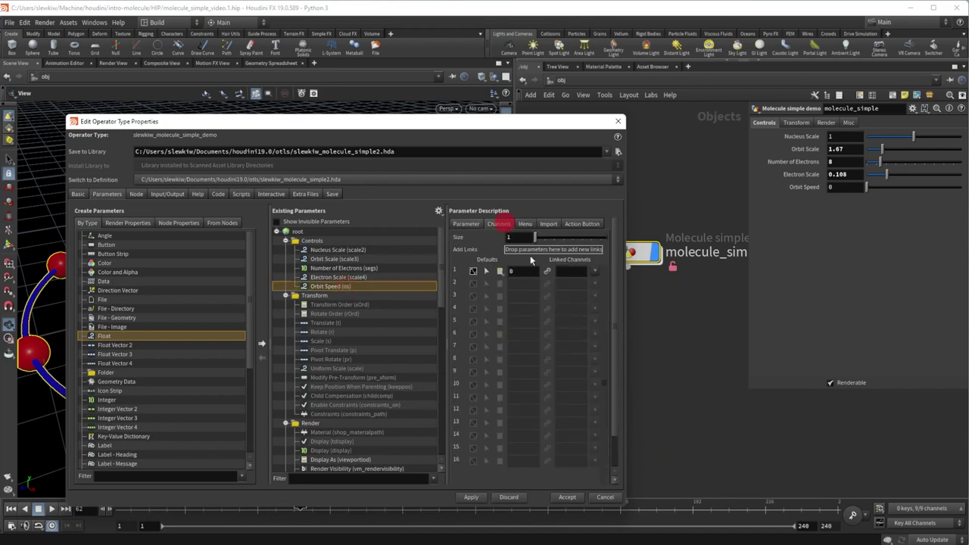
click(524, 271)
key(Return)
click(471, 497)
Step: Copy molecule_simple's Orbit Speed parameter for use as a reference
drag(531, 124, 388, 138)
right_click(805, 187)
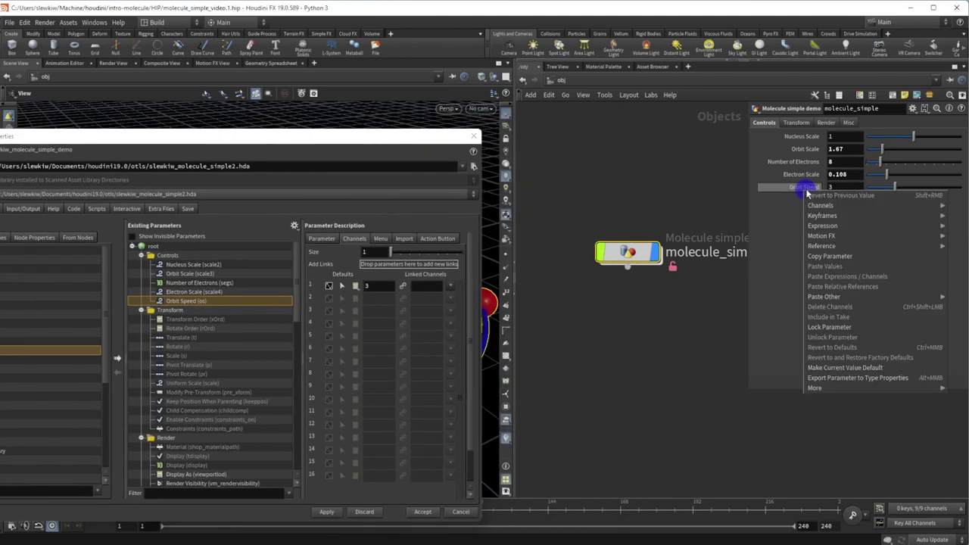
click(834, 257)
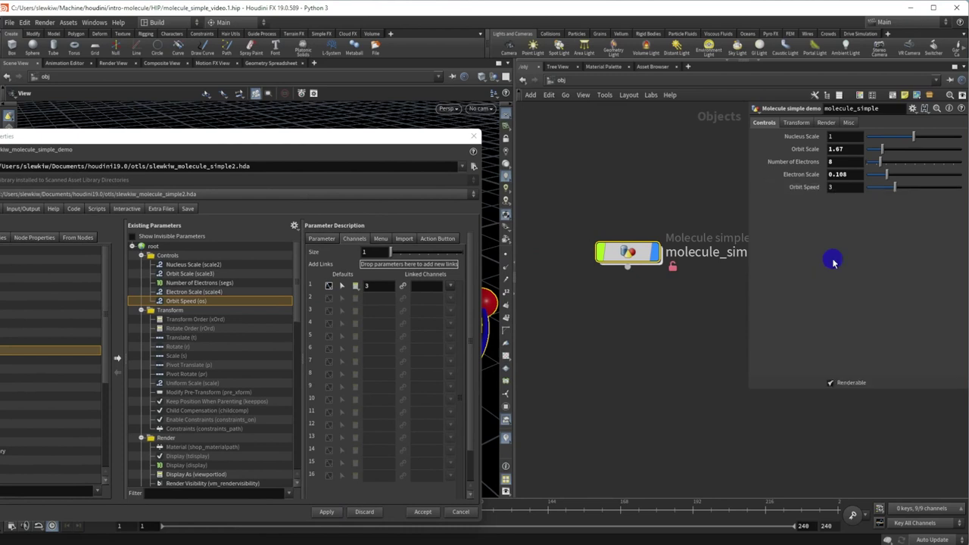
right_click(800, 190)
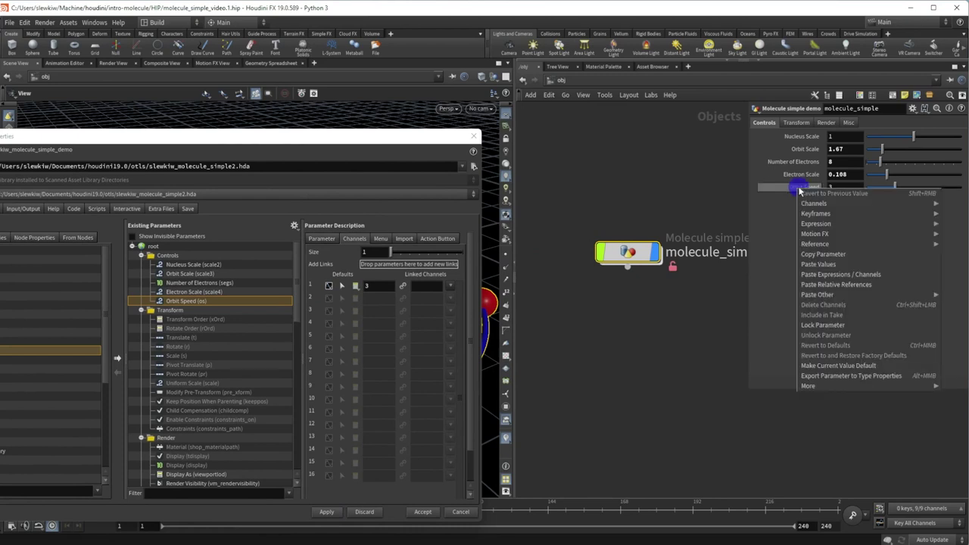
click(833, 264)
mouse_move(593, 218)
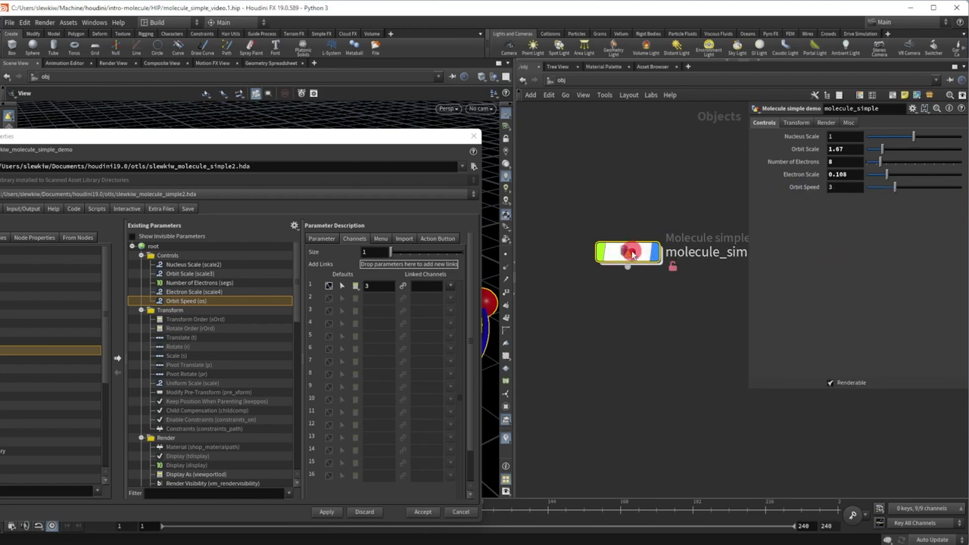
Step: Change orbit_scale_rotate_0's Y rotation expression to $FF*ch("../os") using a pasted relative reference, and accept the type properties
double_click(633, 255)
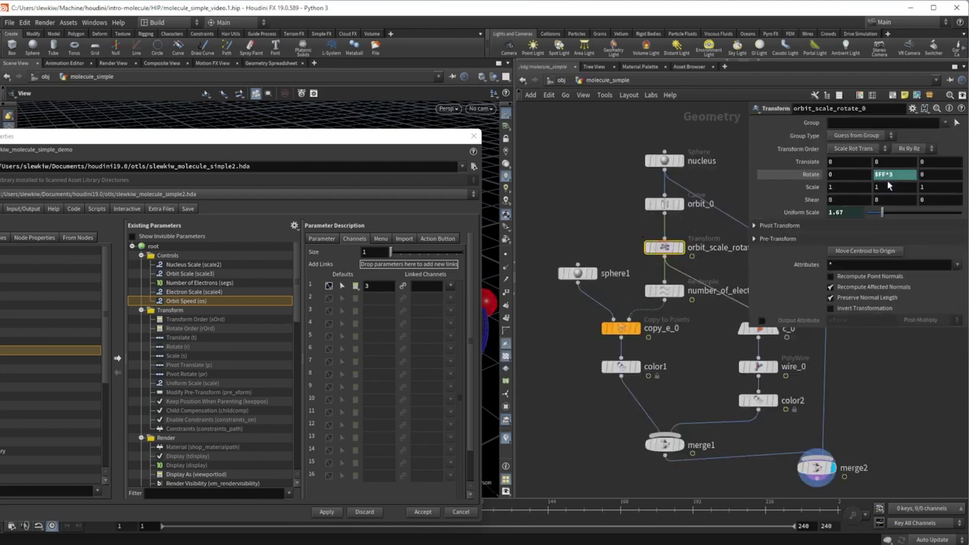
click(891, 176)
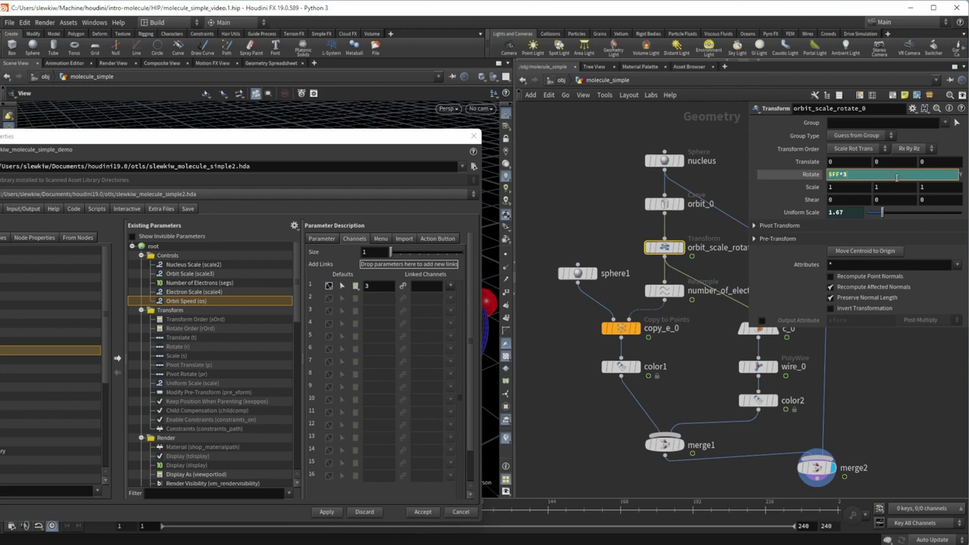
right_click(847, 174)
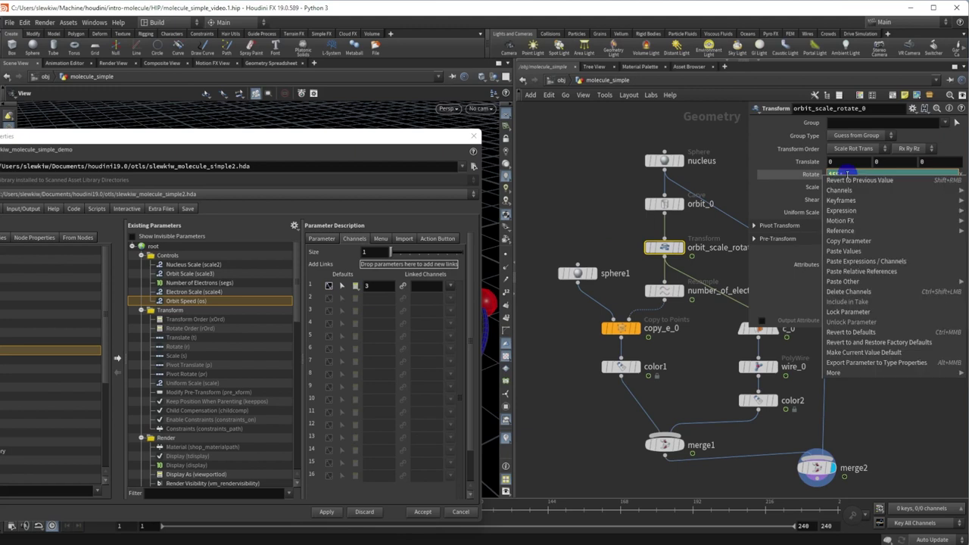
click(883, 272)
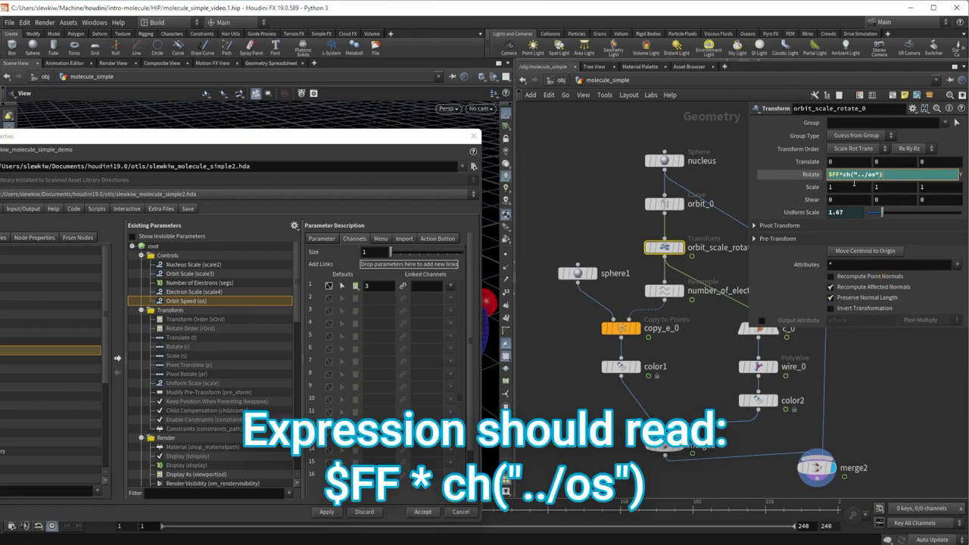
click(327, 512)
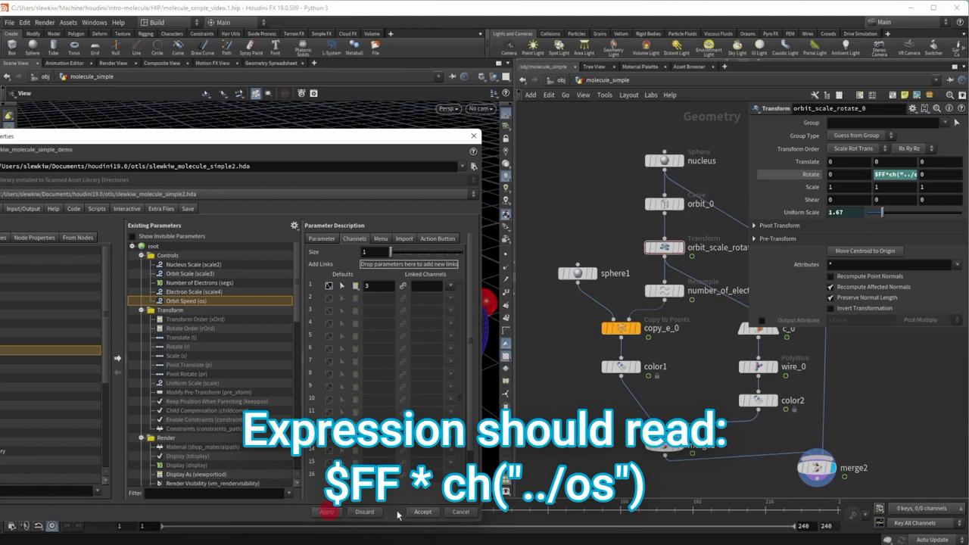
click(422, 512)
Step: Return to the object level, play the animation while varying molecule_simple's Orbit Speed, leave it at 6.99 and stop playback
click(562, 79)
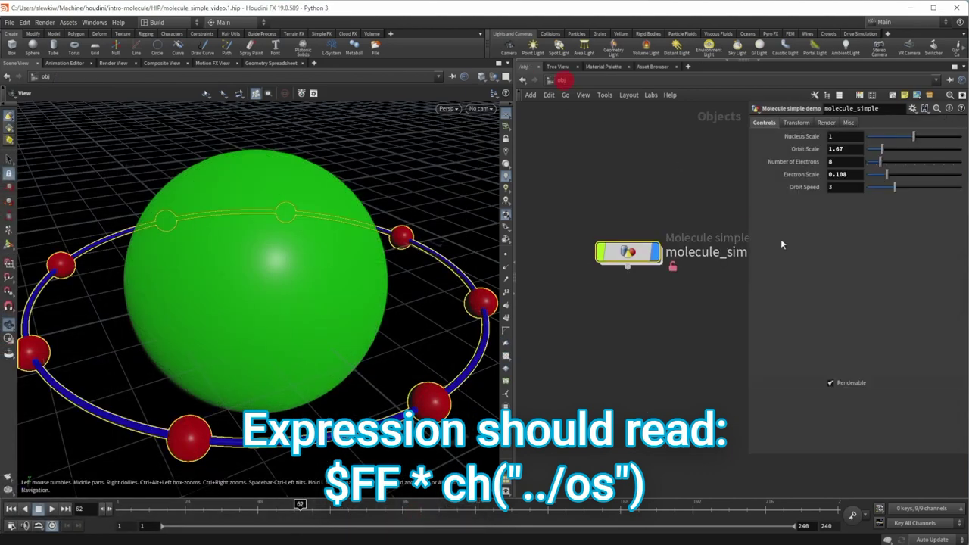
click(51, 509)
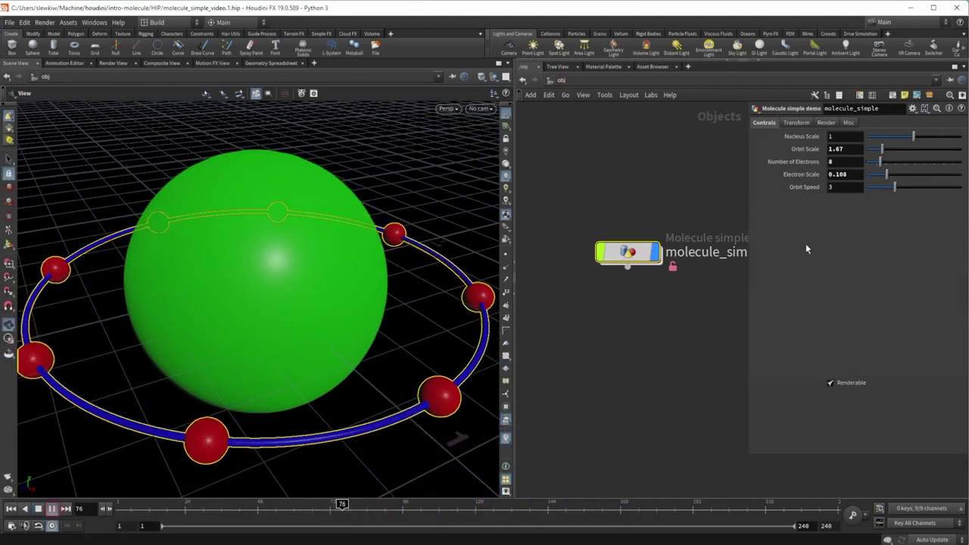
drag(931, 187, 898, 190)
drag(887, 192, 833, 200)
click(930, 190)
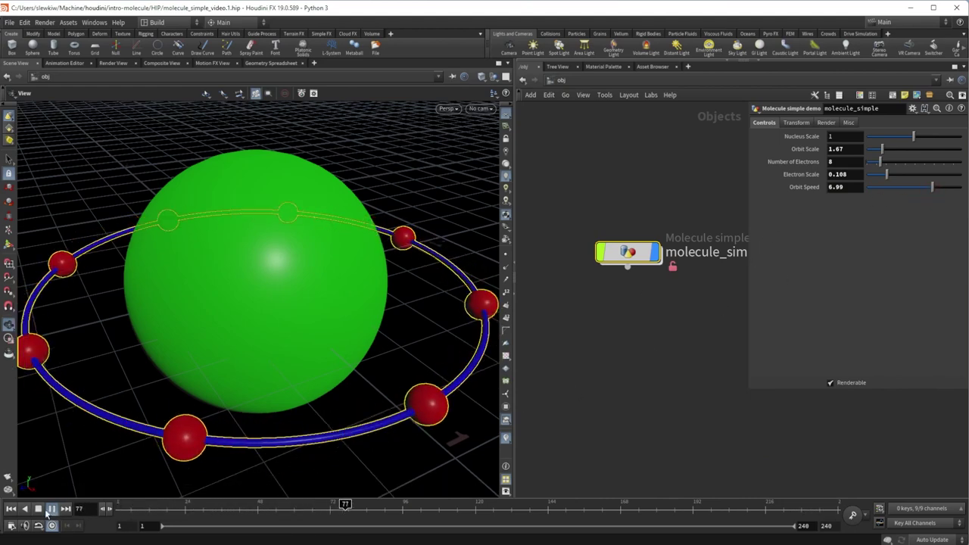
click(38, 509)
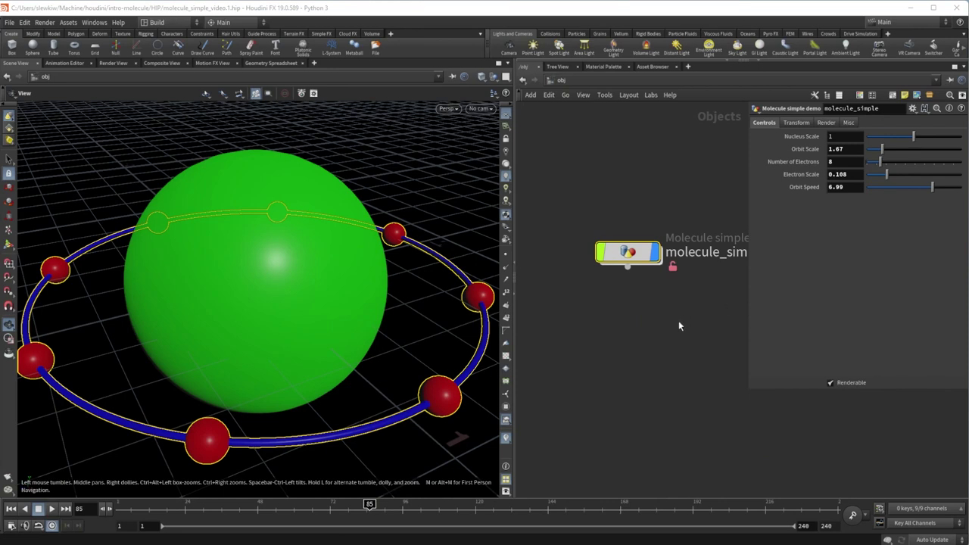
Step: Enter molecule_simple's network and place a Null node below merge2
middle_drag(667, 318, 622, 396)
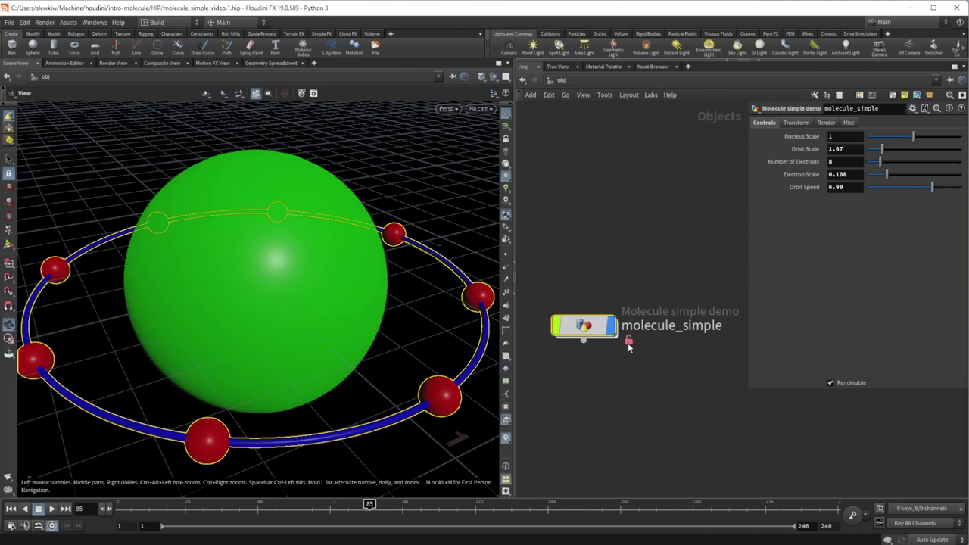
scroll(630, 350, up, 5)
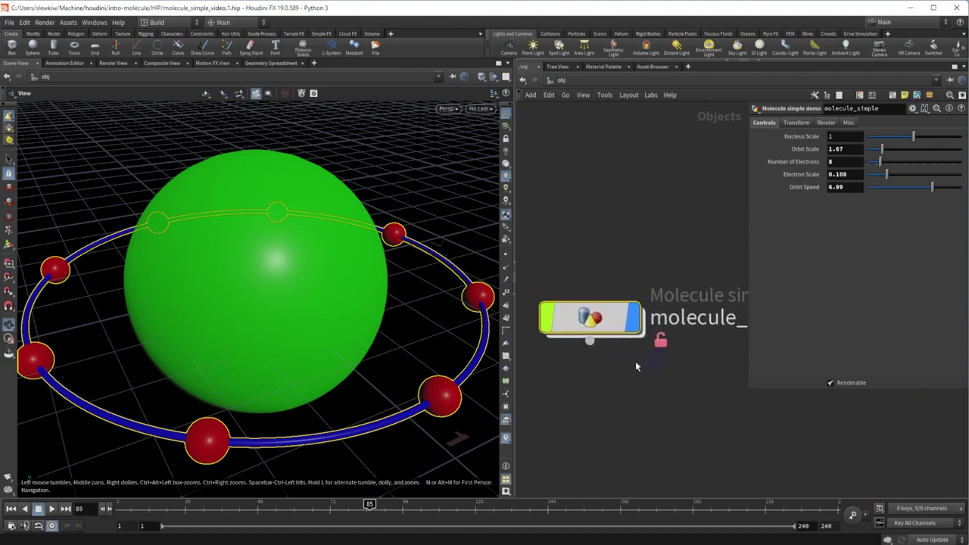
mouse_move(600, 322)
drag(748, 387, 831, 303)
drag(609, 329, 636, 343)
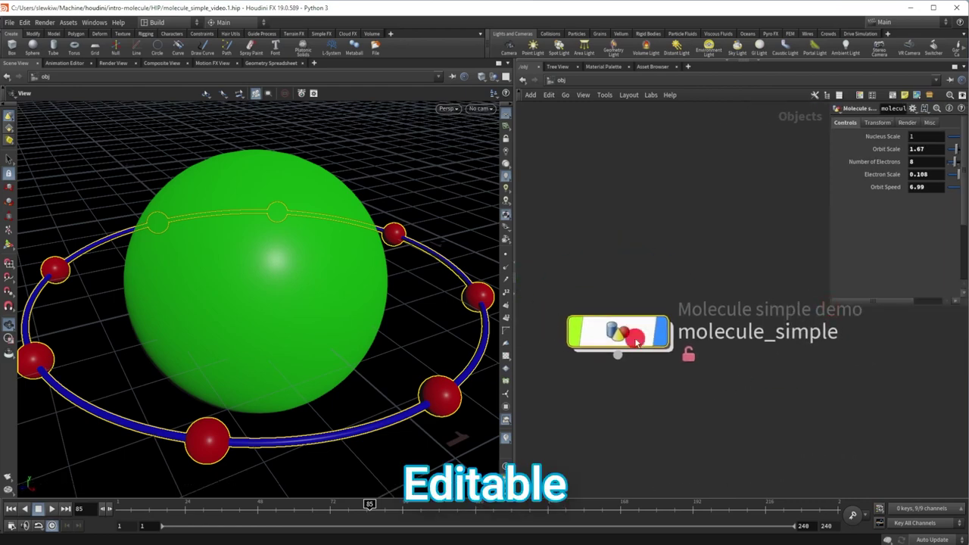
double_click(635, 341)
middle_drag(921, 377, 769, 284)
key(Tab)
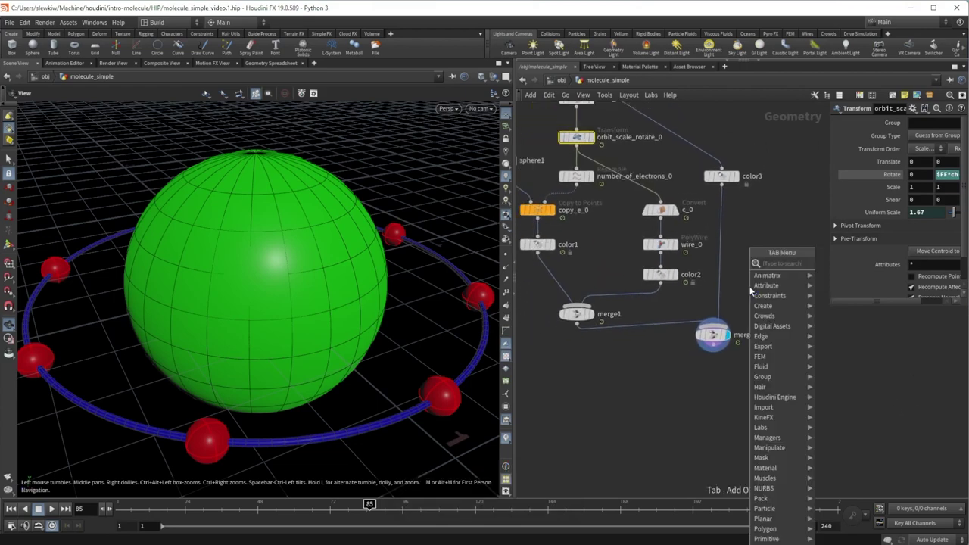
text(null)
key(Return)
click(722, 406)
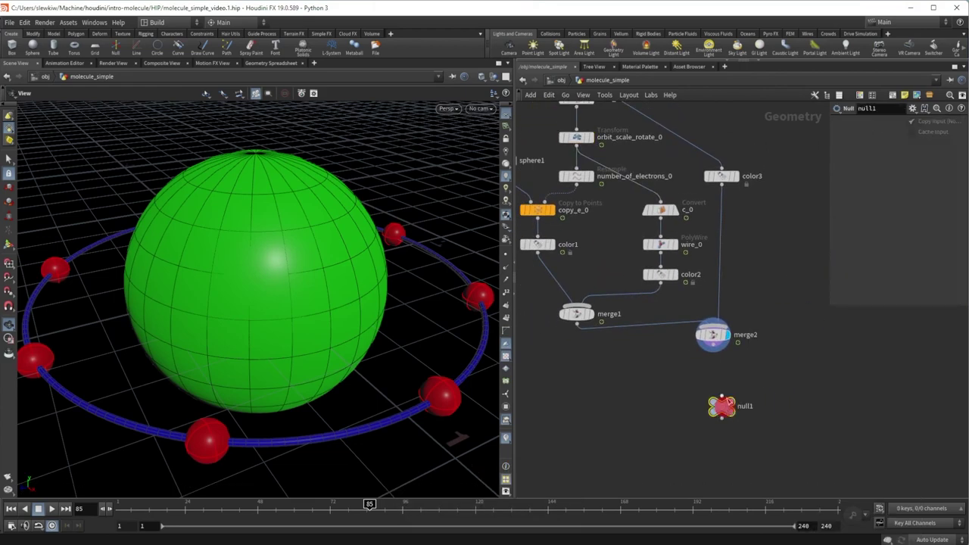
Step: Connect merge2's output to the new null and rename the null OUT
drag(714, 352, 716, 387)
double_click(746, 407)
text(OUT)
key(Return)
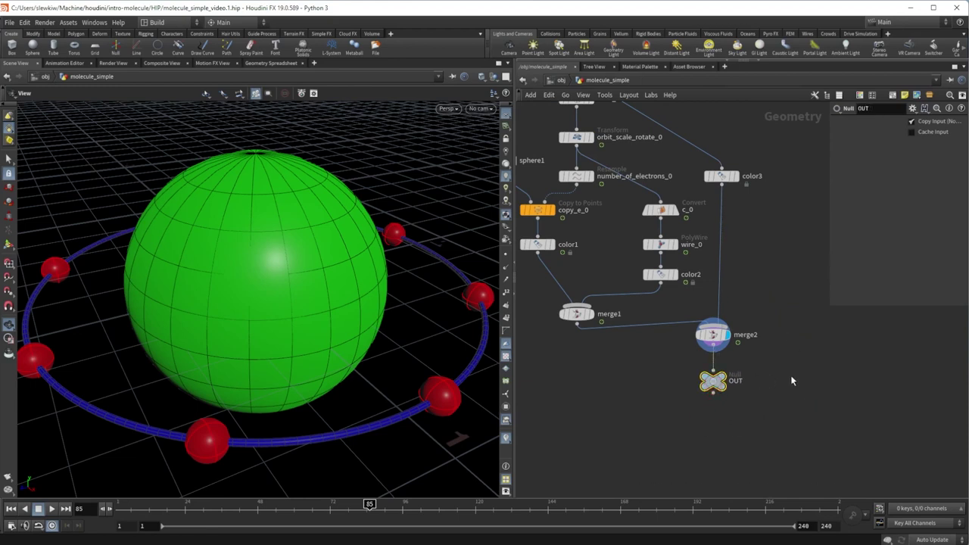
drag(749, 431, 703, 371)
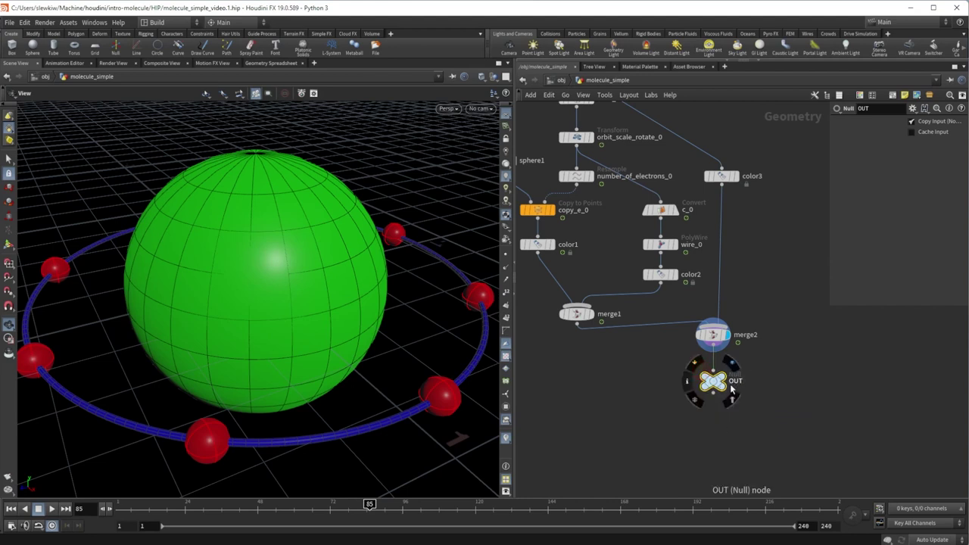
click(777, 366)
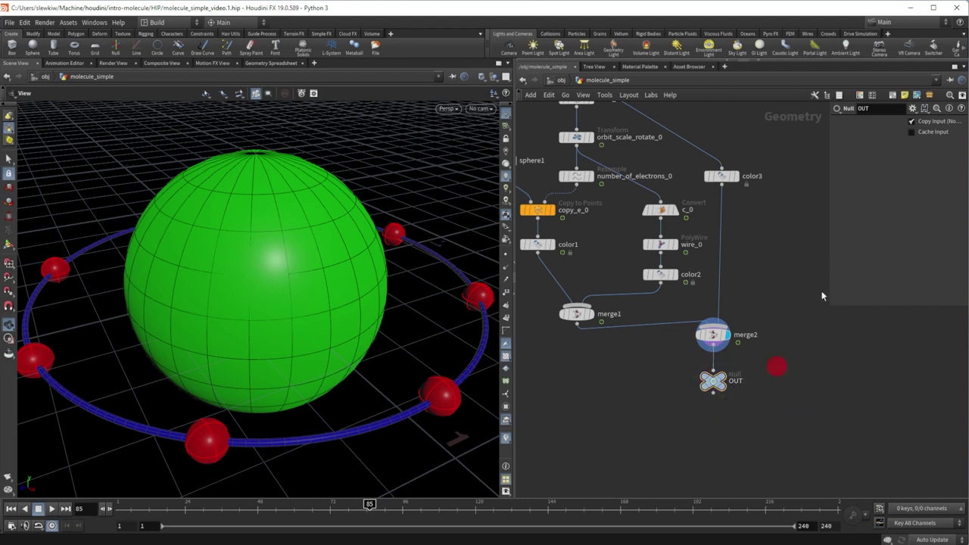
Step: Try adding an Object Merge node beside merge2 and choosing its Object 1 source
middle_drag(797, 406, 702, 451)
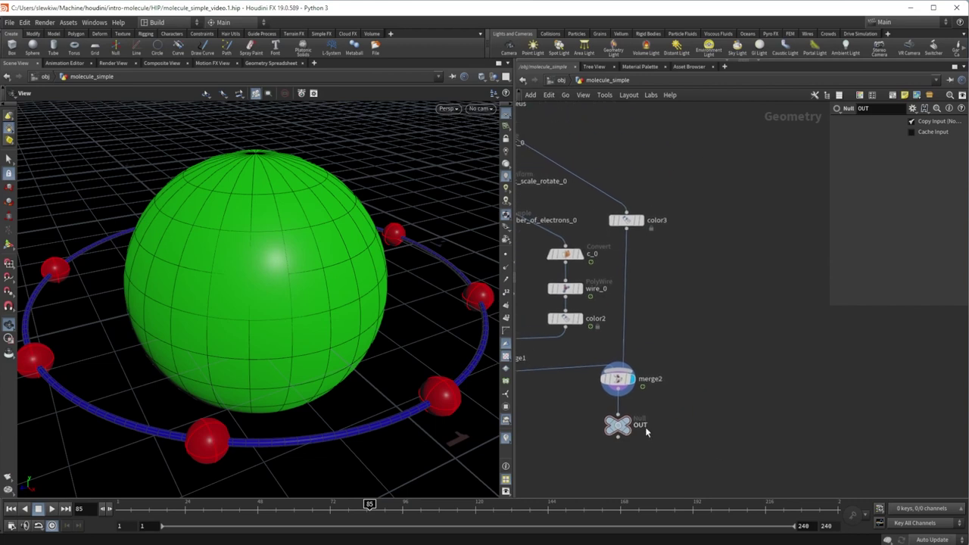
key(Tab)
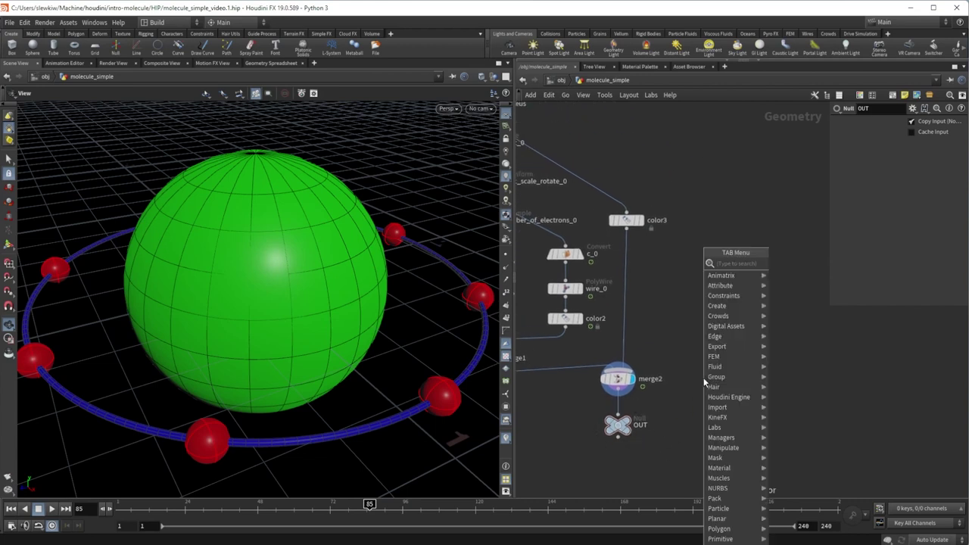
text(obj)
key(Return)
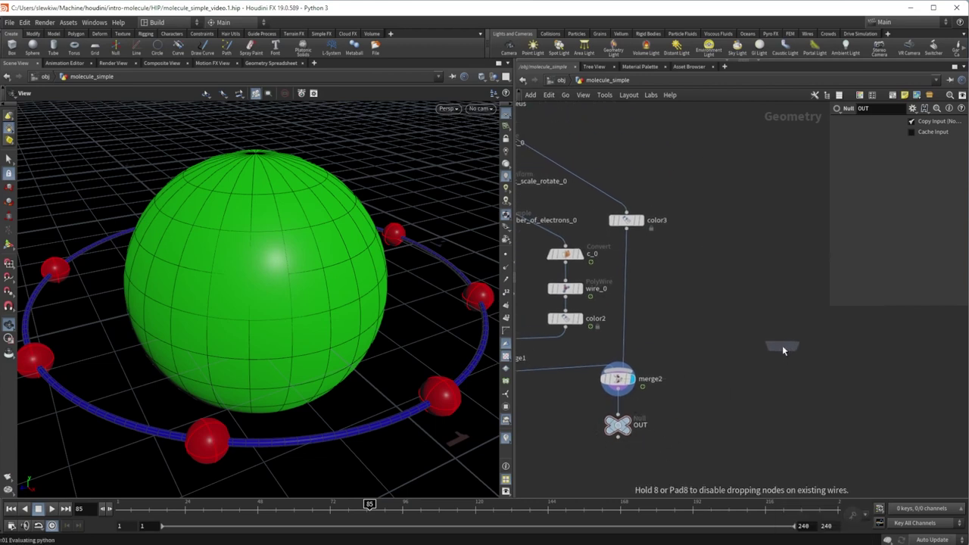
click(733, 333)
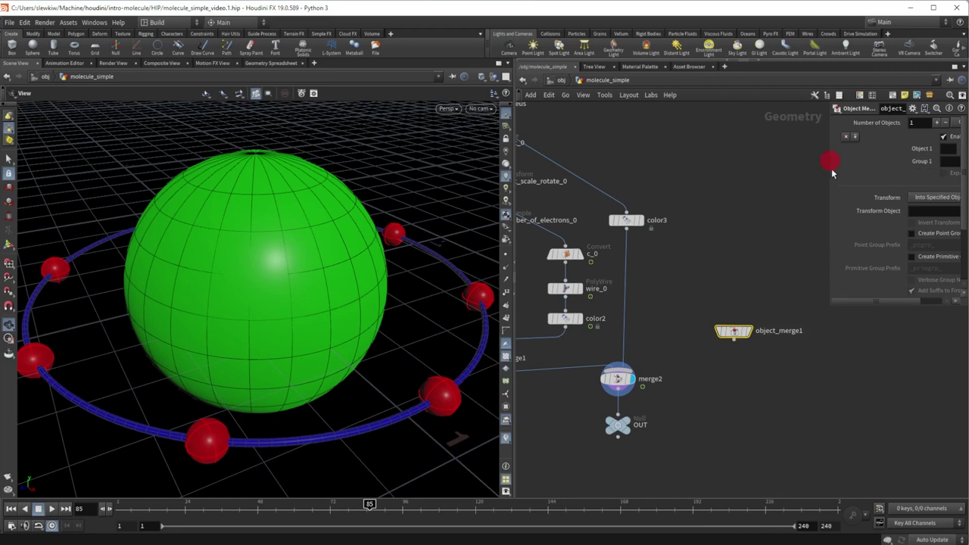
drag(831, 168, 760, 174)
click(940, 151)
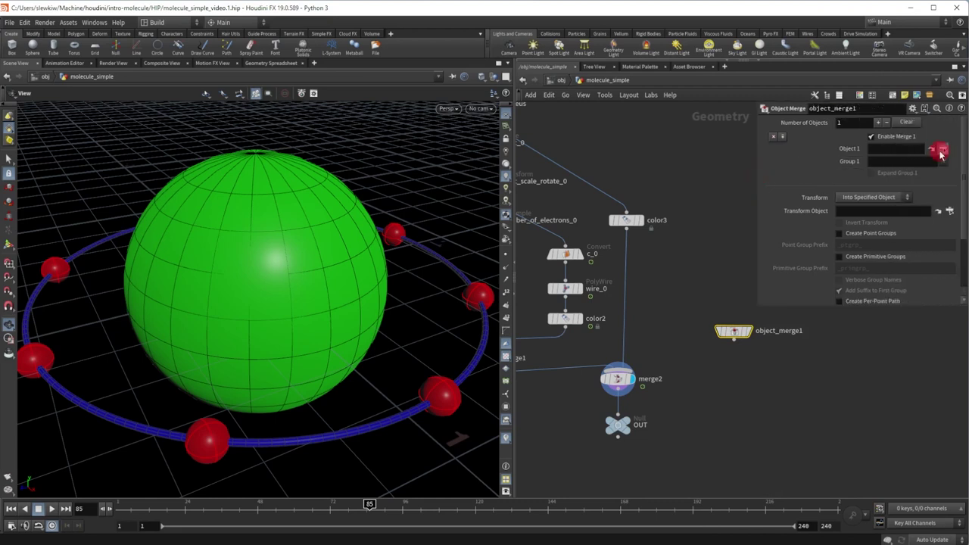
click(902, 107)
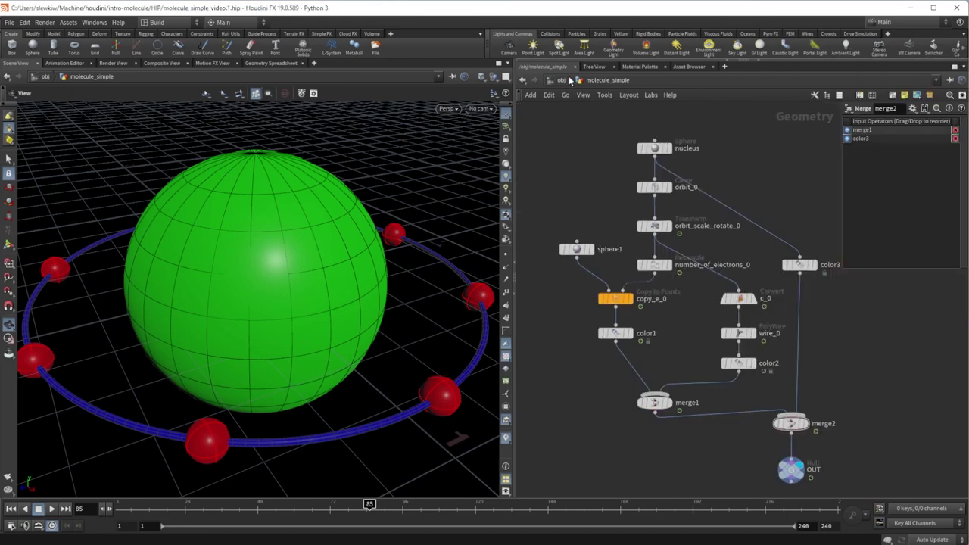
Step: Go back up to the object level, open molecule_simple's type properties, apply them and close the dialog
key(u)
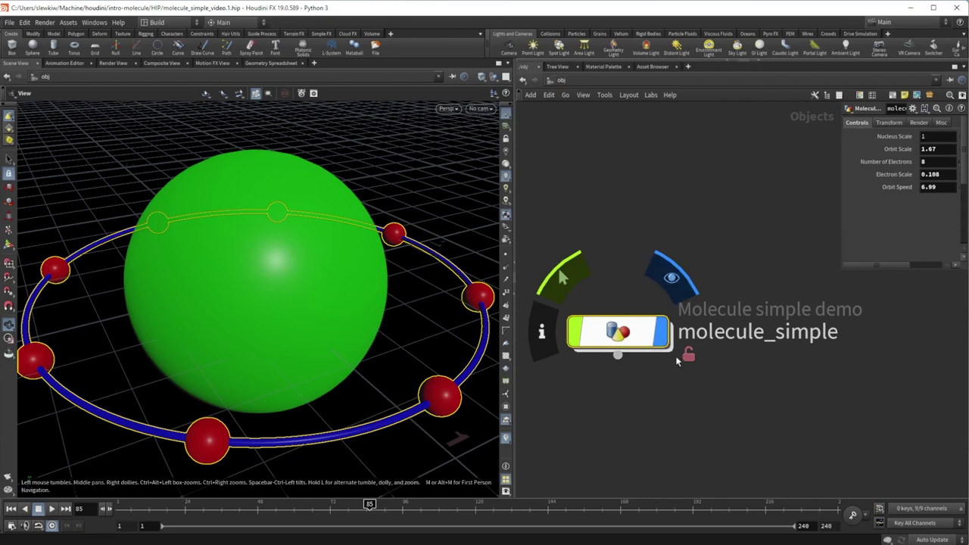
right_click(628, 331)
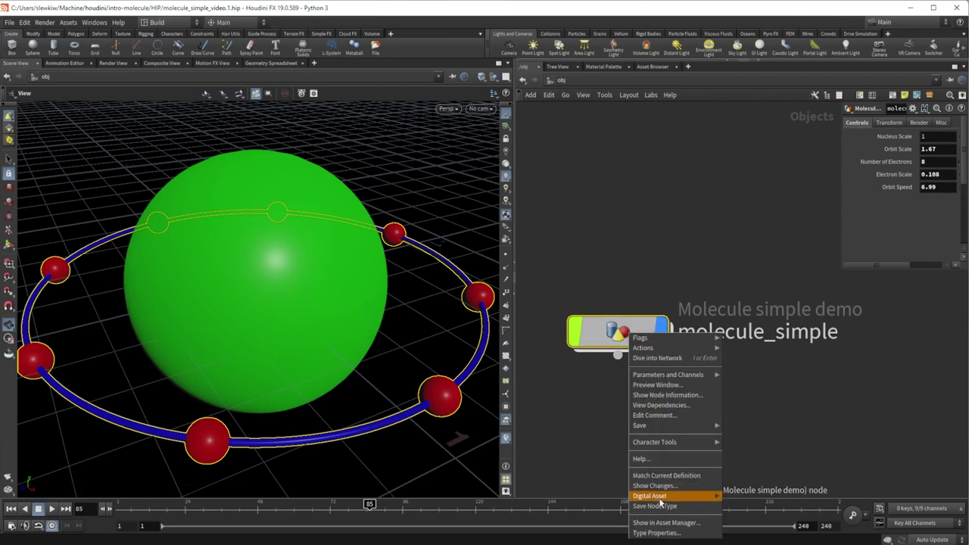
click(665, 535)
mouse_move(632, 341)
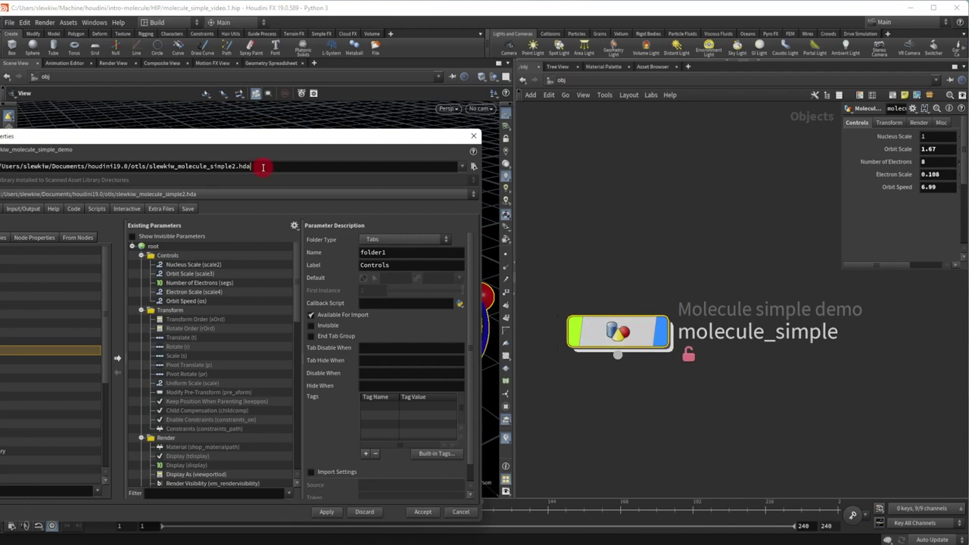
click(328, 511)
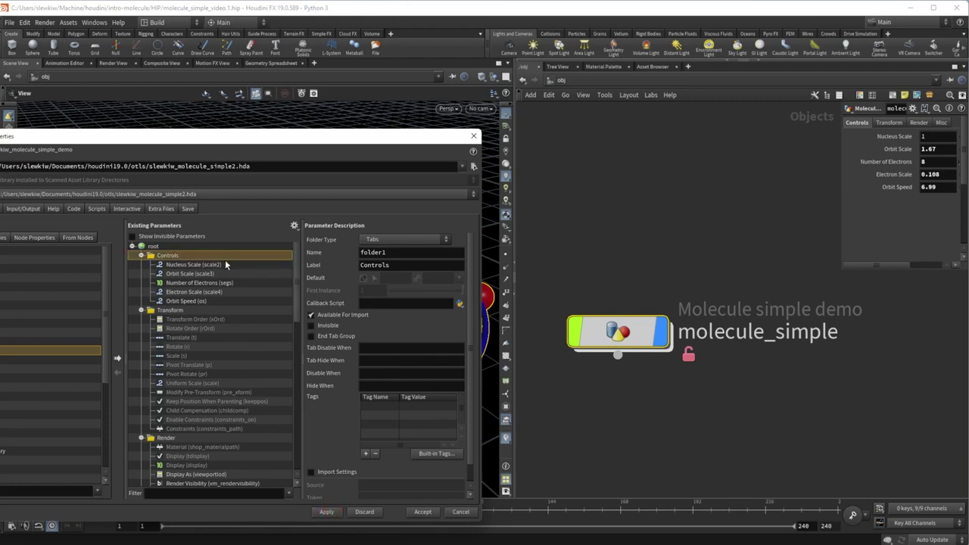
click(468, 513)
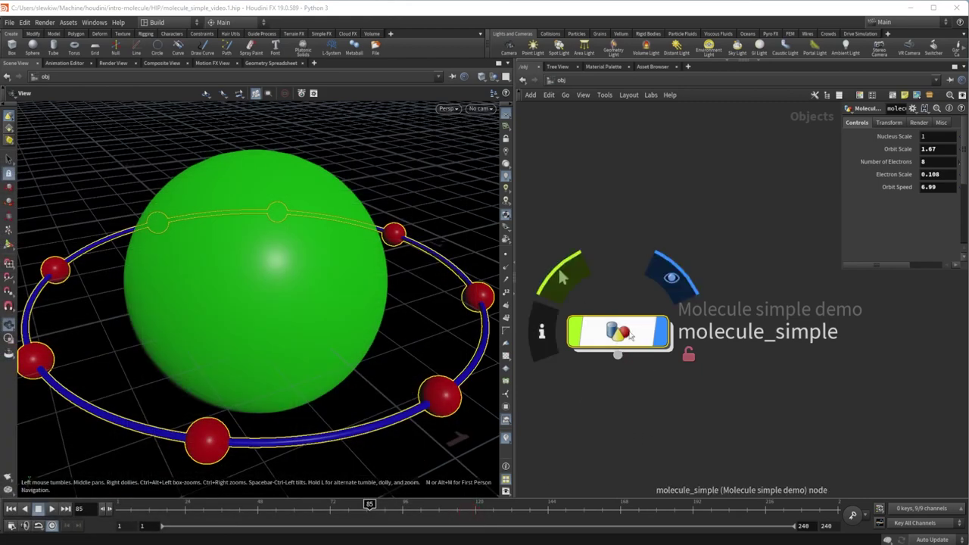
Step: Save molecule_simple's node type, then apply and accept its type properties once more
mouse_move(561, 277)
right_click(610, 334)
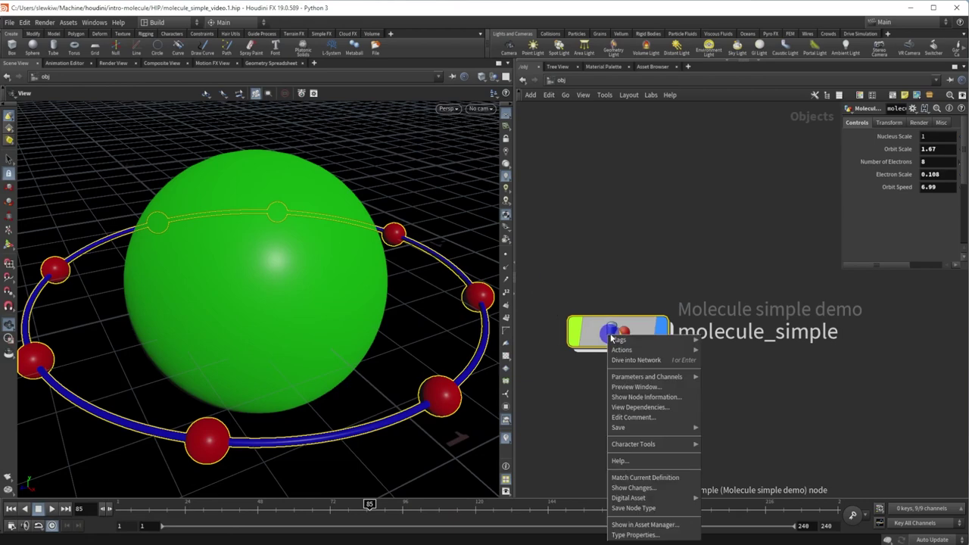
click(641, 508)
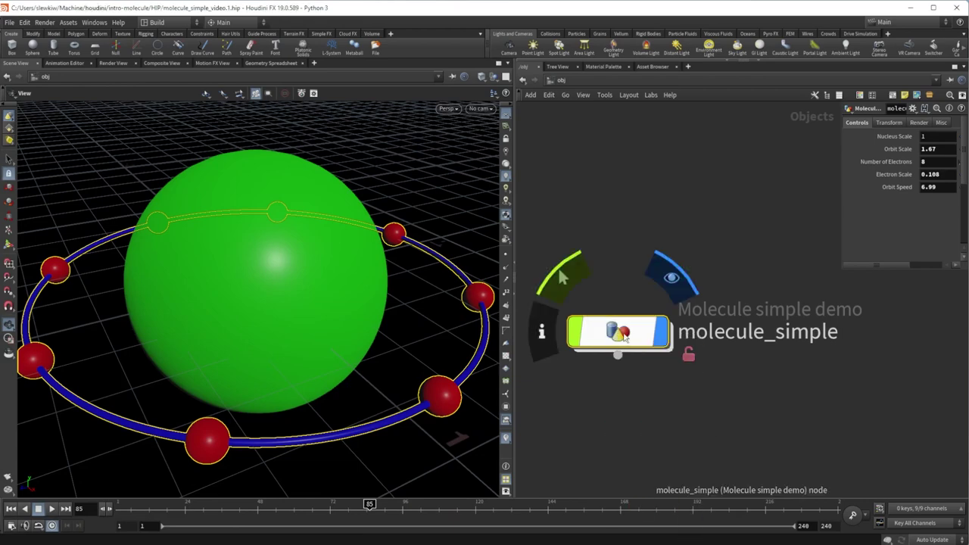
right_click(624, 334)
click(644, 534)
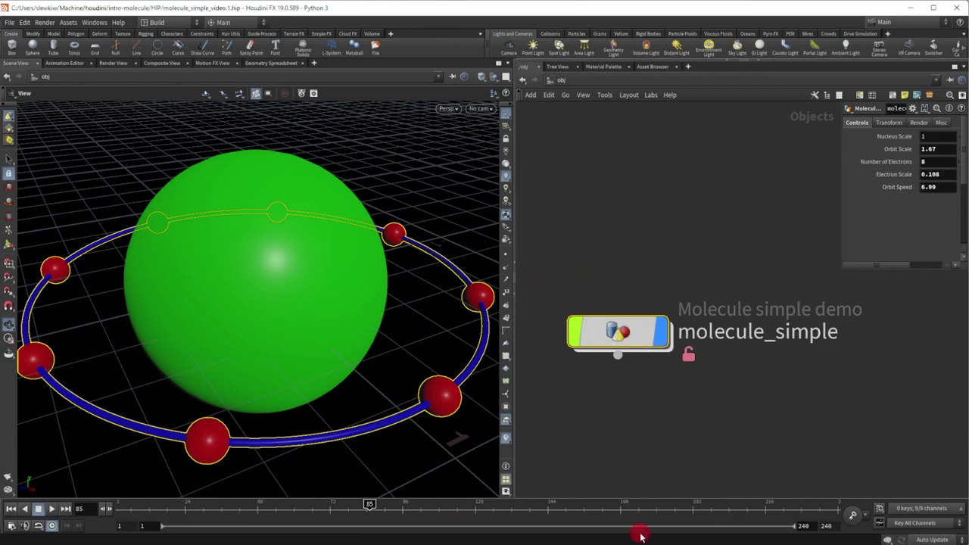
click(328, 514)
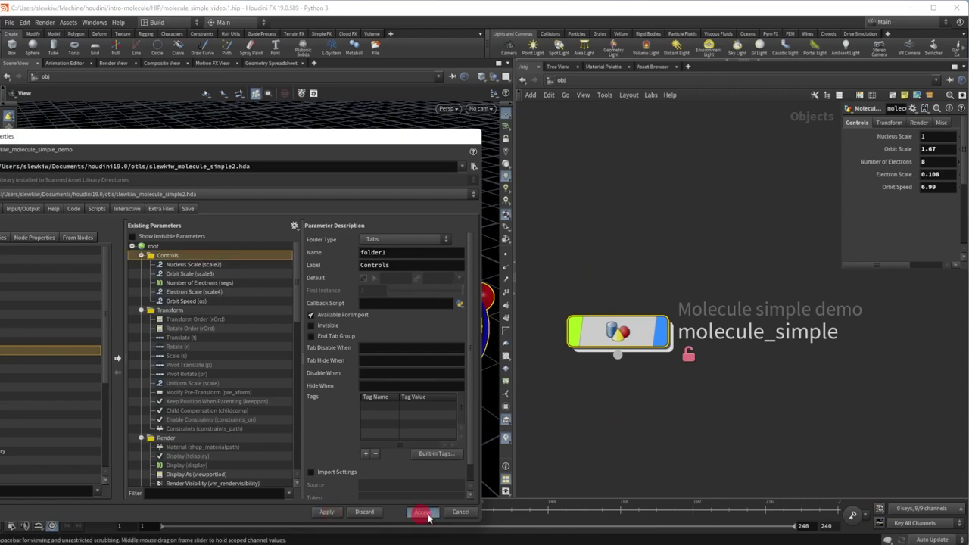
click(421, 512)
Step: Move molecule_simple slightly higher in the network and lock it by matching its current definition
drag(640, 341, 642, 309)
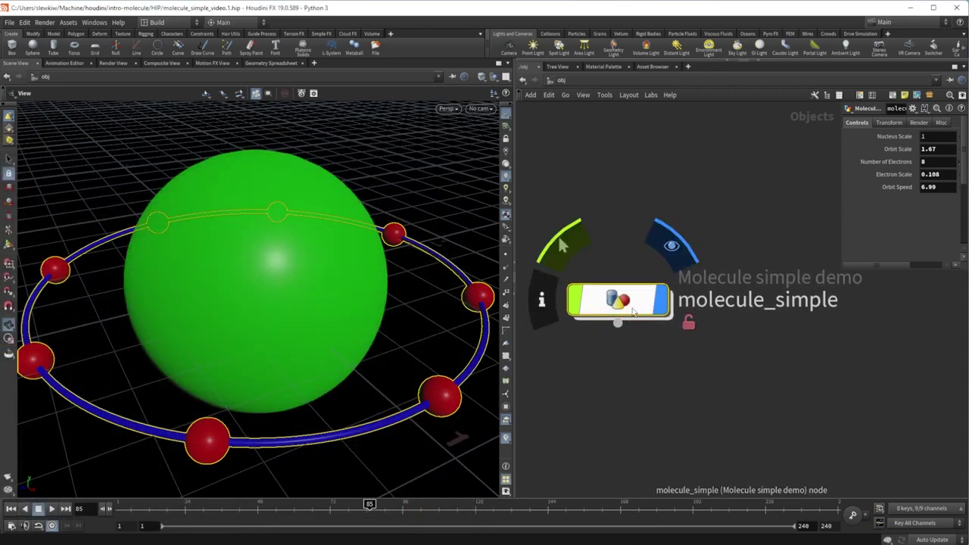
right_click(631, 307)
key(Escape)
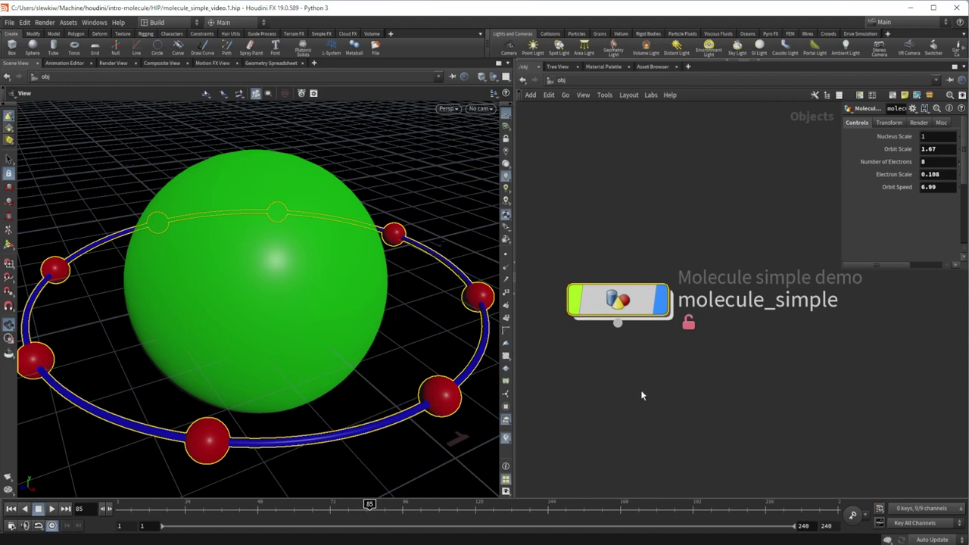
right_click(621, 301)
right_drag(651, 437, 684, 443)
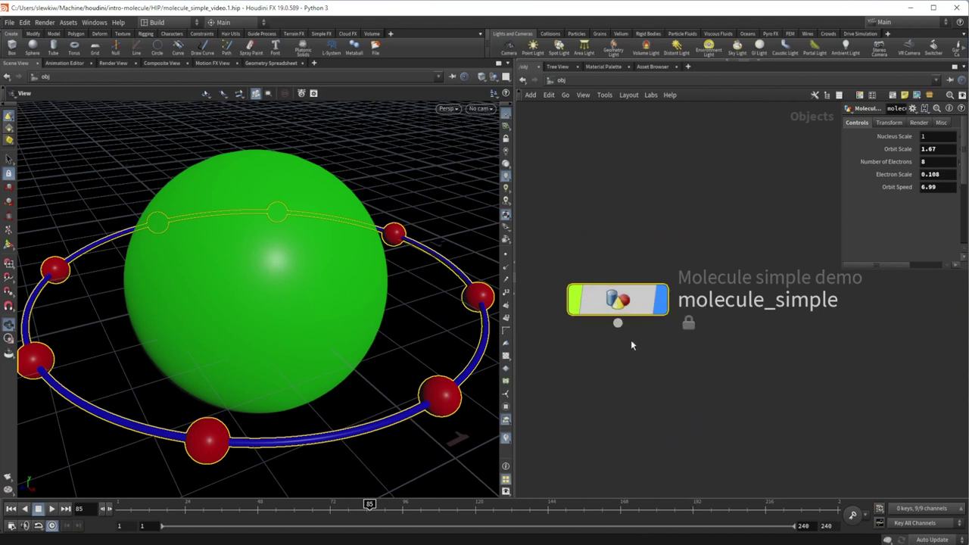
Step: Enter the locked molecule_simple network and examine its nodes and wire_0's parameters
double_click(619, 301)
click(738, 333)
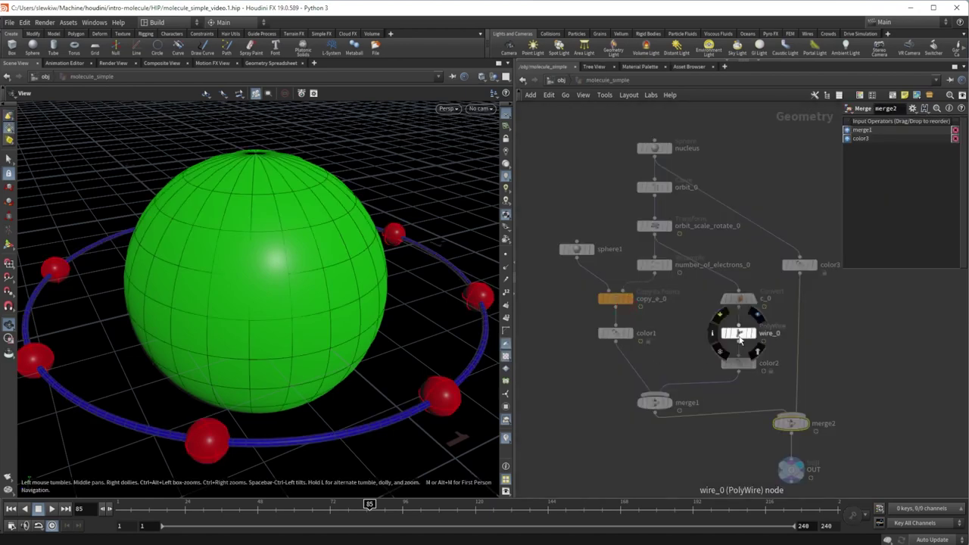
middle_drag(766, 344, 734, 313)
click(707, 311)
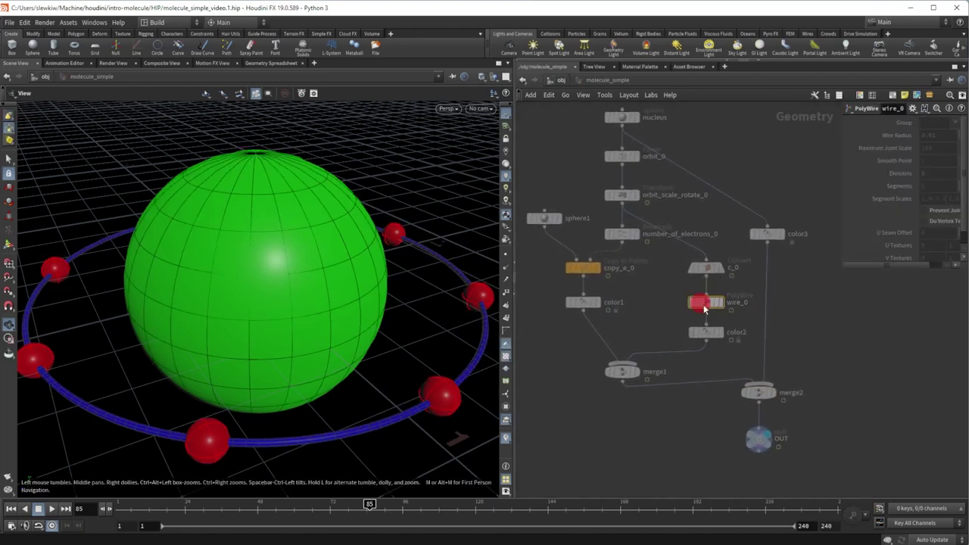
click(639, 367)
middle_drag(840, 362, 848, 401)
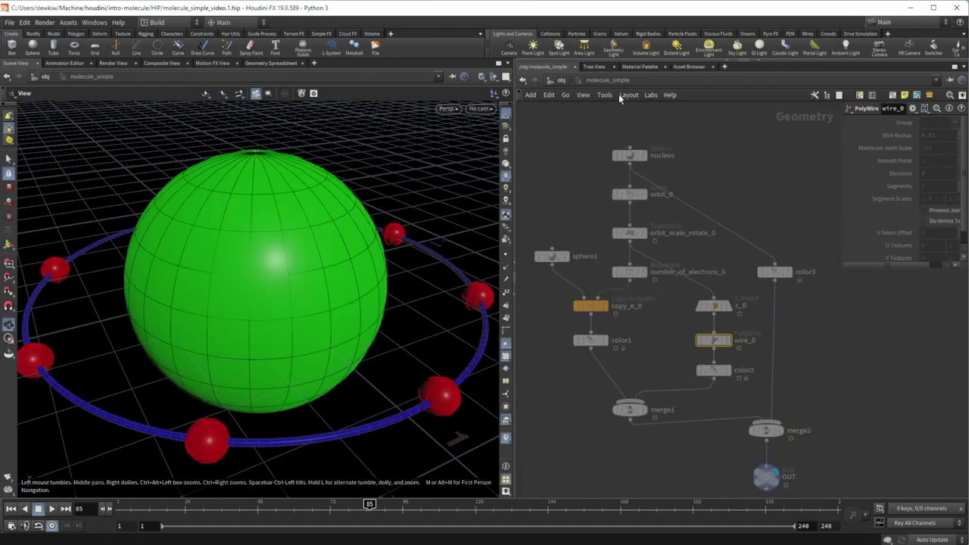
Step: Add a Molecule simple asset at the object level, look at its internal network and return to the object level
click(556, 84)
key(Tab)
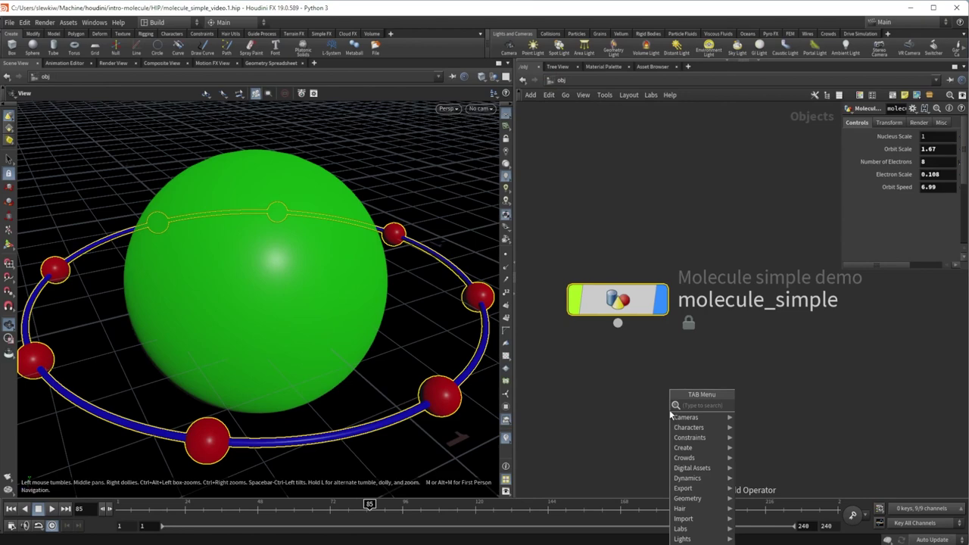
text(mole)
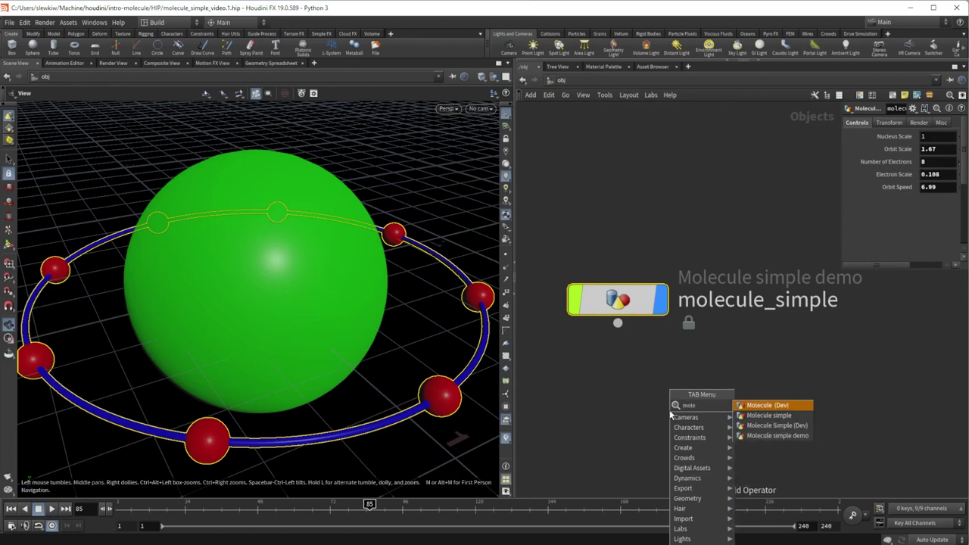
key(Return)
key(i)
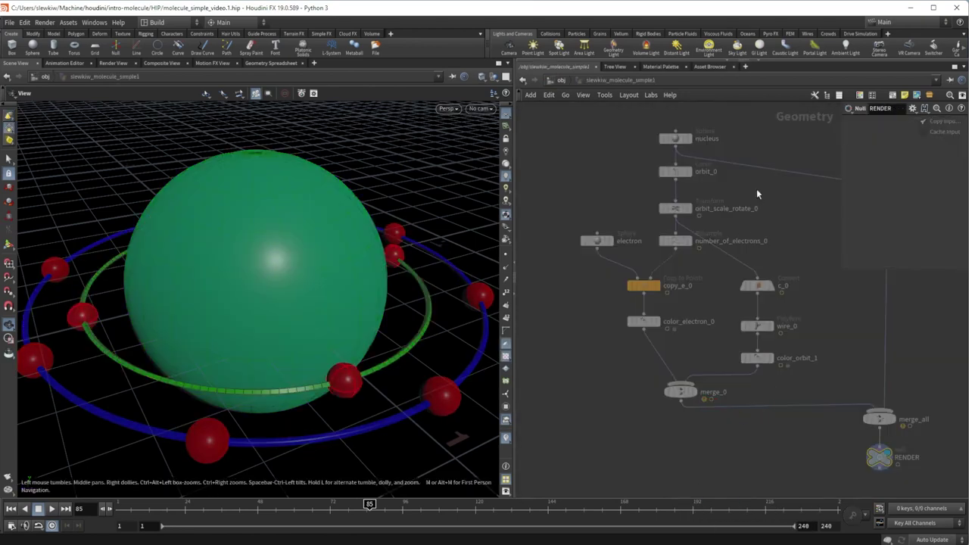
click(561, 82)
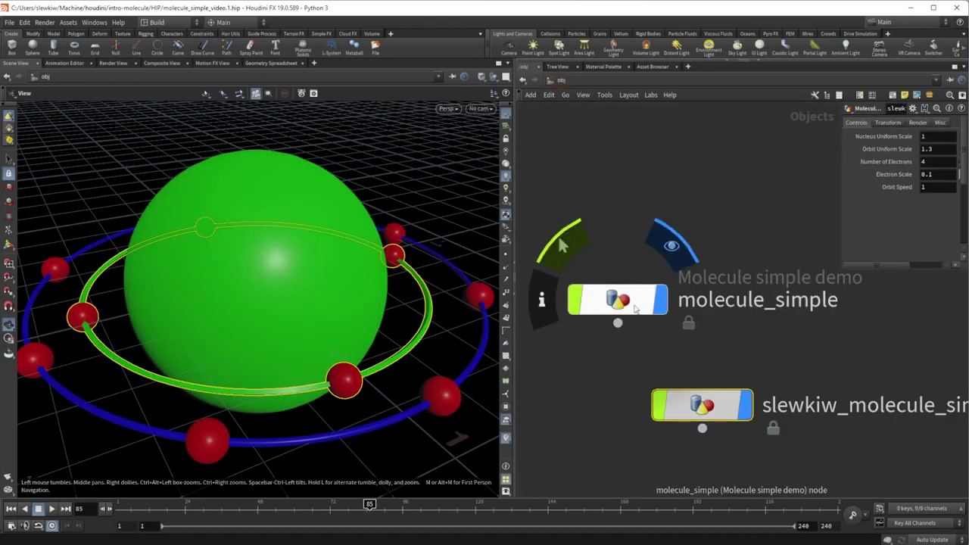
Step: Move the new molecule node slightly within the object network and set its Y translation to 0.8
click(685, 405)
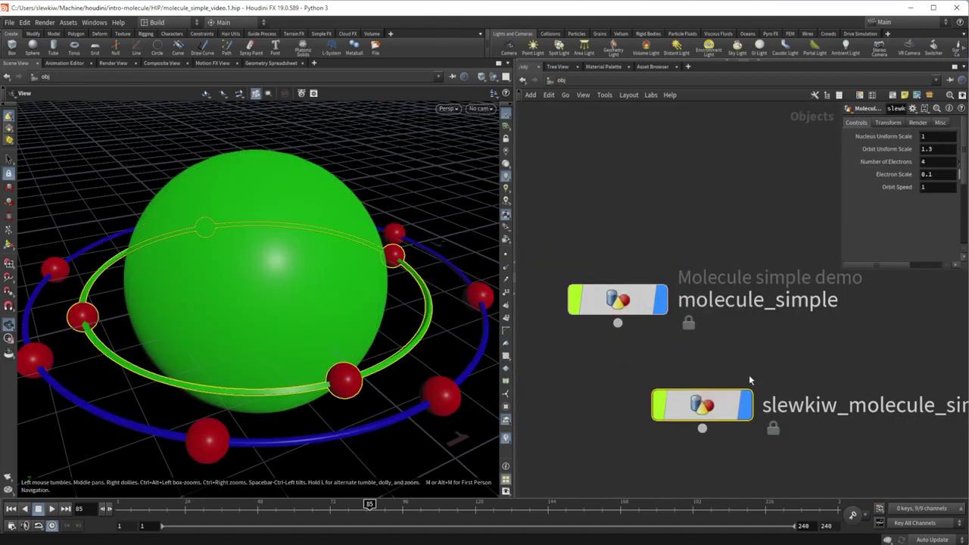
drag(713, 411, 679, 424)
drag(334, 280, 348, 288)
key(Return)
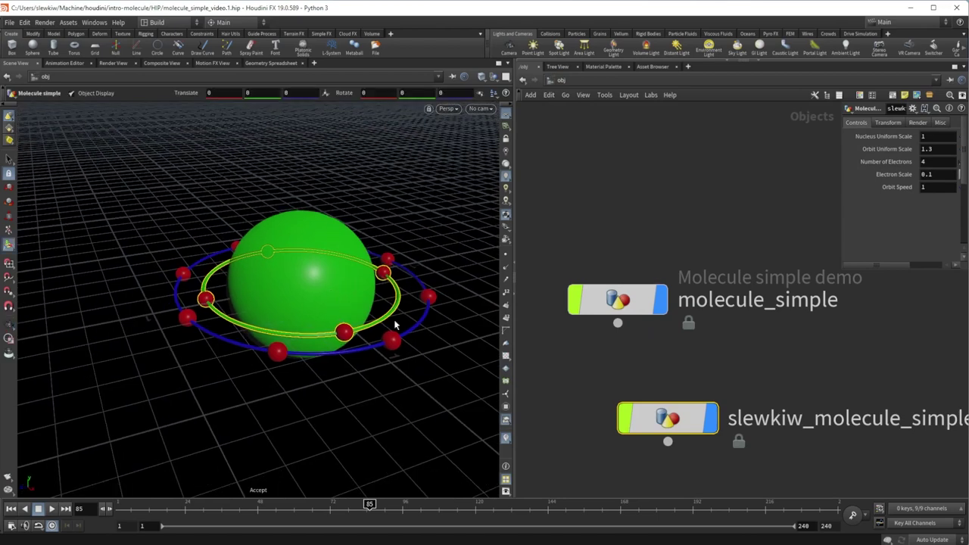
click(897, 123)
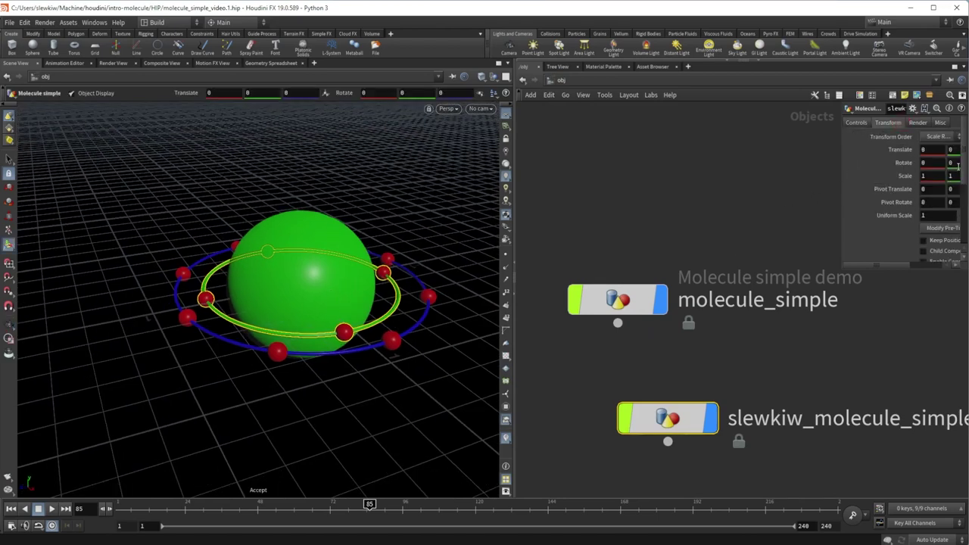
middle_drag(954, 154, 959, 153)
Step: Look inside the locked molecule_simple network, return to the object level and allow editing of molecule_simple's contents
mouse_move(562, 245)
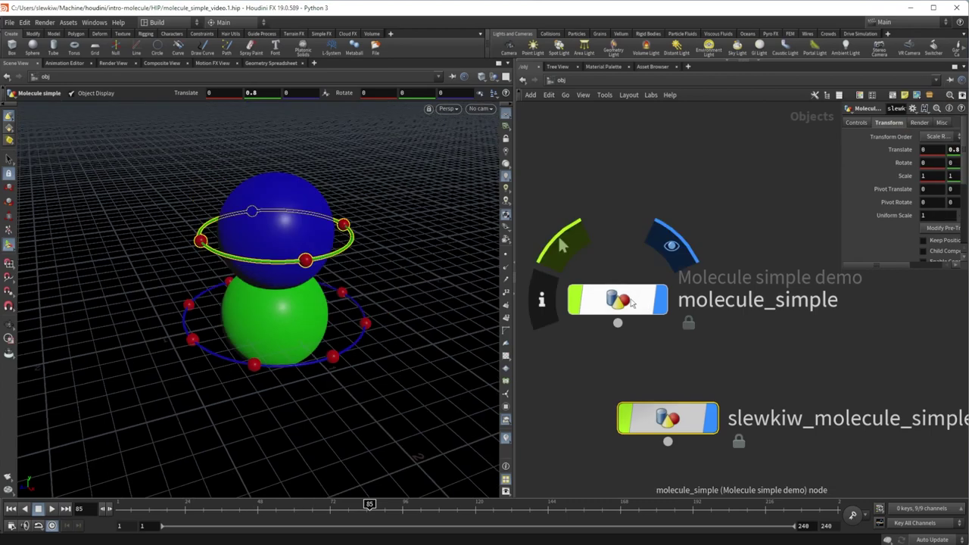
double_click(632, 301)
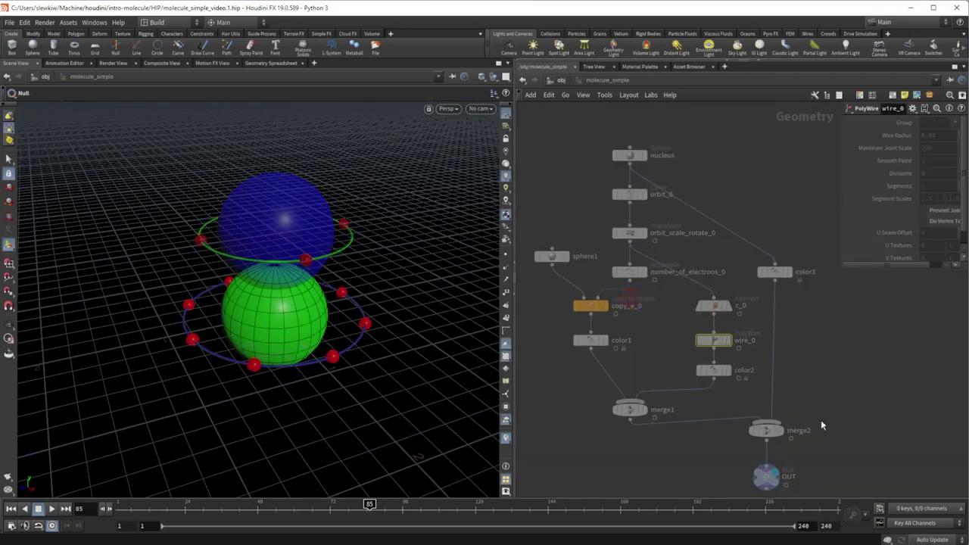
mouse_move(740, 402)
key(u)
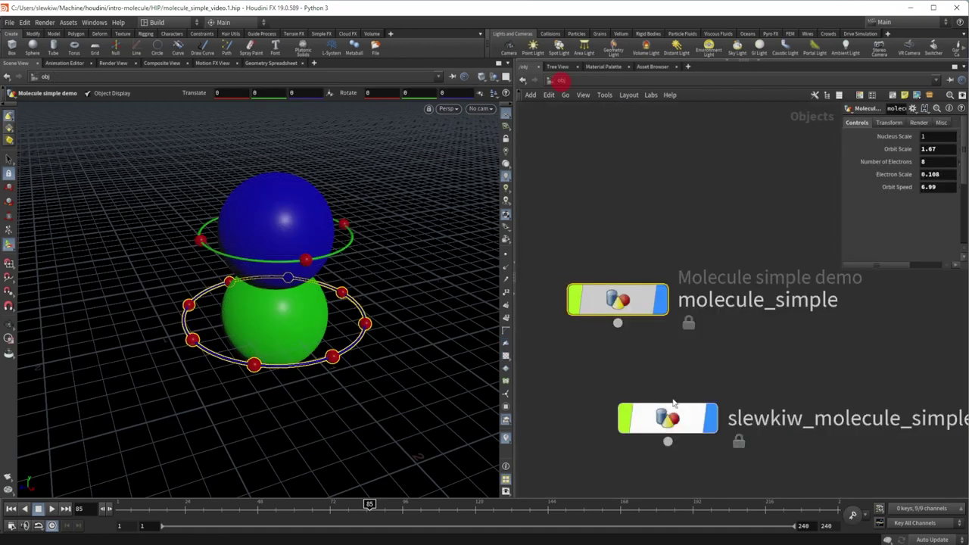
right_click(623, 301)
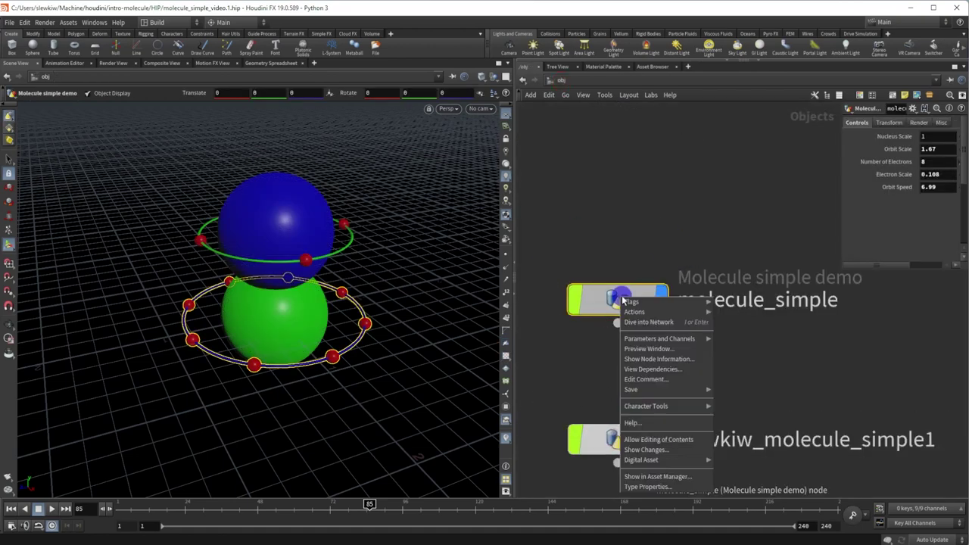
click(651, 435)
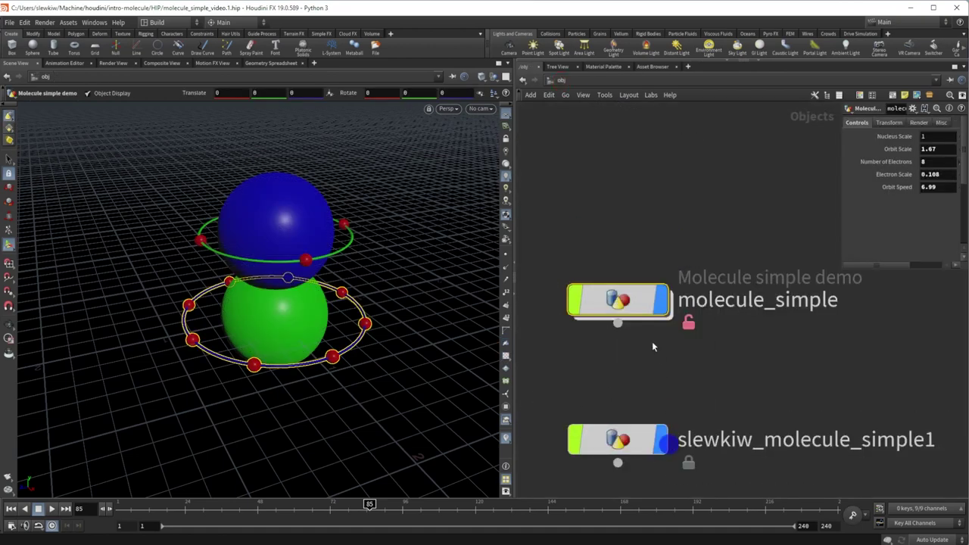
Step: Inside molecule_simple, rename the OUT null below merge2 as RENDER
double_click(636, 305)
scroll(689, 337, up, 3)
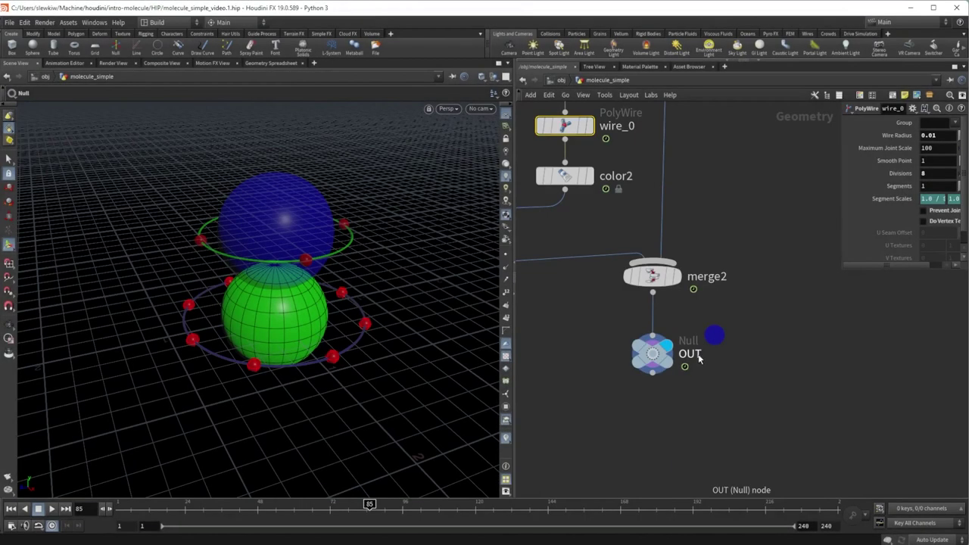
double_click(693, 353)
text(RENDER)
key(Return)
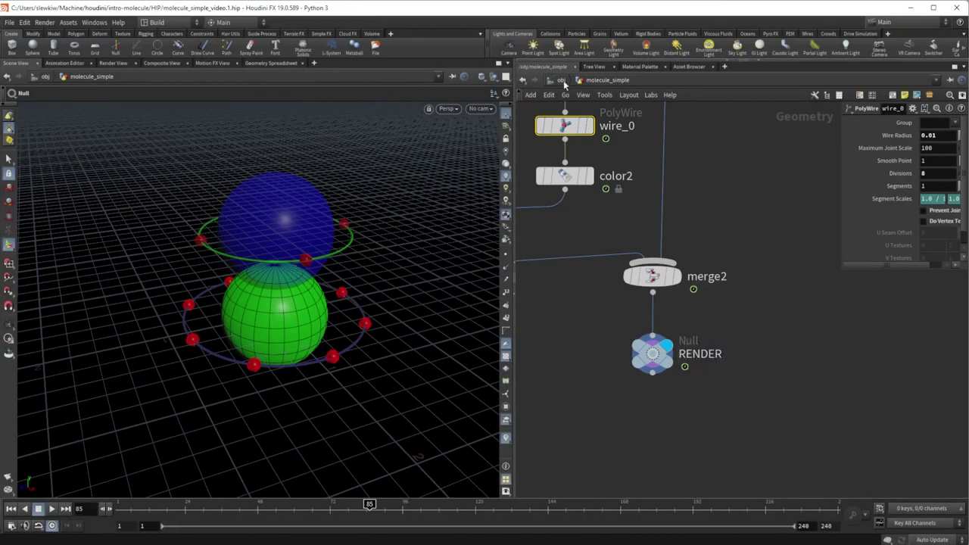
Step: Look inside the second molecule asset's network, align its node beneath molecule_simple at the object level and delete it
click(563, 80)
double_click(618, 436)
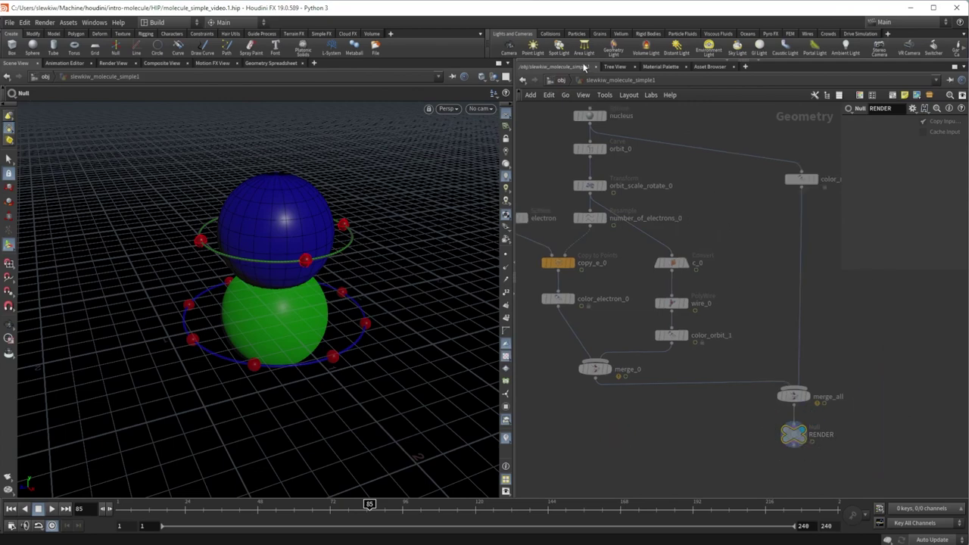
click(563, 80)
drag(647, 444, 645, 427)
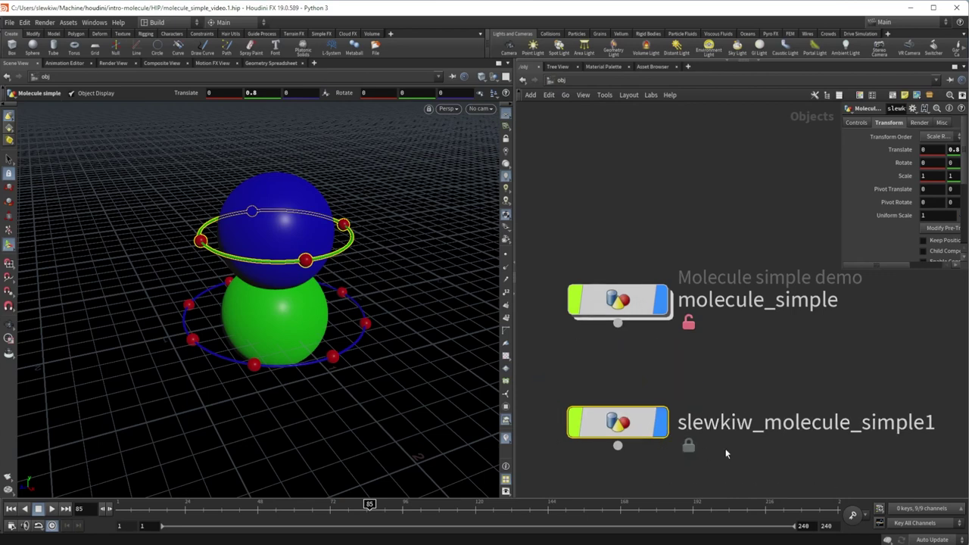
mouse_move(630, 428)
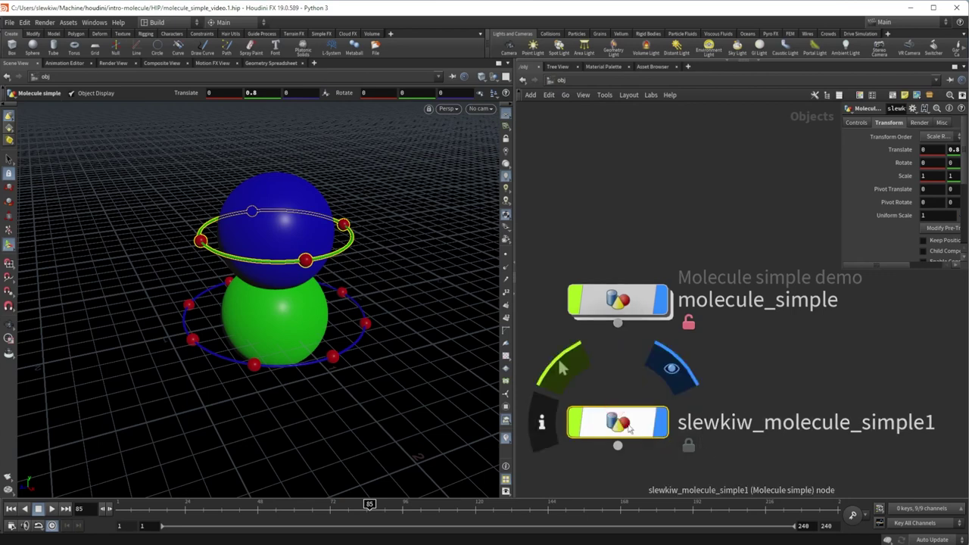
key(Delete)
Step: Narrow the parameter overlay, frame the molecule, and enter molecule_simple to allow editing of its contents
mouse_move(642, 300)
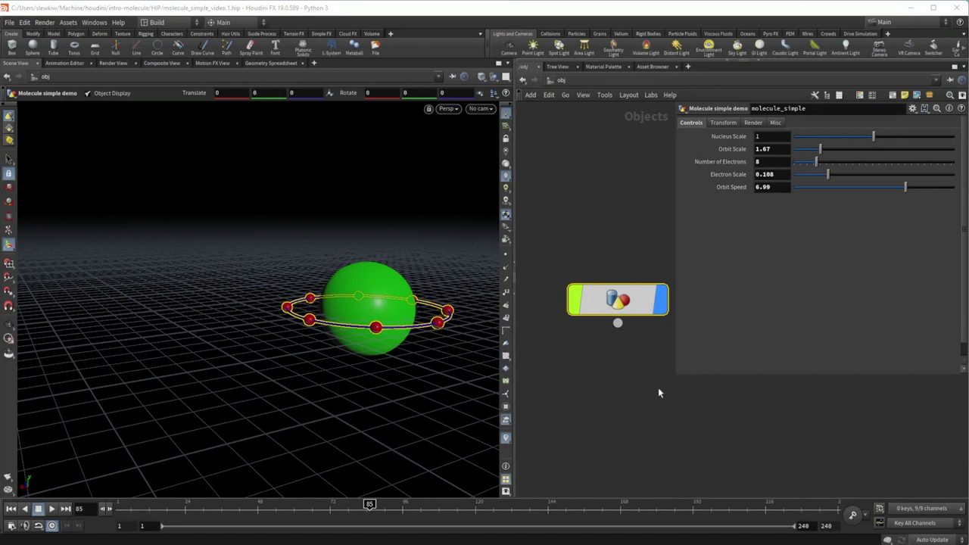
drag(678, 376, 790, 341)
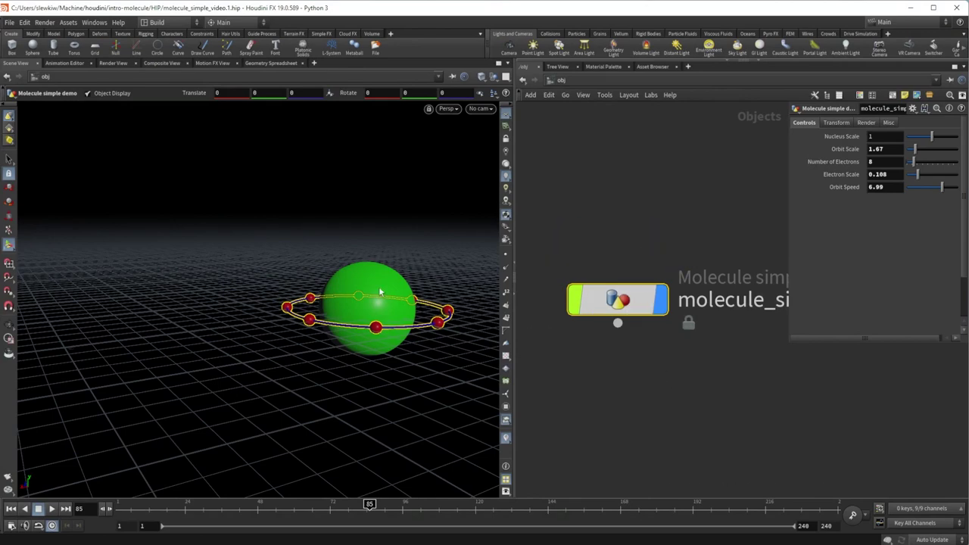
key(space+g)
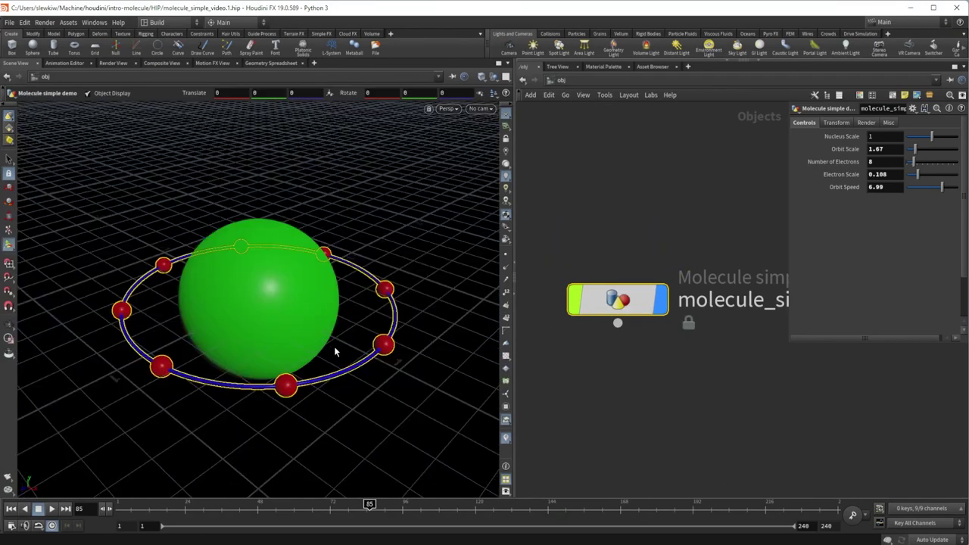
double_click(618, 300)
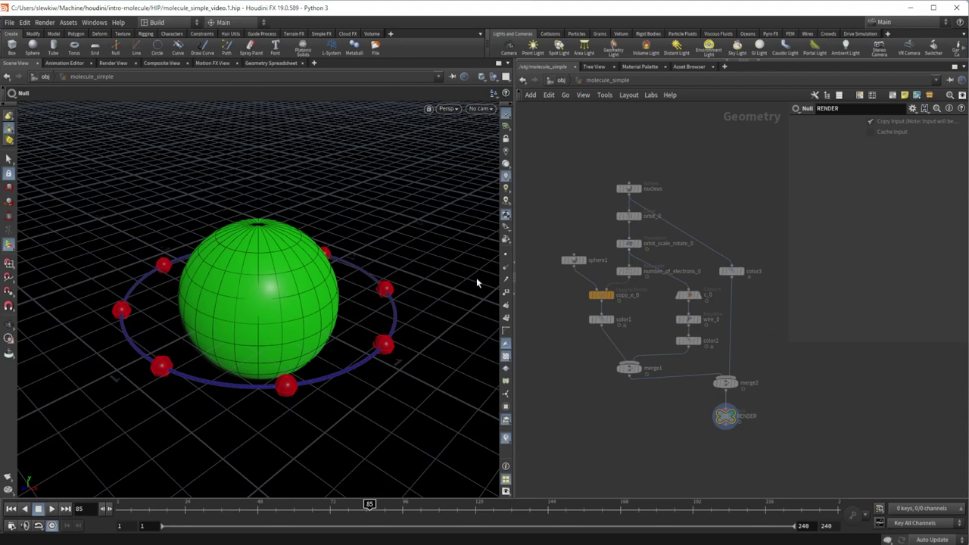
click(598, 81)
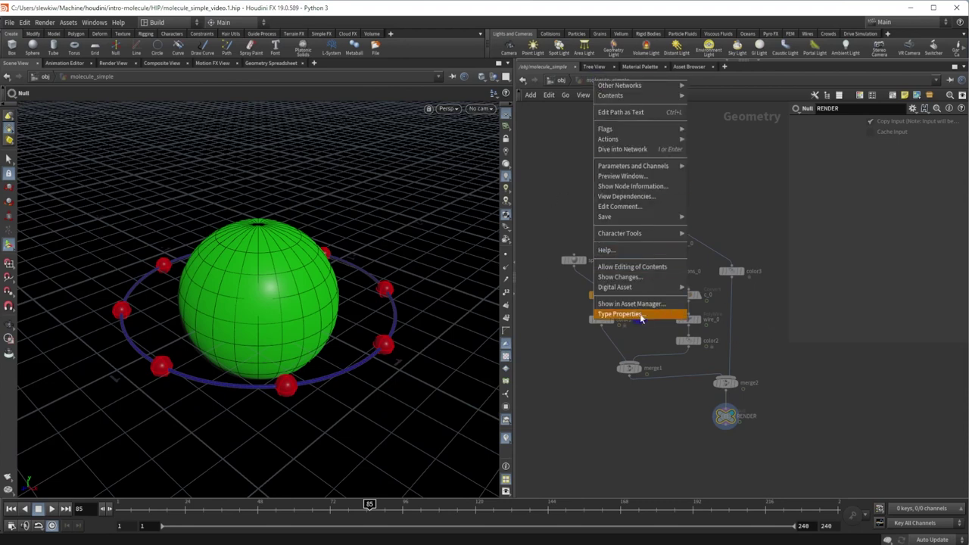
click(651, 267)
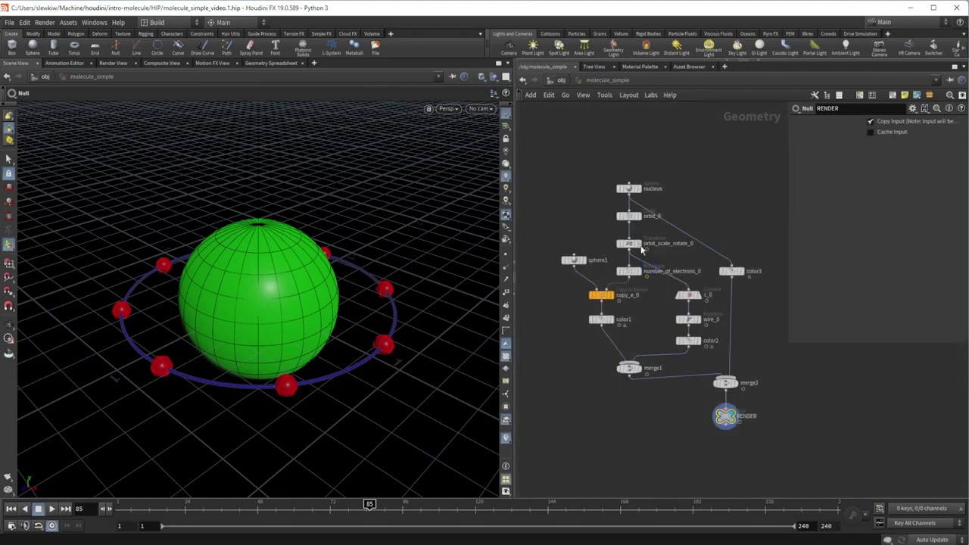
Step: Duplicate the orbit and electron branch from orbit_0 down to merge1 and connect the copy's merge output to merge2
drag(598, 210, 693, 403)
key(ctrl+c)
key(ctrl+v)
drag(682, 325, 703, 381)
click(701, 378)
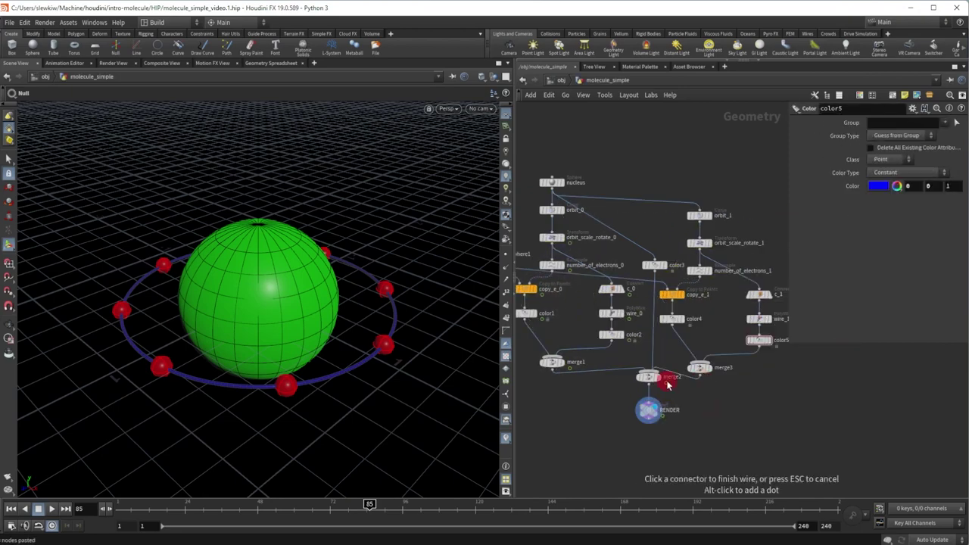
click(660, 374)
Step: Set orbit_scale_rotate_1's X rotation to 60 to tilt the second orbit, and return to the object level
click(699, 242)
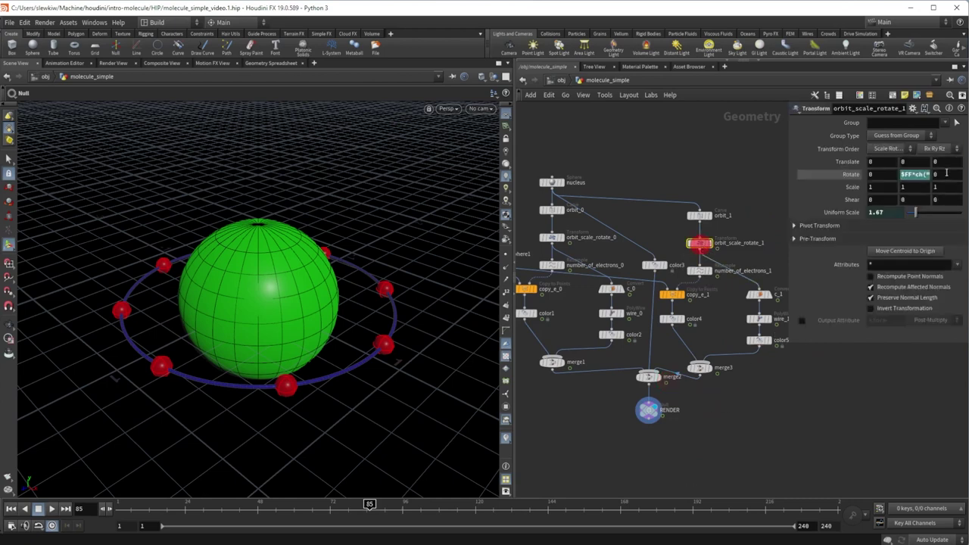
middle_drag(882, 174, 932, 173)
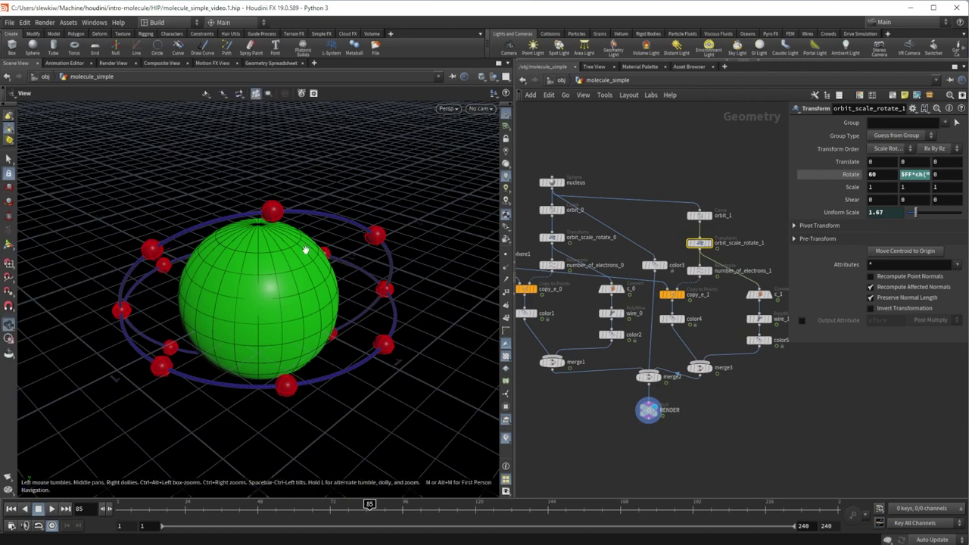
drag(310, 249, 386, 225)
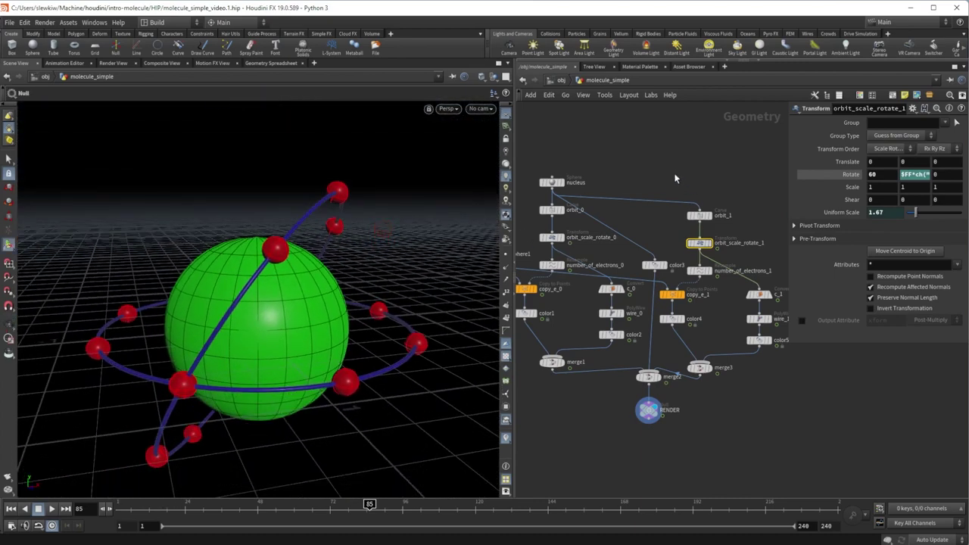
click(561, 80)
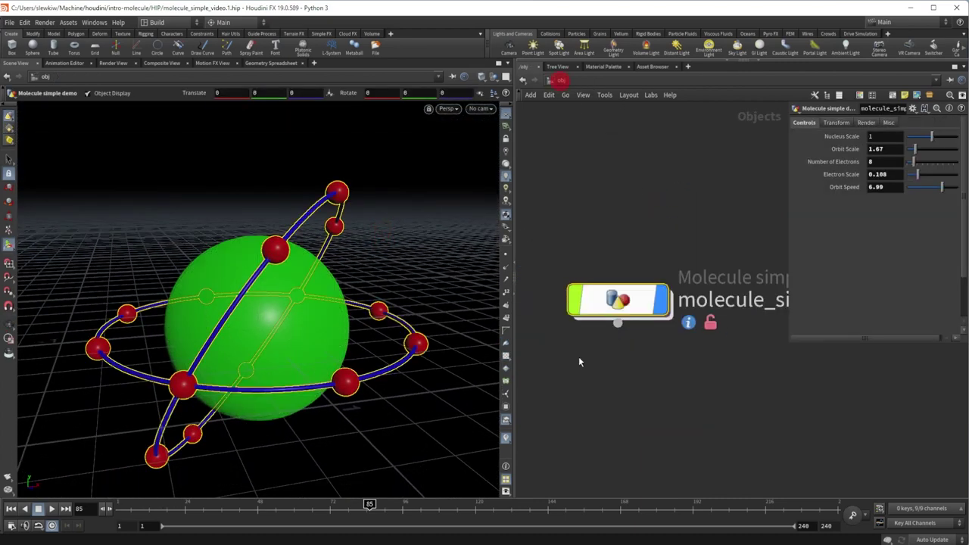
Step: Re-enter molecule_simple to examine orbit_0 and both orbit branches, and go back up to the object level
double_click(615, 300)
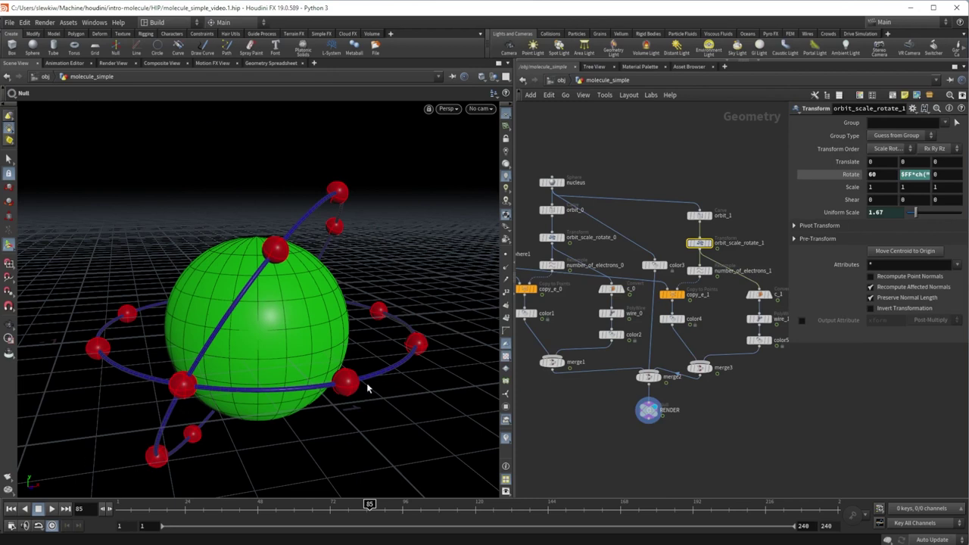
middle_drag(583, 313, 616, 340)
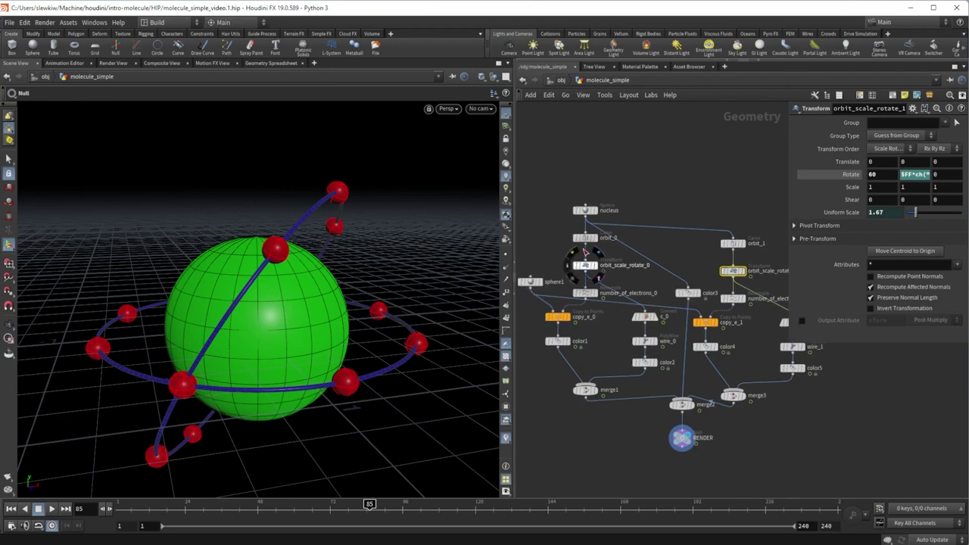
click(585, 238)
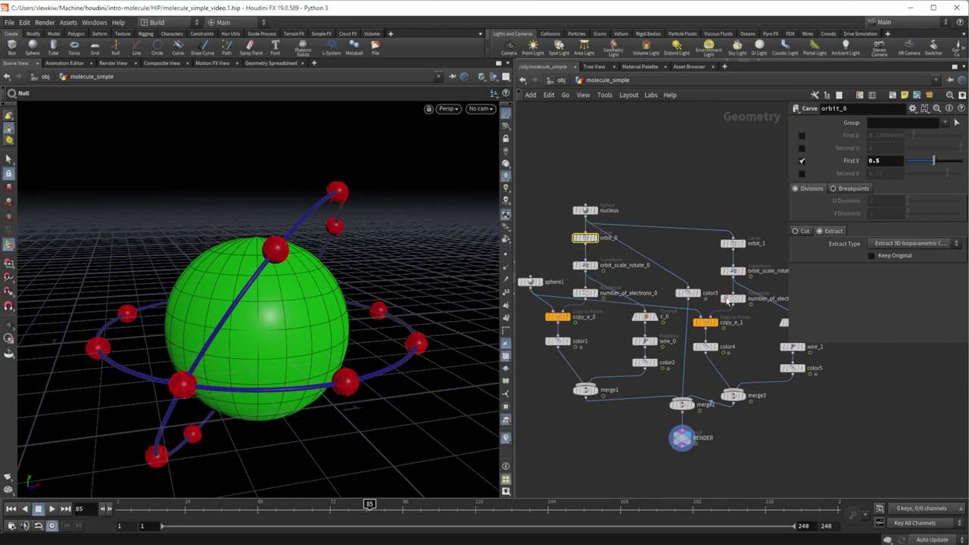
click(589, 281)
middle_drag(728, 391, 638, 409)
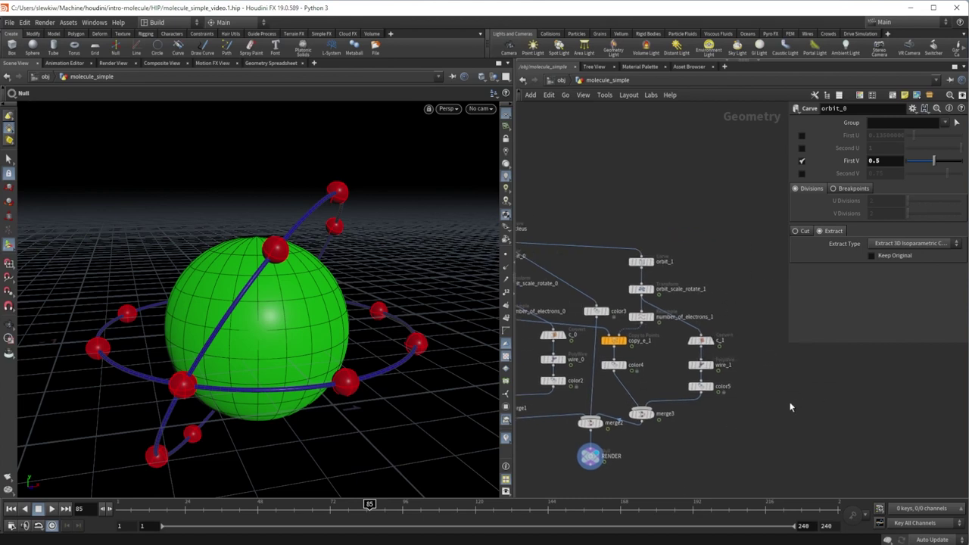
click(562, 82)
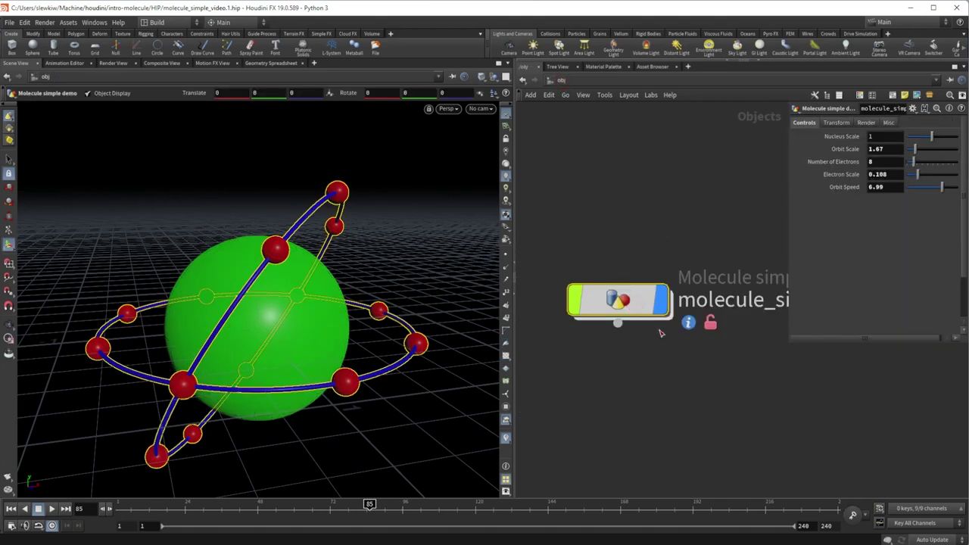